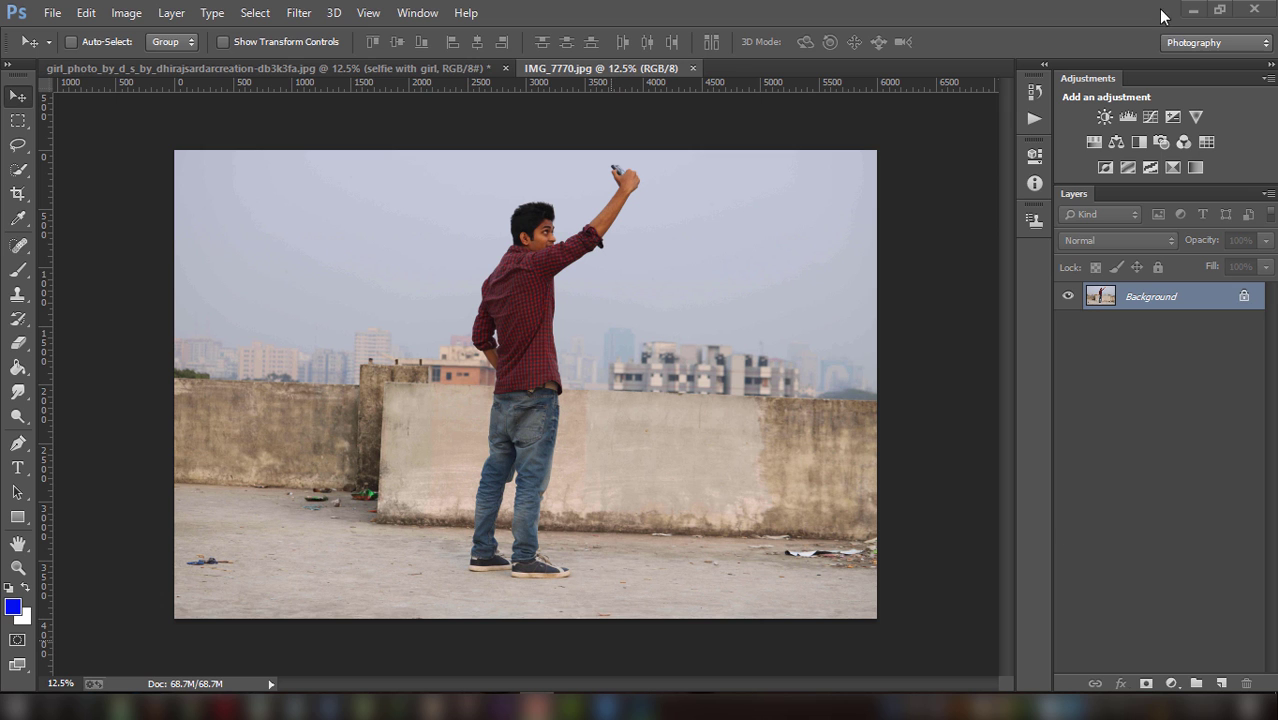
Unlock the Background of IMG_7770.jpg so it becomes an editable Layer 0
left_click(1245, 296)
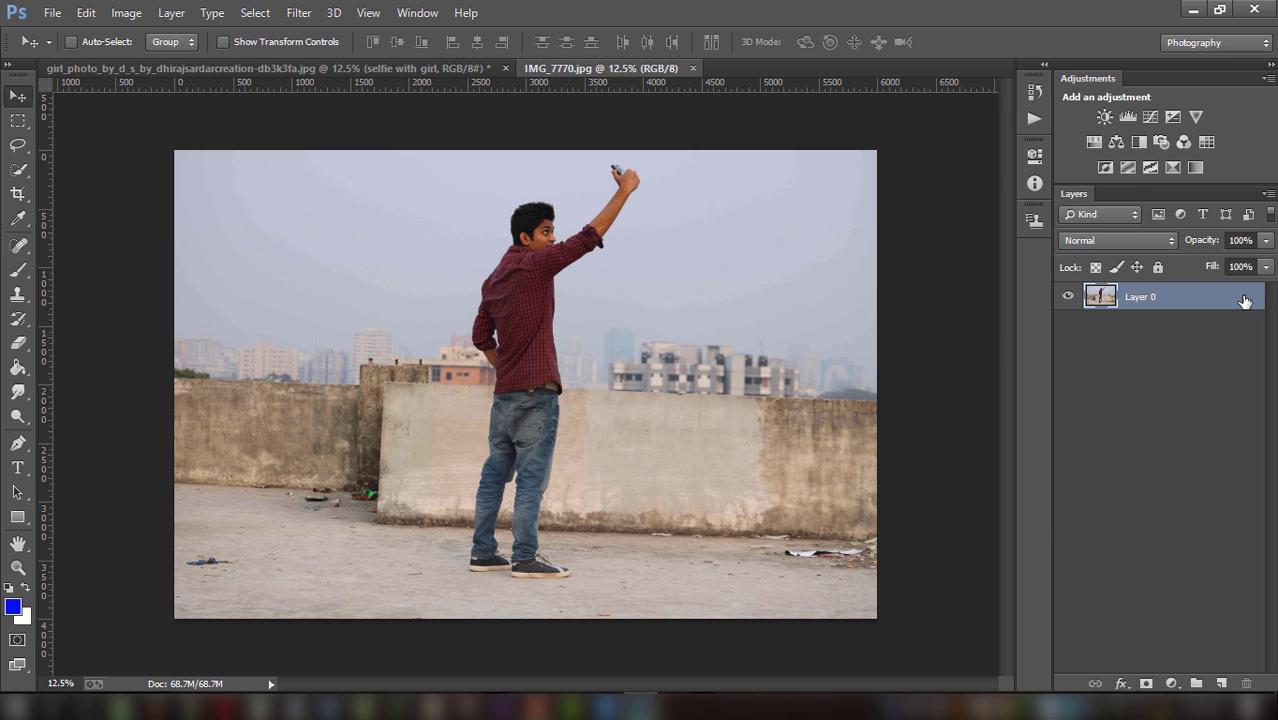
left_click(310, 13)
Apply the Camera Raw Filter with Shadows +80, Highlights +3, Clarity +11 and Exposure +0.05
left_click(345, 121)
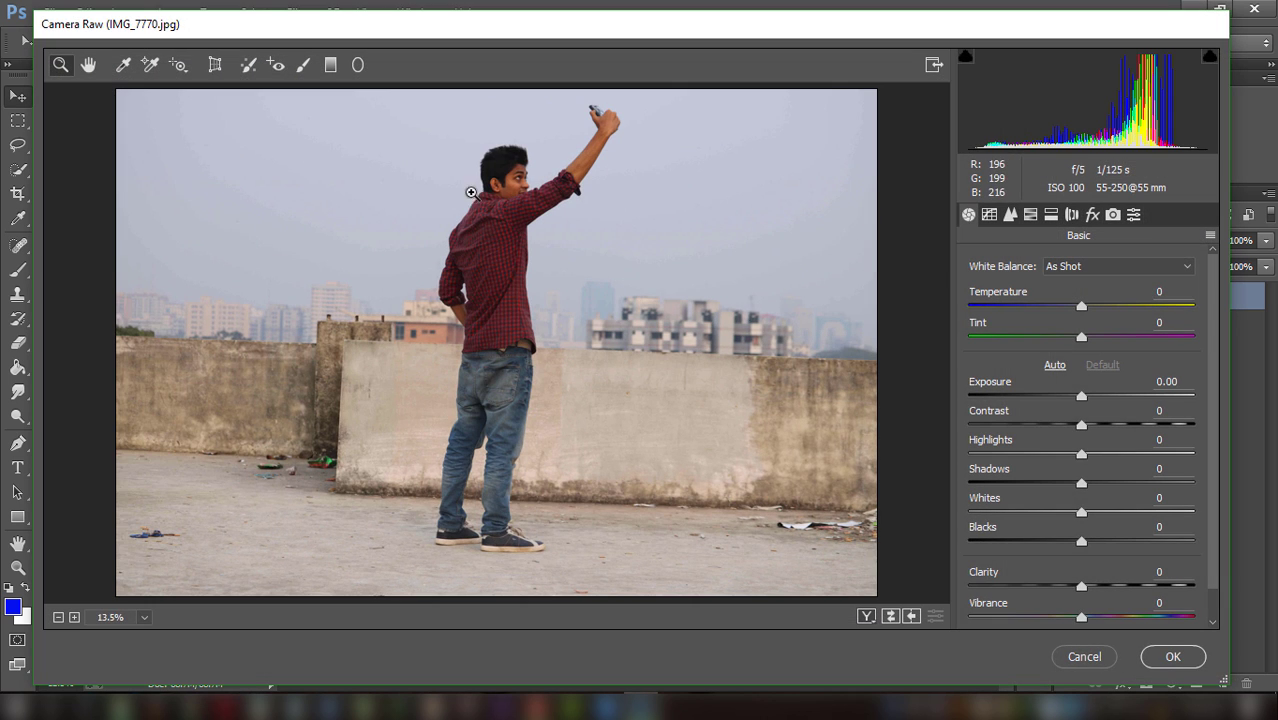
left_click_drag(1081, 485, 1171, 482)
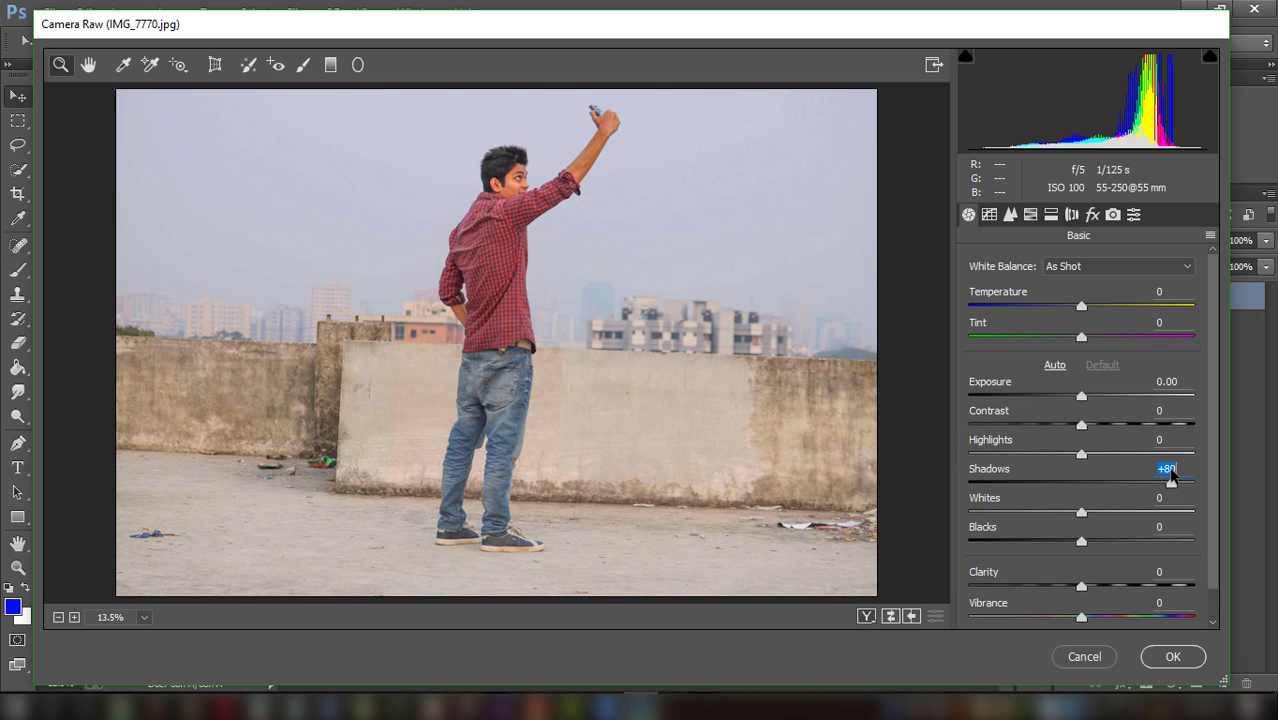
mouse_move(1079, 452)
left_mouse_down()
mouse_move(1037, 450)
mouse_move(1084, 448)
left_mouse_up()
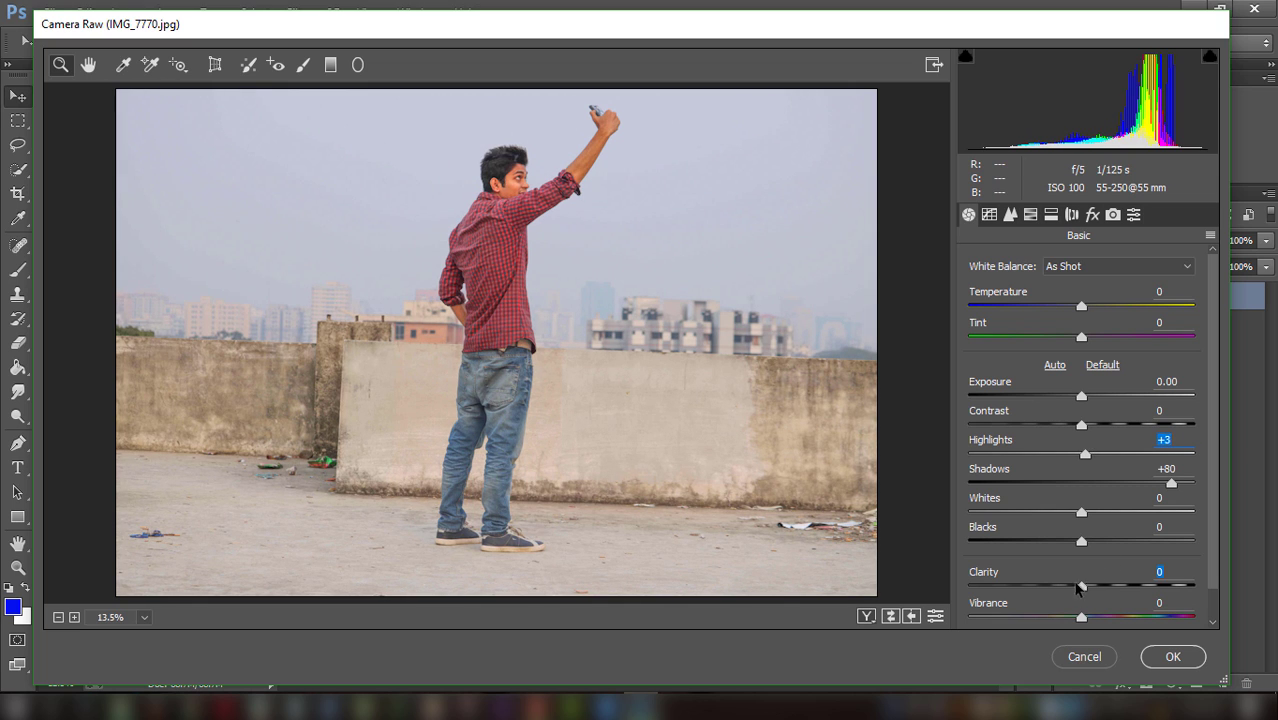
left_click_drag(1077, 588, 1101, 587)
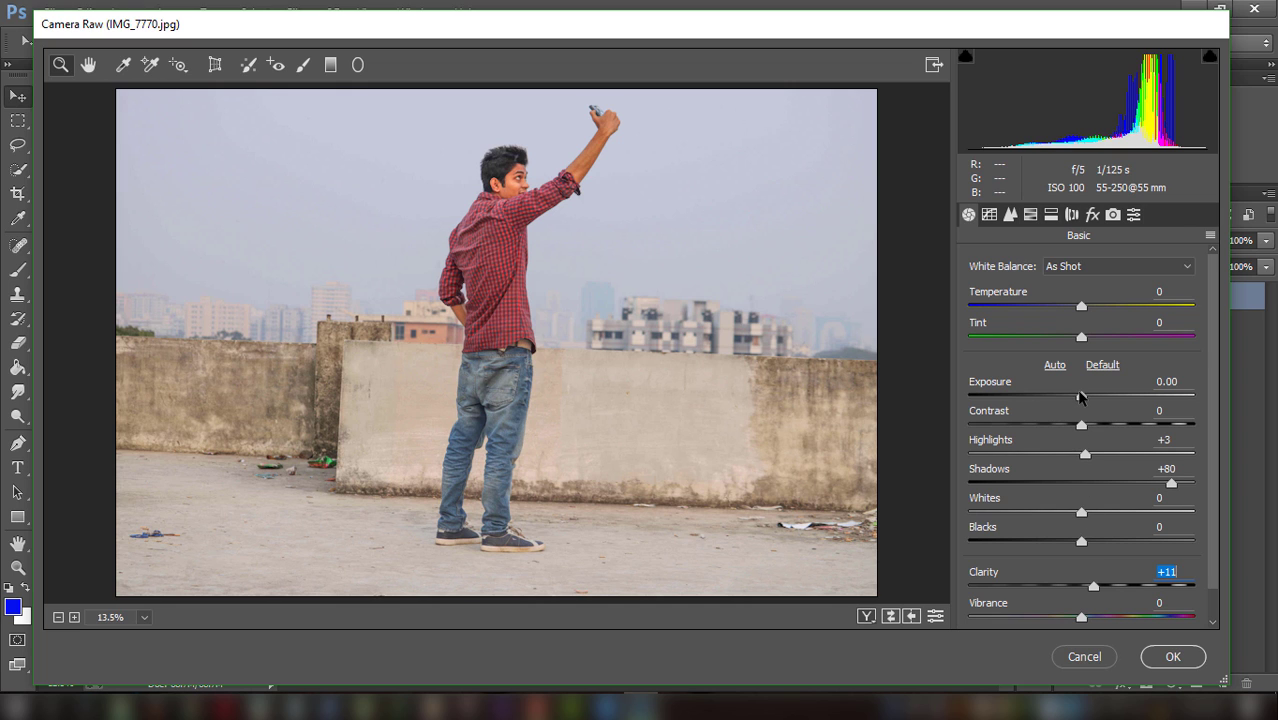
left_click_drag(1080, 396, 1085, 397)
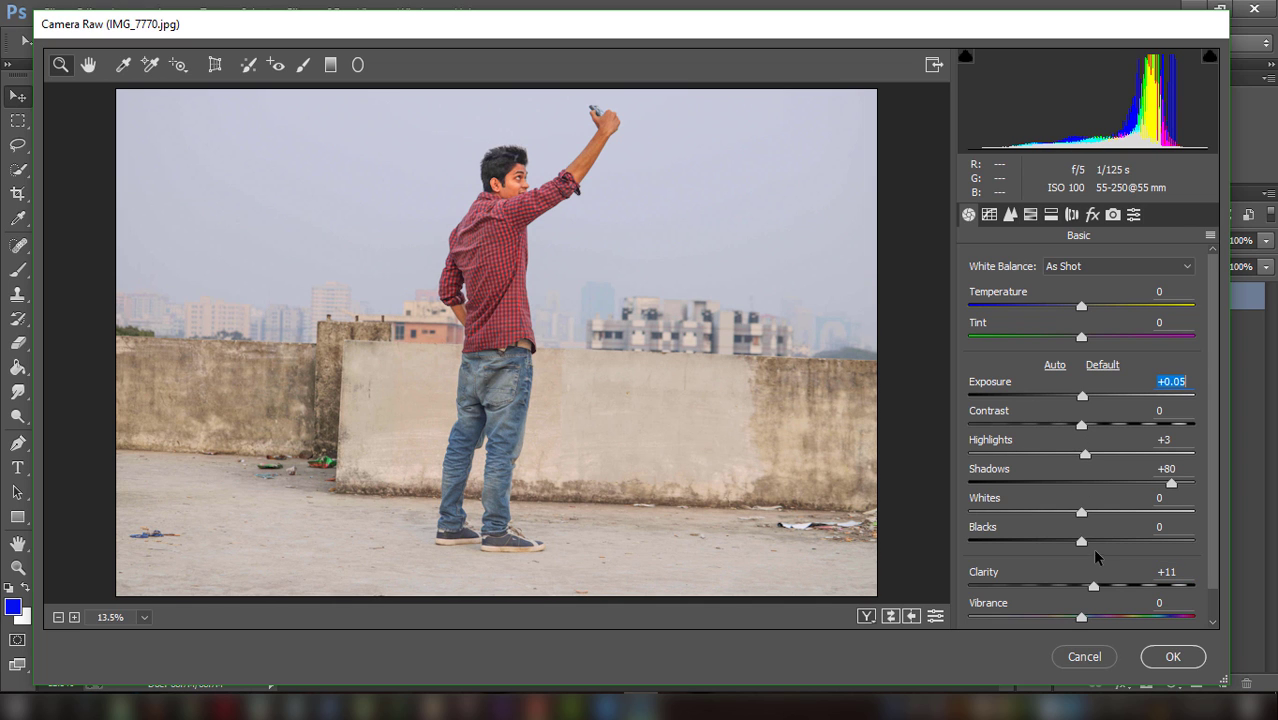
scroll(1092, 560, "down", 1)
left_click(1168, 659)
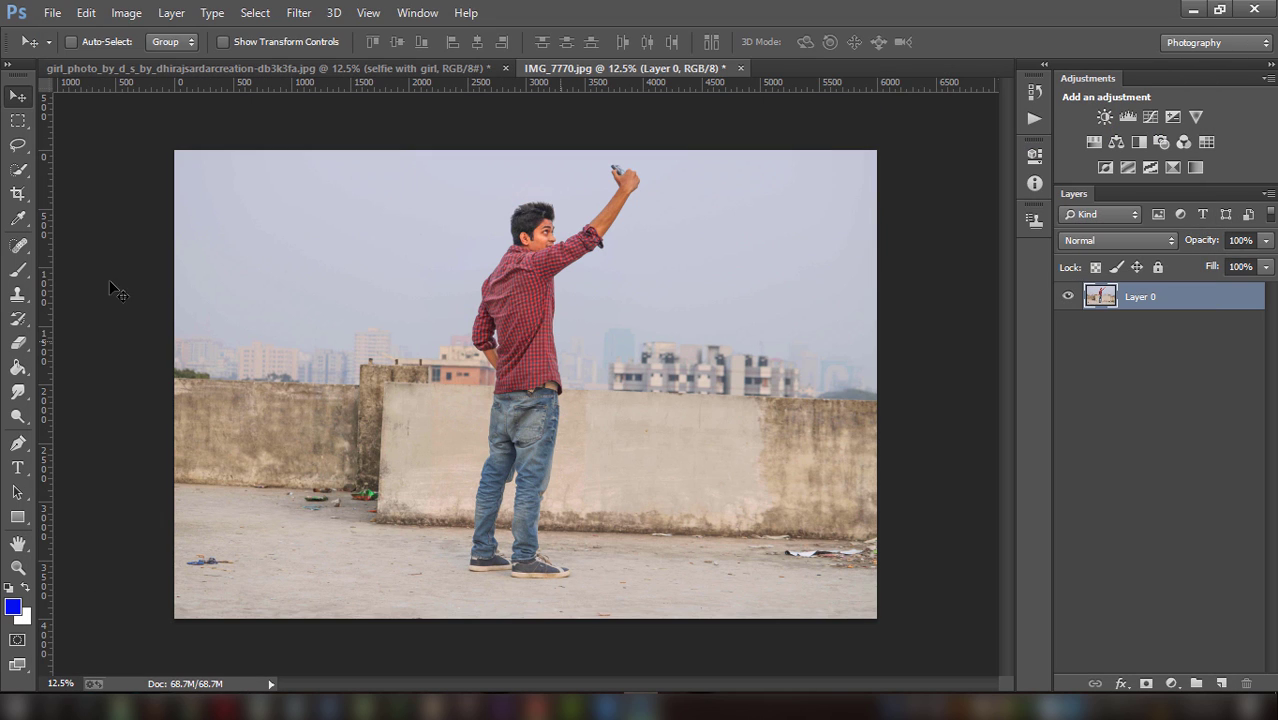
Crop both sides of the rooftop photo inward to a narrow portrait frame around the man
left_click(17, 193)
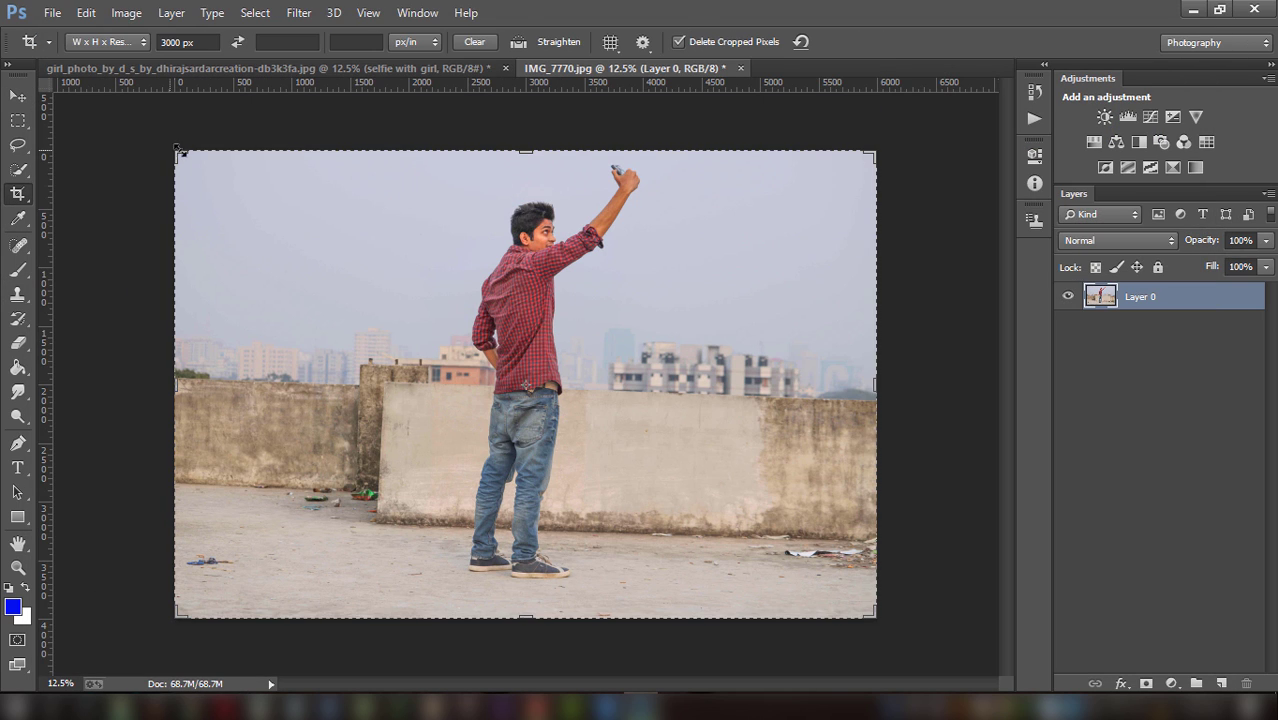
left_click_drag(180, 153, 274, 150)
left_click_drag(775, 146, 679, 149)
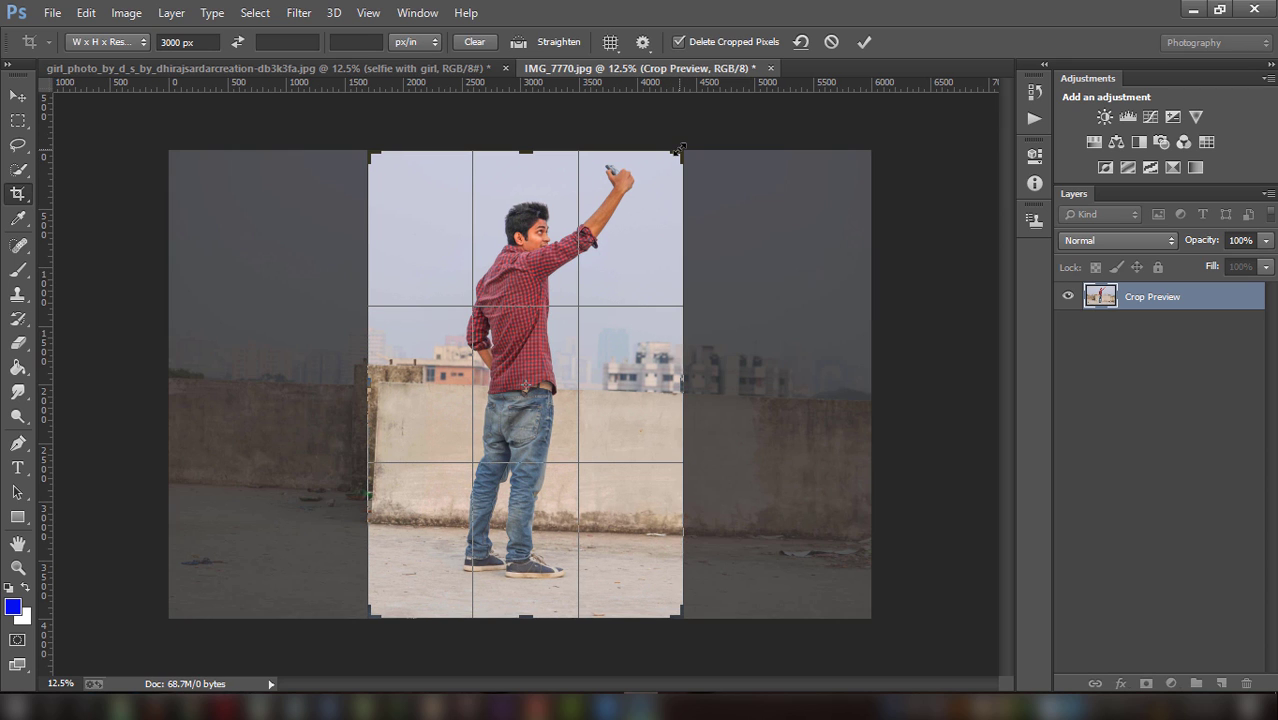
left_click(863, 43)
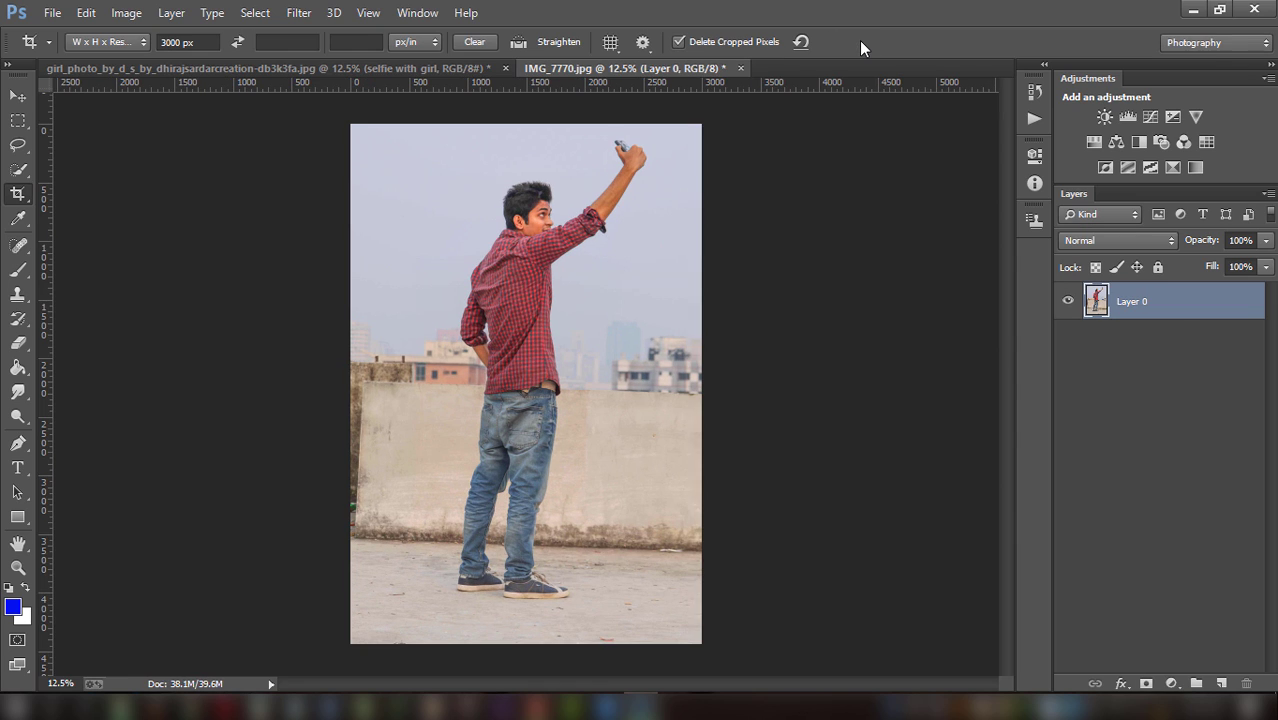
Quick-select the man over his head, raised arm and hand, jeans, legs and shoes
left_click(18, 168)
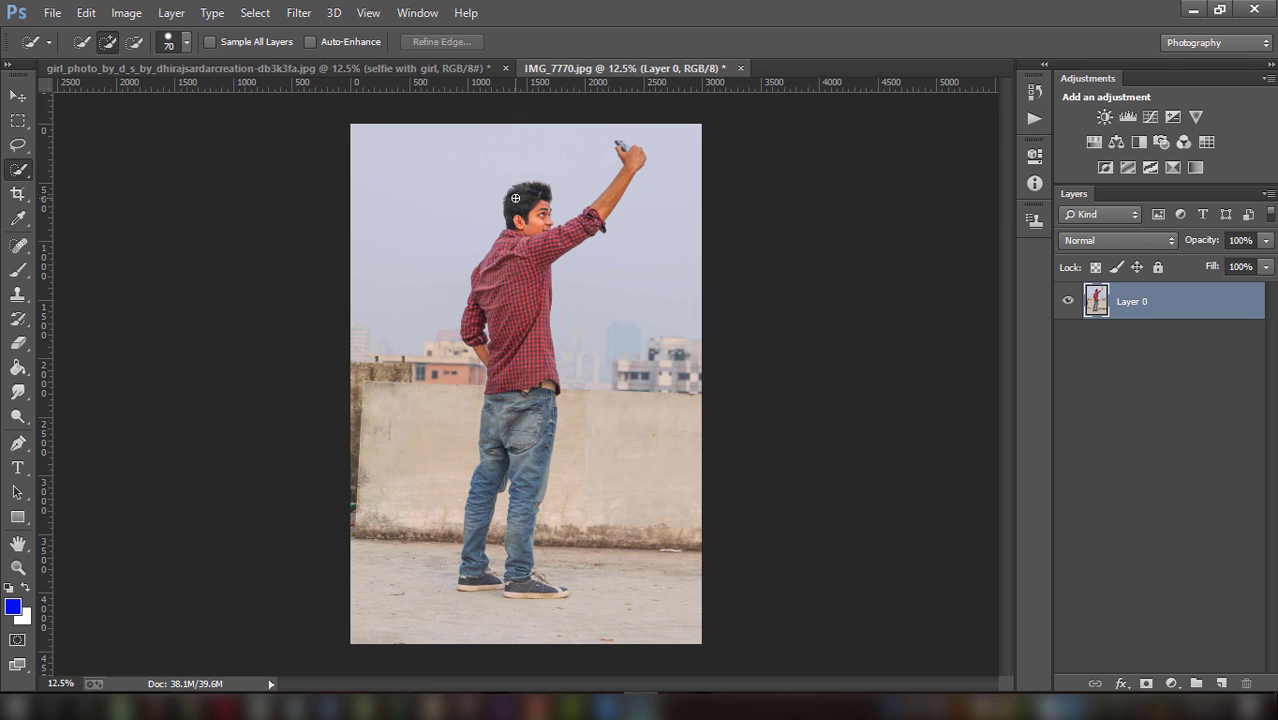
mouse_move(515, 198)
left_mouse_down()
mouse_move(523, 244)
mouse_move(488, 276)
mouse_move(529, 280)
mouse_move(511, 263)
mouse_move(476, 325)
left_mouse_up()
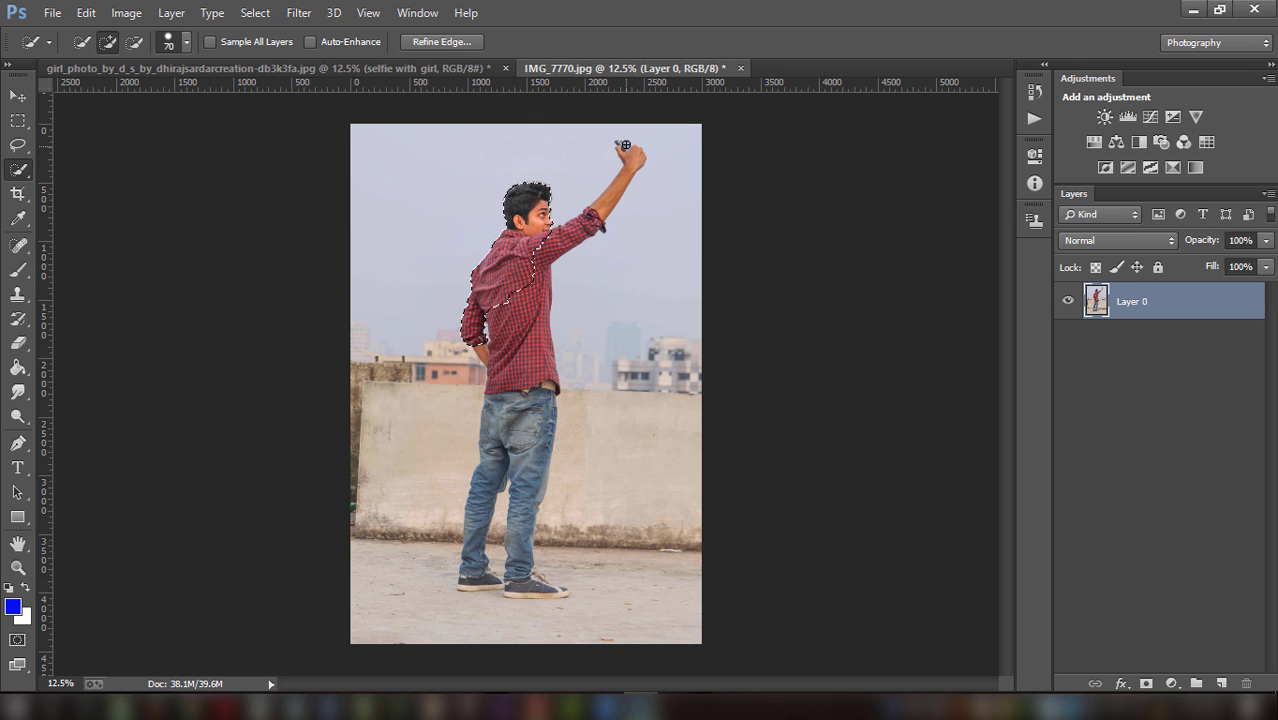
mouse_move(621, 143)
left_mouse_down()
mouse_move(595, 201)
mouse_move(515, 272)
mouse_move(537, 382)
left_mouse_up()
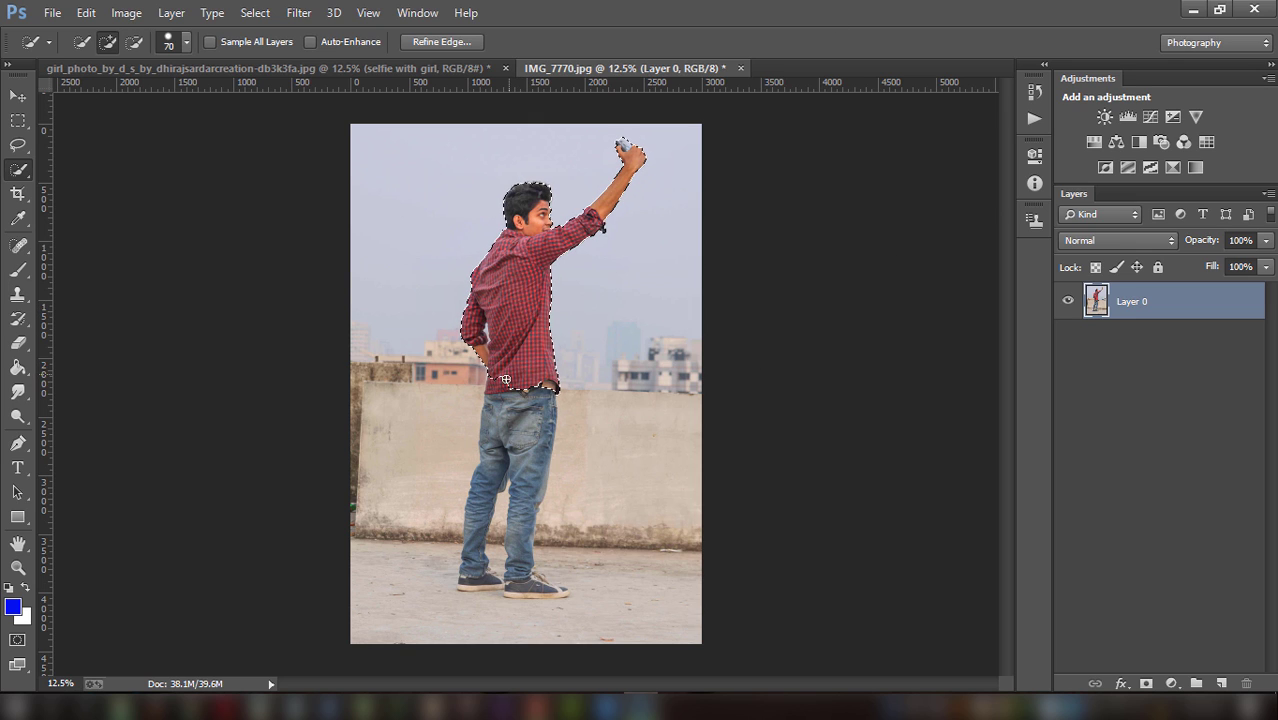
left_click_drag(520, 417, 489, 468)
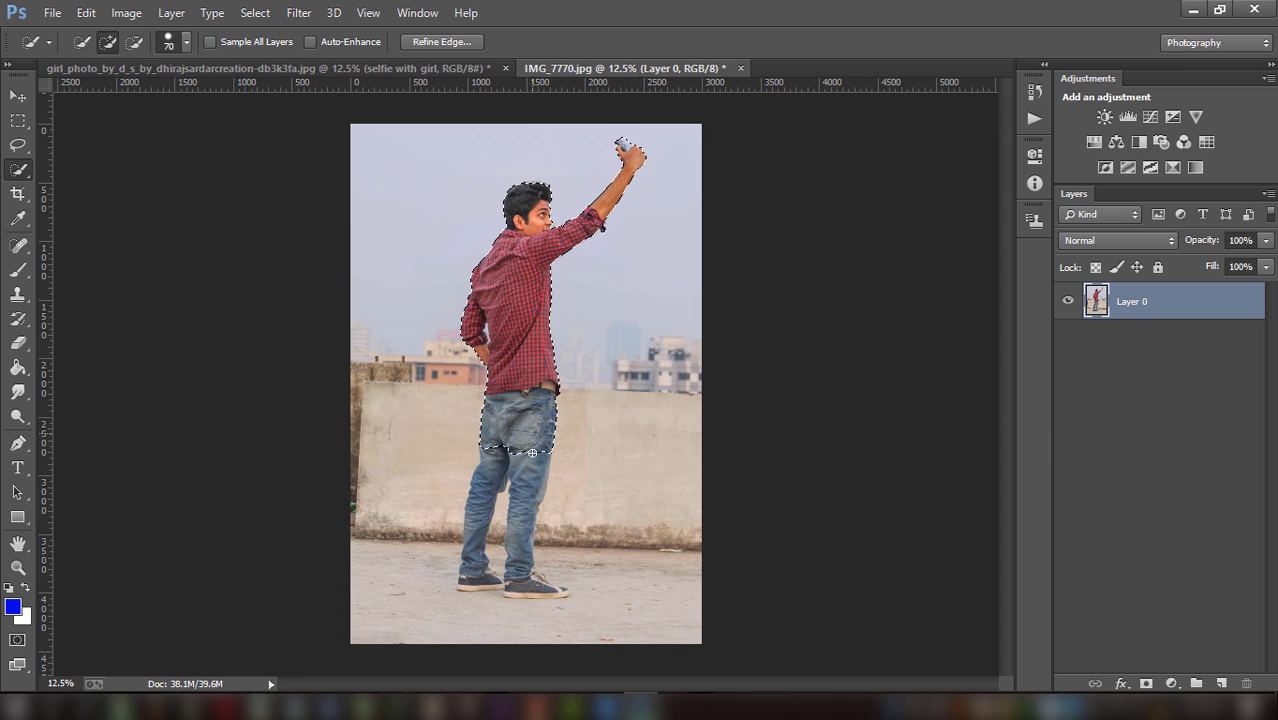
left_click(486, 471)
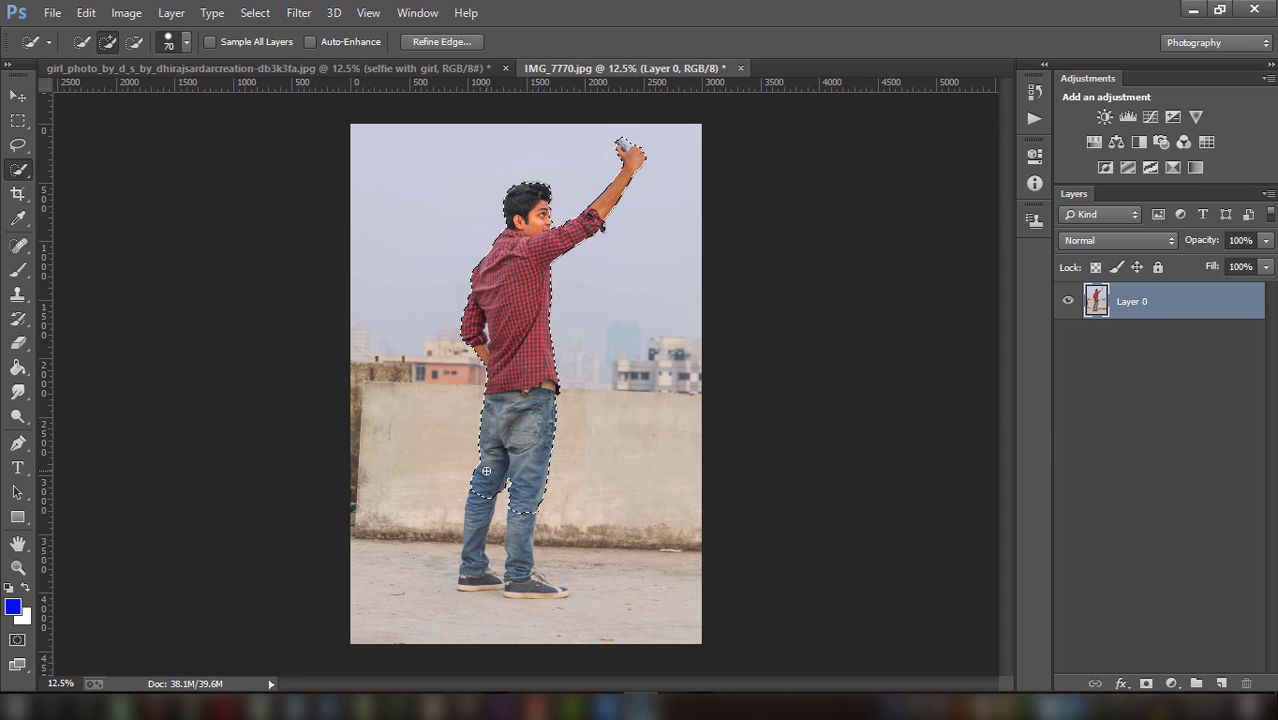
mouse_move(474, 522)
left_mouse_down()
mouse_move(515, 540)
mouse_move(473, 585)
left_mouse_up()
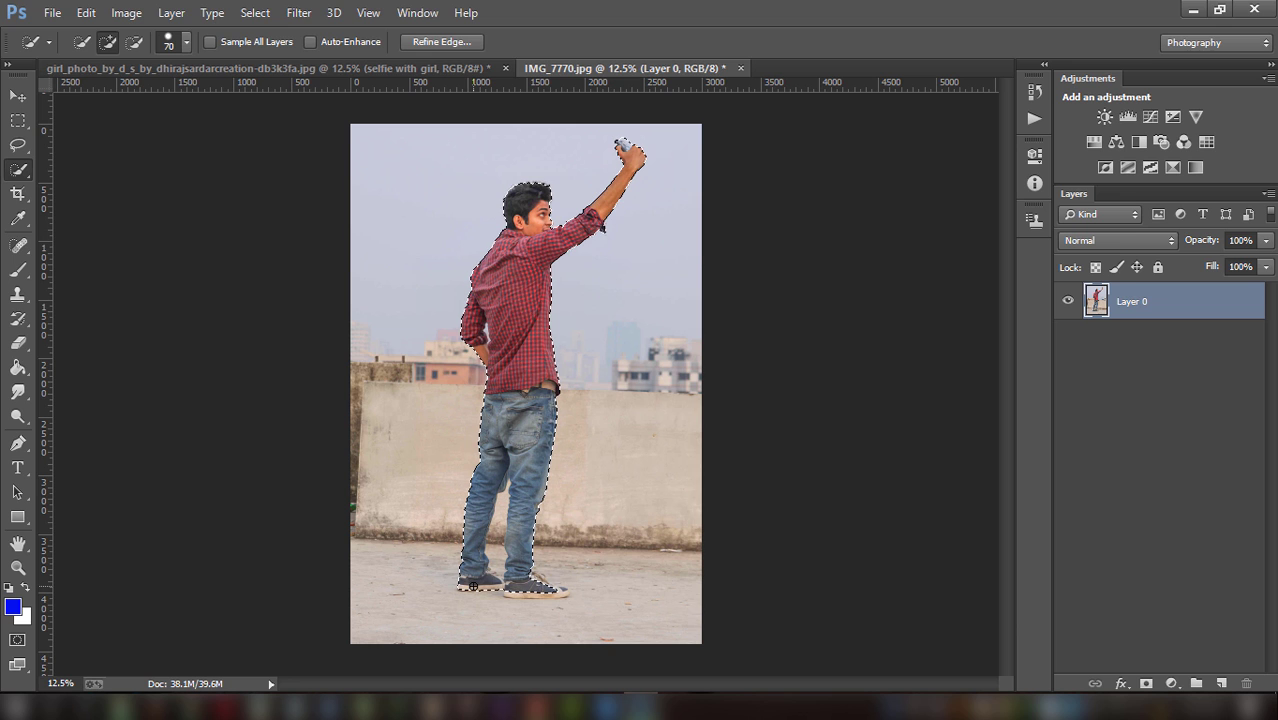
left_click_drag(473, 585, 526, 585)
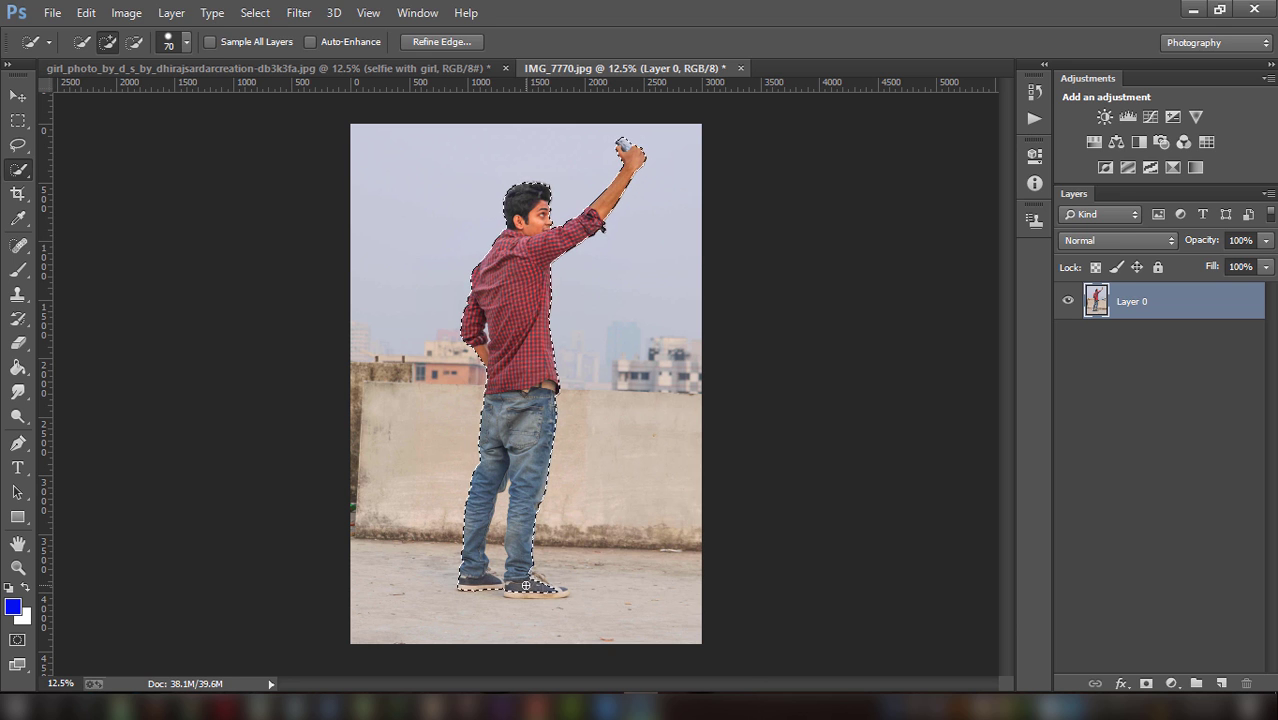
key("ctrl+plus")
key("ctrl+plus")
key("ctrl+plus")
Add the shoe laces and heel to the selection and remove the gap between the legs
scroll(497, 359, "down", 3)
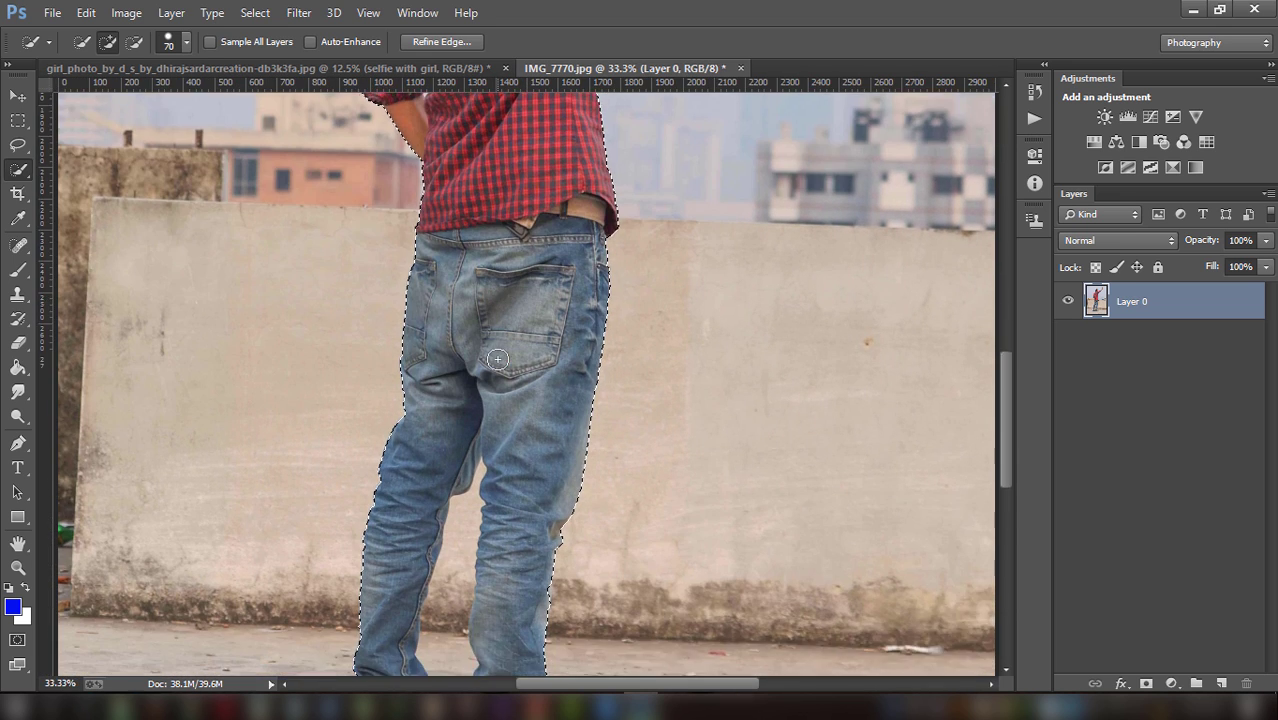
scroll(497, 359, "down", 3)
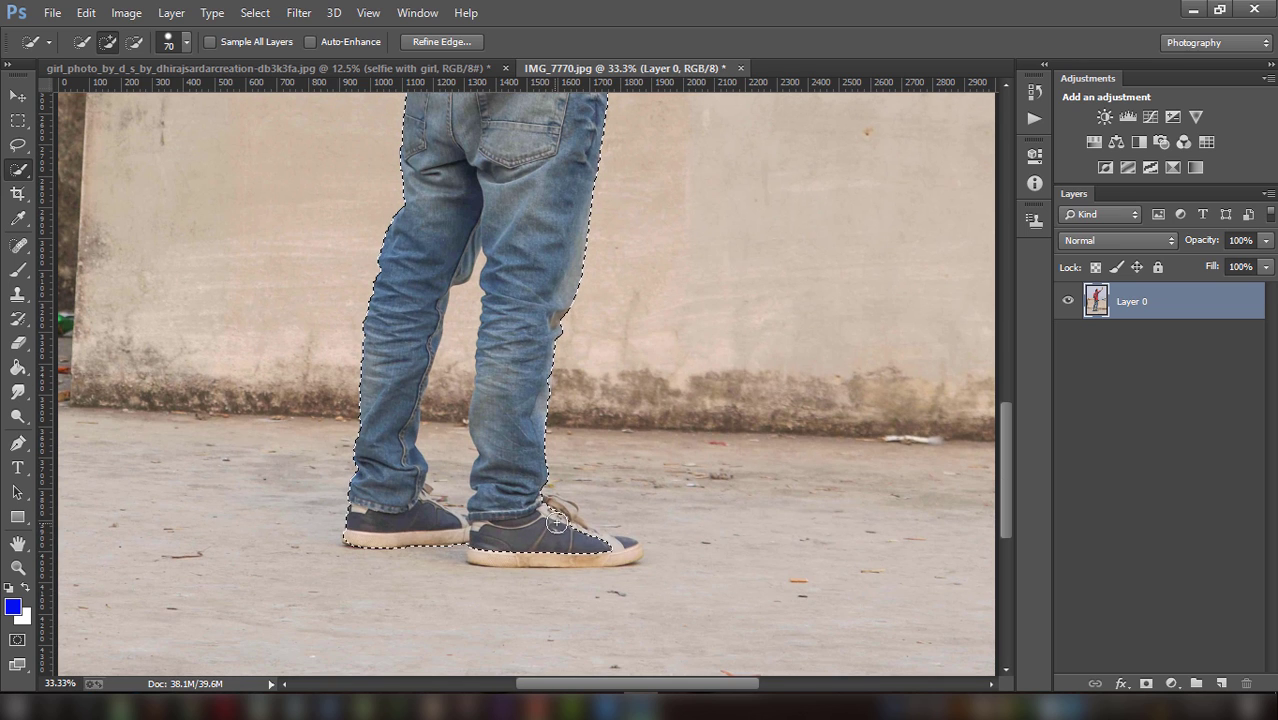
left_click_drag(557, 521, 566, 515)
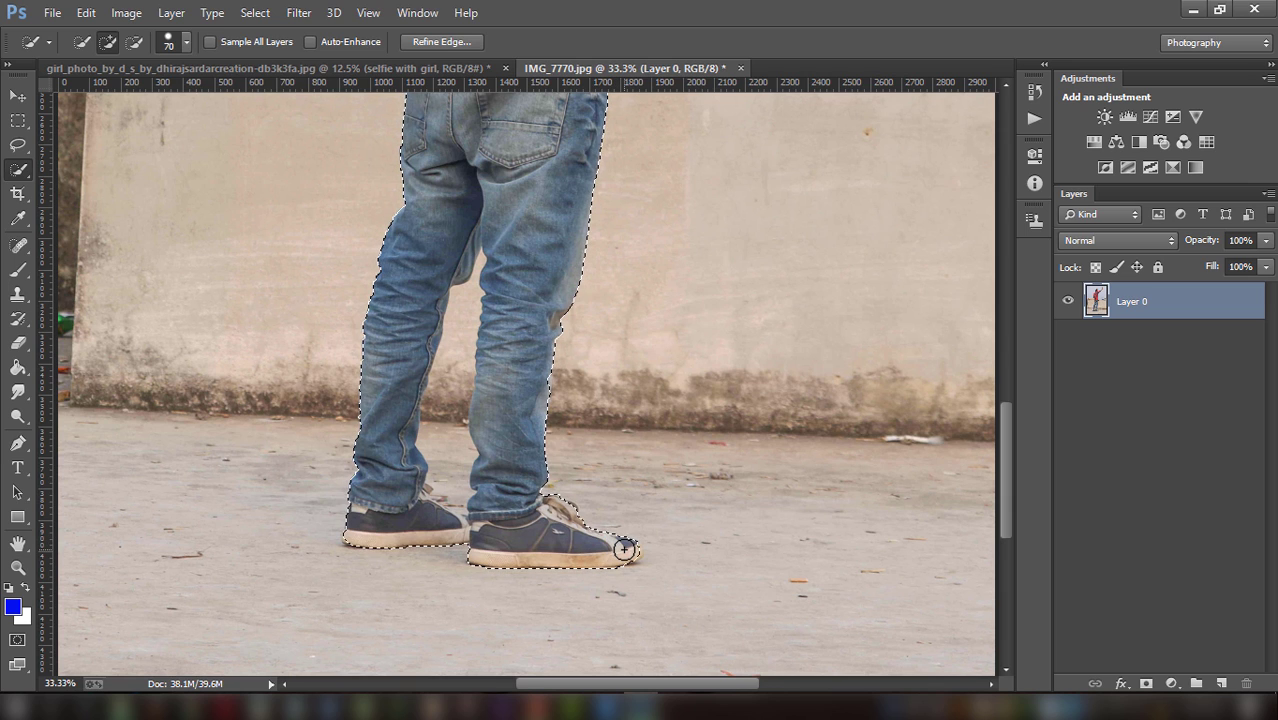
left_click(132, 44)
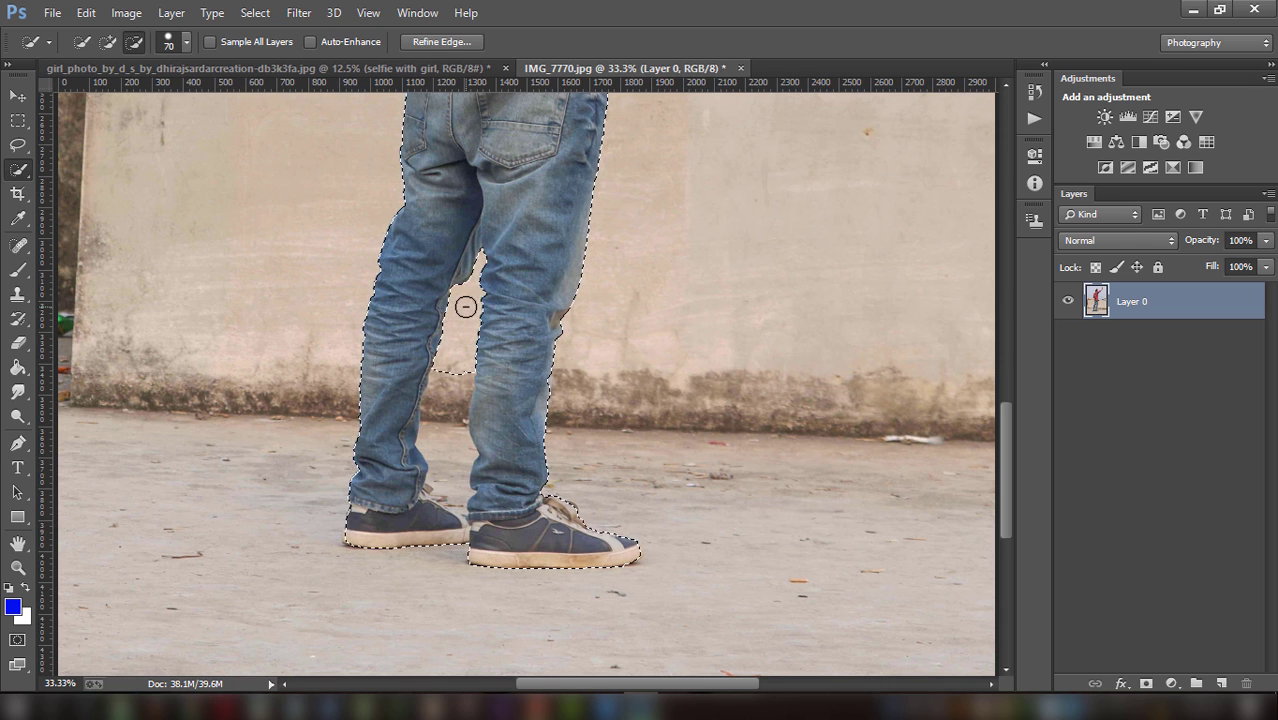
left_click_drag(451, 413, 440, 465)
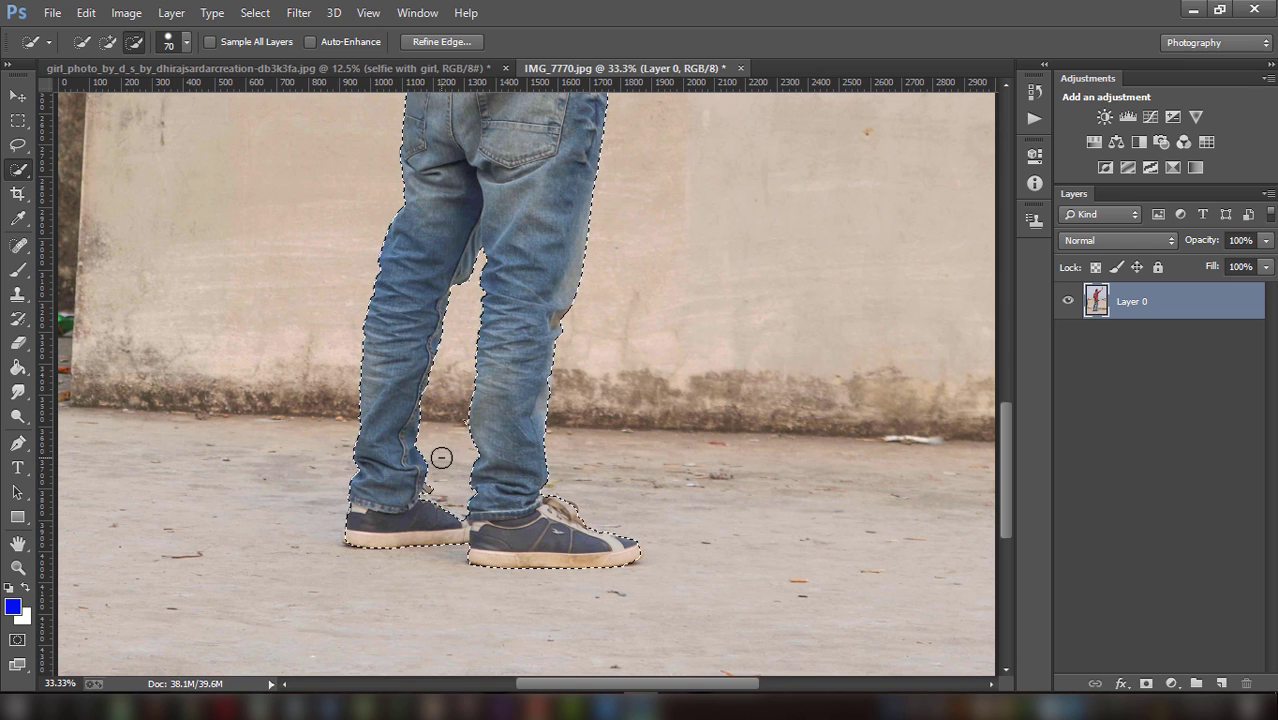
left_click(106, 43)
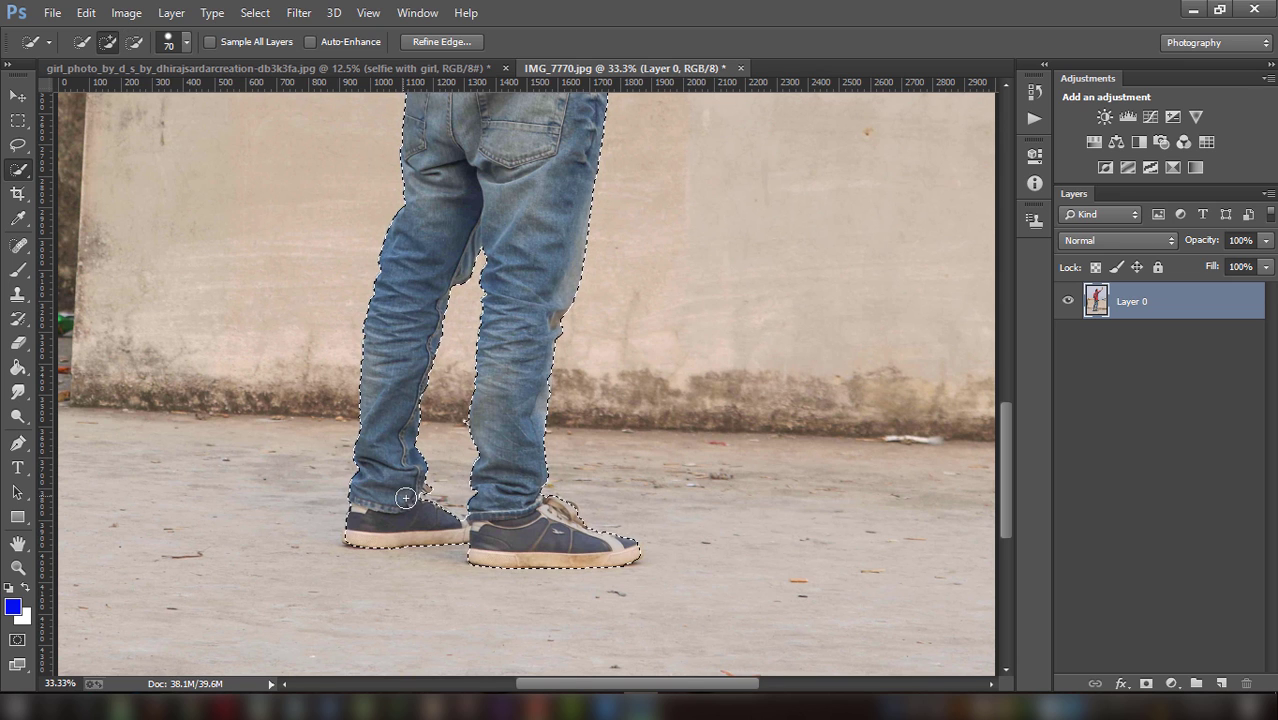
left_click_drag(419, 502, 433, 515)
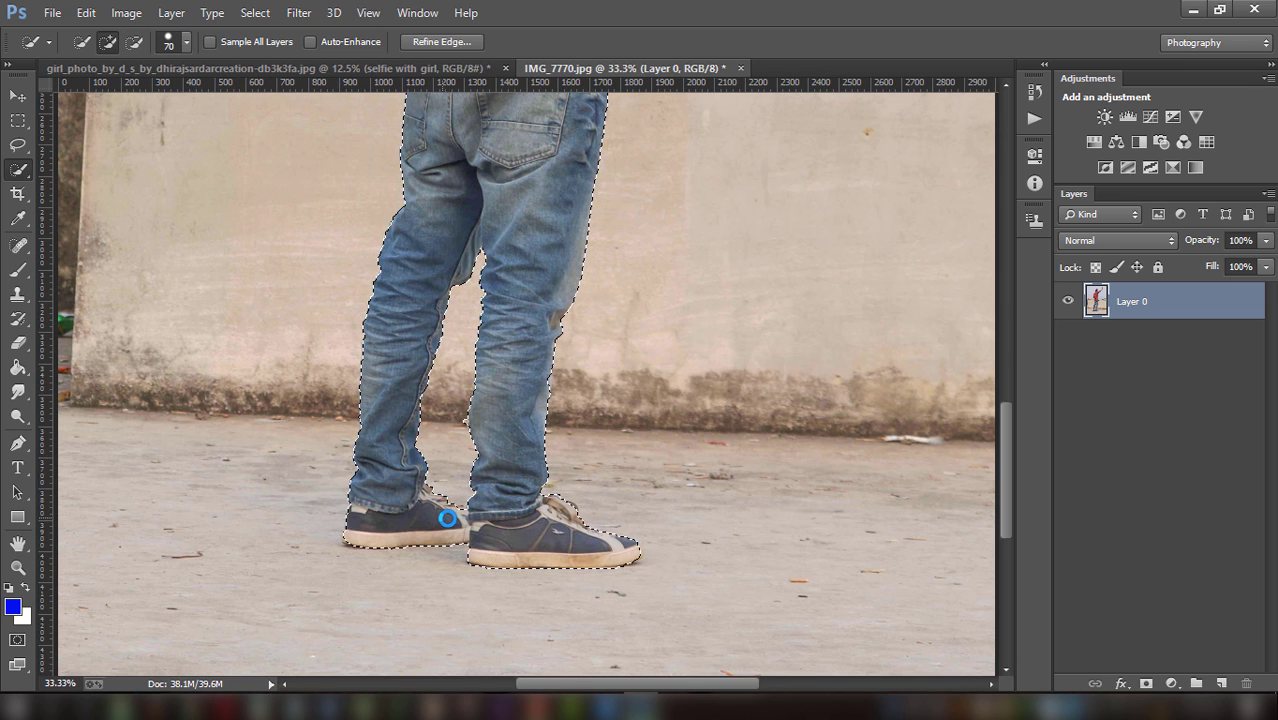
Tidy the selection edge along the man's hair
scroll(549, 413, "up", 3)
scroll(549, 413, "up", 3)
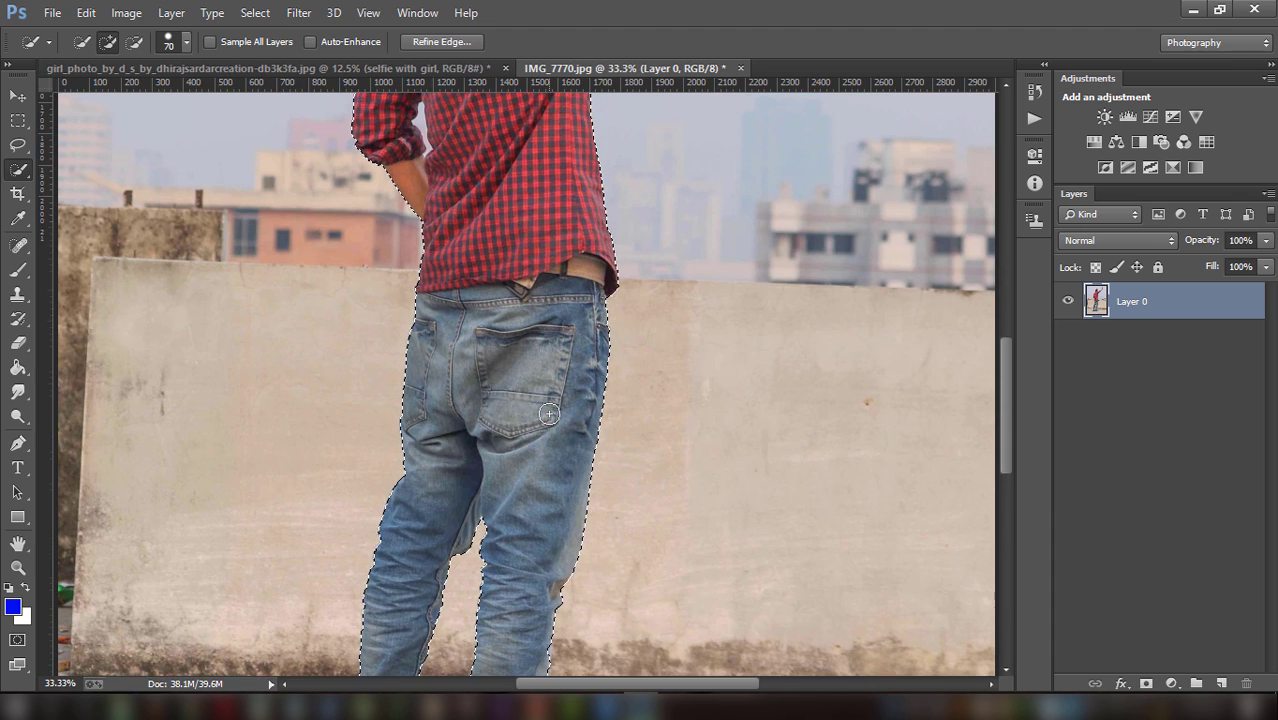
scroll(549, 413, "up", 5)
scroll(549, 413, "up", 3)
scroll(549, 412, "up", 2)
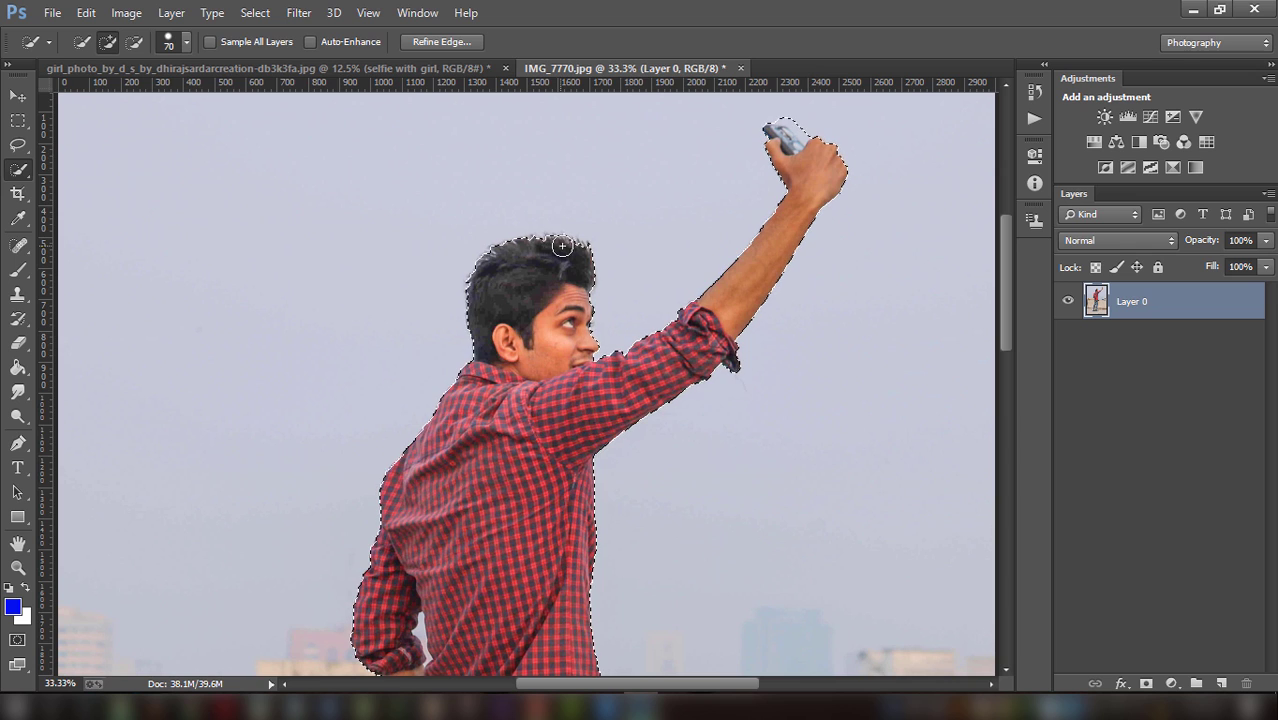
left_click_drag(571, 251, 544, 249)
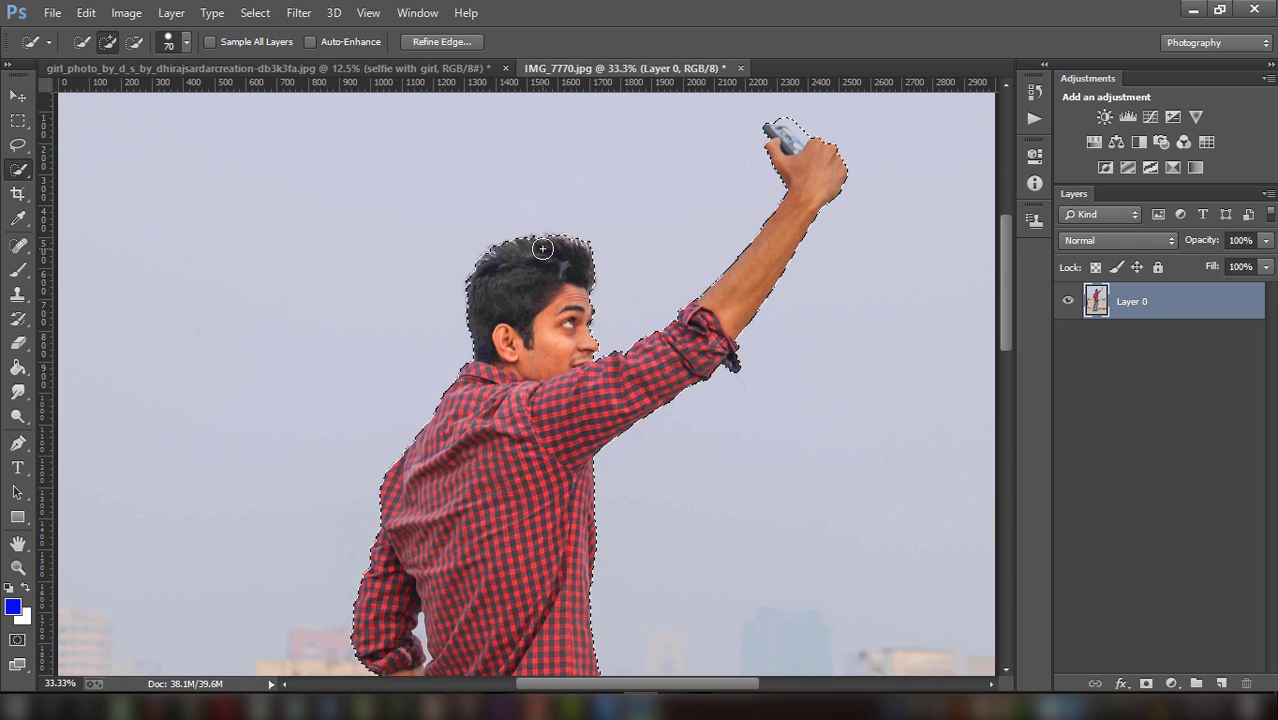
Add a layer mask hiding the rooftop background, then select the small gap beside the arm
left_click(1147, 684)
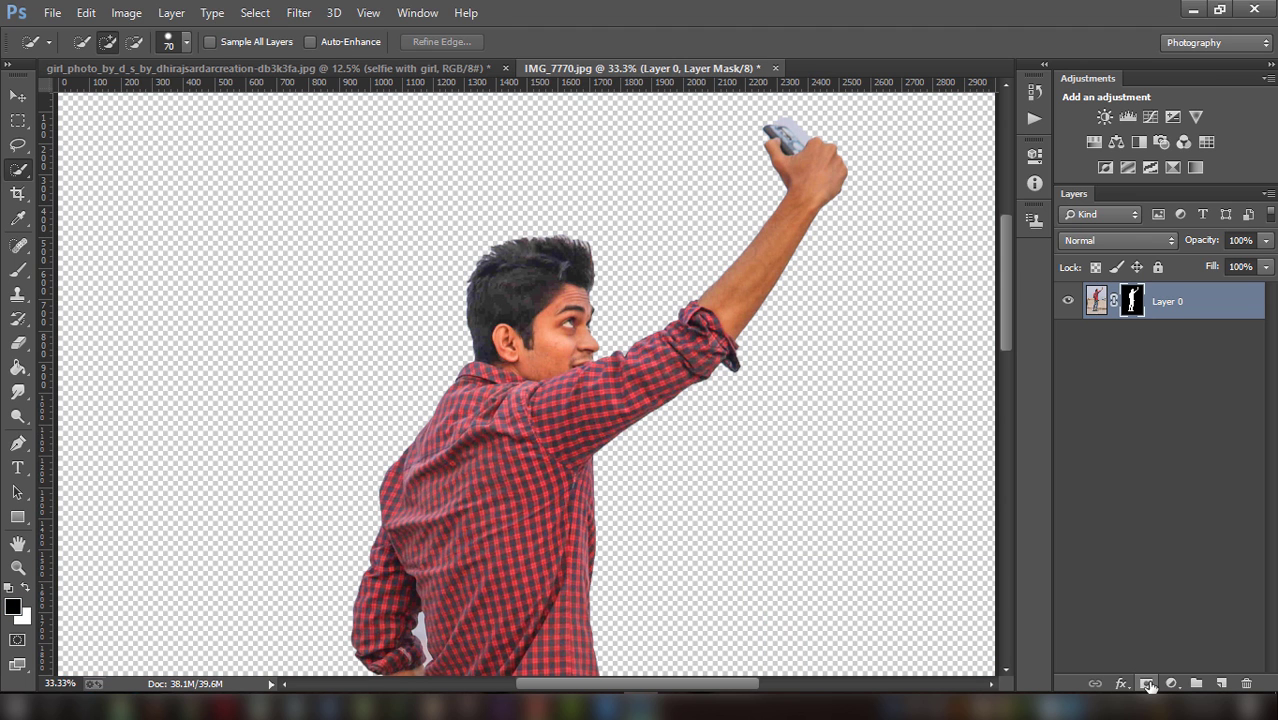
scroll(861, 371, "down", 1)
scroll(861, 371, "down", 2)
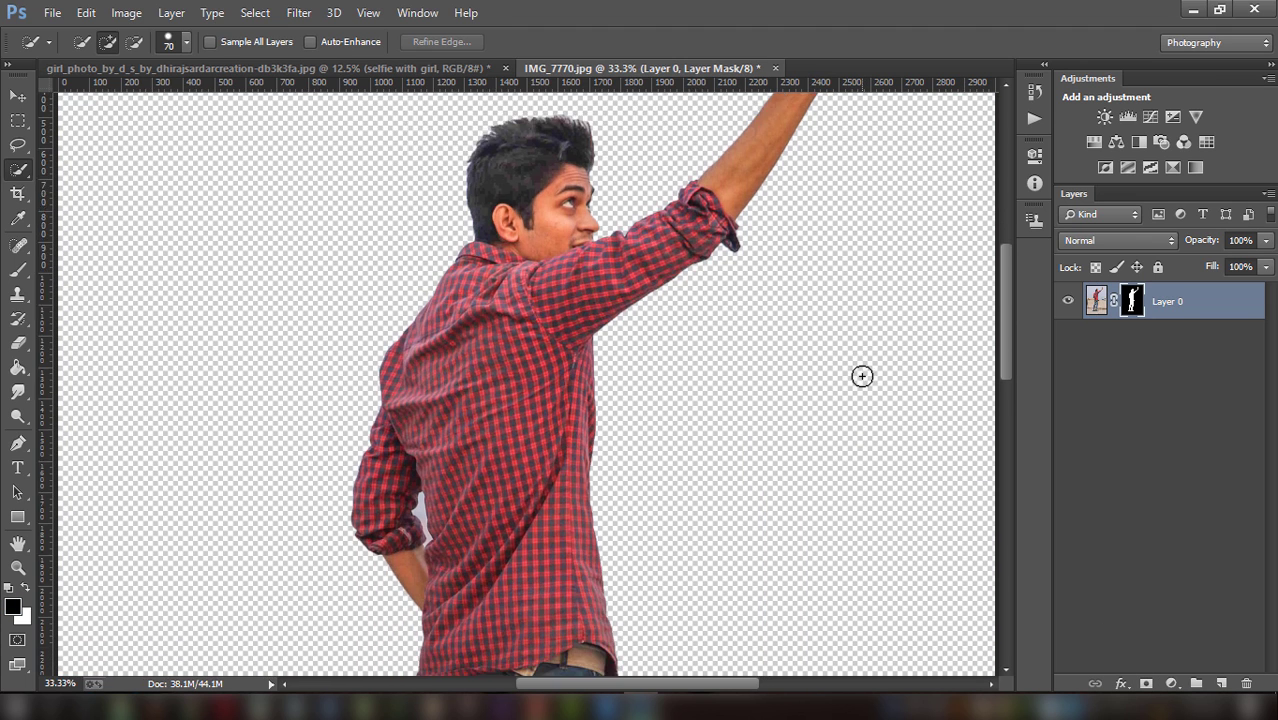
scroll(861, 371, "down", 5)
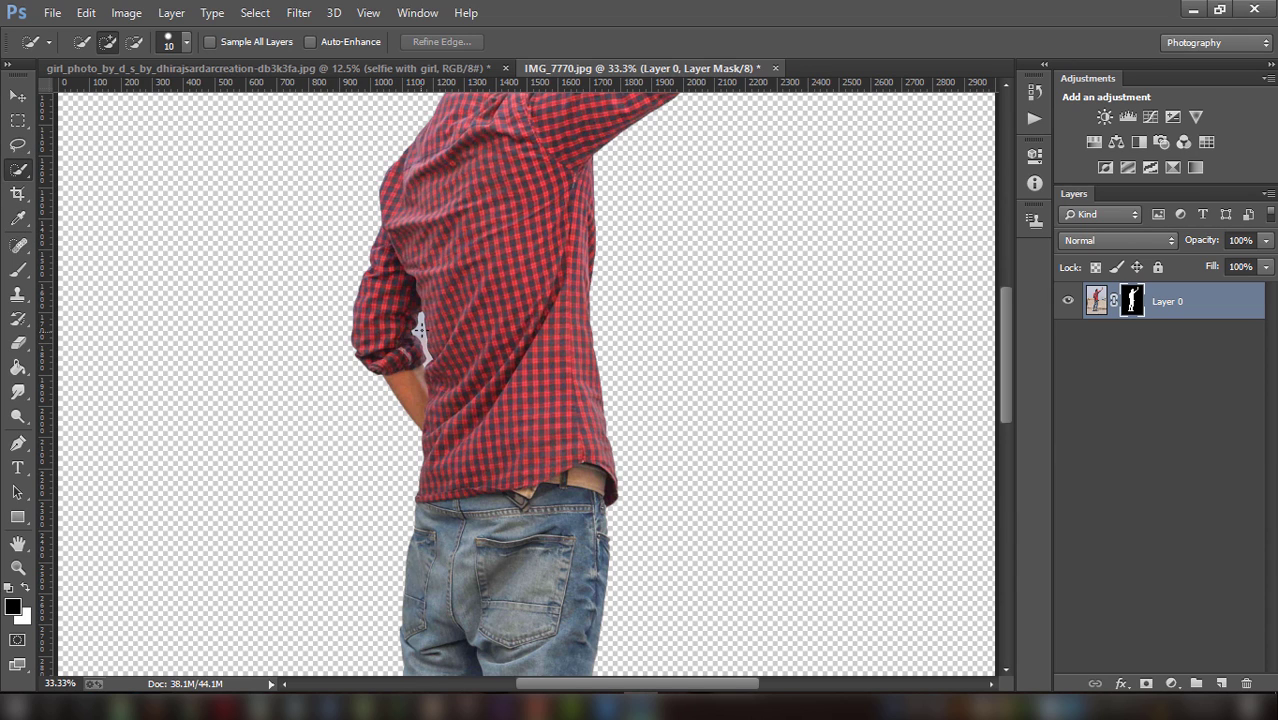
left_click(420, 330)
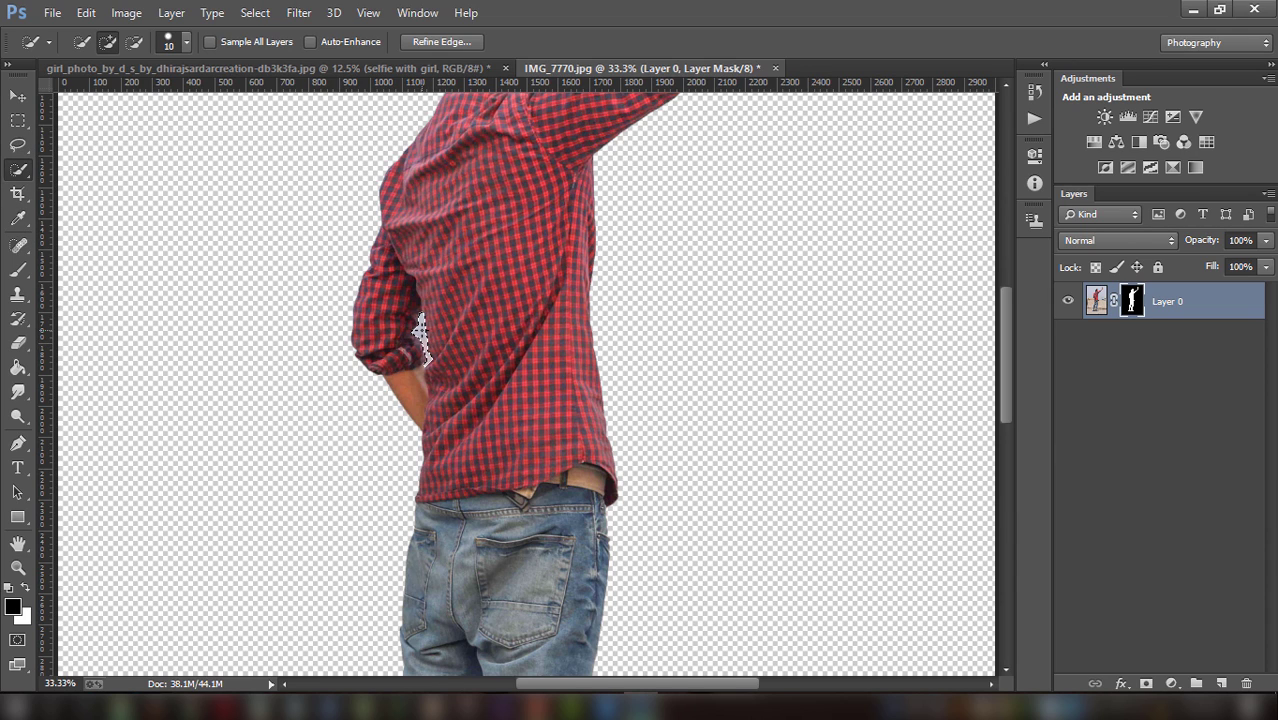
Zoom in to about 66.7% on the man's raised hand and phone
left_click(18, 270)
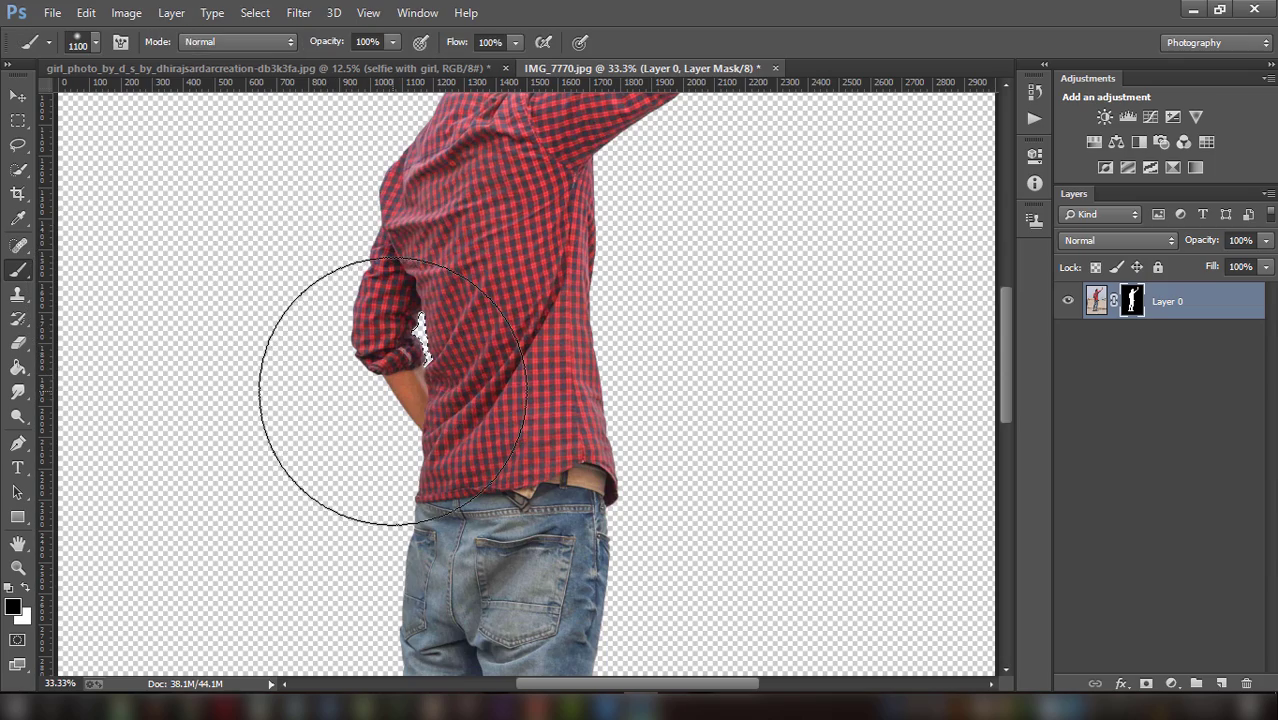
scroll(725, 237, "up", 3)
scroll(725, 237, "up", 5)
scroll(790, 232, "up", 4)
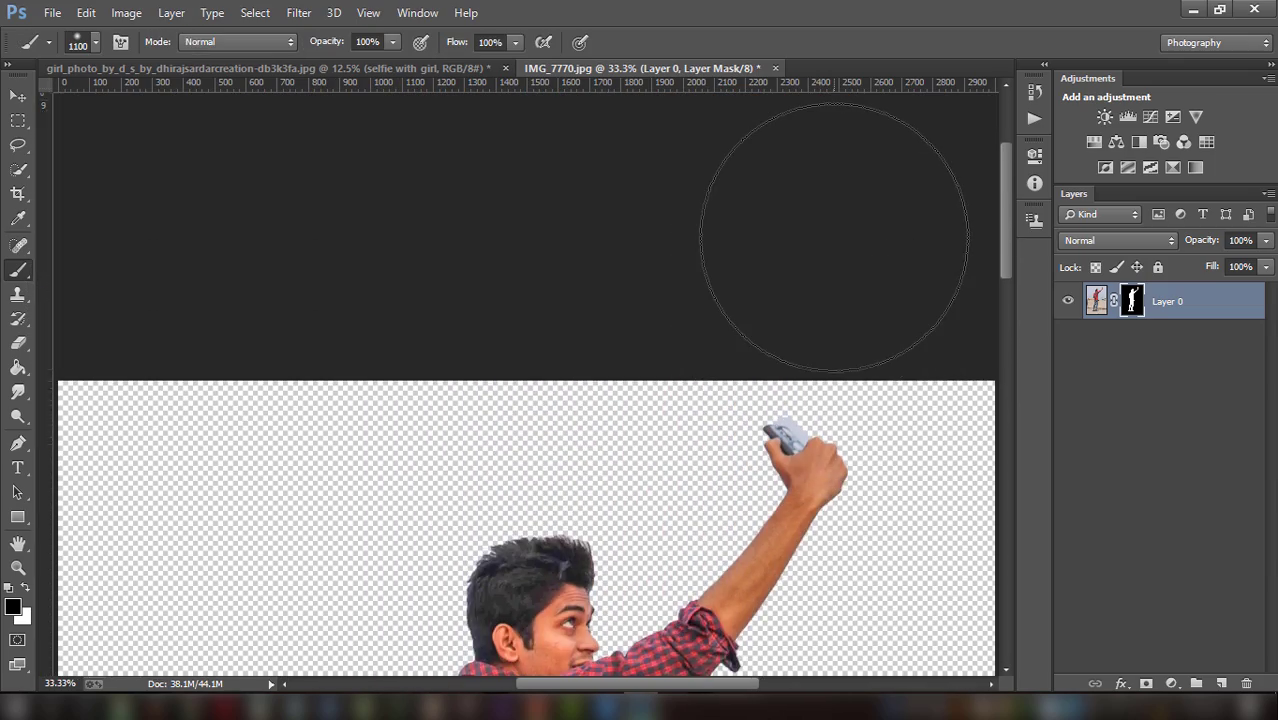
key("ctrl+plus")
key("ctrl+plus")
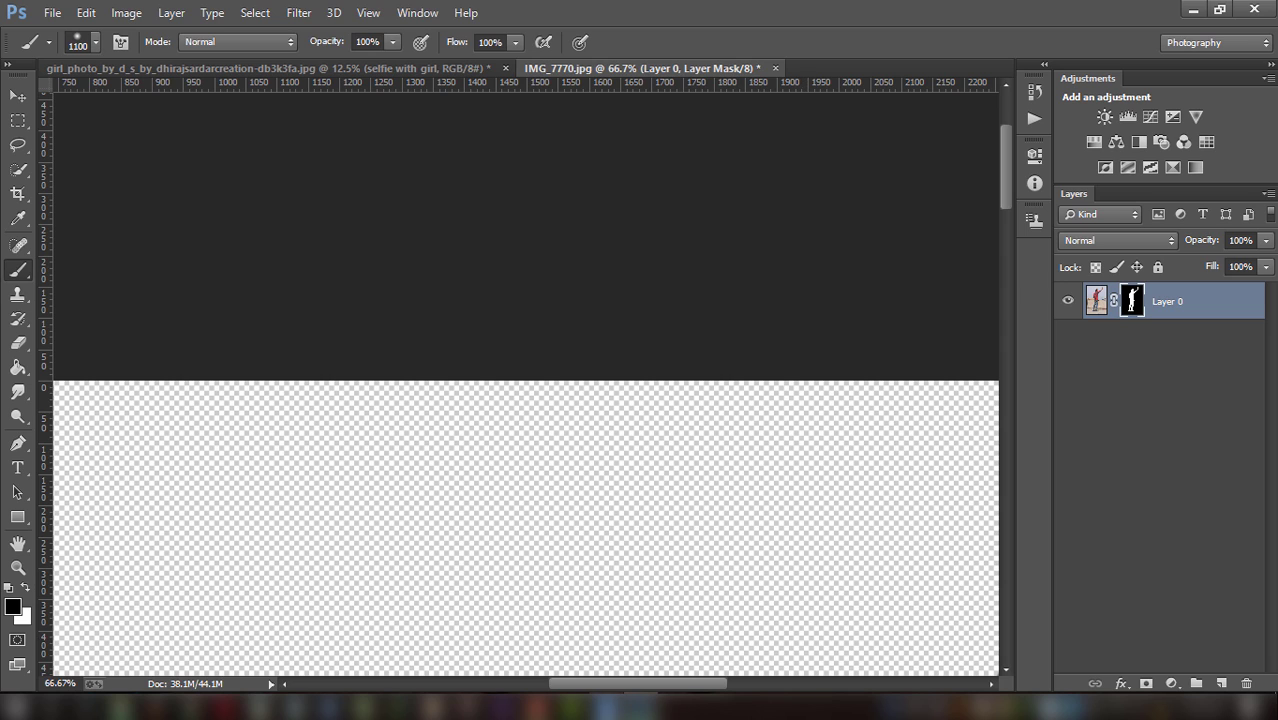
left_click_drag(608, 688, 714, 688)
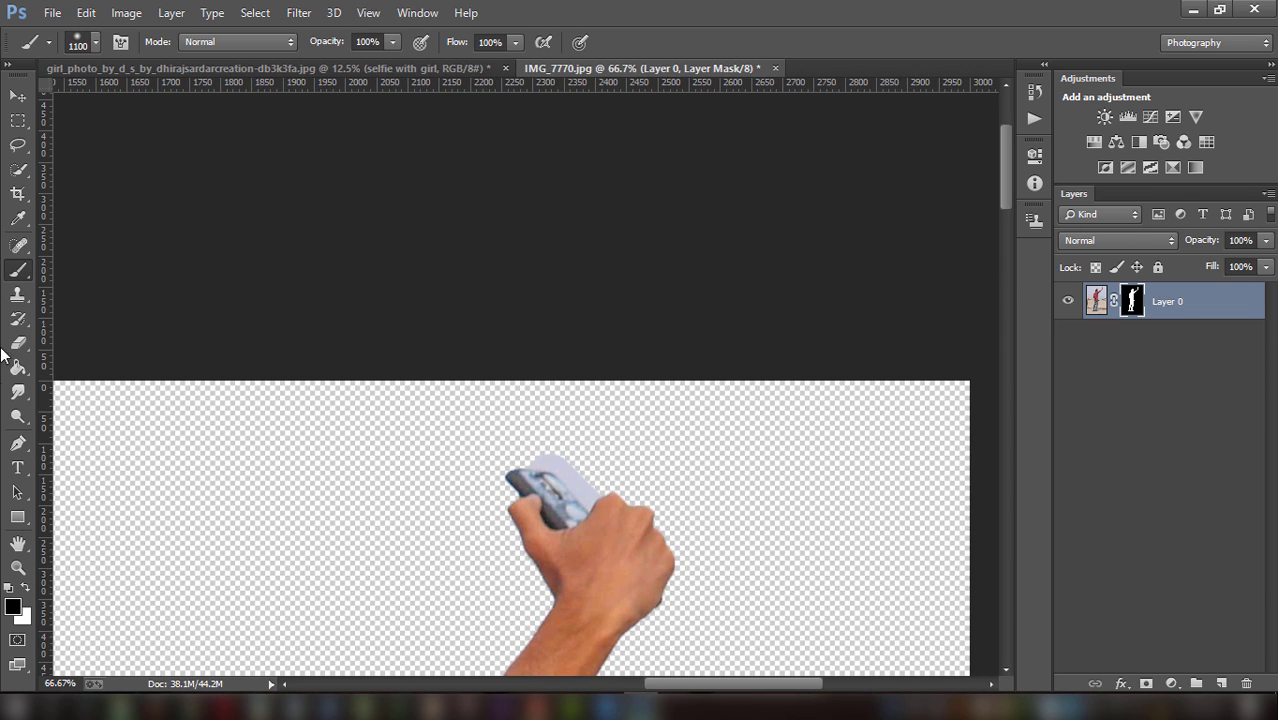
Trace a pen path around the pale leftover area beside the phone
left_click(18, 443)
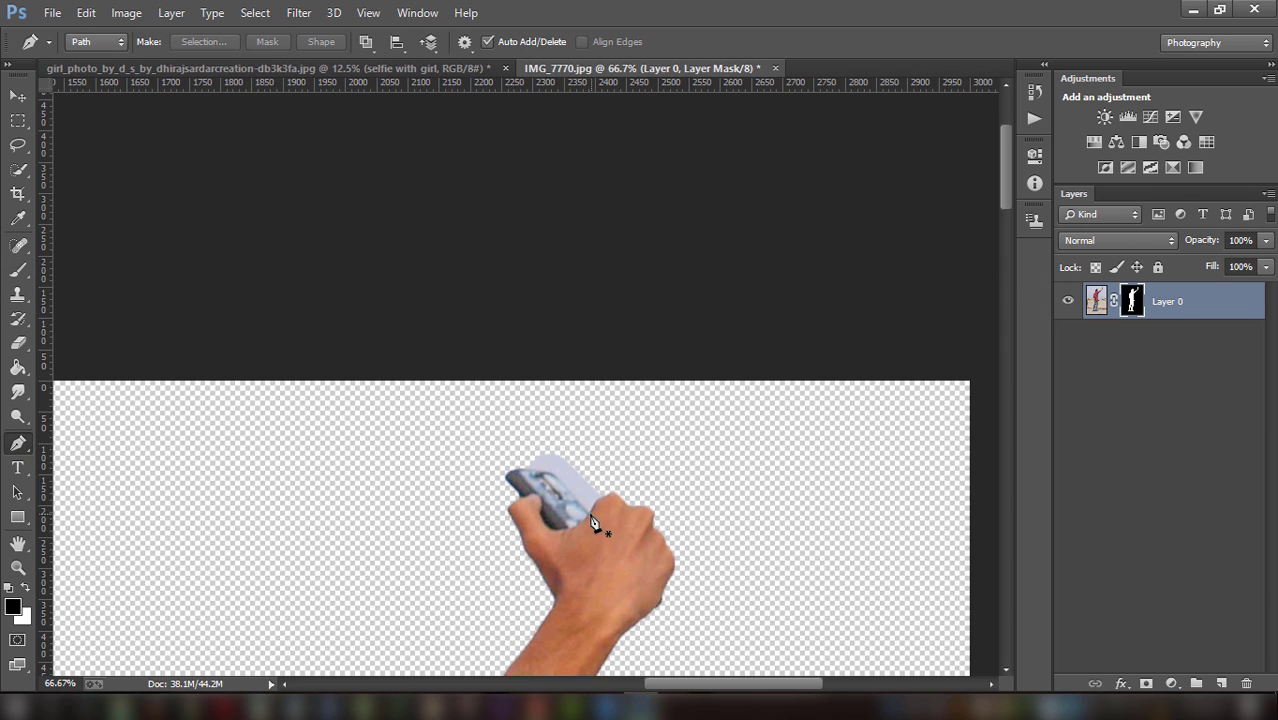
key("ctrl+plus")
key("ctrl+plus")
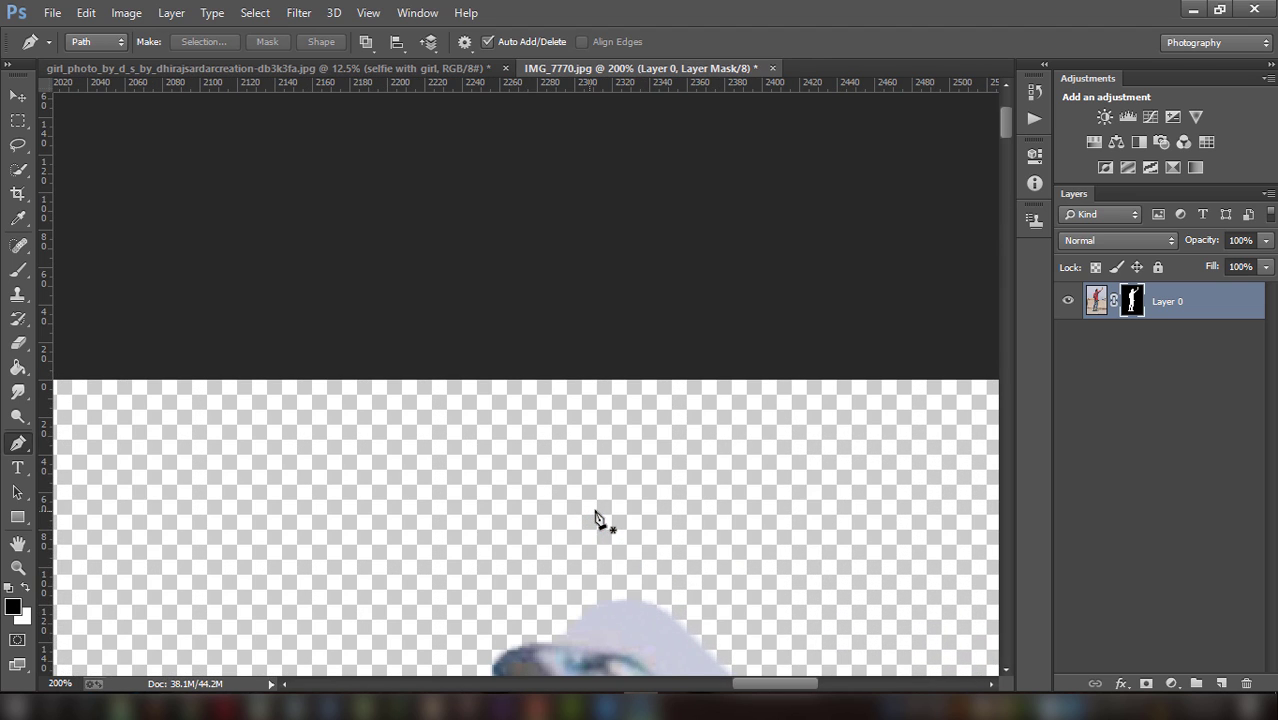
scroll(607, 537, "down", 3)
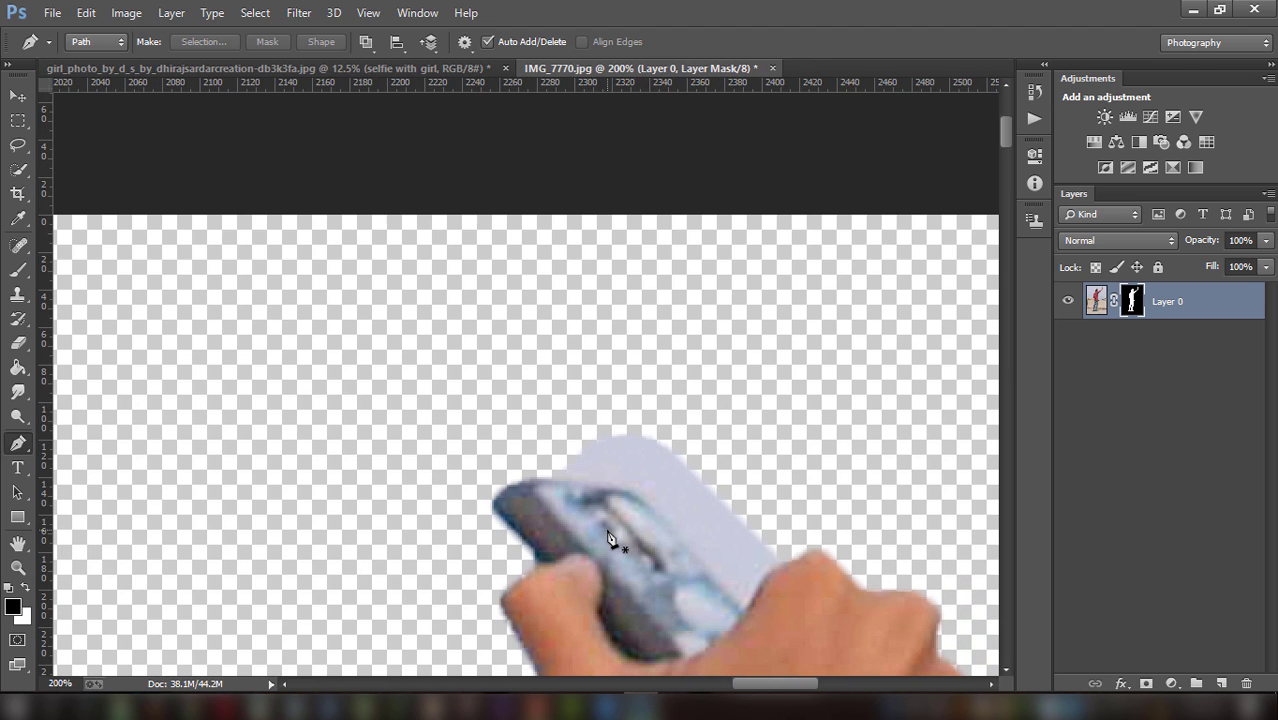
left_click(556, 477)
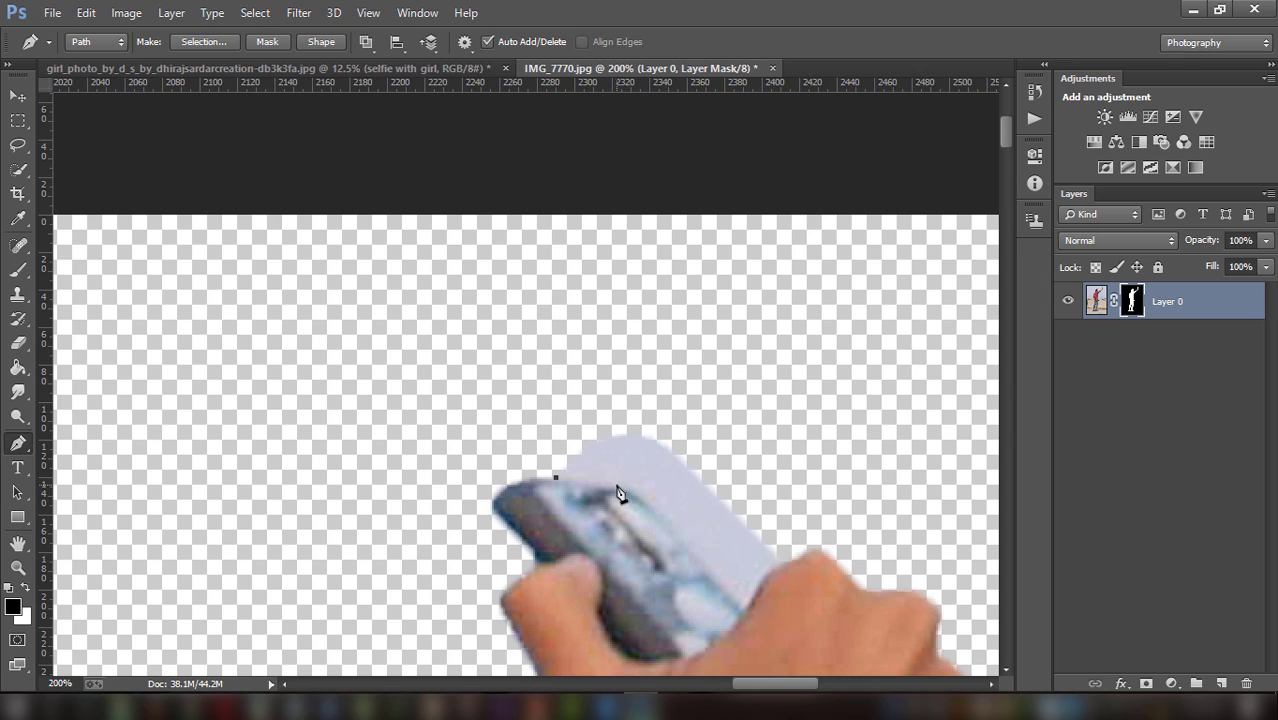
left_click_drag(618, 485, 628, 489)
left_click(790, 562)
left_click(764, 434)
left_click(578, 361)
left_click_drag(522, 405, 530, 427)
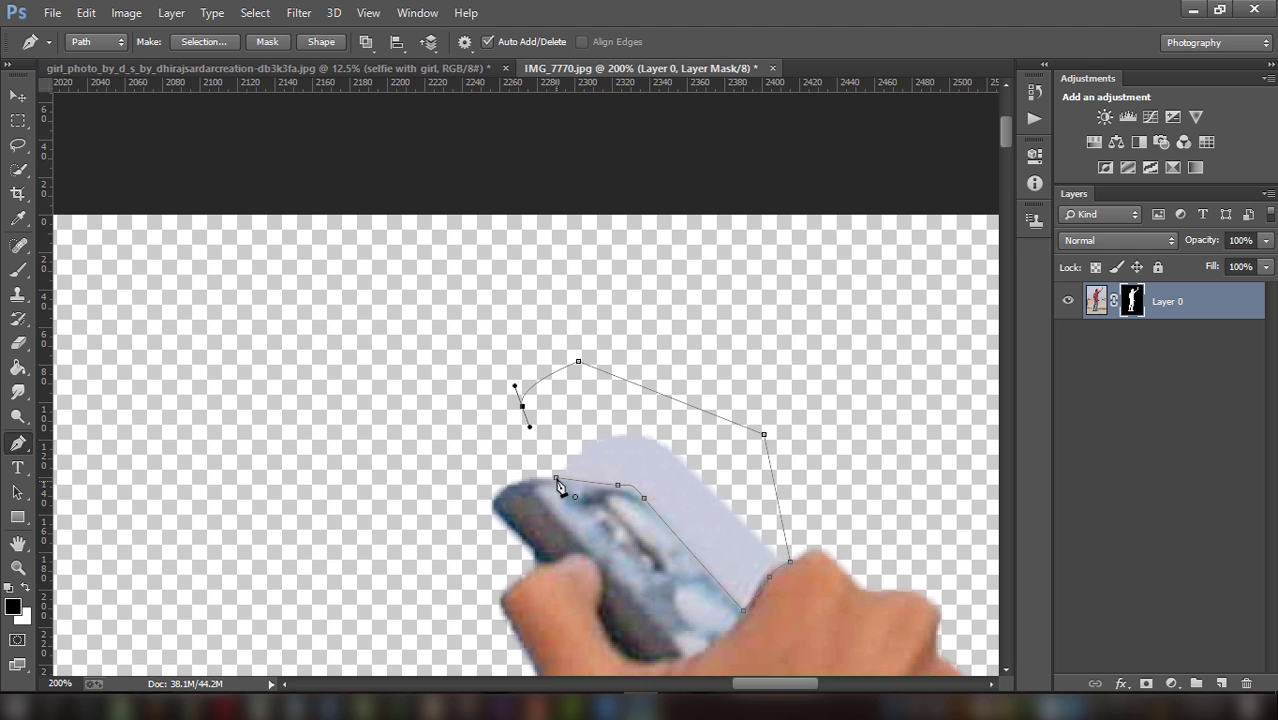
Convert the path to a selection and paint the pale patch out on the layer mask
right_click(545, 440)
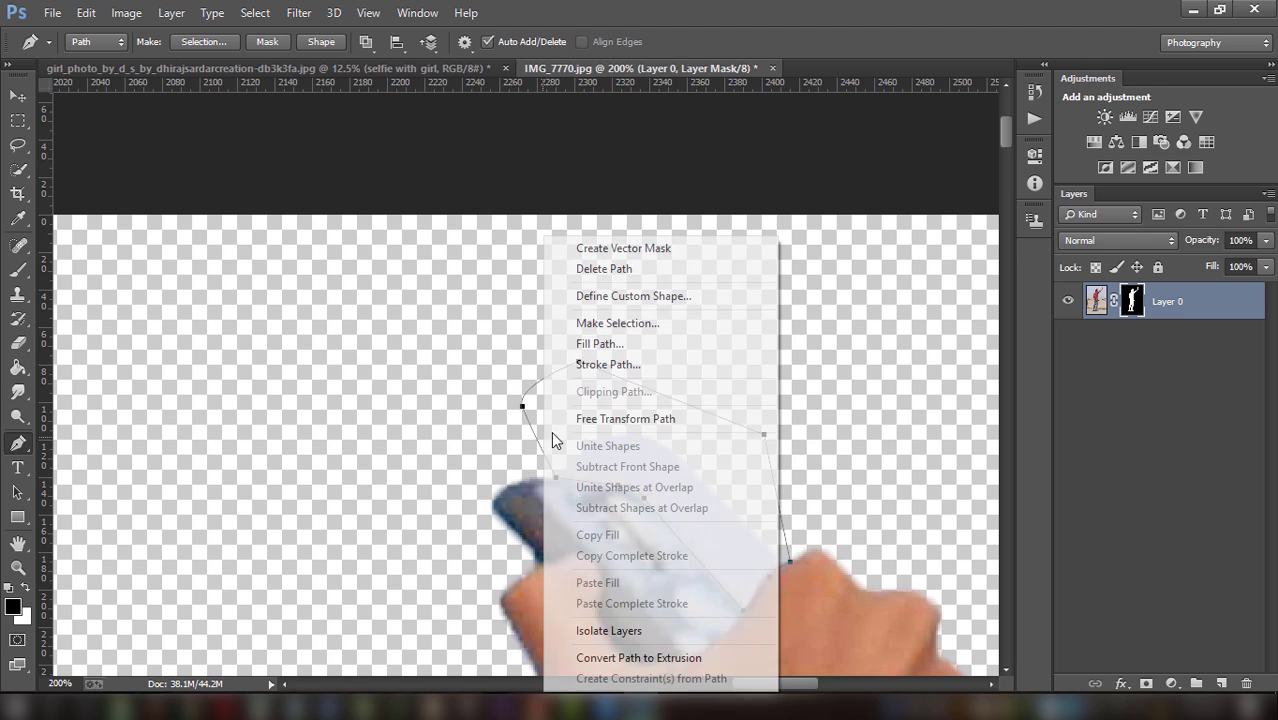
left_click(662, 323)
left_click(757, 203)
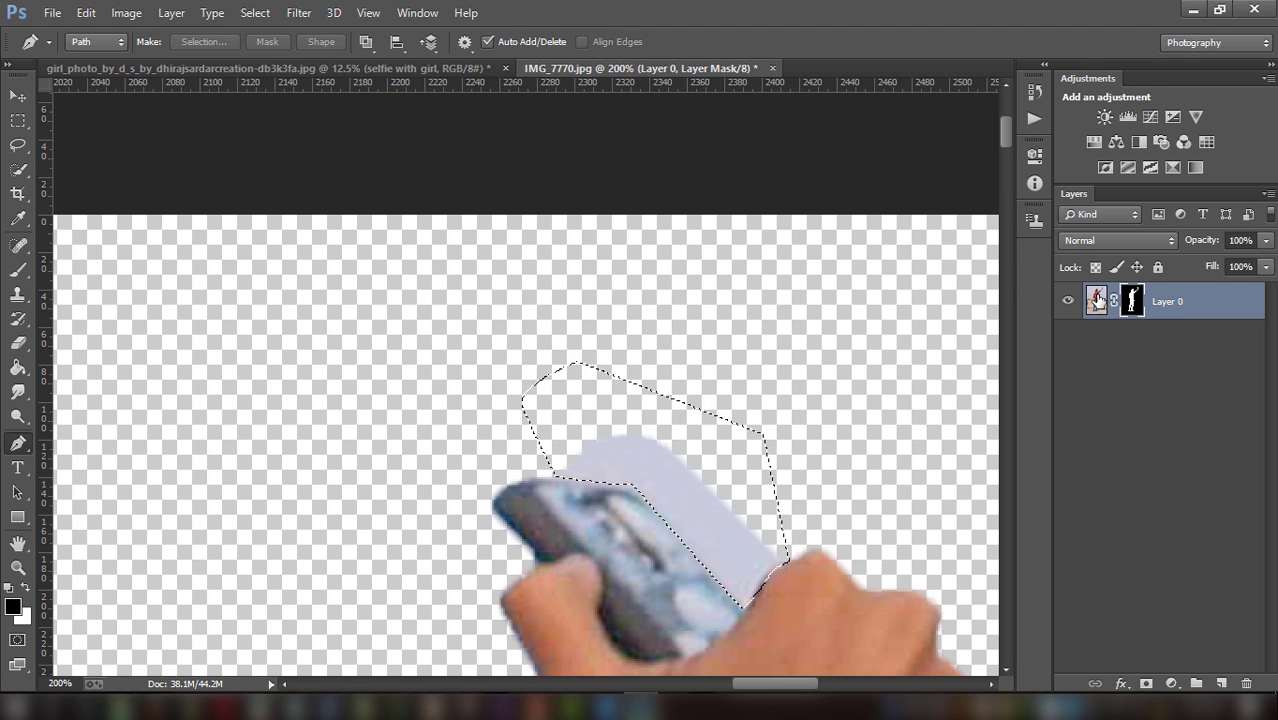
left_click(12, 273)
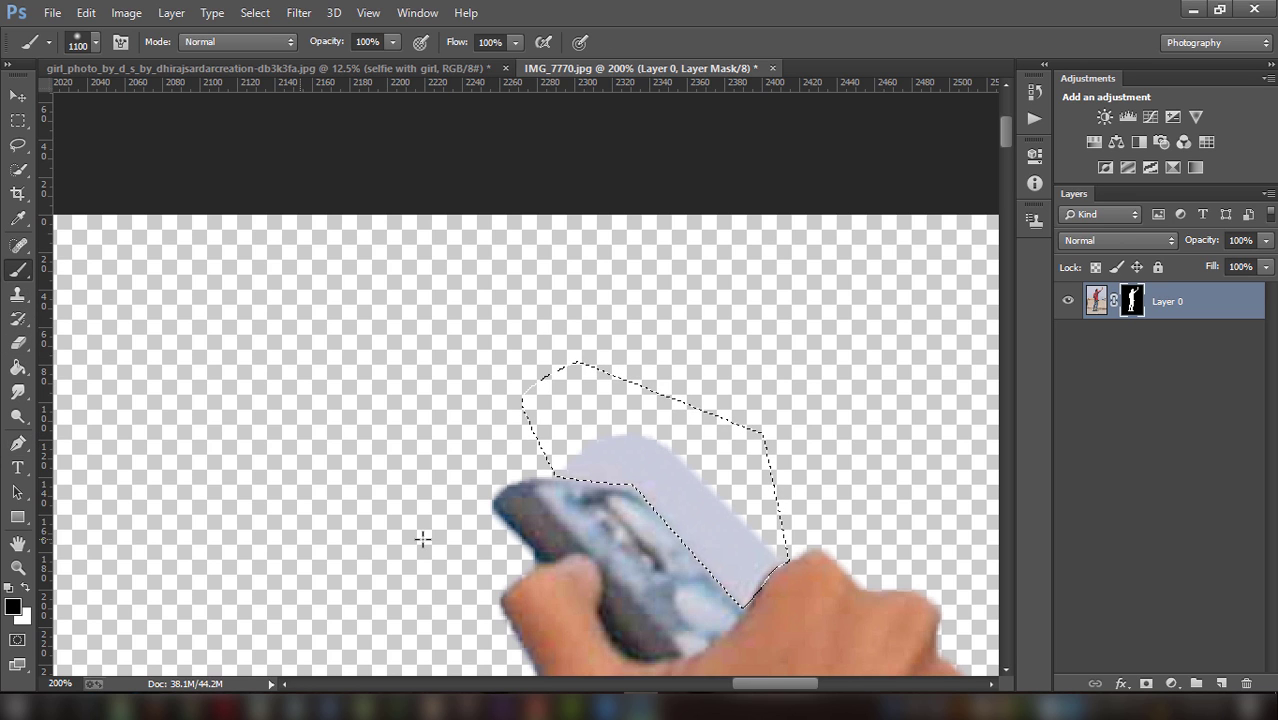
left_click_drag(656, 522, 645, 474)
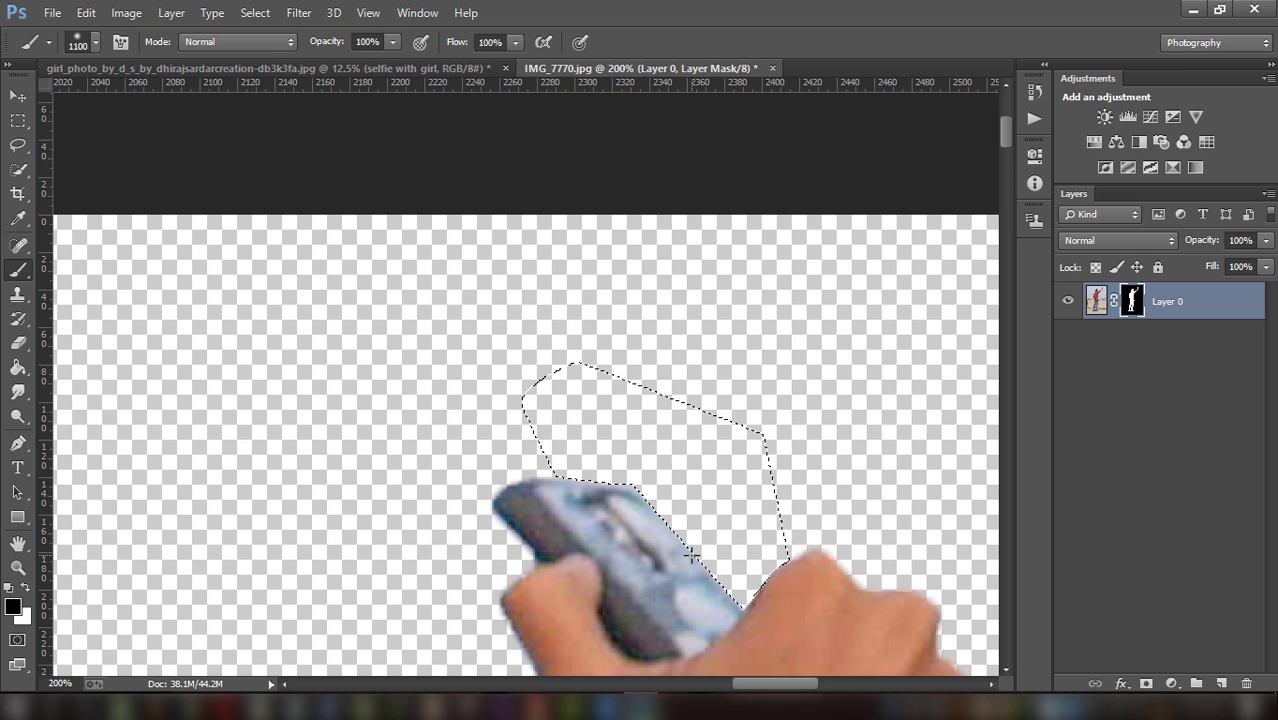
Deselect, zoom out, and nudge the man slightly lower on the canvas
key("ctrl+d")
key("ctrl+minus")
key("ctrl+minus")
key("ctrl+minus")
key("ctrl+minus")
key("ctrl+minus")
key("ctrl+minus")
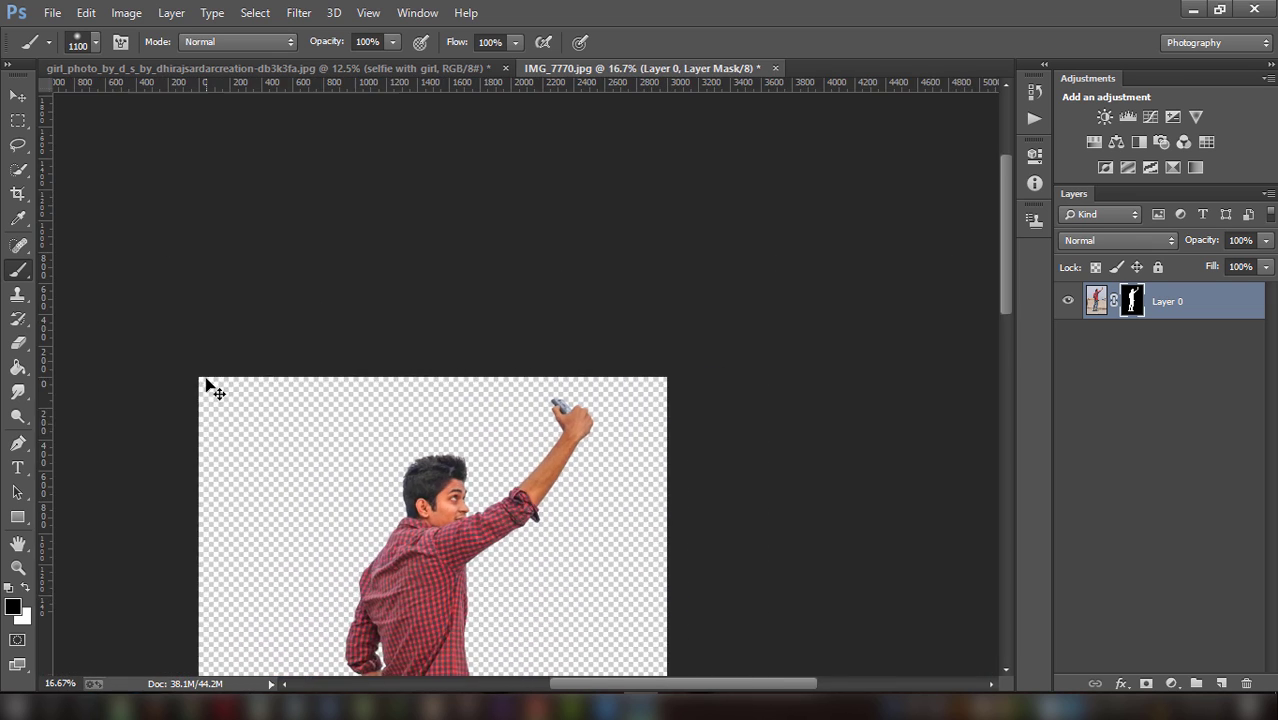
key("ctrl+minus")
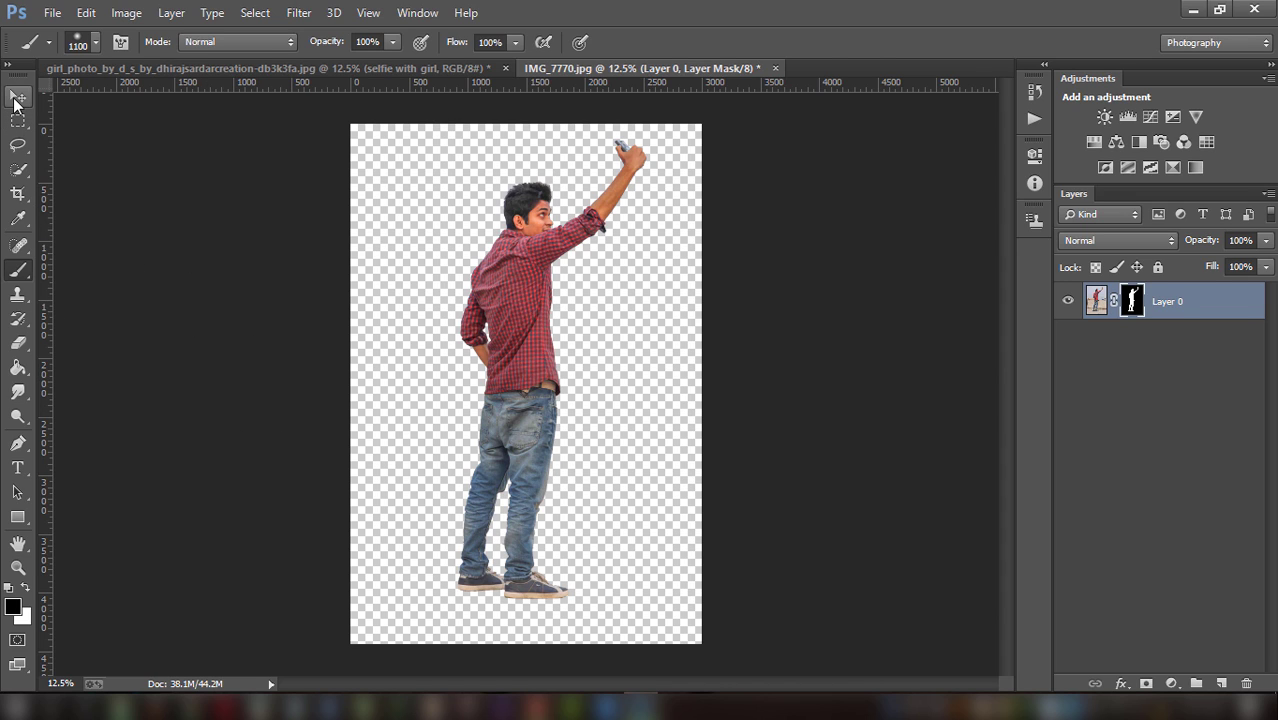
left_click(15, 100)
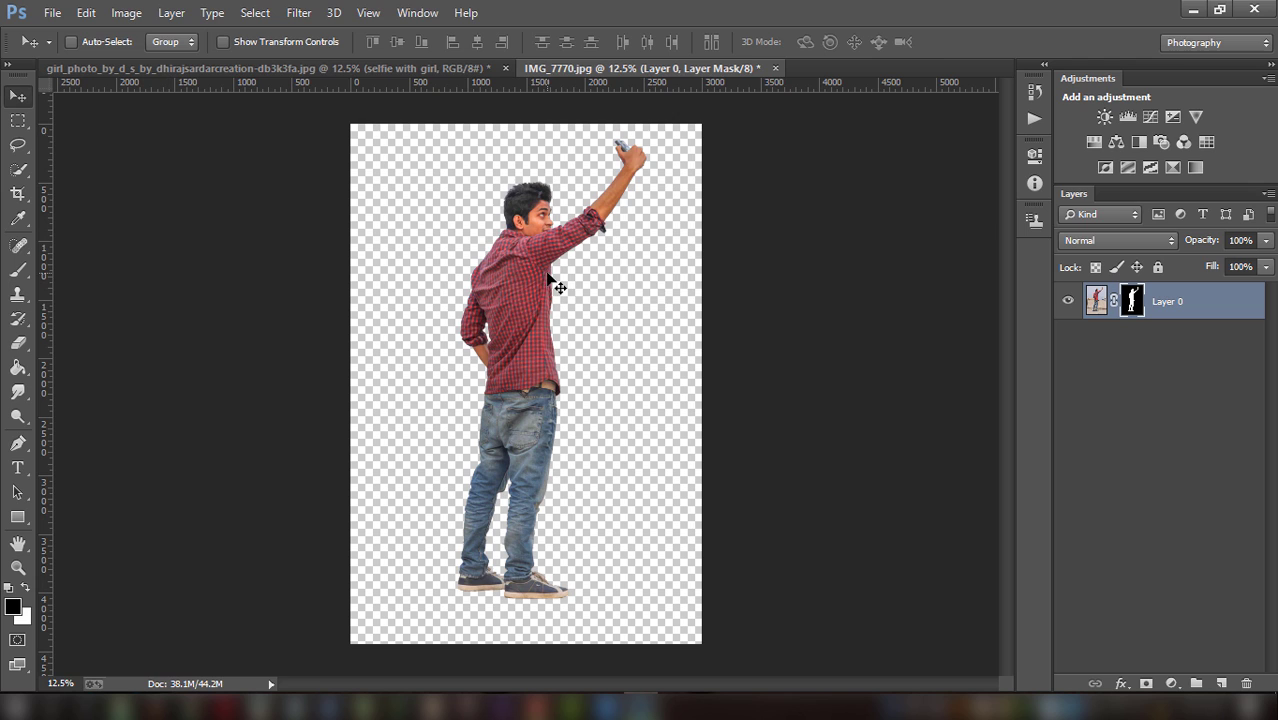
left_click_drag(548, 279, 548, 293)
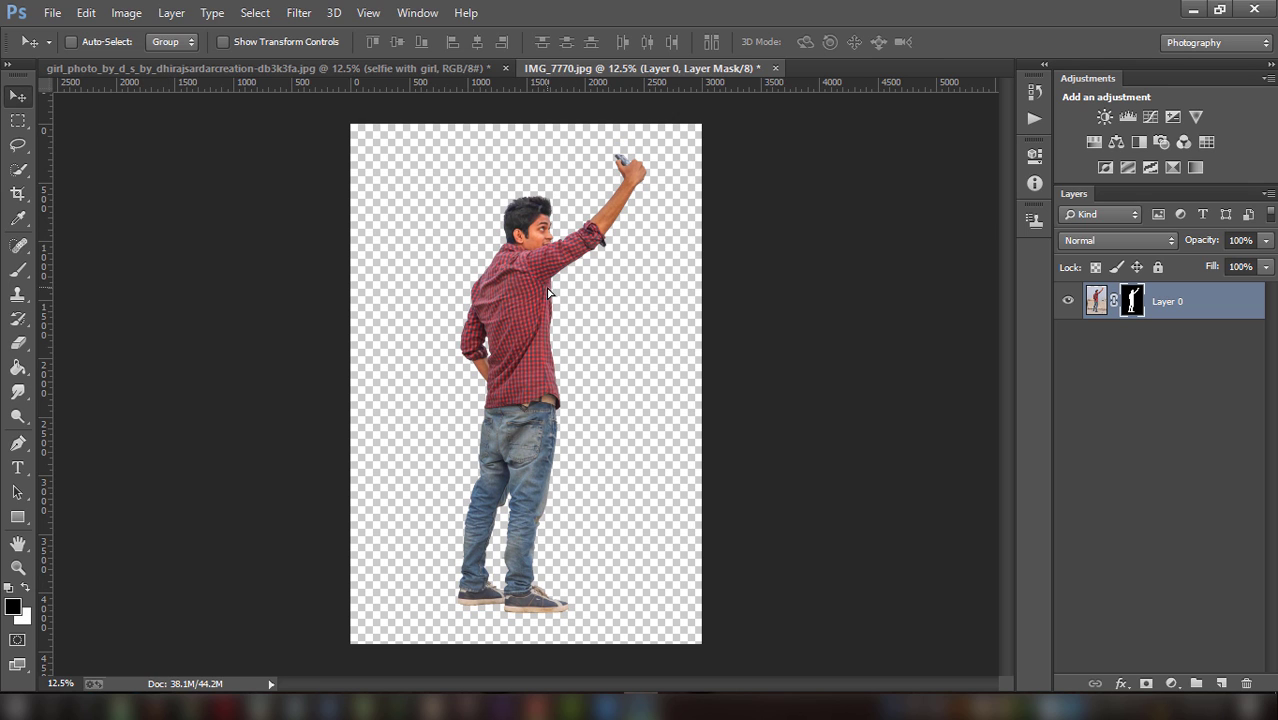
Copy the building background layer from the girl_photo document into IMG_7770
left_click(409, 64)
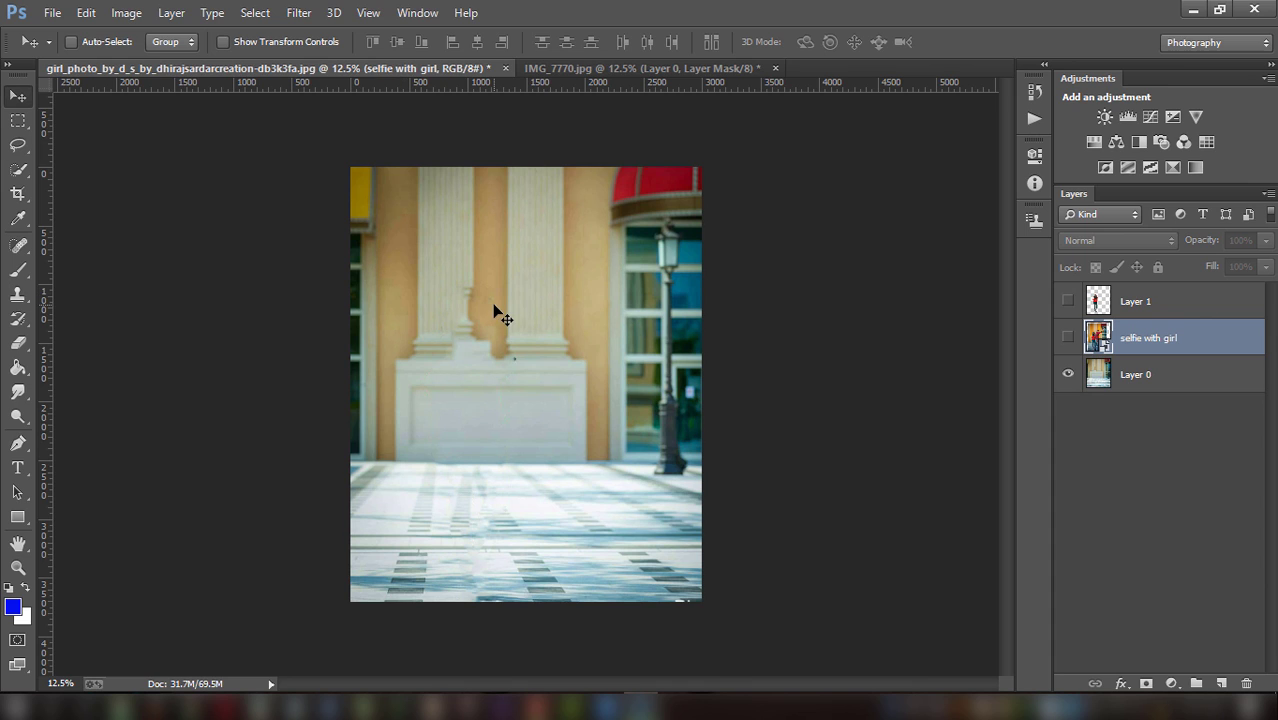
left_click_drag(507, 320, 600, 130)
left_click(1143, 391)
mouse_move(516, 290)
left_mouse_down()
mouse_move(584, 381)
mouse_move(478, 438)
left_mouse_up()
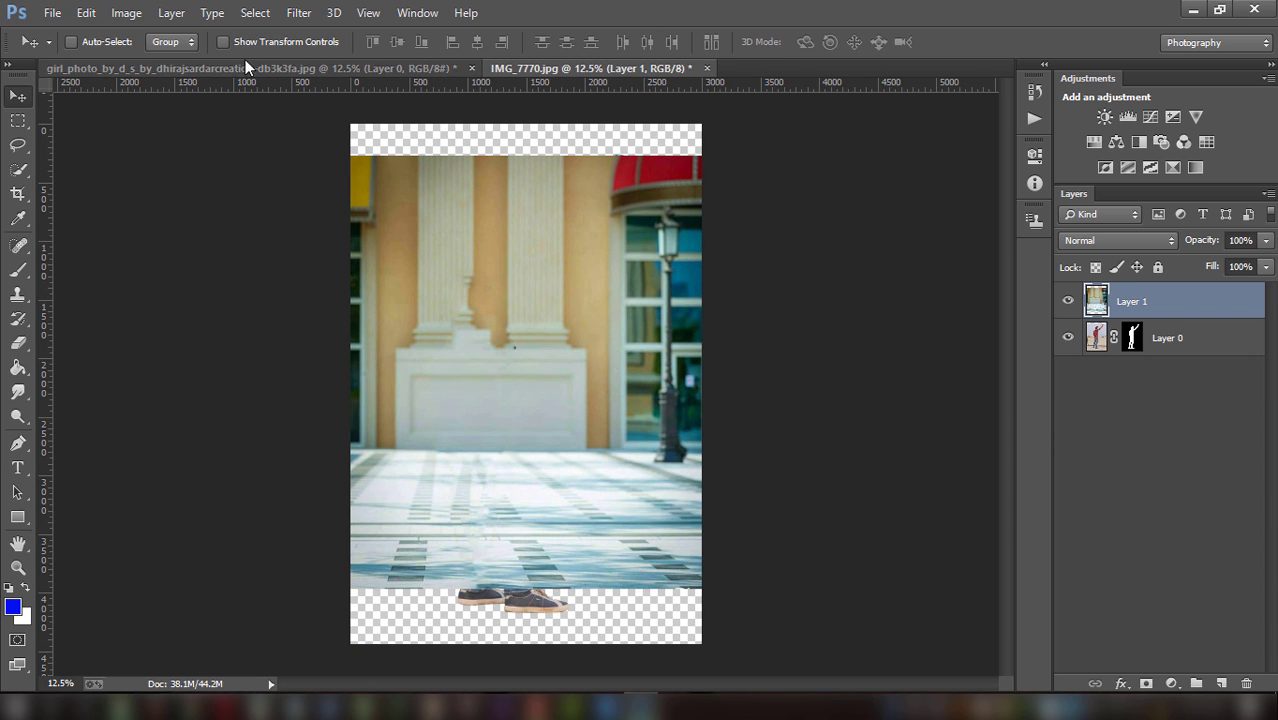
Enlarge the backdrop to about 128%, reposition it, and place it beneath the man's layer
left_click(223, 42)
left_click_drag(701, 590, 750, 649)
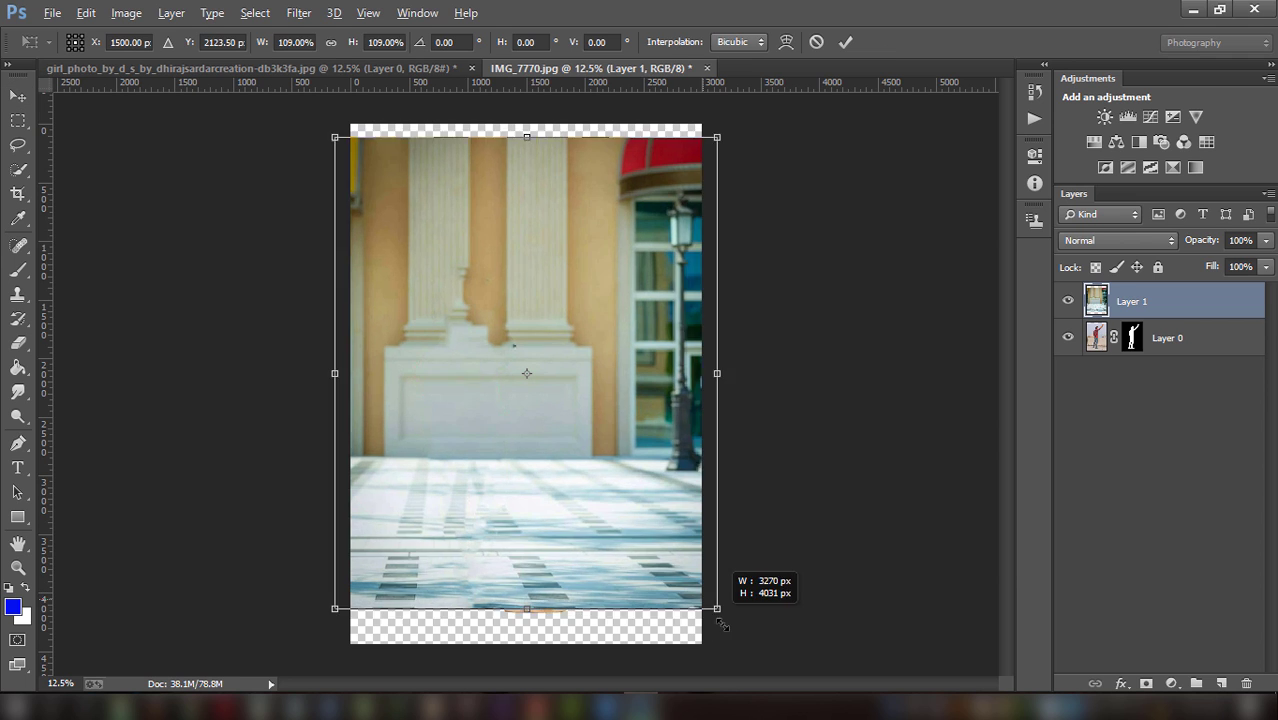
left_click_drag(601, 434, 549, 461)
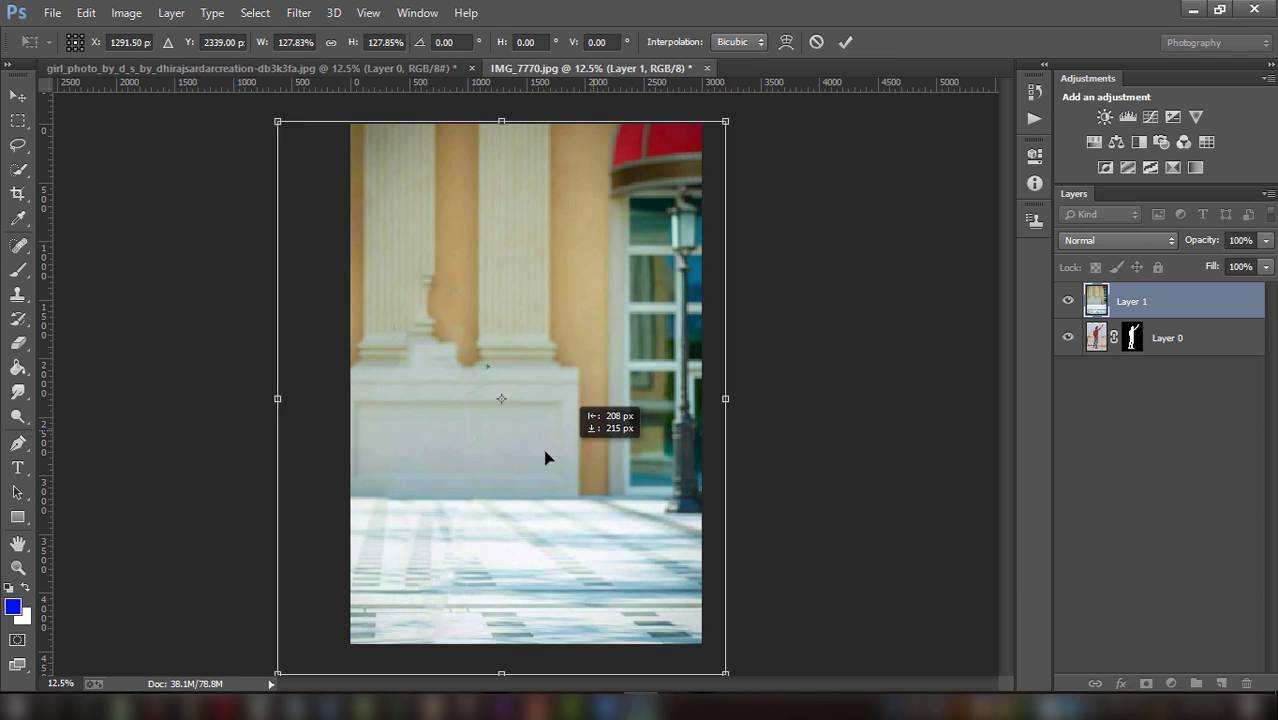
left_click(845, 41)
left_click_drag(1131, 300, 1155, 381)
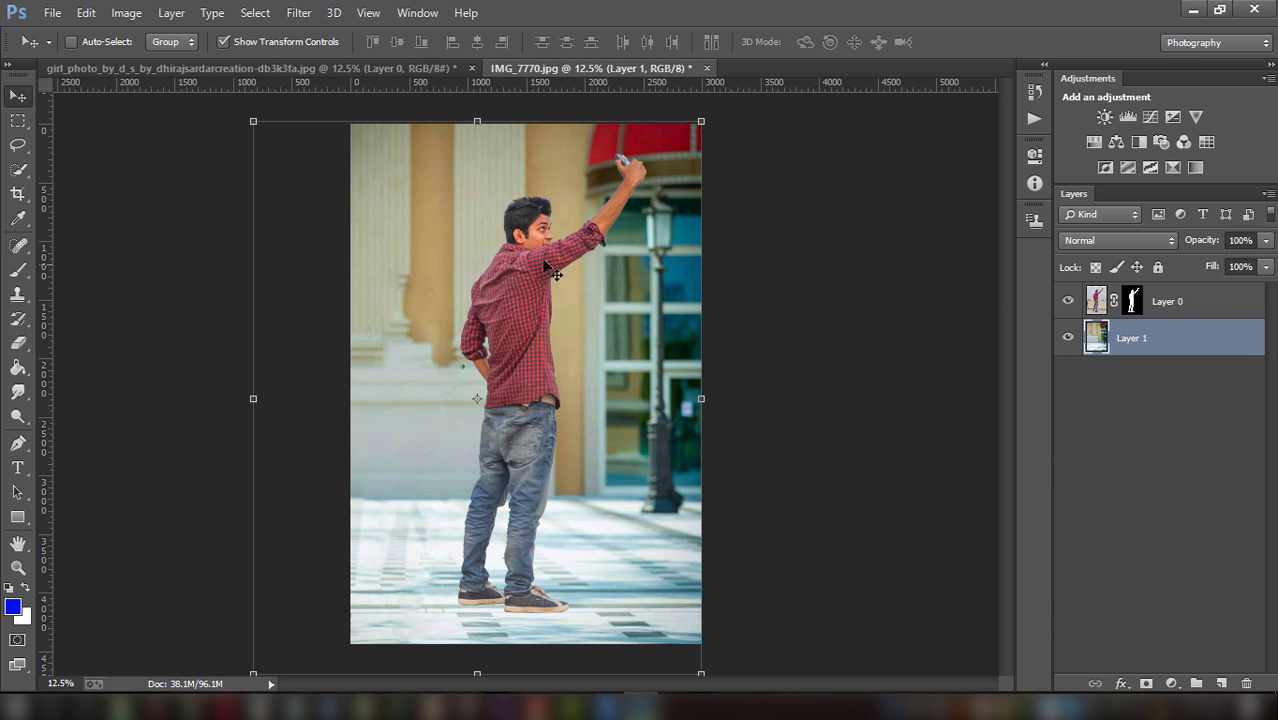
Camera Raw the backdrop: Contrast +24, Highlights +36, Shadows +62, Whites −8, Vibrance +17
left_click(299, 13)
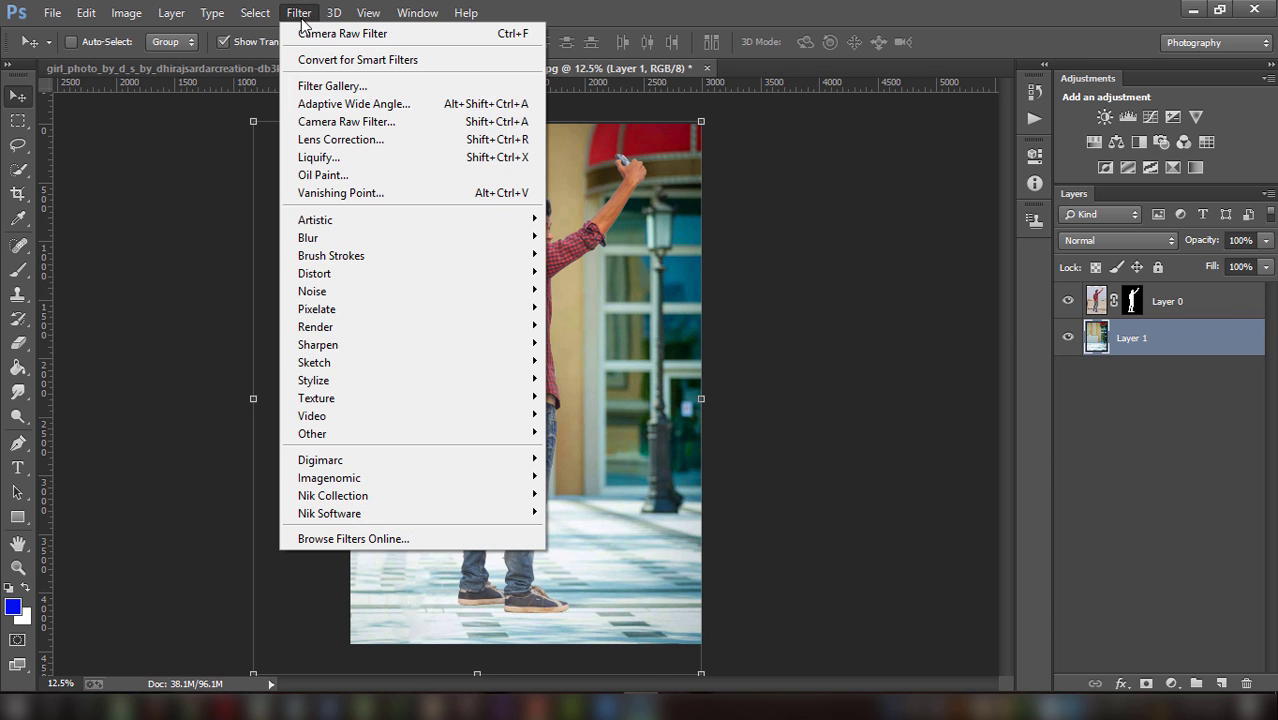
left_click(834, 165)
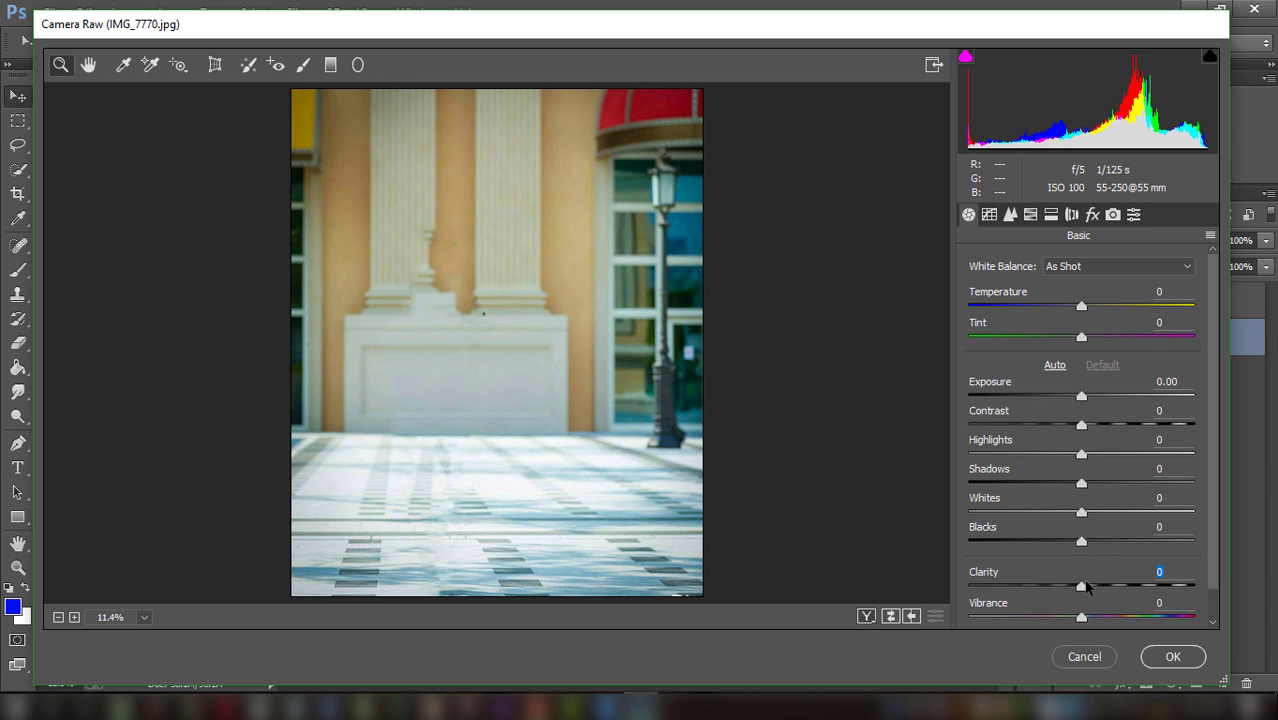
left_click_drag(1086, 587, 1095, 580)
mouse_move(1080, 521)
left_mouse_down()
mouse_move(1070, 512)
mouse_move(1150, 483)
left_mouse_up()
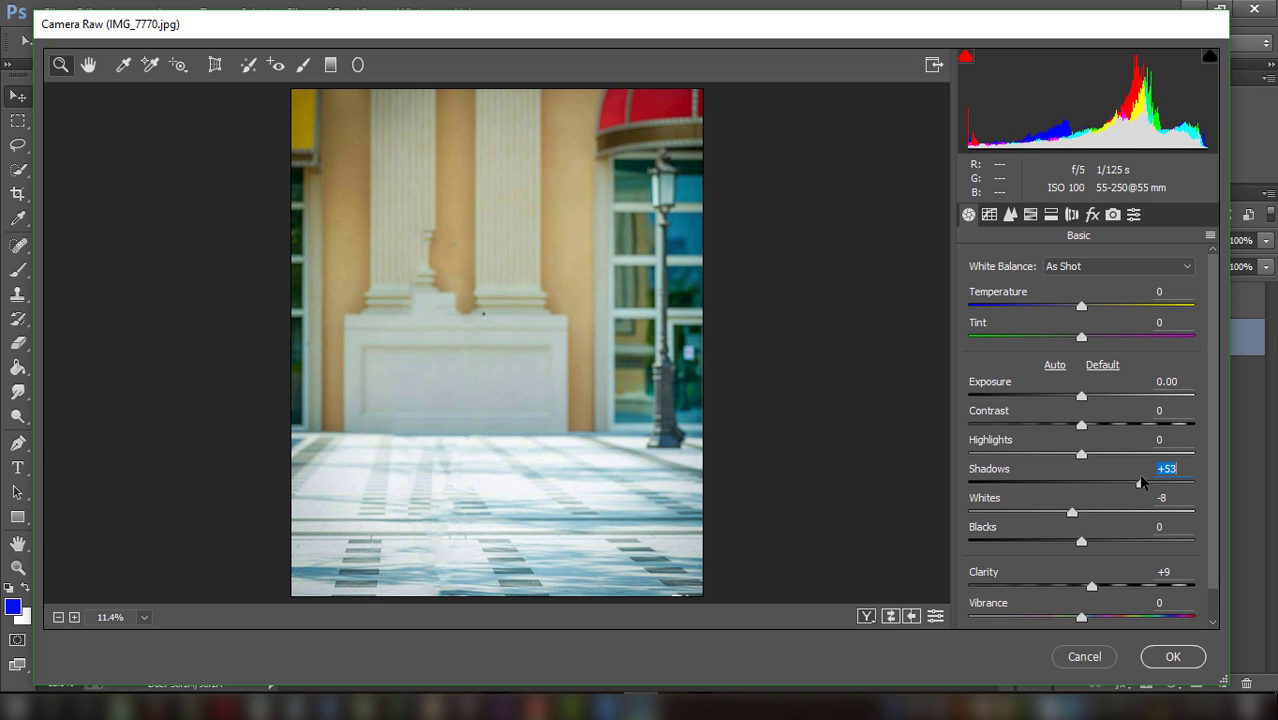
left_click_drag(1081, 454, 1122, 447)
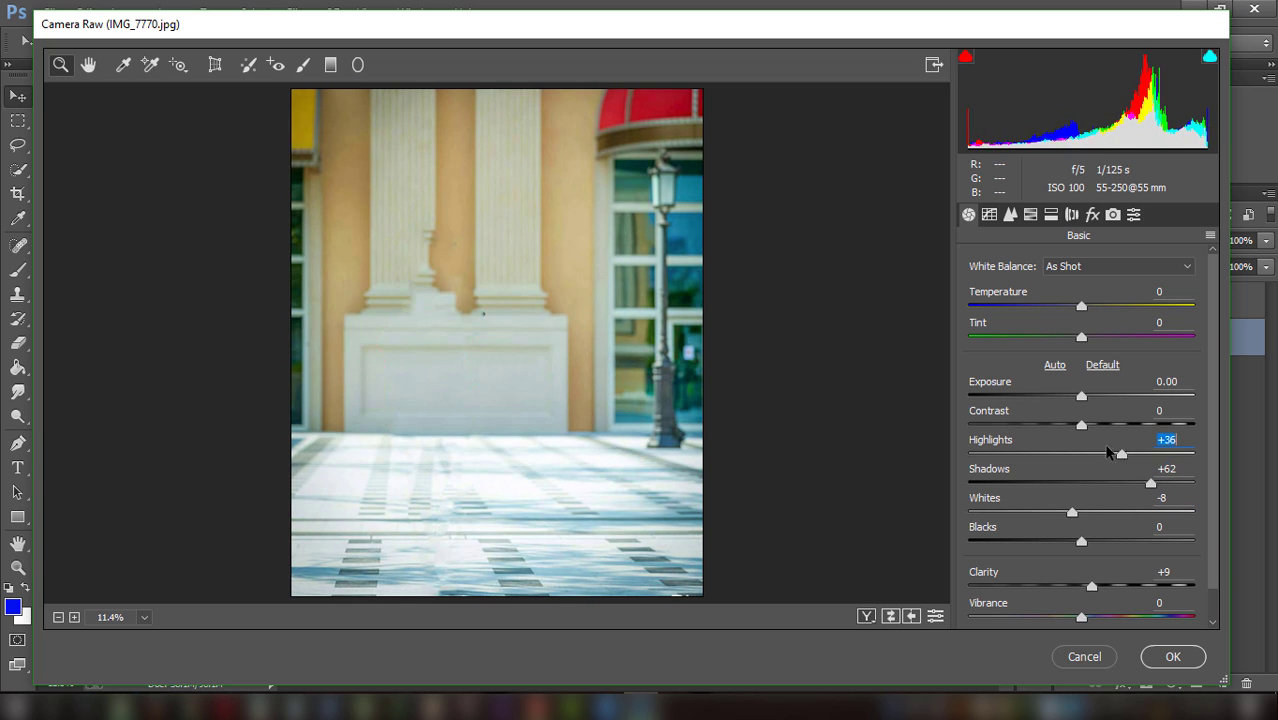
scroll(1122, 447, "down", 1)
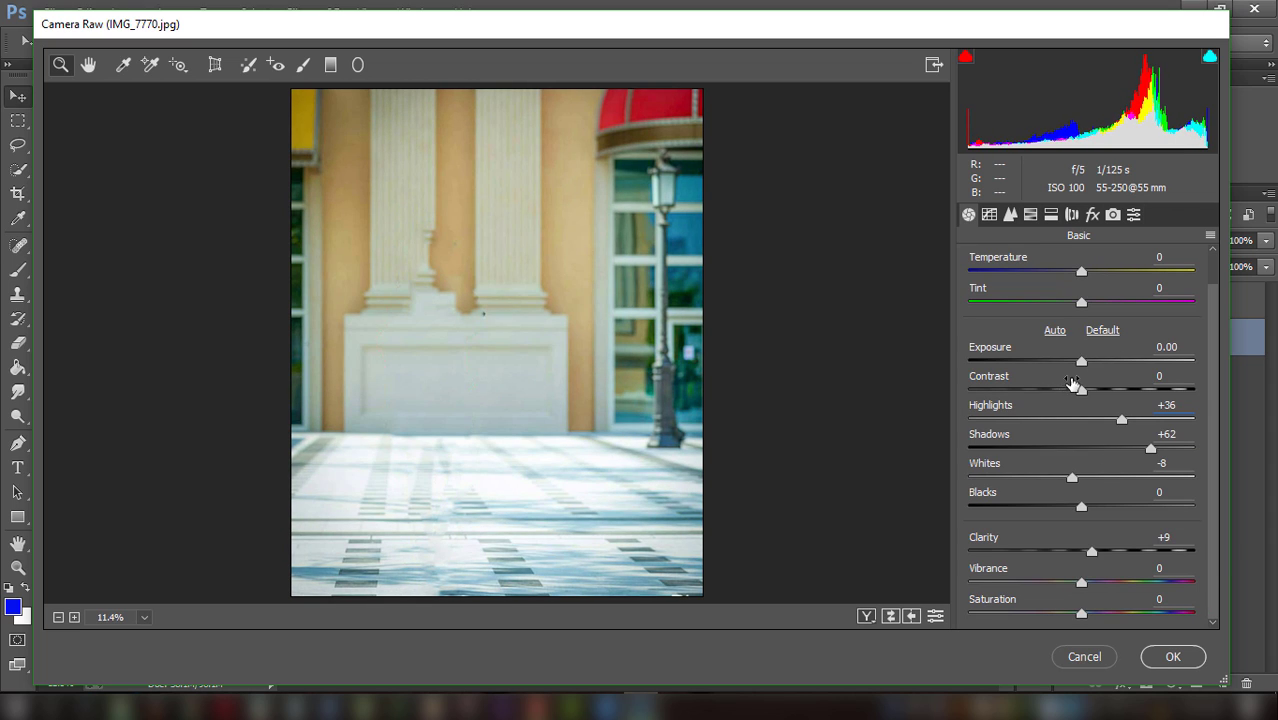
left_click_drag(1081, 390, 1109, 390)
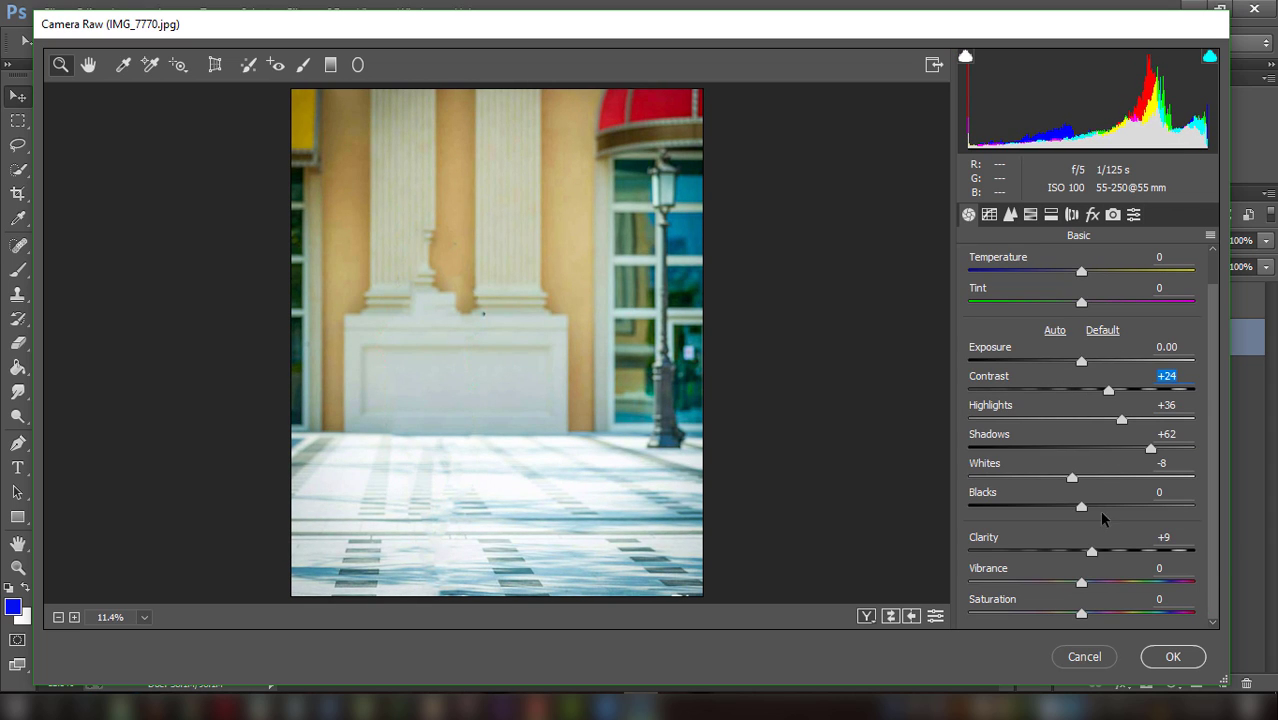
left_click_drag(1081, 583, 1106, 583)
left_click(1170, 658)
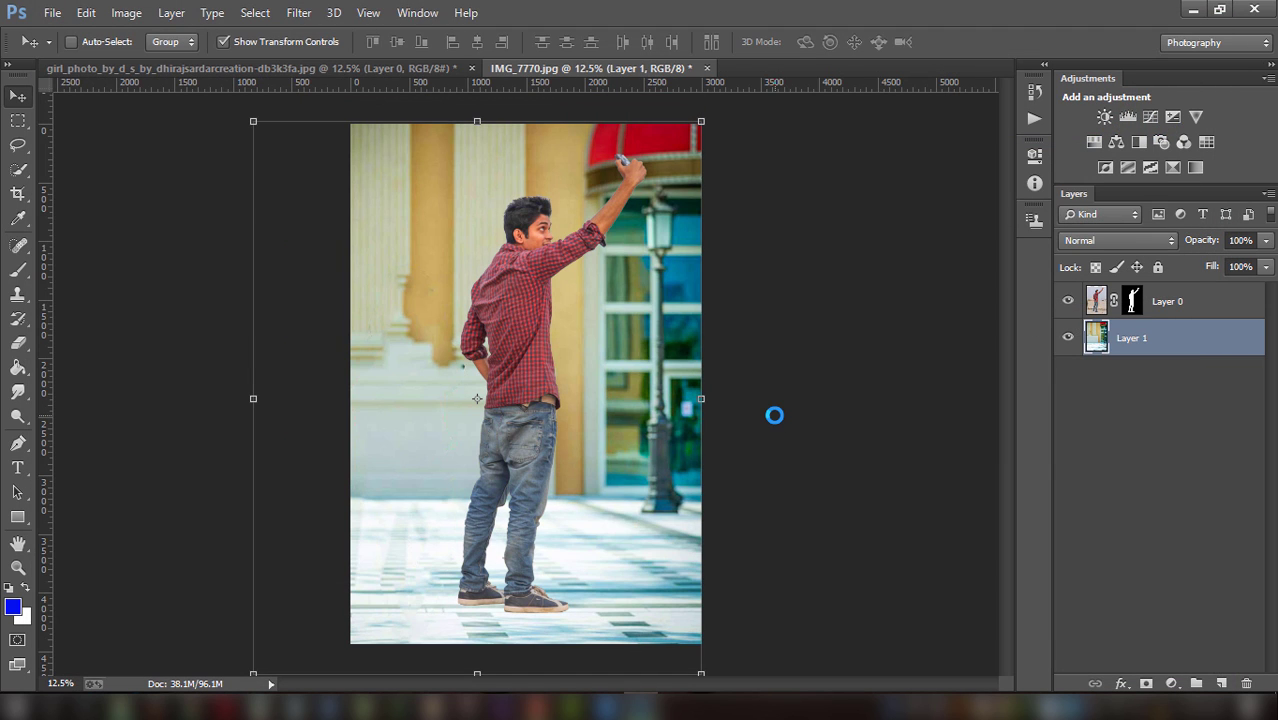
Duplicate Layer 0, delete the copy's mask, and set the copy to Luminosity blend mode
left_click(226, 41)
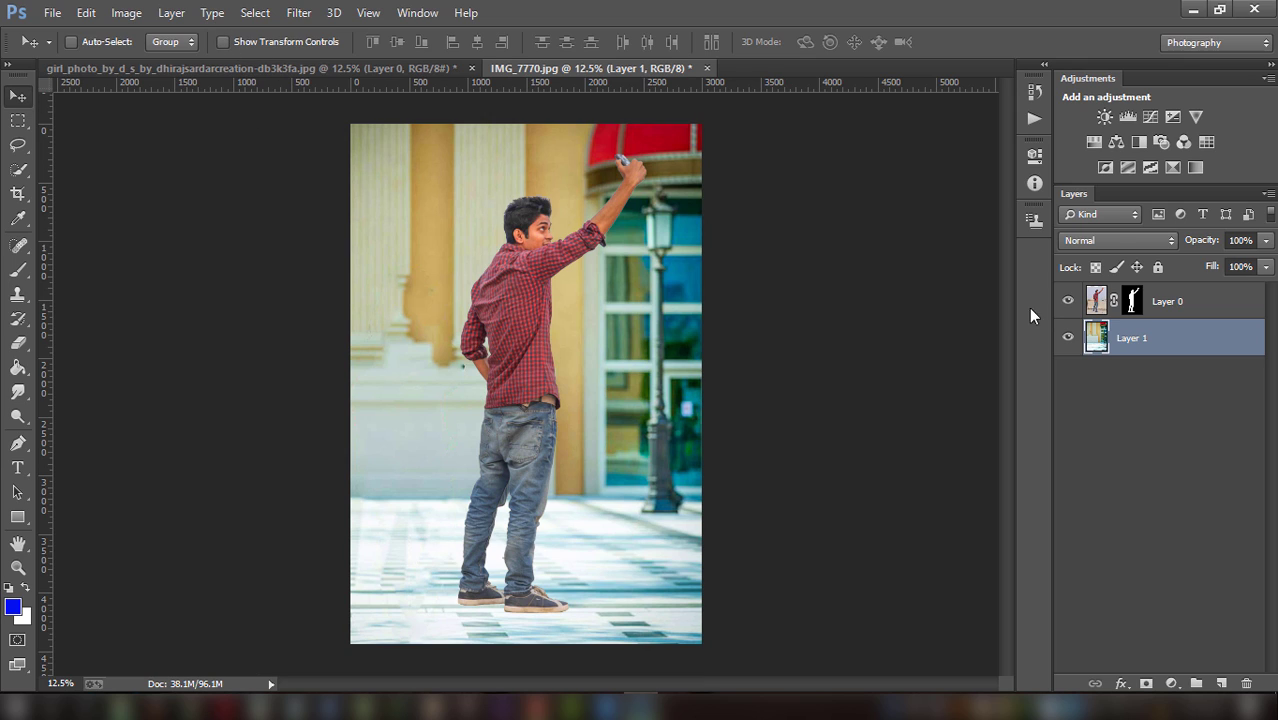
left_click(1131, 303)
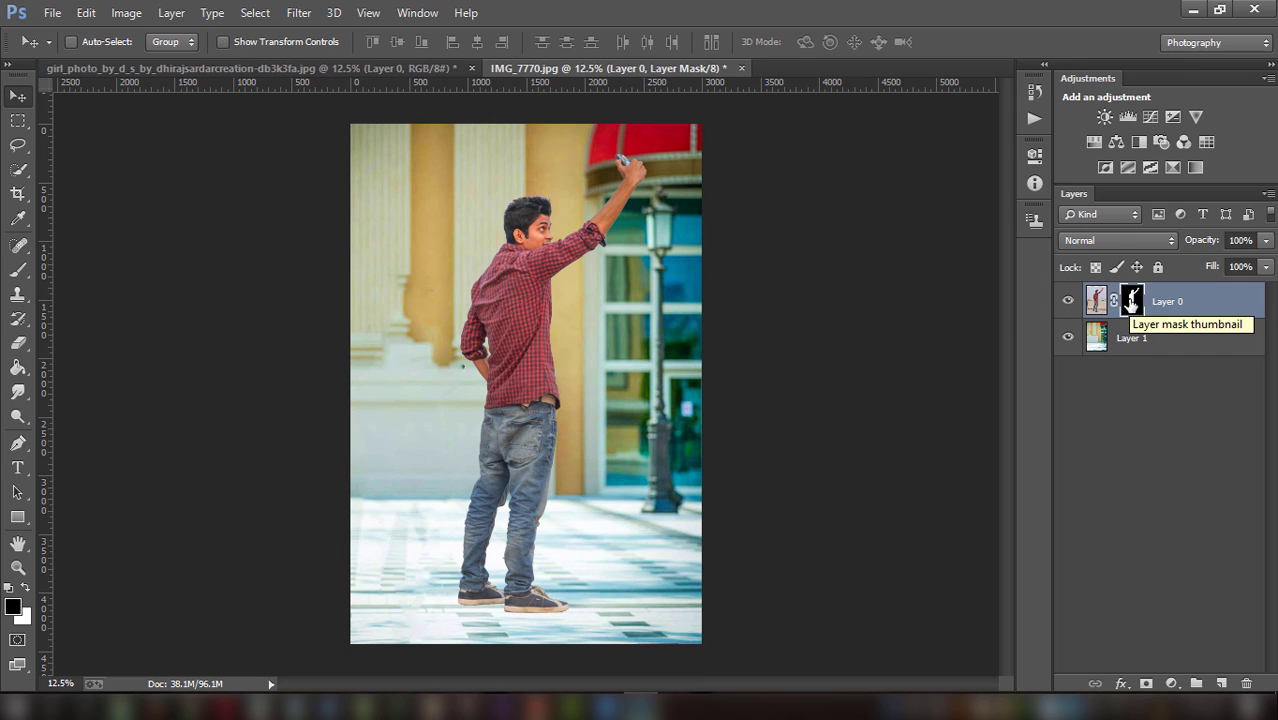
left_click_drag(1198, 313, 1222, 680)
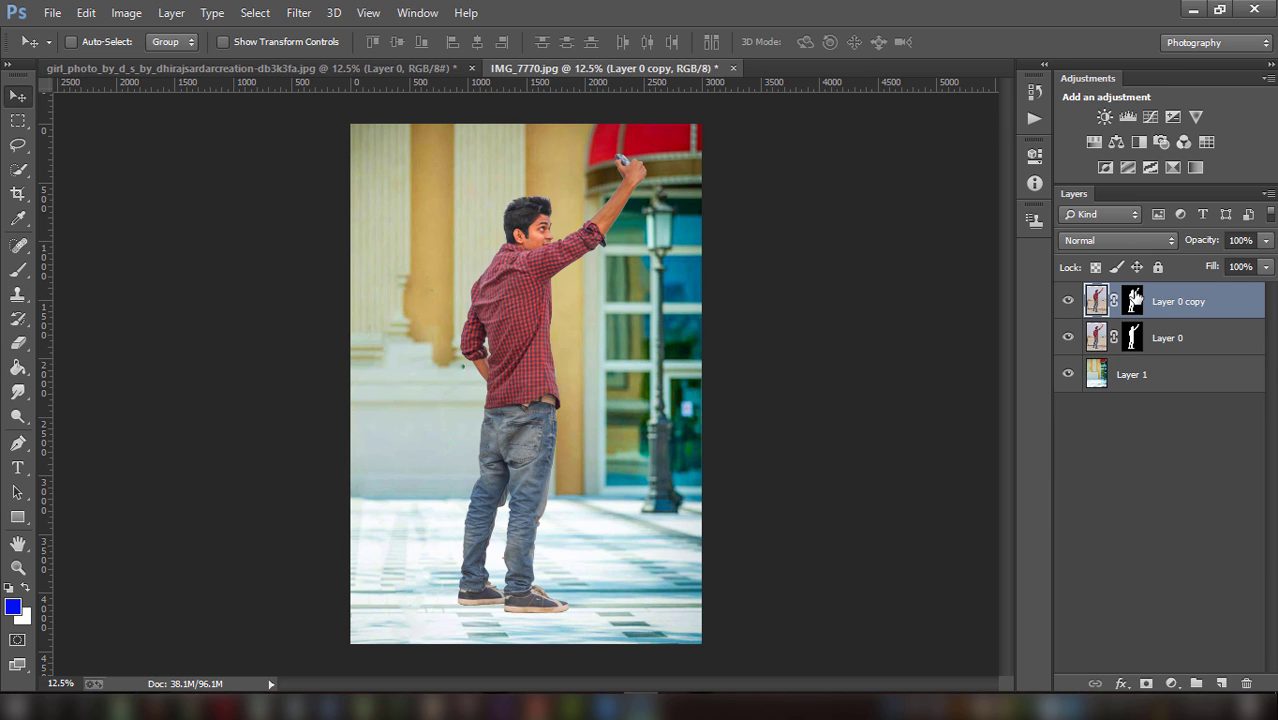
left_click(1249, 683)
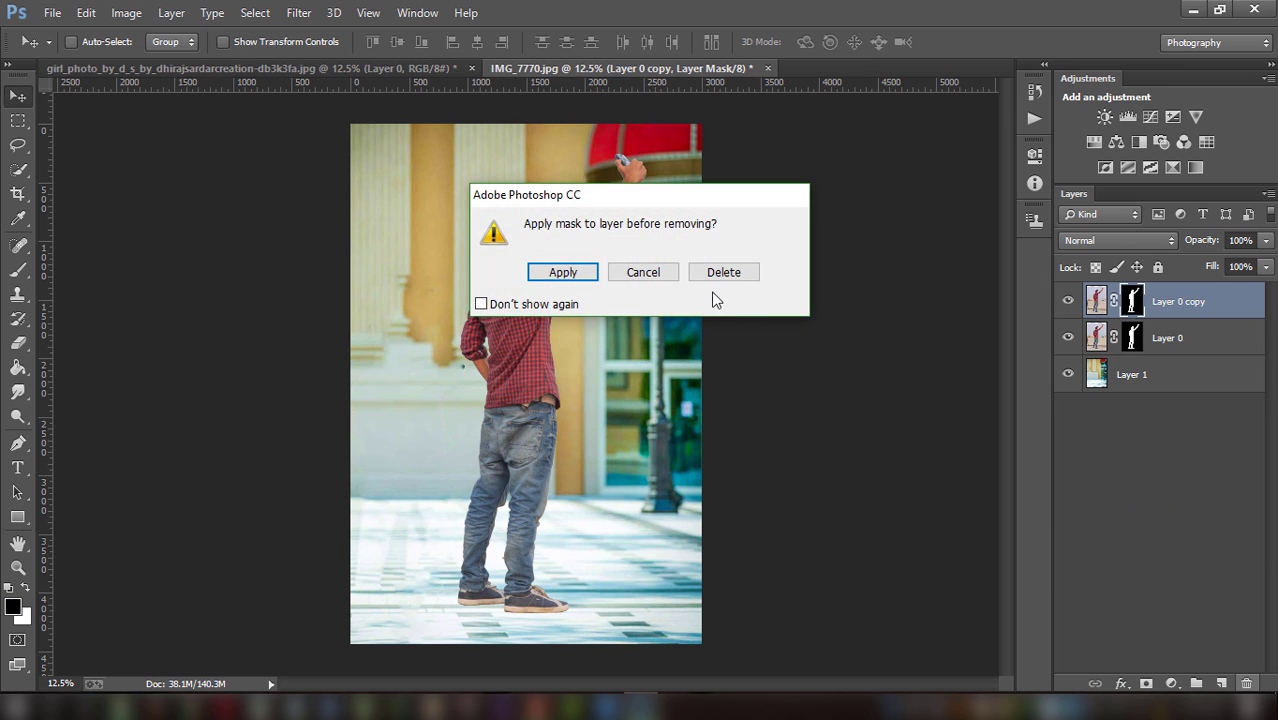
left_click(725, 272)
left_click(1122, 239)
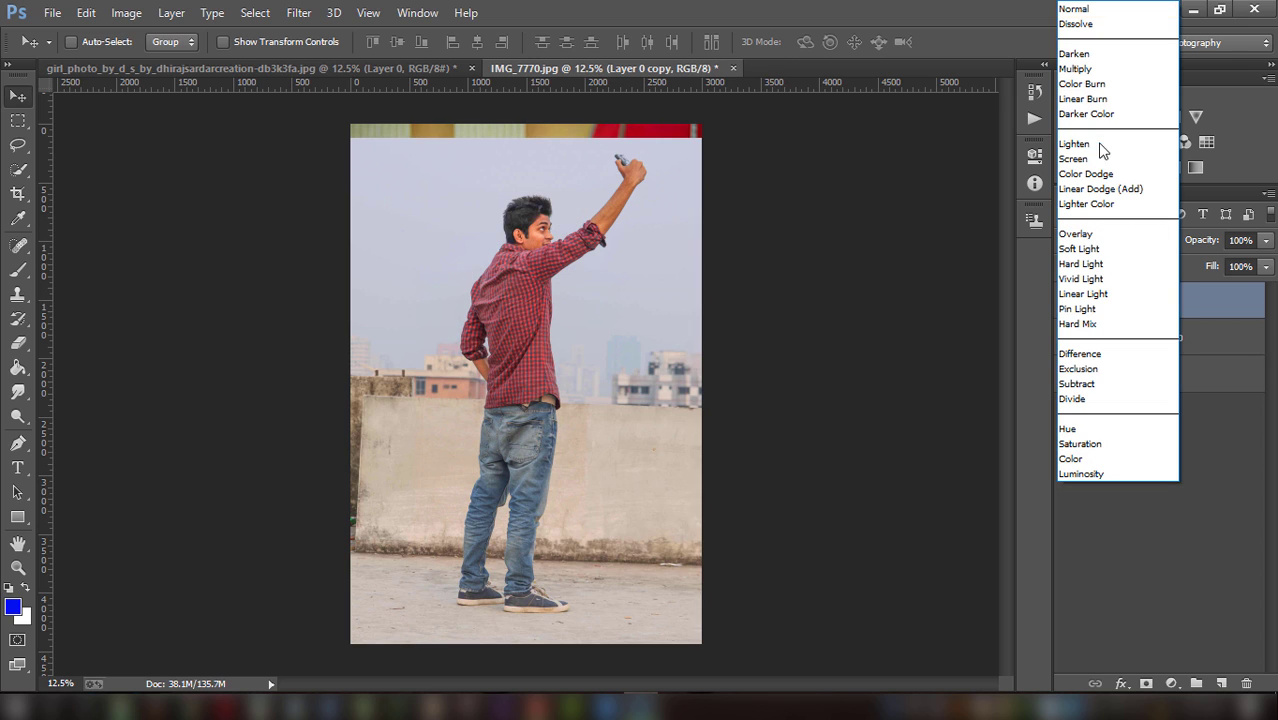
left_click(1114, 474)
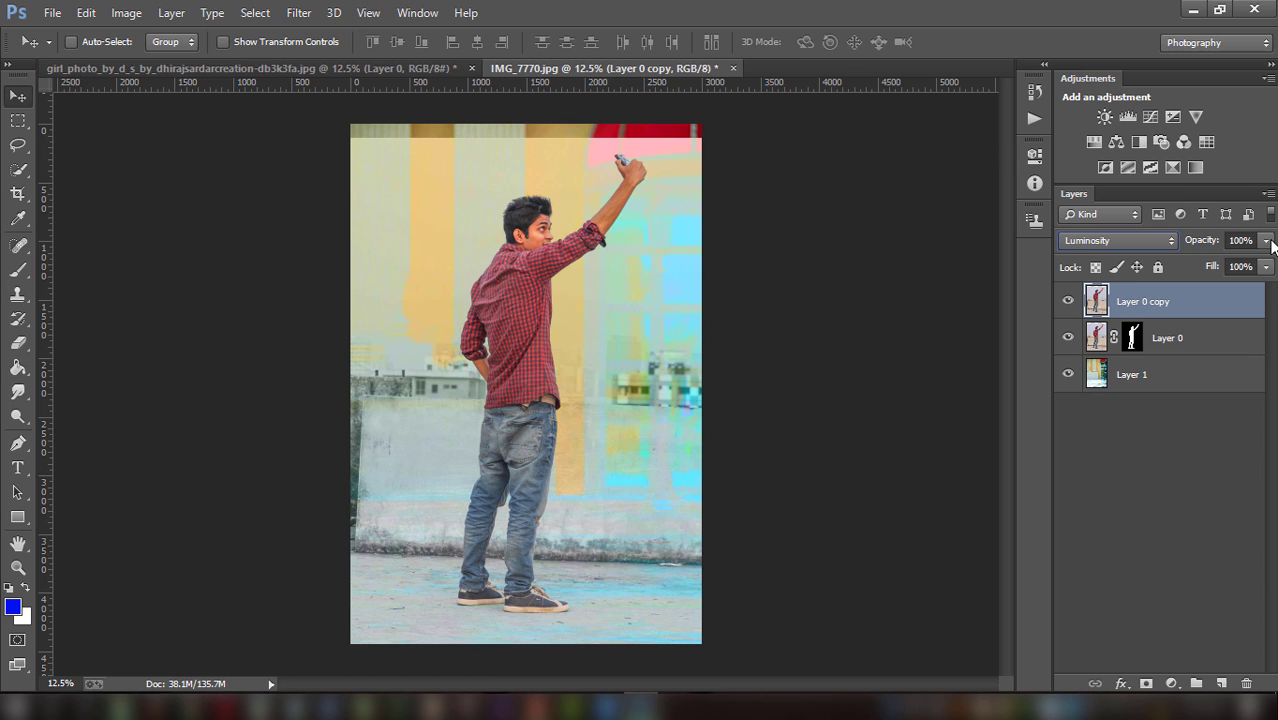
Erase the Luminosity copy across the top and middle of the photo with a 419 px eraser
left_click(20, 345)
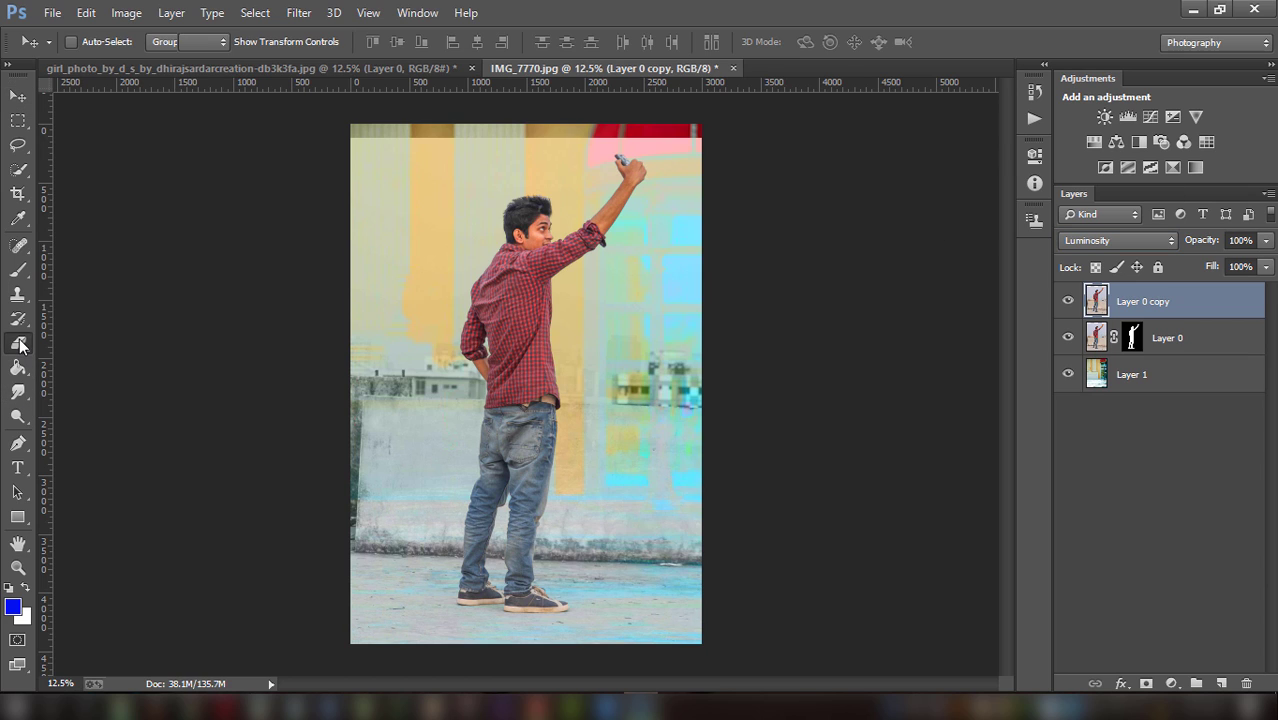
right_click(20, 345)
left_click(72, 345)
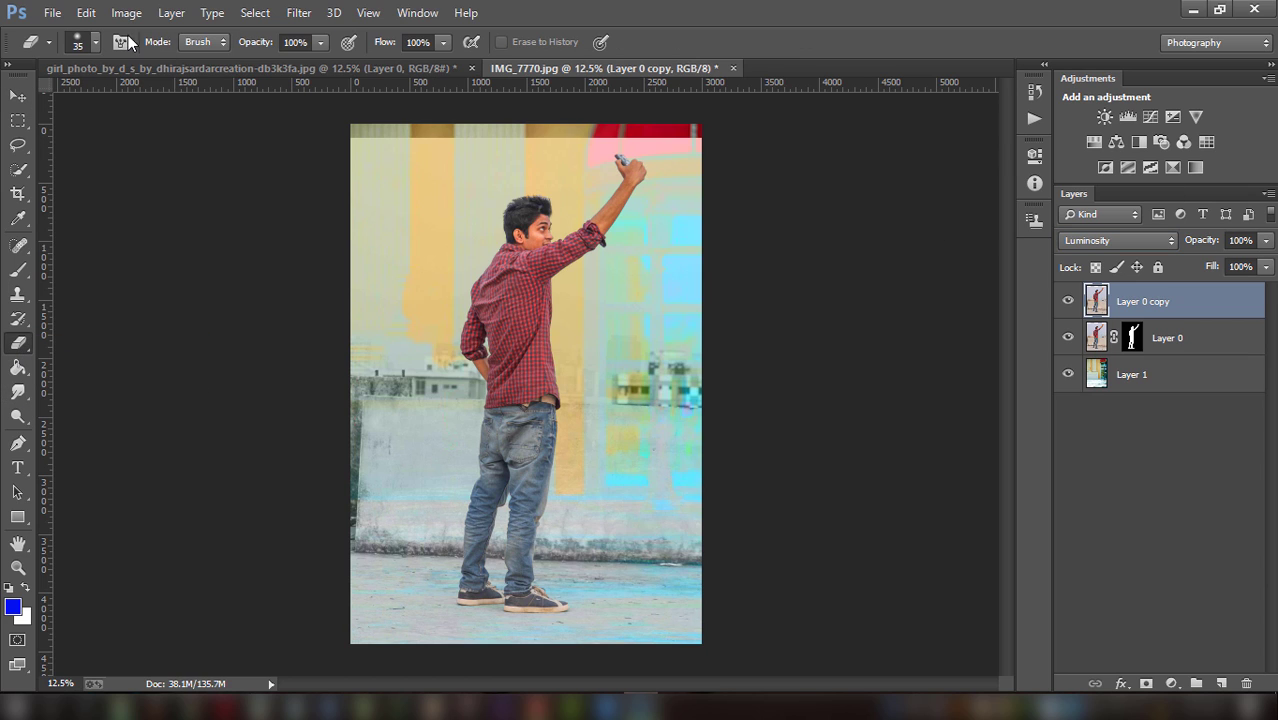
left_click(94, 42)
left_click_drag(122, 101, 205, 104)
left_click(400, 146)
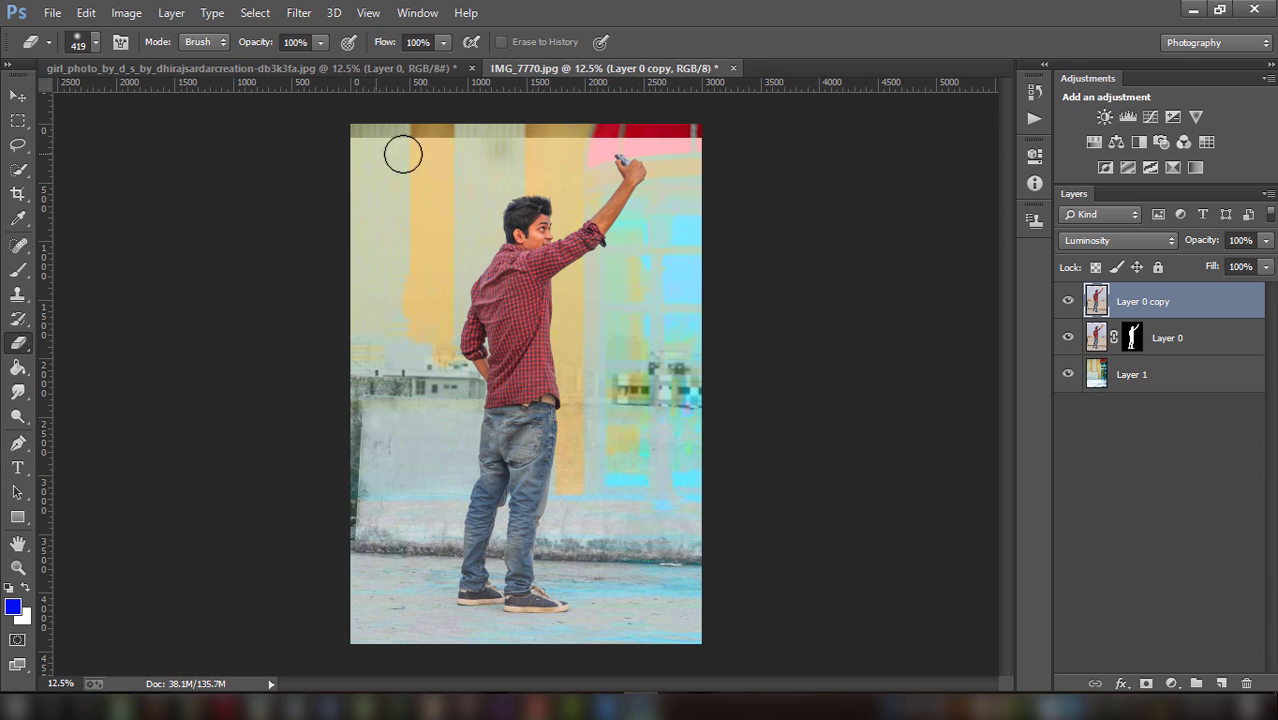
mouse_move(400, 146)
left_mouse_down()
mouse_move(324, 156)
mouse_move(408, 251)
mouse_move(588, 334)
mouse_move(719, 365)
mouse_move(638, 432)
mouse_move(579, 376)
left_mouse_up()
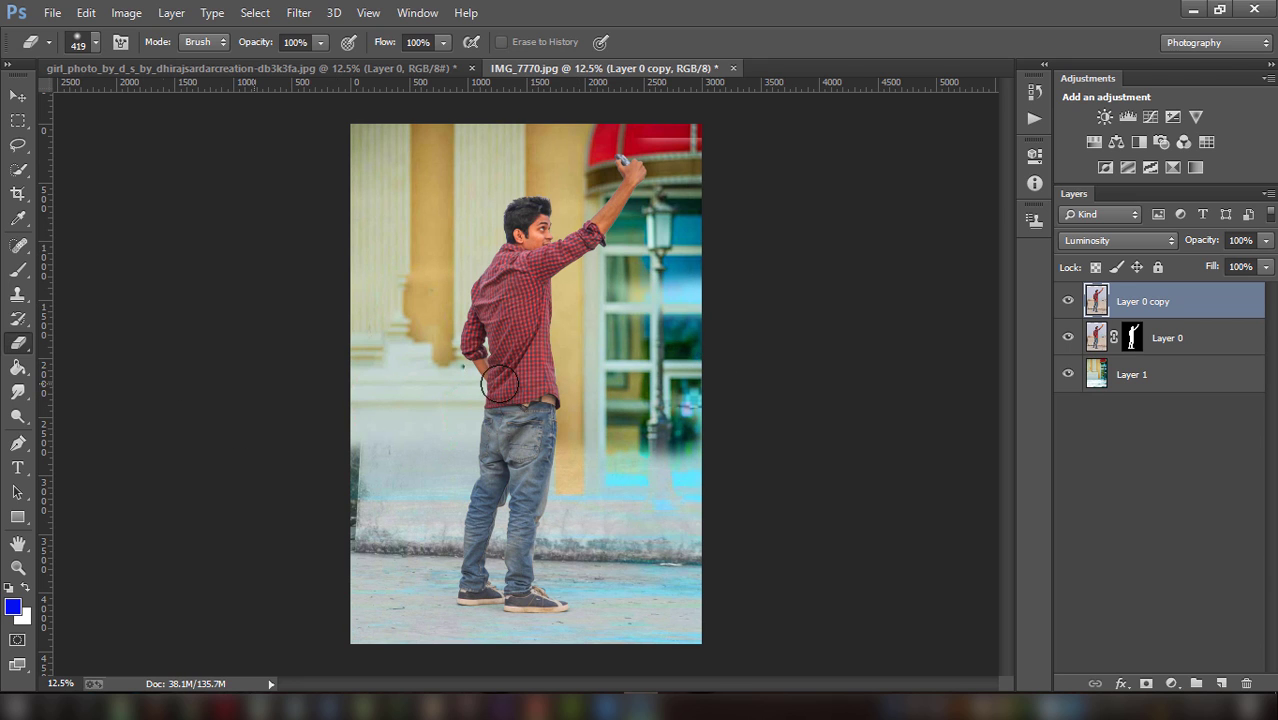
mouse_move(407, 457)
left_mouse_down()
mouse_move(479, 471)
mouse_move(471, 522)
mouse_move(492, 523)
mouse_move(360, 548)
mouse_move(770, 513)
mouse_move(459, 536)
mouse_move(671, 547)
mouse_move(371, 537)
left_mouse_up()
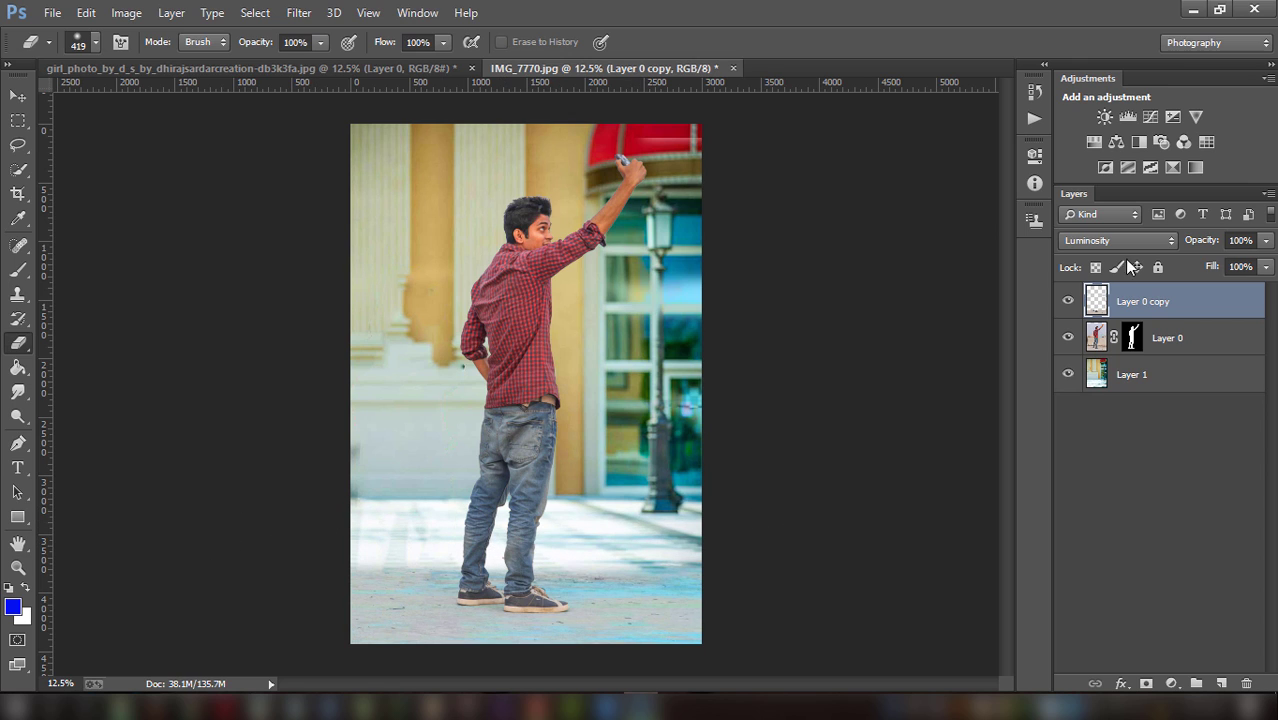
Lower the copy to 70% opacity and move both man layers down 145 px
left_click(1265, 240)
mouse_move(1246, 264)
left_mouse_down()
mouse_move(1227, 262)
mouse_move(1239, 264)
left_mouse_up()
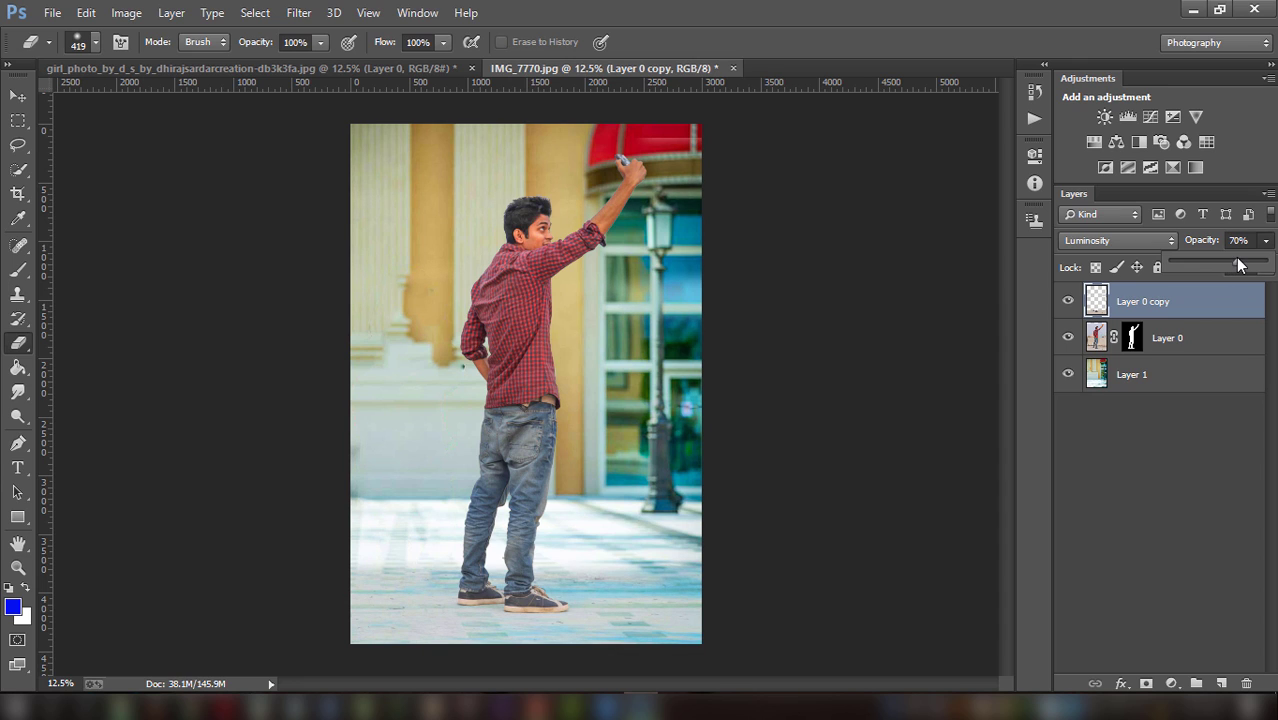
left_click(1217, 341)
key("v")
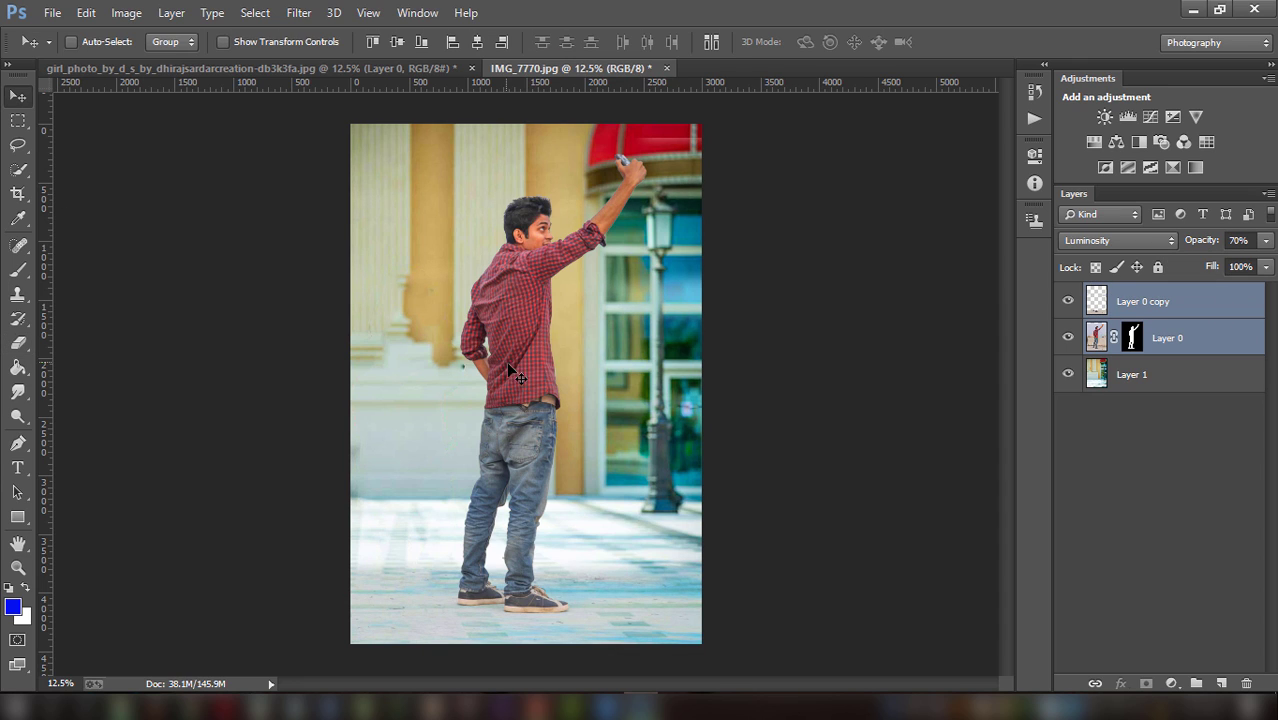
left_click_drag(508, 369, 509, 379)
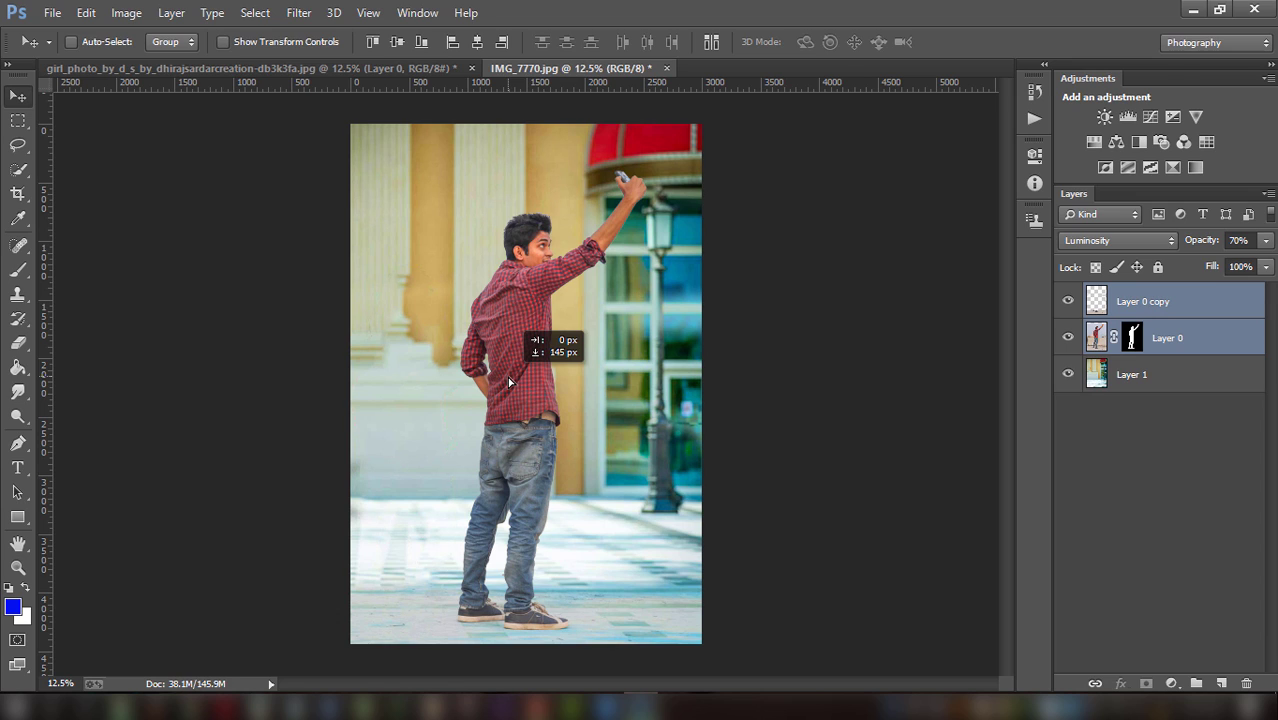
Set the Luminosity copy alone to 58% opacity
left_click(1146, 310)
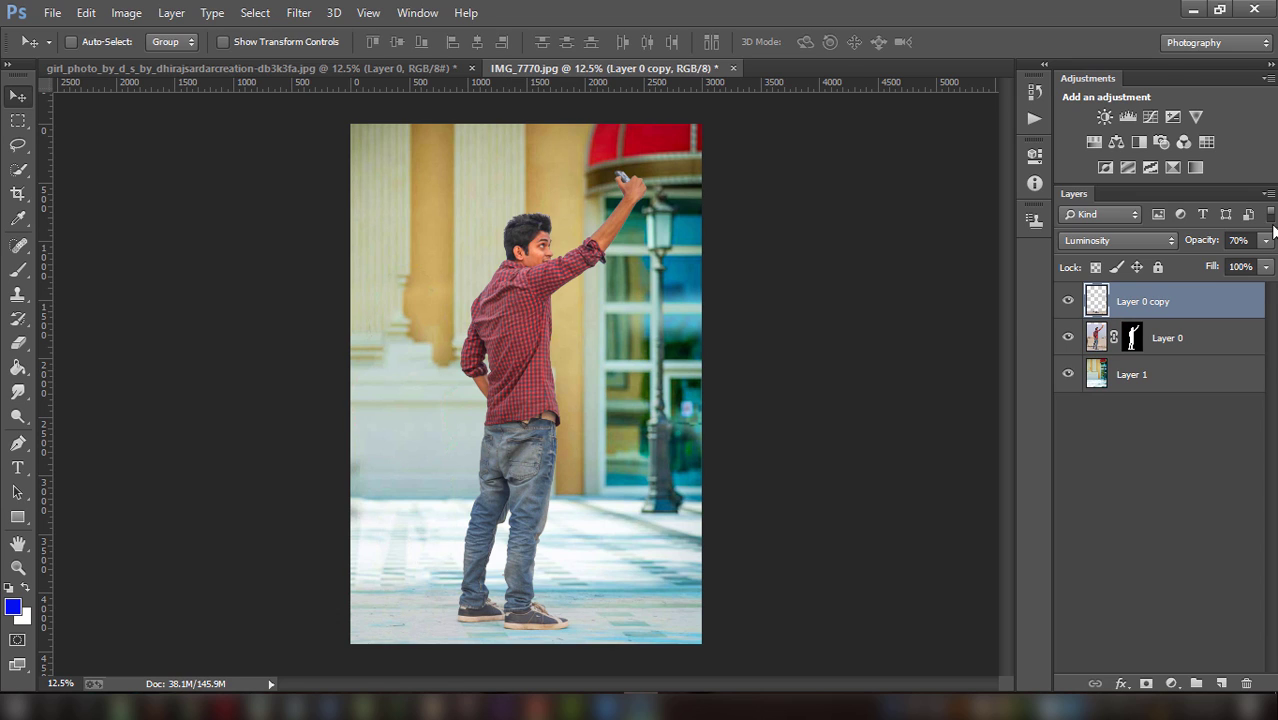
left_click(1266, 240)
left_click_drag(1240, 265, 1232, 266)
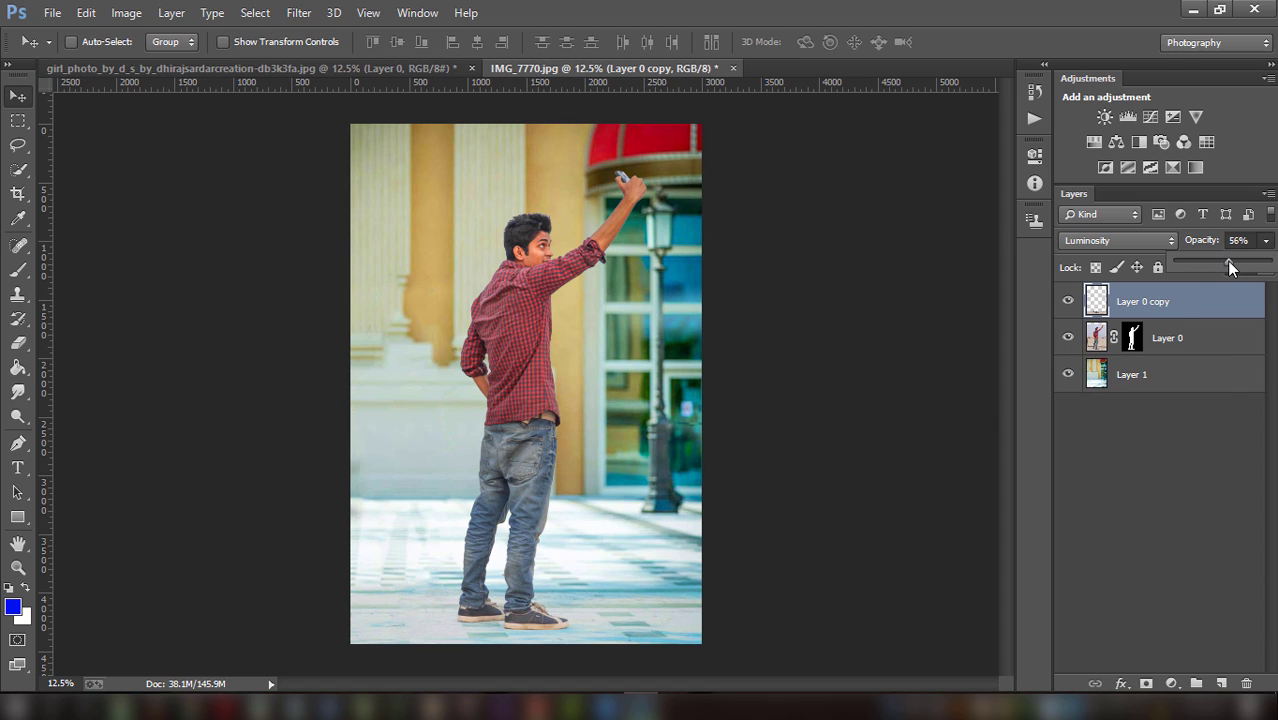
Softly erase the copy's lower left with a 1400 px eraser, keeping opacity at 58%
left_click(18, 270)
left_click(18, 342)
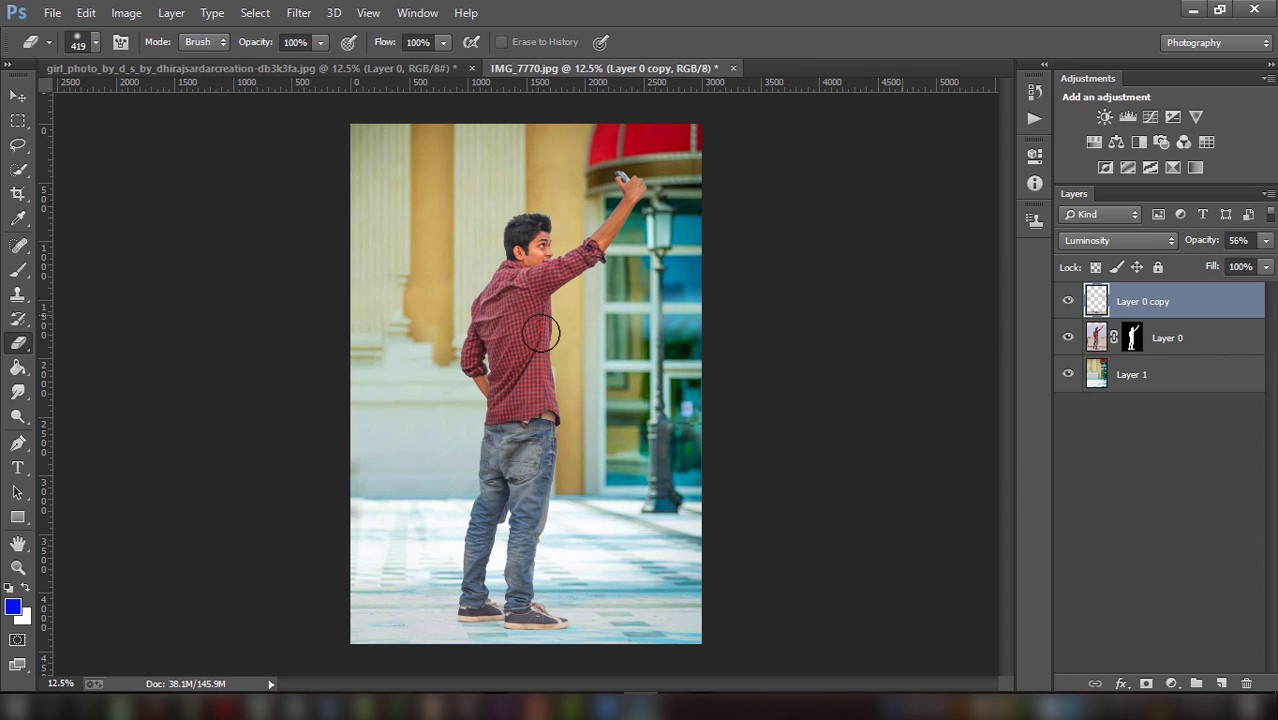
key("bracketright")
key("bracketright")
key("bracketright")
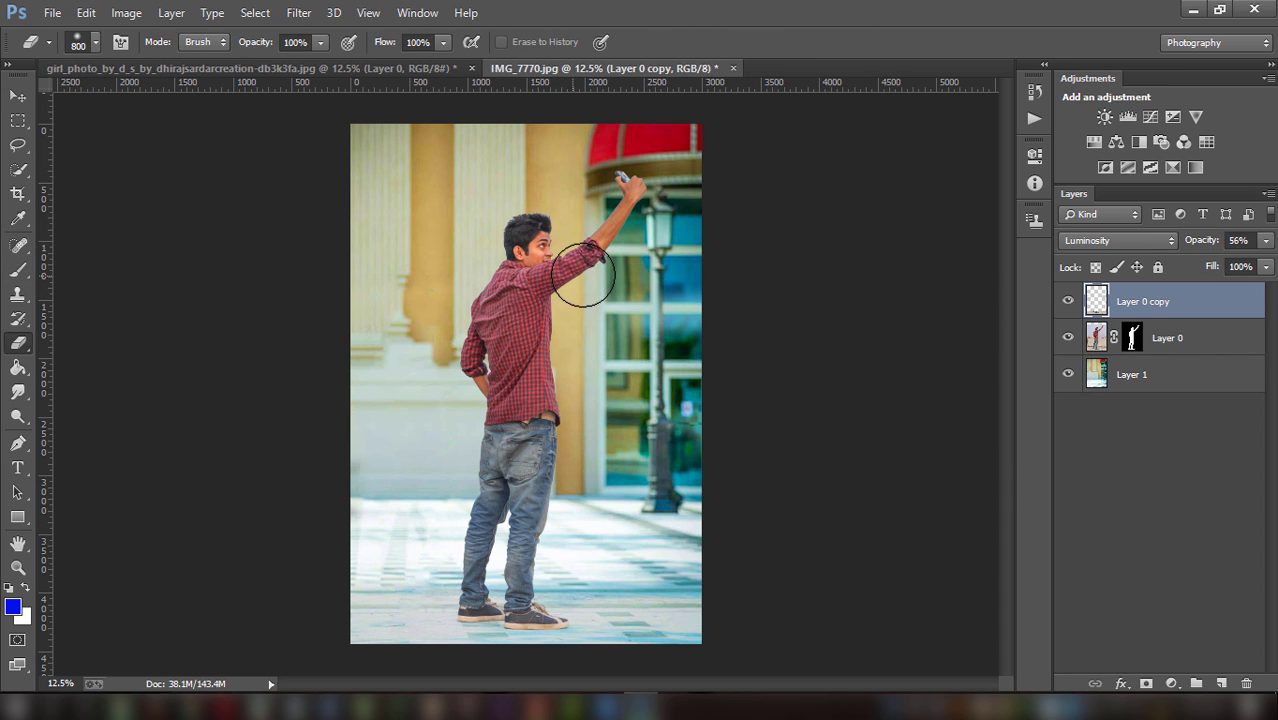
key("bracketright")
key("bracketright")
key("bracketright")
key("bracketright")
key("bracketright")
key("bracketright")
key("bracketright")
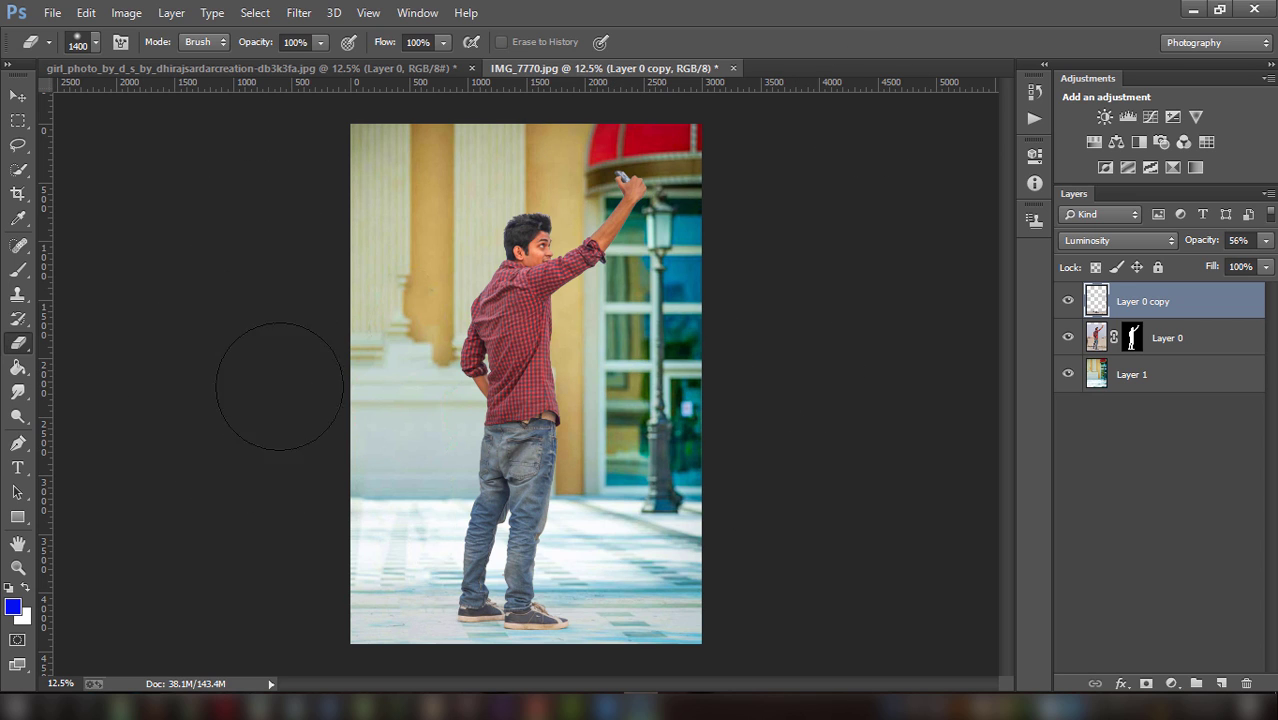
left_click_drag(391, 490, 435, 493)
left_click(1265, 241)
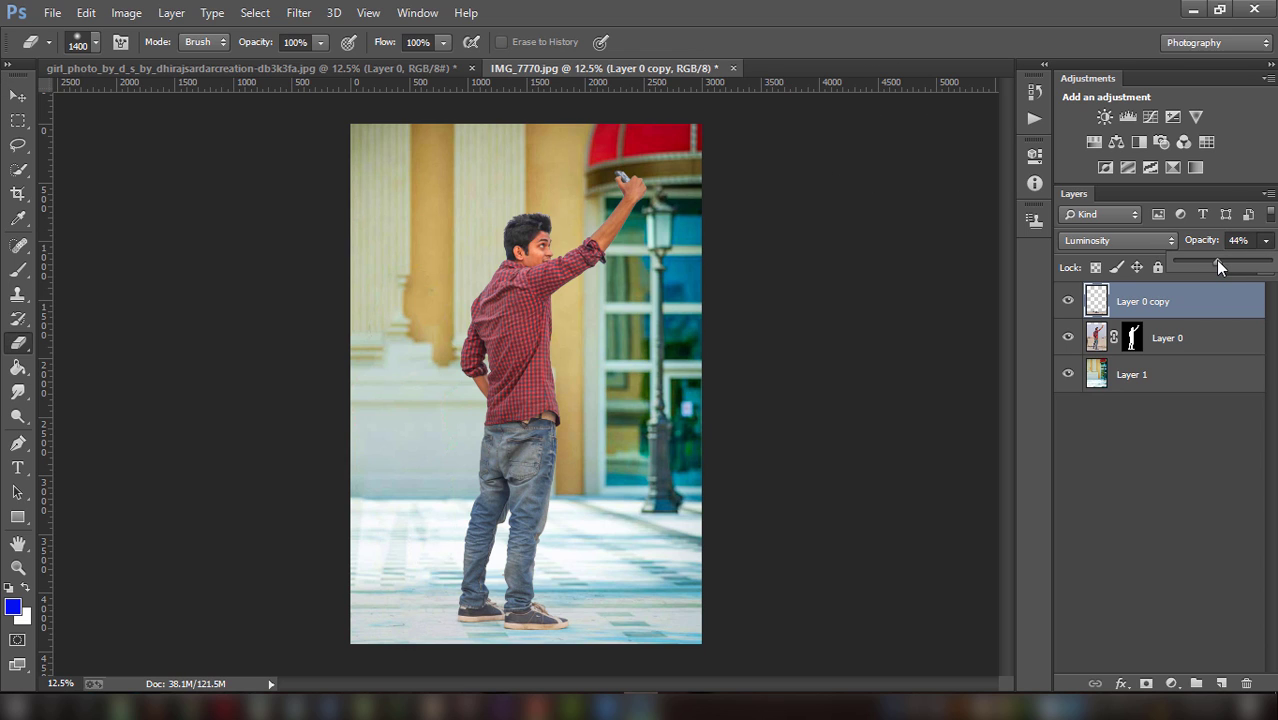
mouse_move(1218, 265)
left_mouse_down()
mouse_move(1253, 263)
mouse_move(1222, 264)
left_mouse_up()
Apply a midtones Color Balance of -12, +23, -73 to warm the Luminosity copy toward yellow
left_click(126, 12)
mouse_move(154, 60)
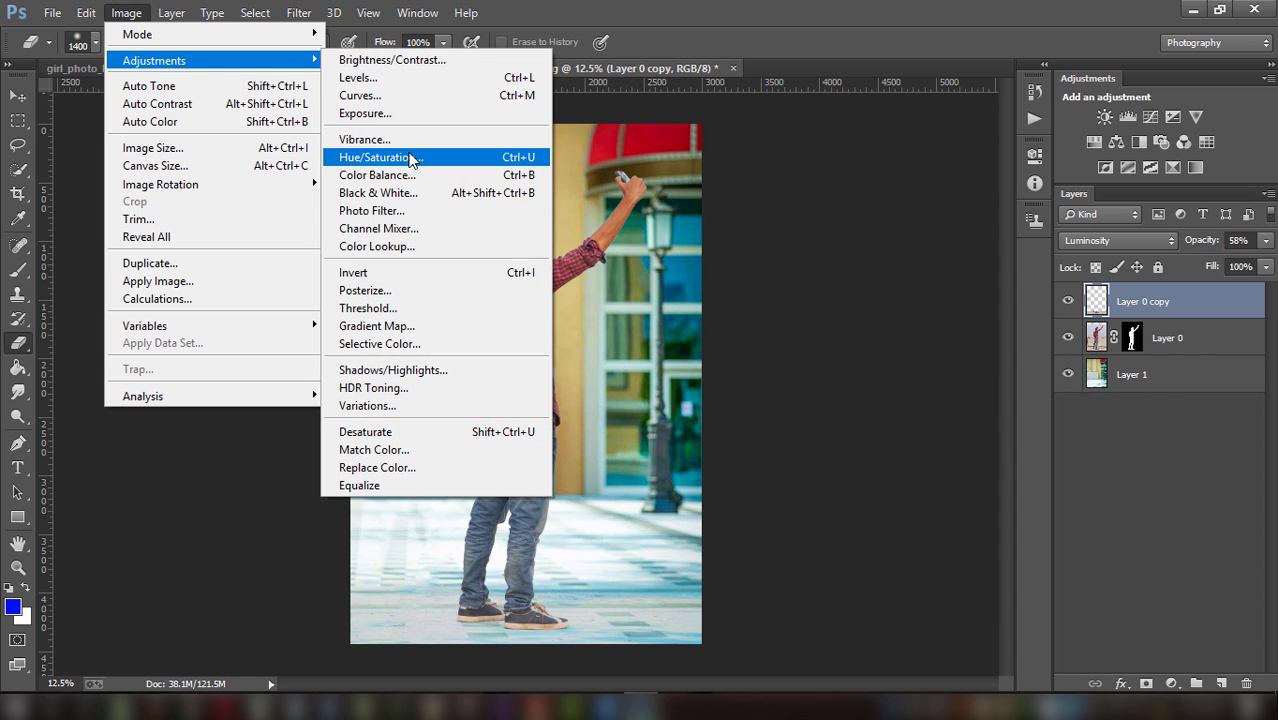
left_click(416, 176)
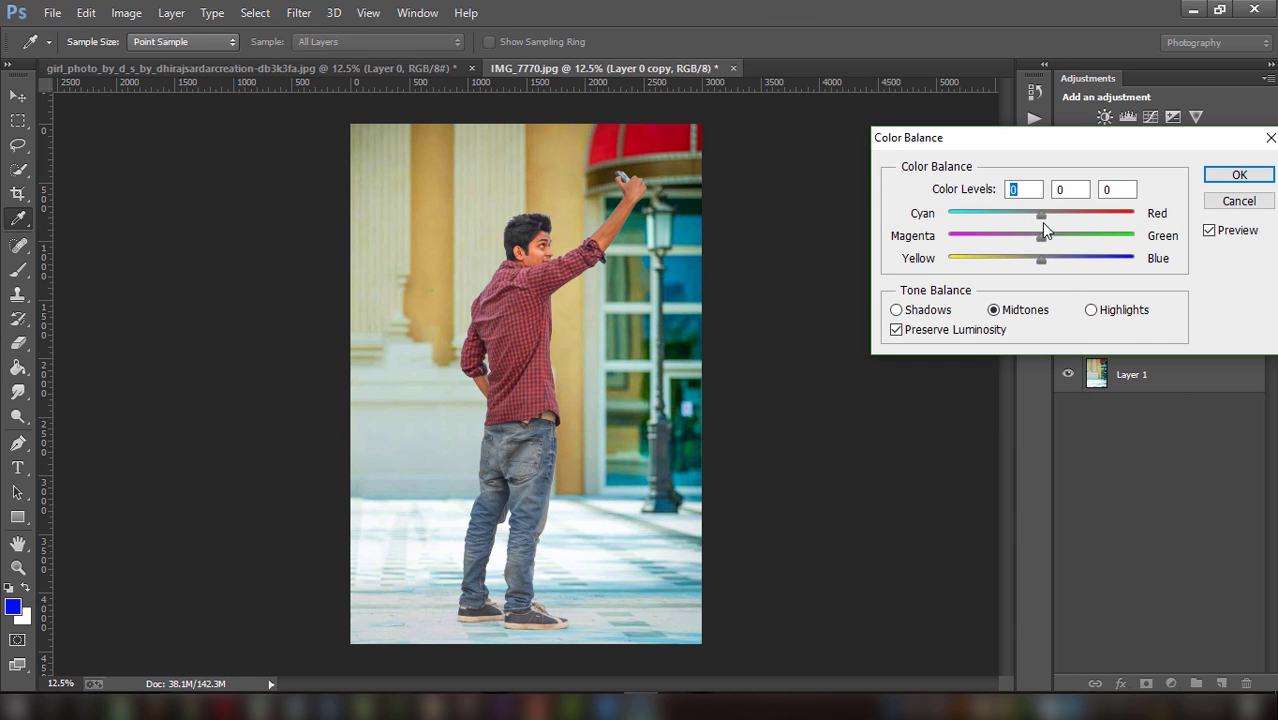
type("-12")
mouse_move(1052, 222)
left_mouse_down()
mouse_move(980, 220)
mouse_move(1067, 236)
mouse_move(985, 233)
left_mouse_up()
mouse_move(1099, 231)
left_mouse_down()
mouse_move(1062, 236)
mouse_move(1069, 257)
mouse_move(967, 257)
mouse_move(1087, 260)
mouse_move(977, 265)
left_mouse_up()
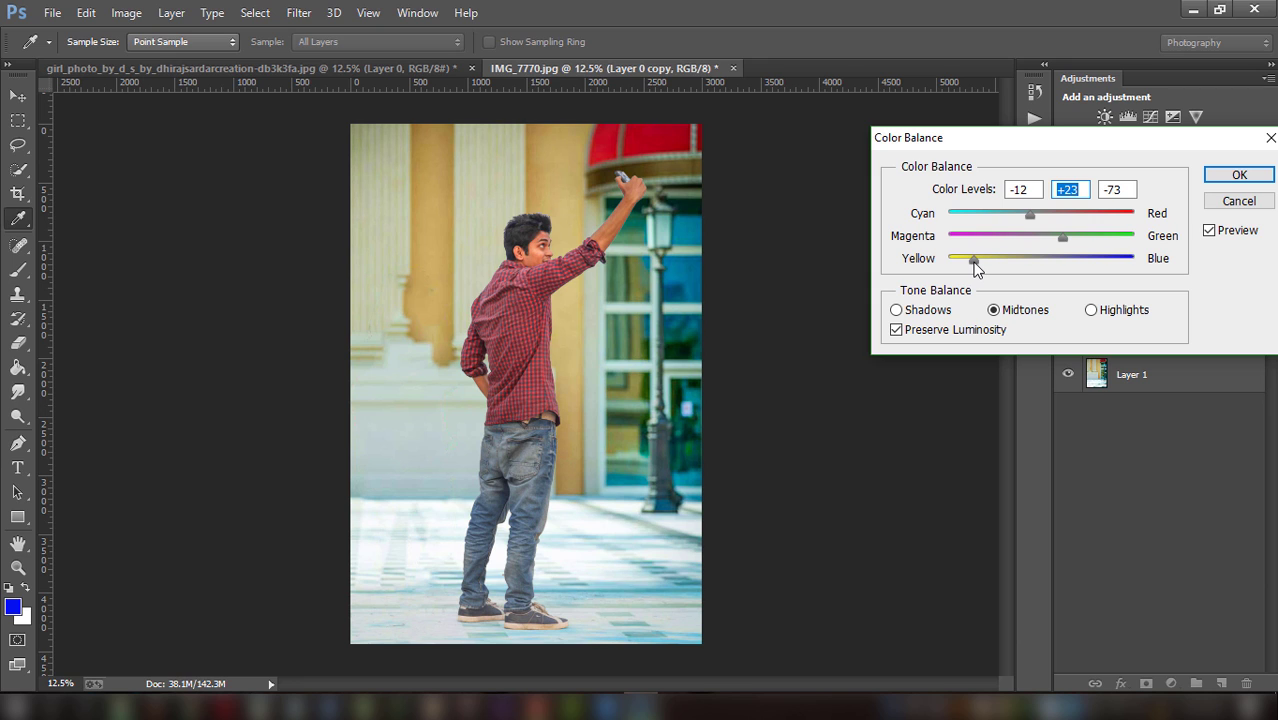
left_click(1232, 178)
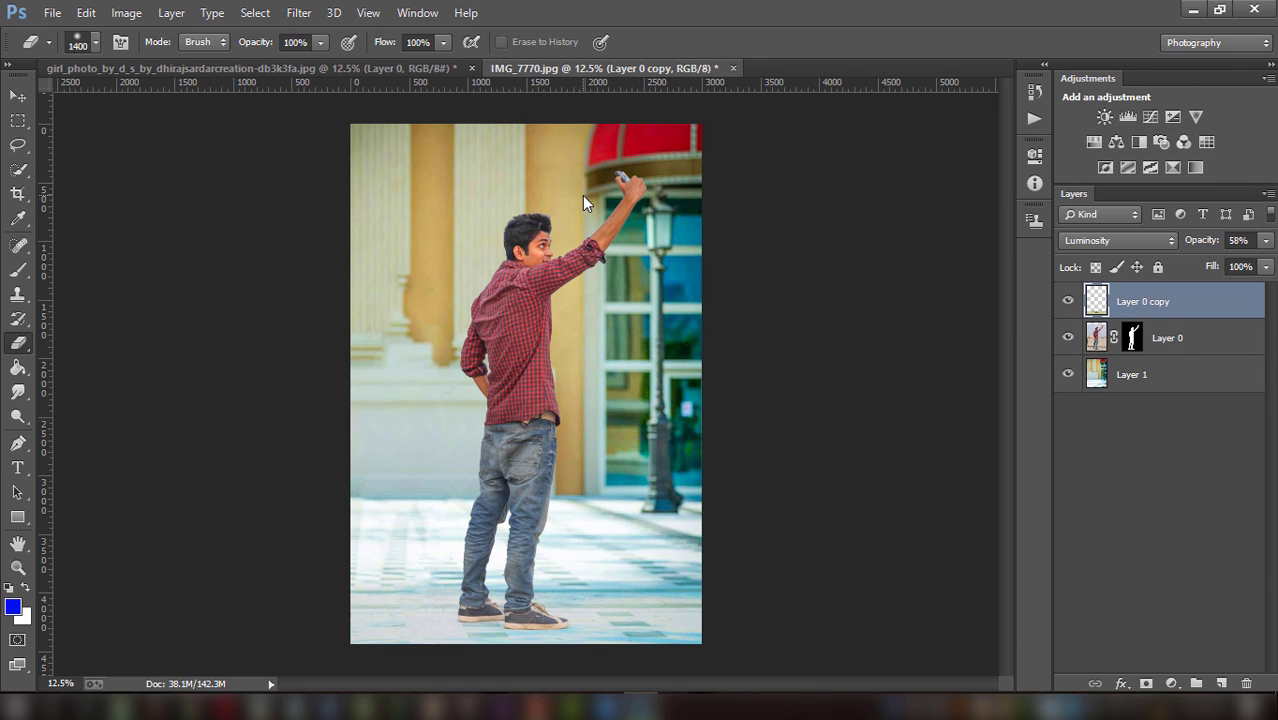
Compare the Luminosity copy on and off, then bring the girl layer into IMG_7770
left_click(1067, 295)
left_click(1067, 297)
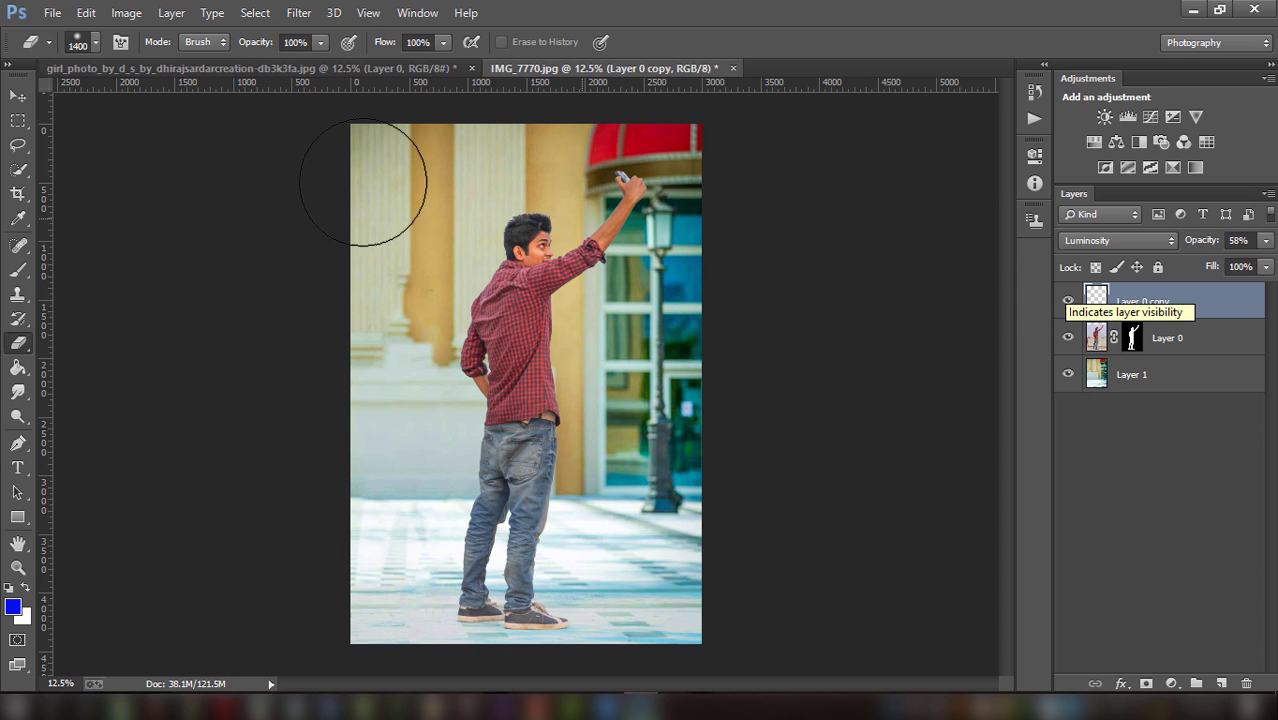
left_click(266, 62)
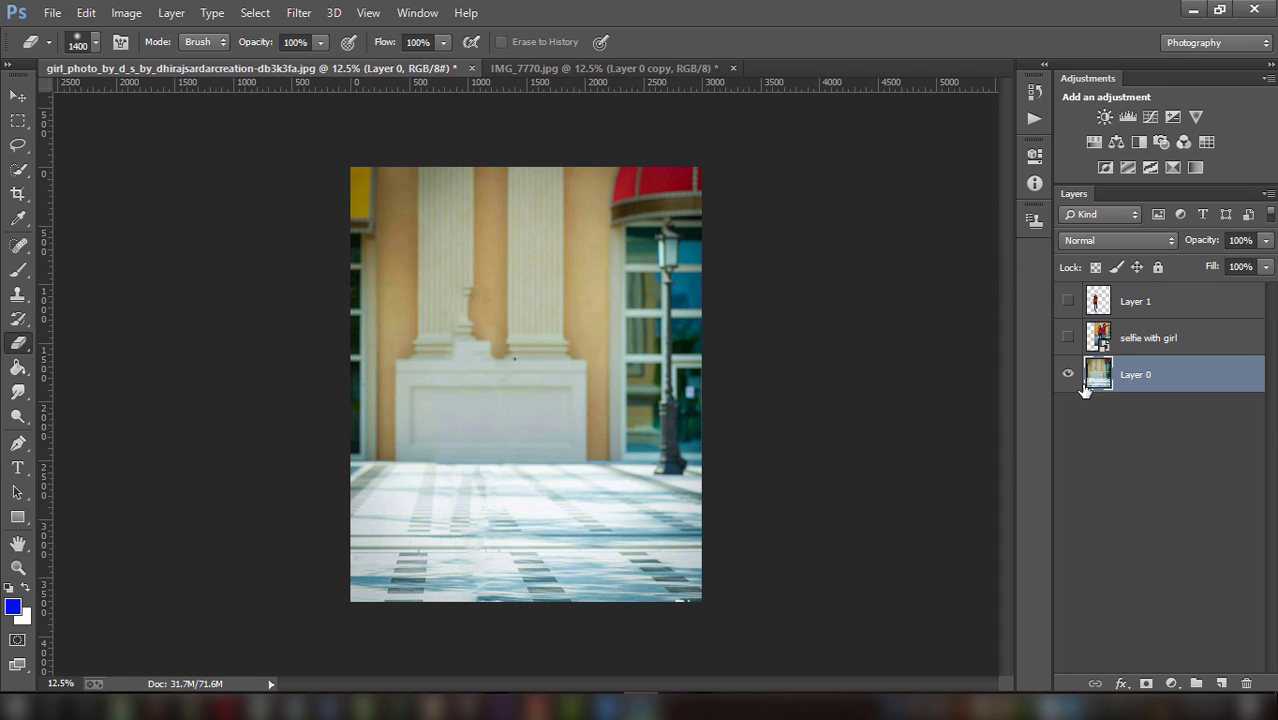
left_click(1067, 300)
key("v")
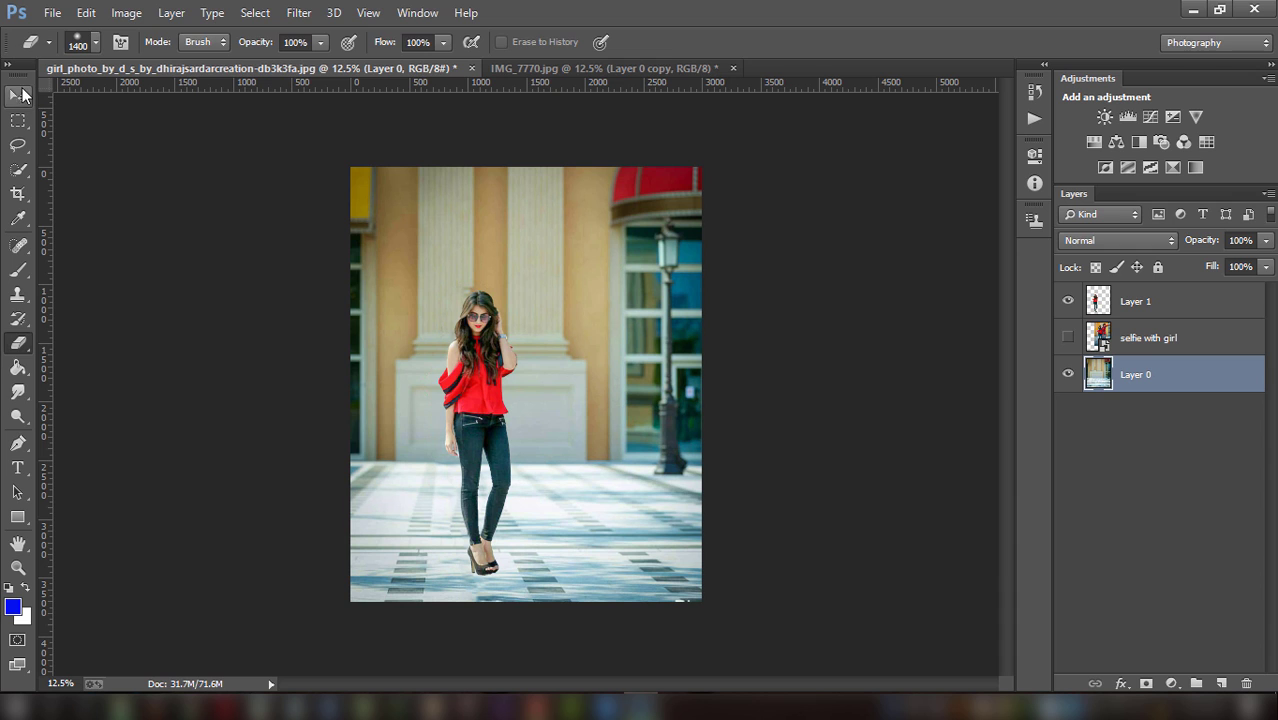
left_click_drag(518, 271, 565, 125)
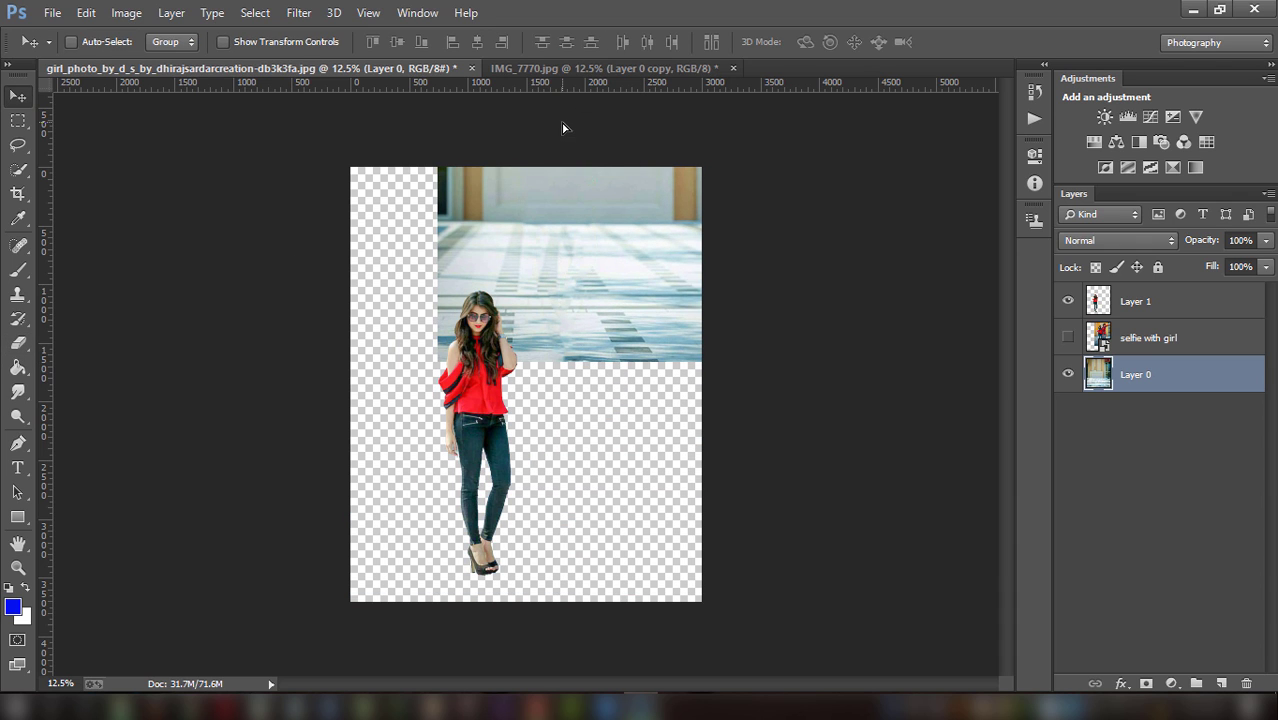
Position the girl, stack Layer 2 between Layer 0 and Layer 1, and select both man layers
left_click(1163, 299)
mouse_move(493, 351)
left_mouse_down()
mouse_move(503, 195)
mouse_move(535, 80)
mouse_move(440, 480)
mouse_move(430, 396)
left_mouse_up()
left_click_drag(1152, 301, 1168, 384)
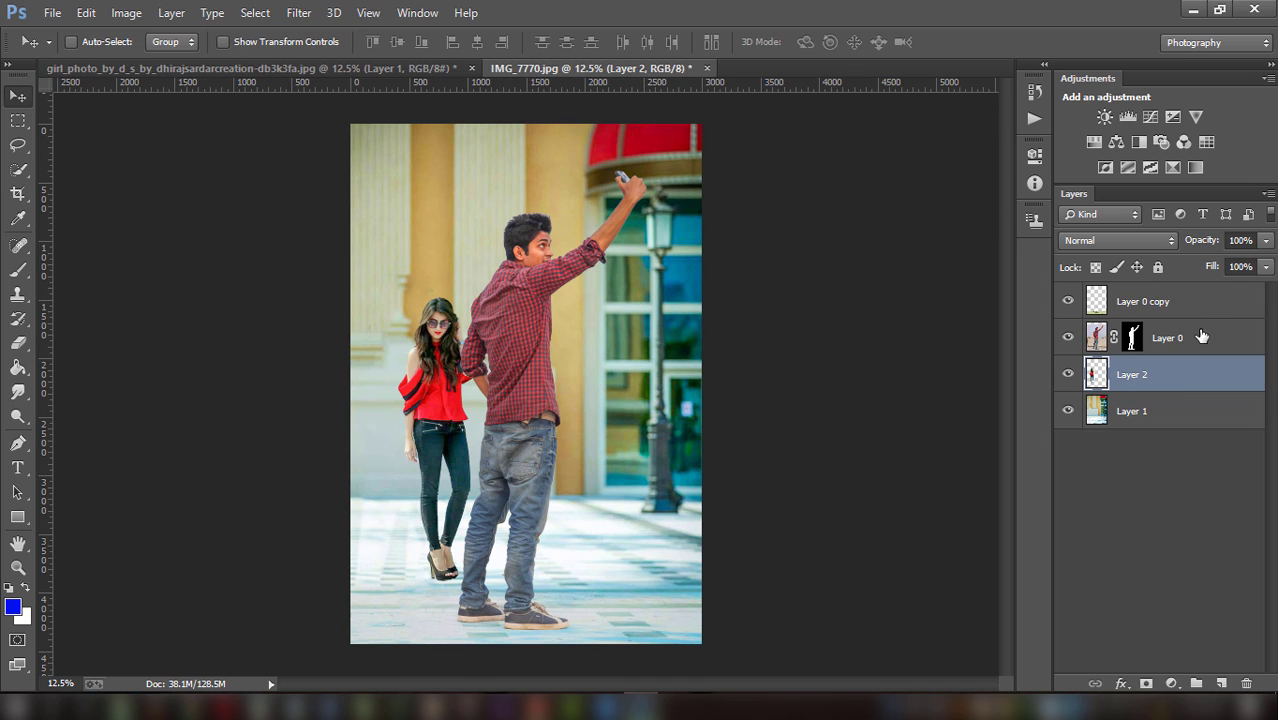
left_click(1200, 337)
left_click(1196, 308, "shift")
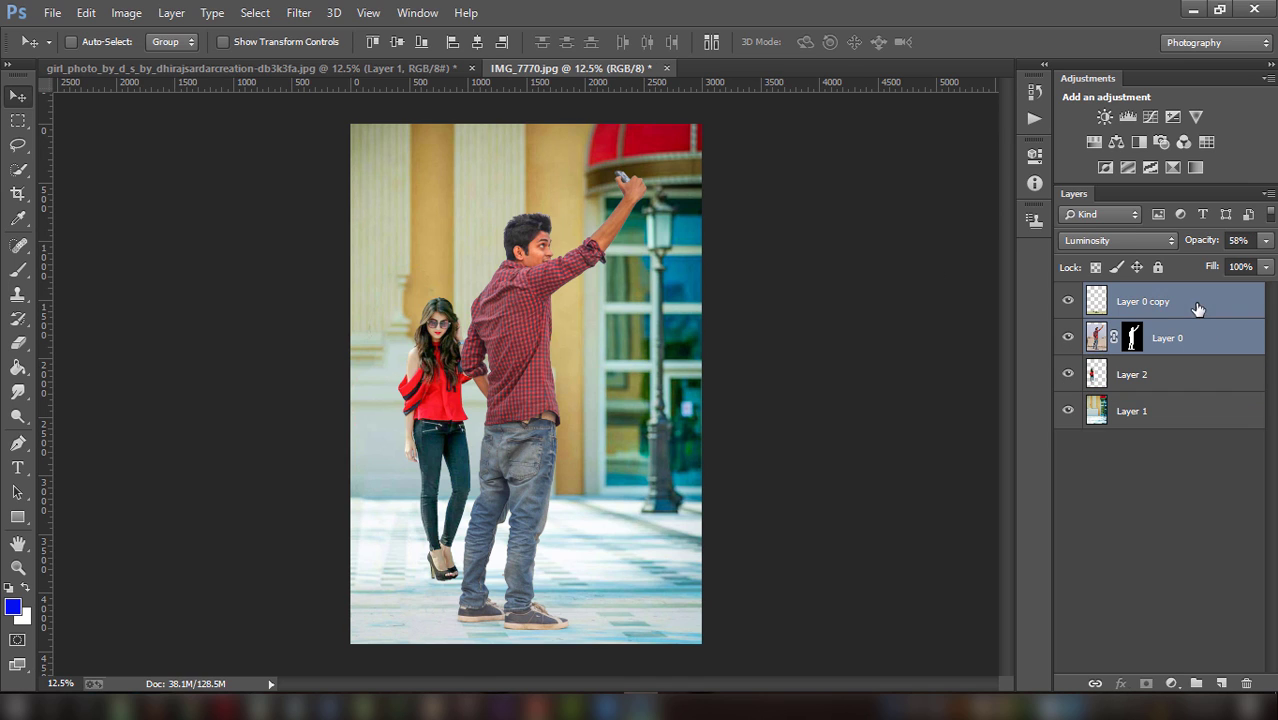
Scale the man layers down to about 87% and move them slightly lower
left_click(221, 43)
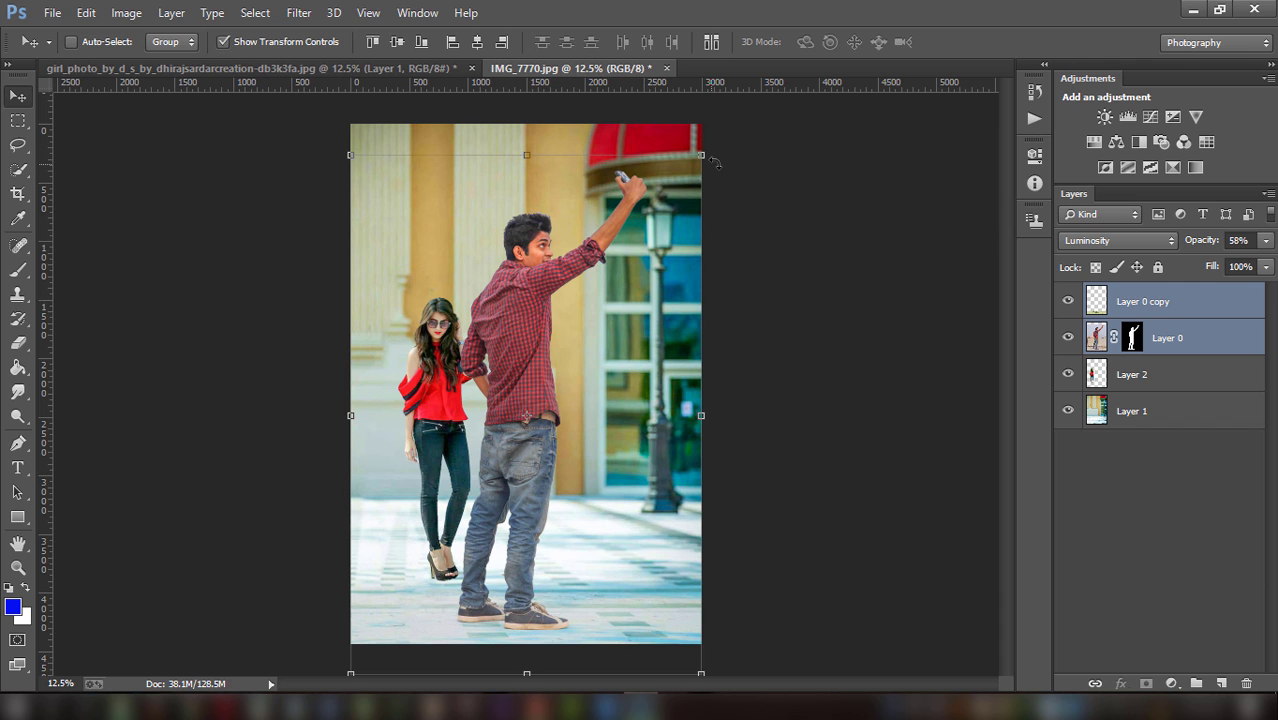
left_click_drag(703, 155, 678, 186)
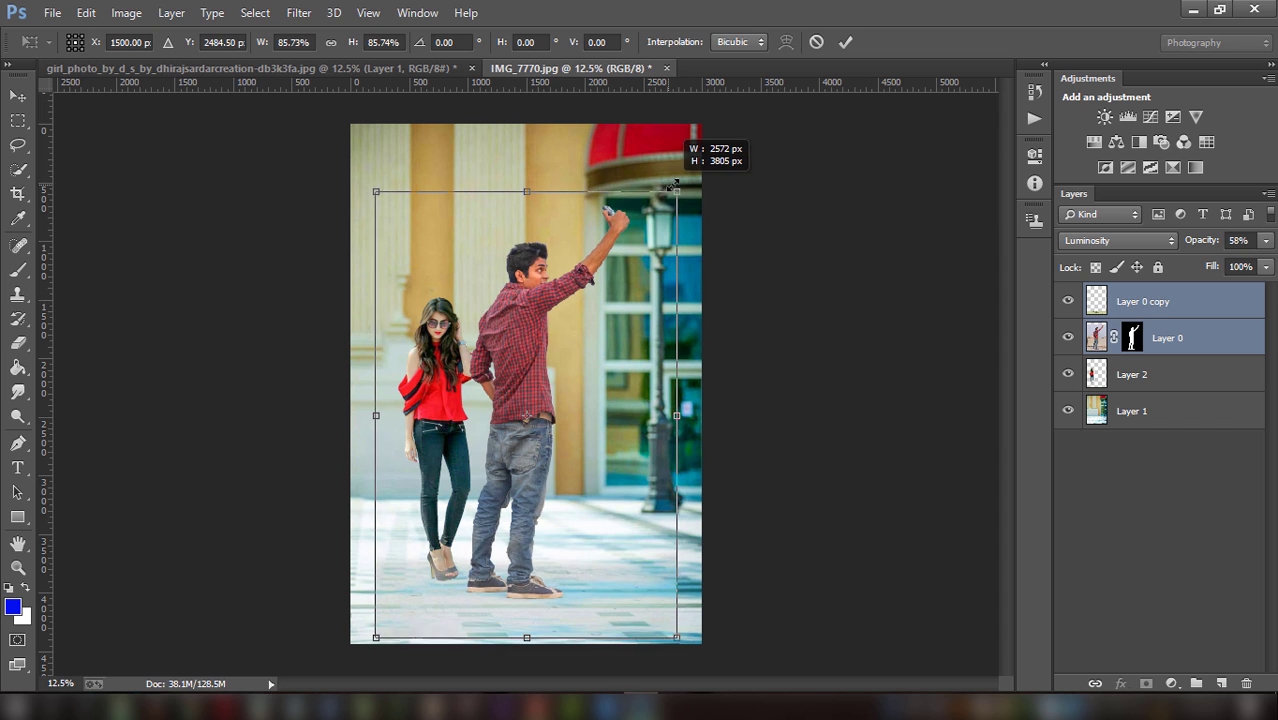
left_click_drag(617, 348, 614, 374)
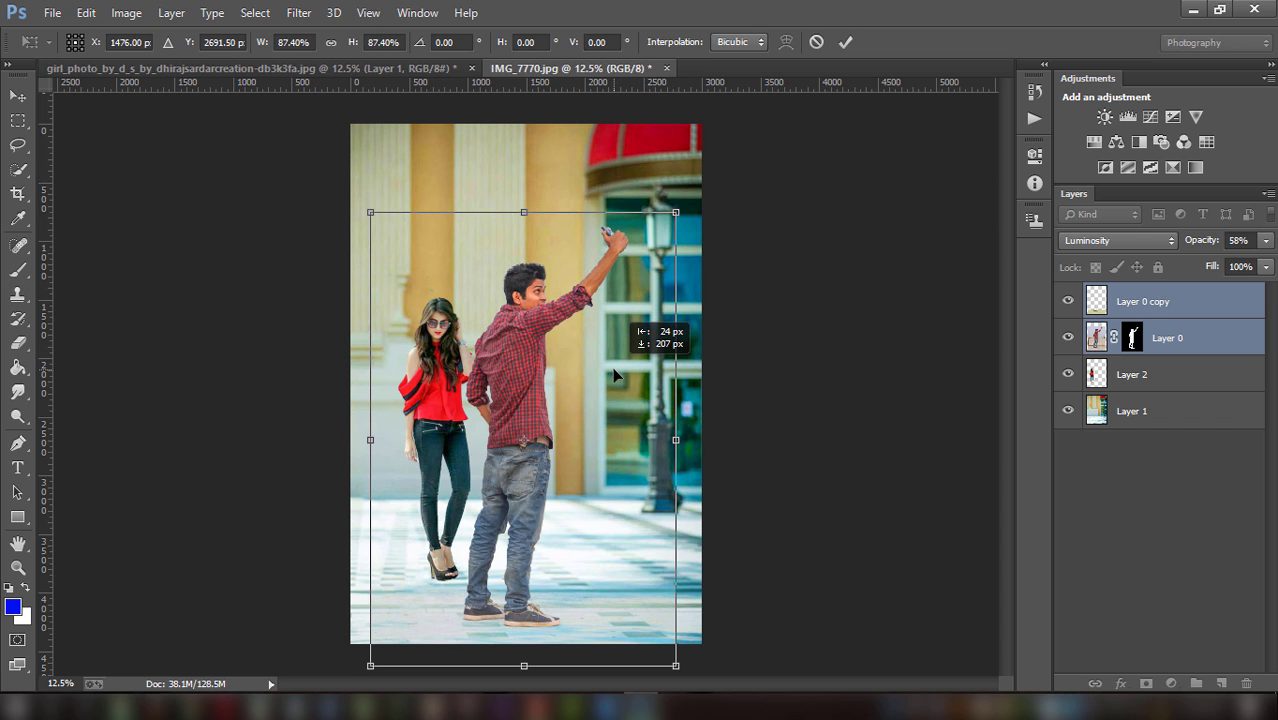
left_click(845, 42)
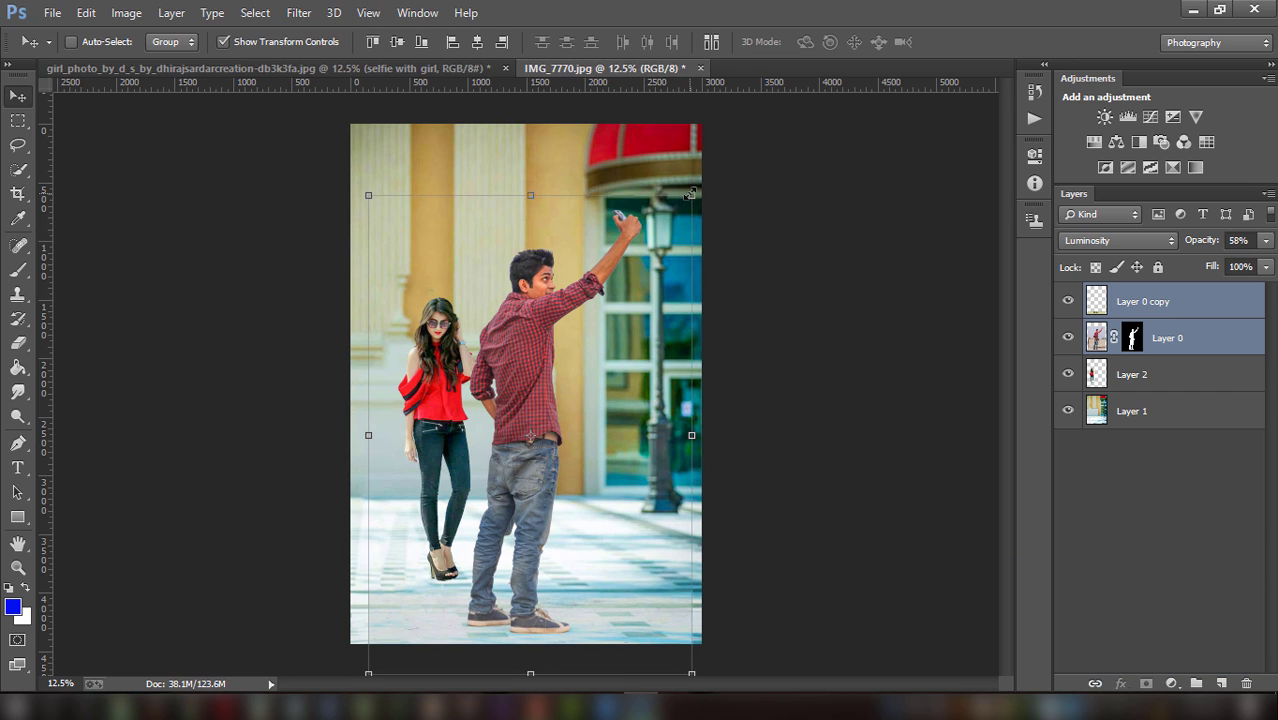
Rescale the man to about 101.73% and shift him up and slightly left
left_click(1200, 345)
left_click(1197, 310, "shift")
left_click_drag(697, 193, 694, 190)
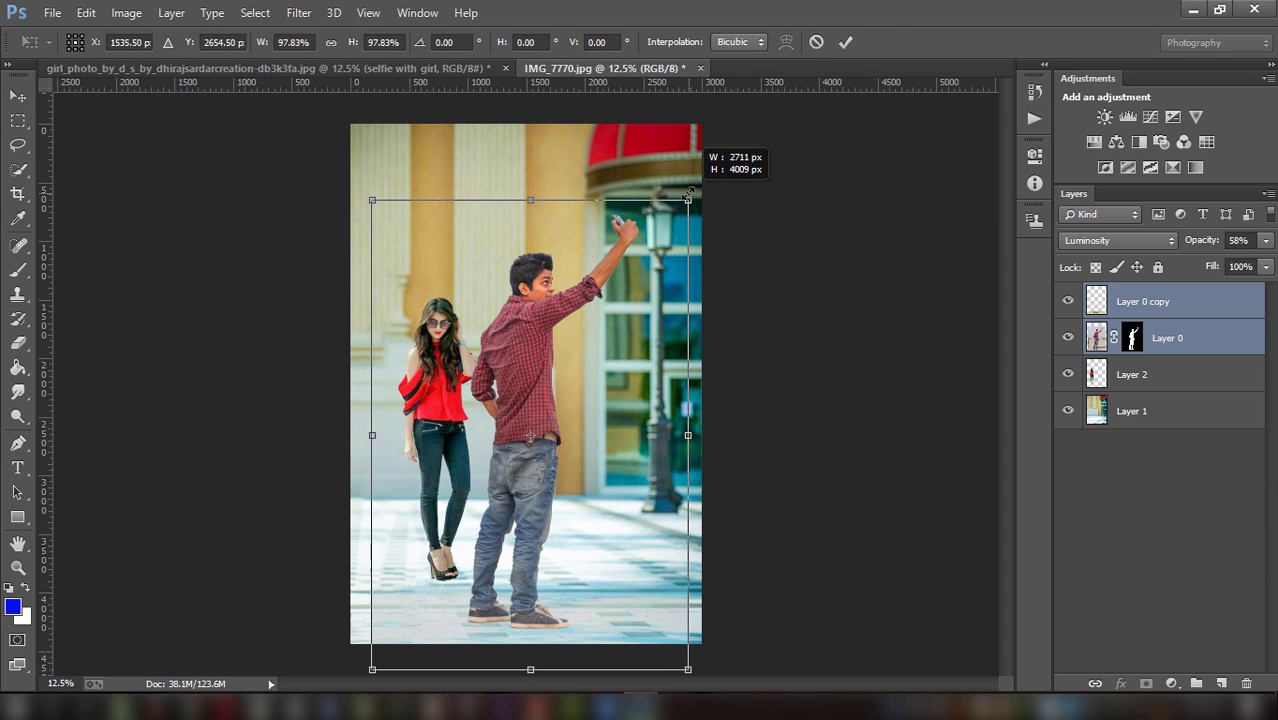
left_click_drag(632, 338, 629, 328)
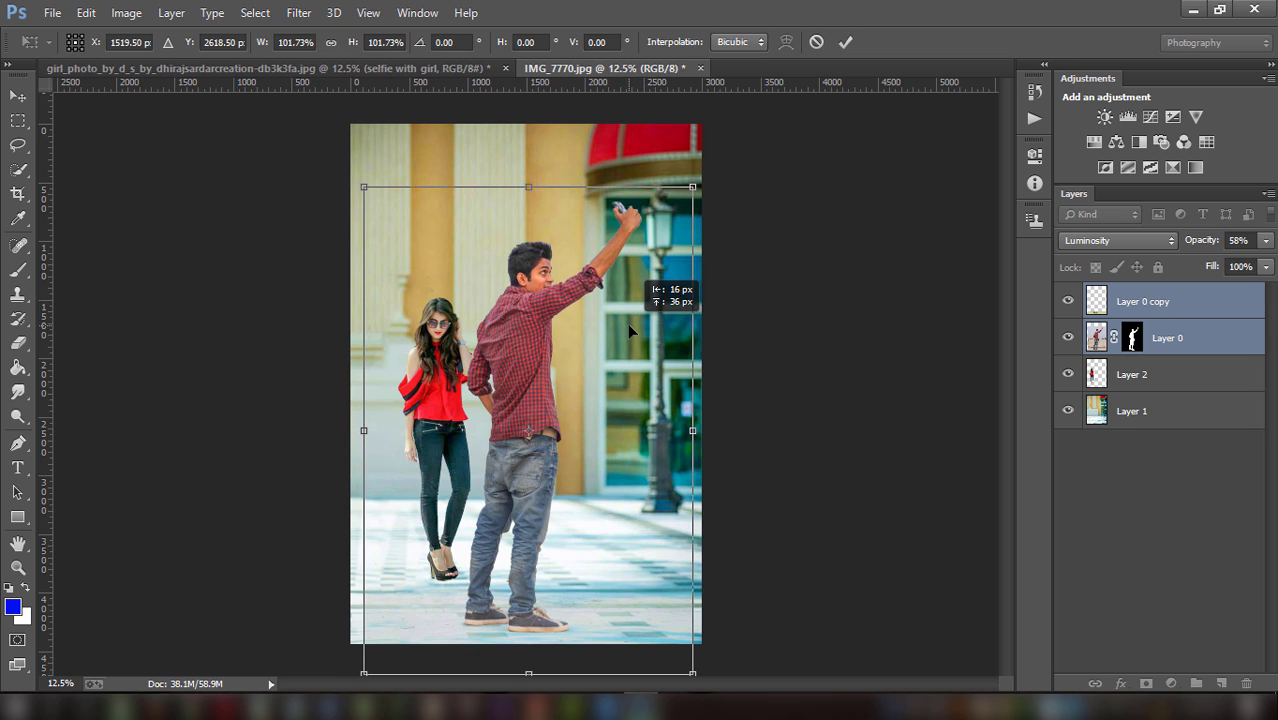
left_click(845, 43)
Enlarge the girl on Layer 2 to about 109% and move her beside the man
left_click(1152, 376)
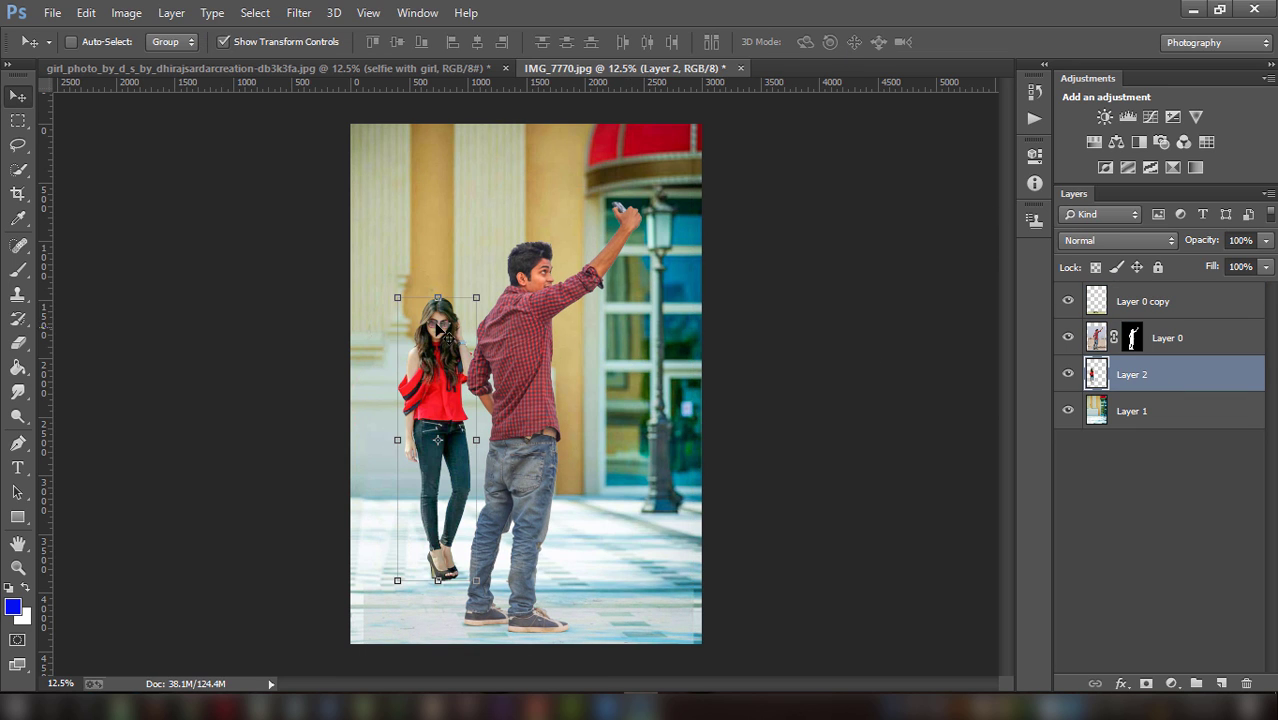
left_click_drag(477, 297, 480, 285)
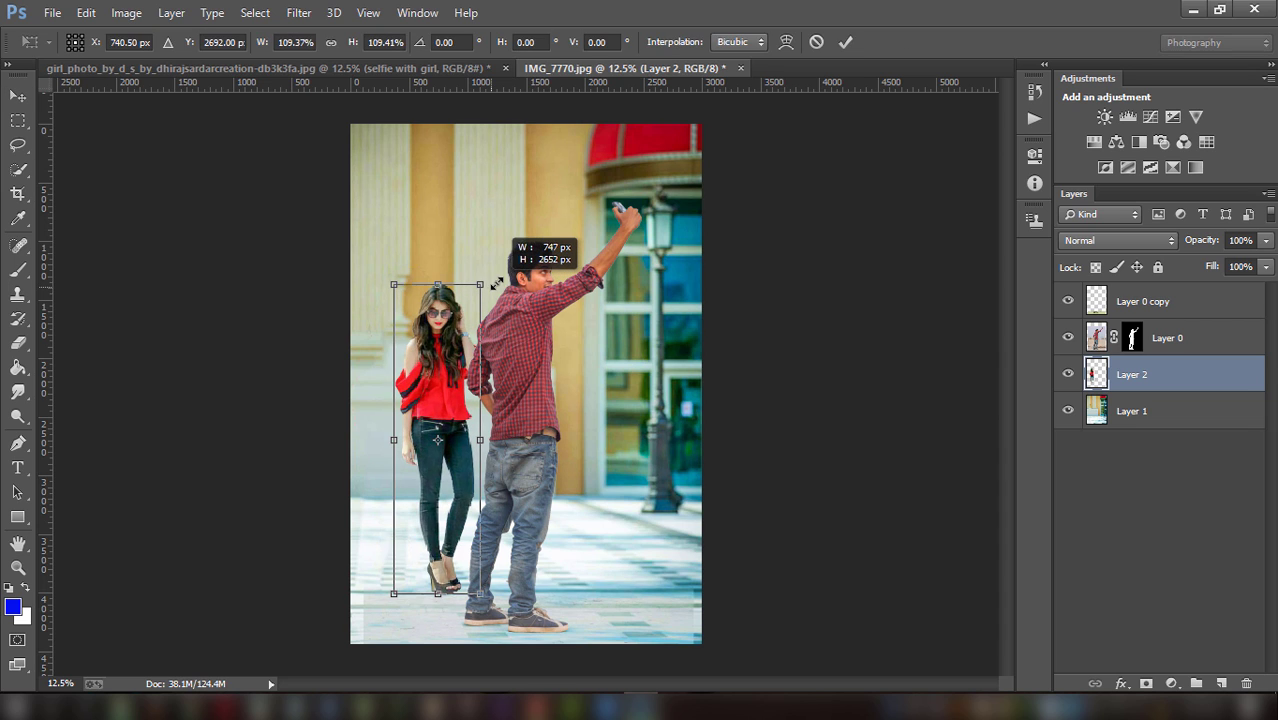
left_click_drag(437, 439, 447, 456)
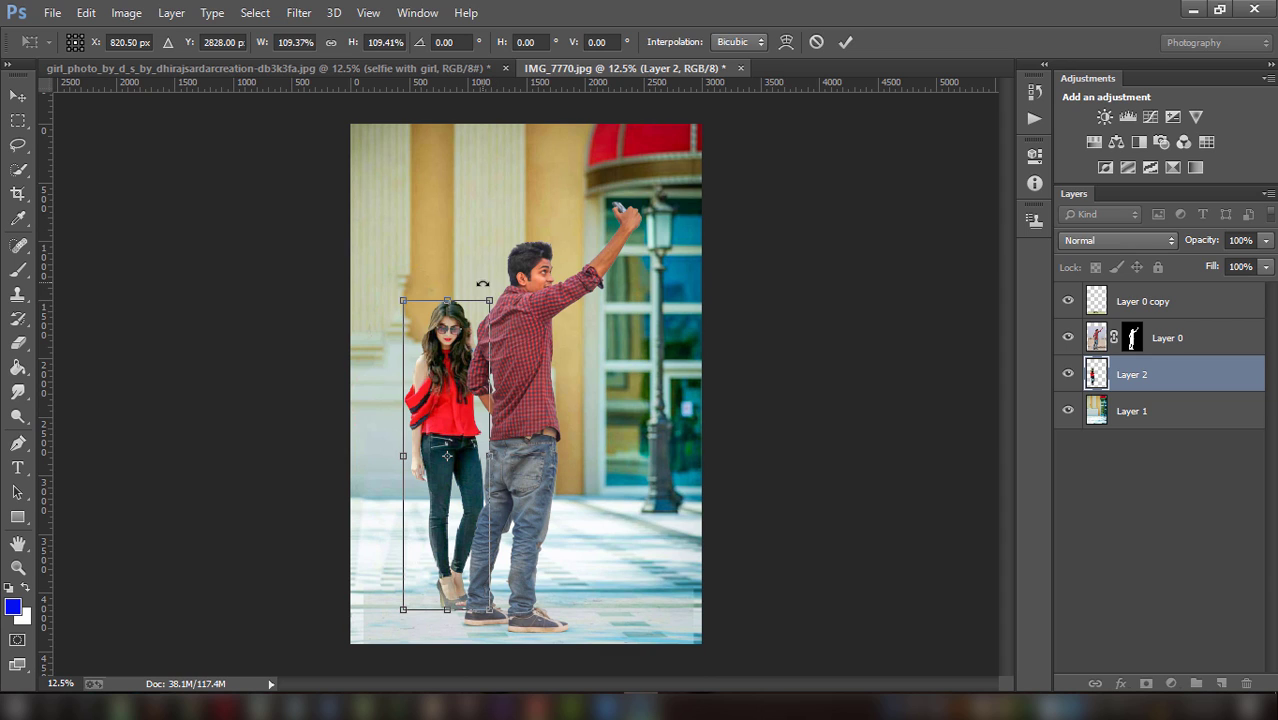
left_click(847, 41)
Shrink both man layers to 95.85% and nudge them slightly left
left_click(1200, 335)
left_click(1207, 305, "shift")
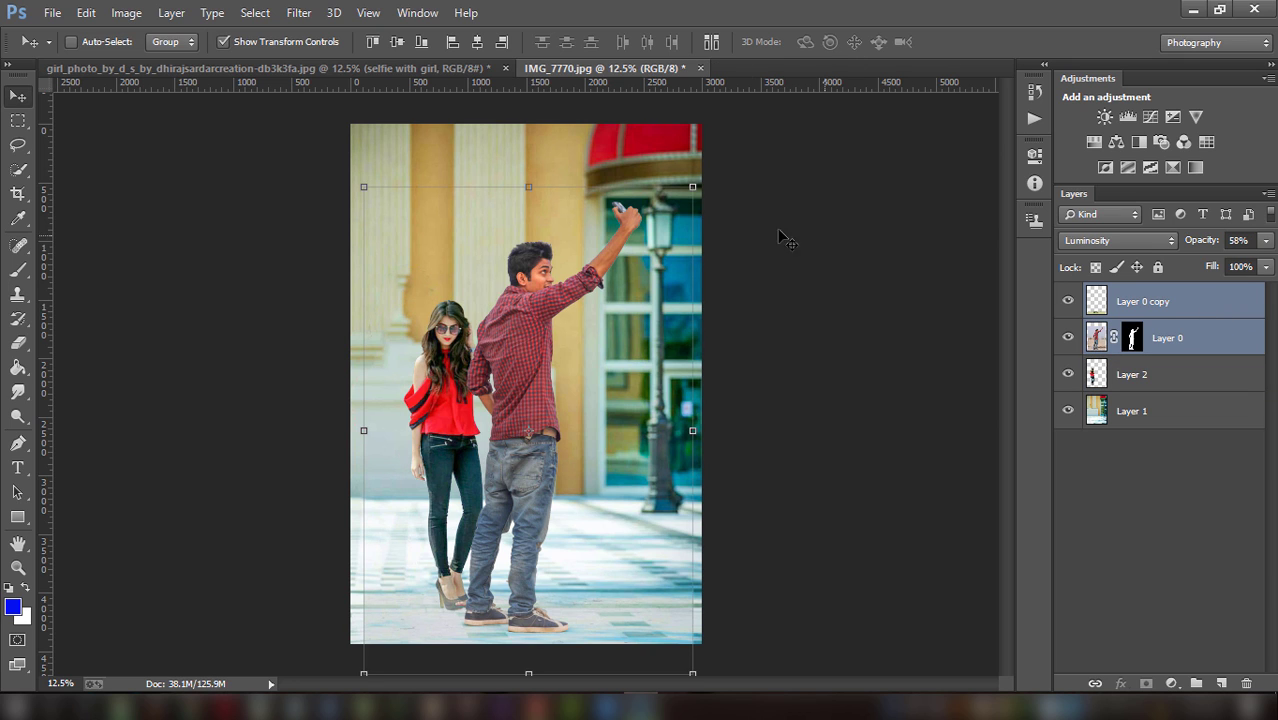
left_click_drag(692, 187, 686, 197)
left_click_drag(629, 297, 623, 298)
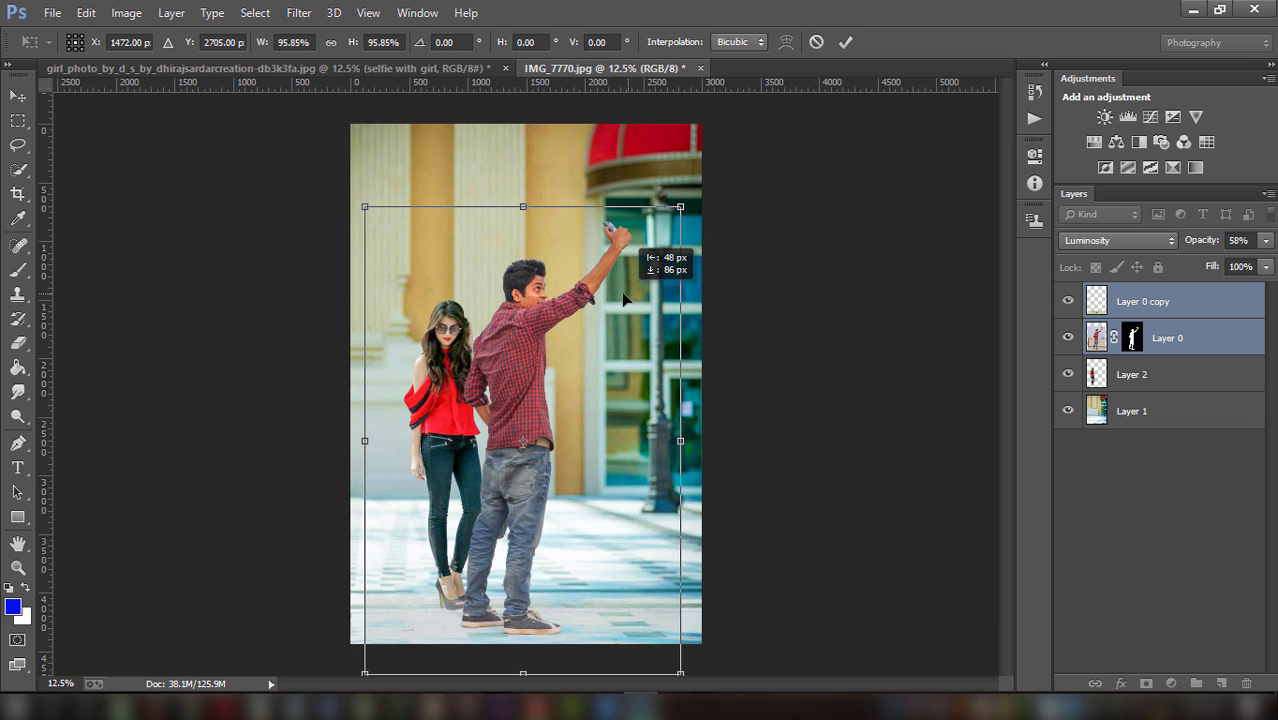
left_click(845, 42)
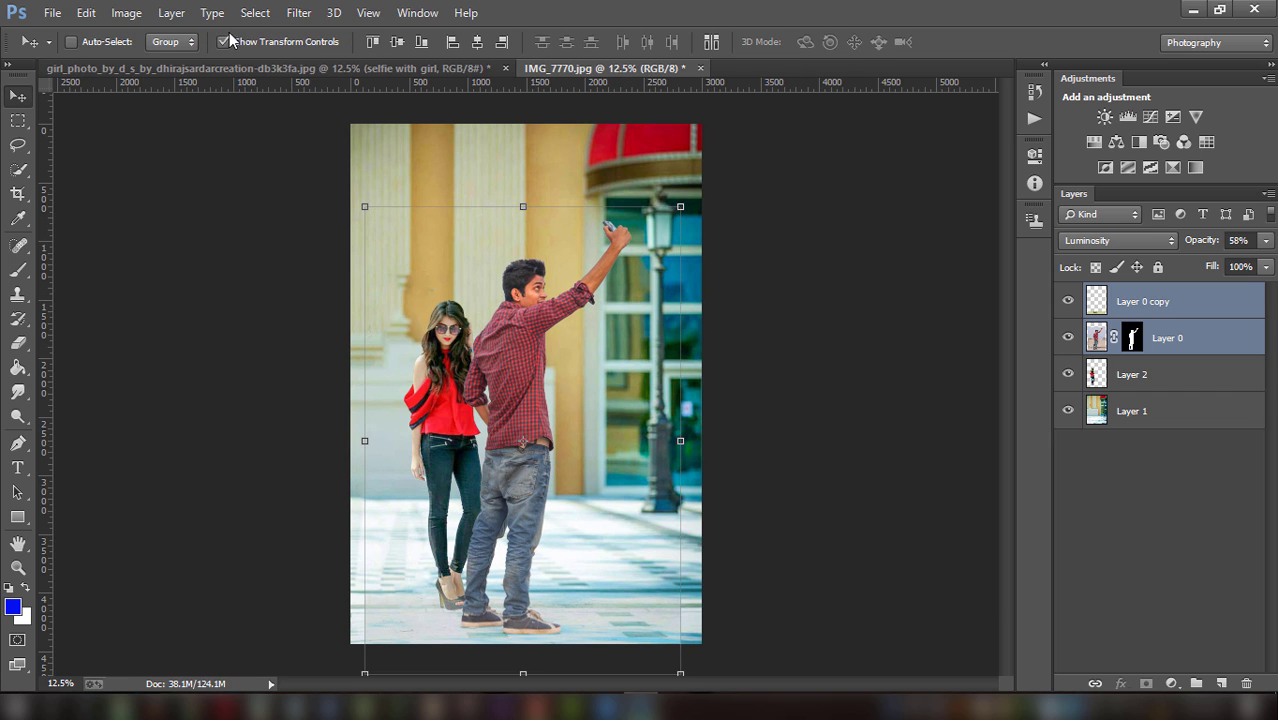
Refine the man's mask edge with a 68 px brush to clean the halo around his hair
left_click(1131, 339)
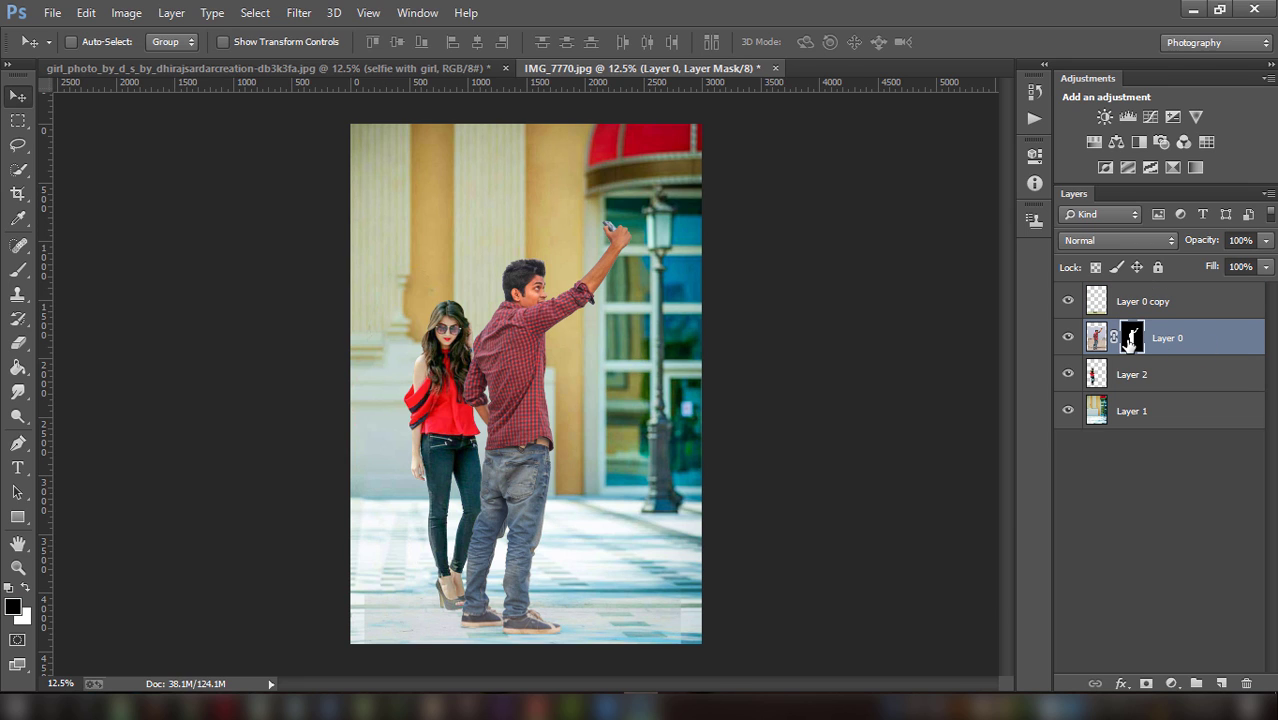
right_click(1129, 342)
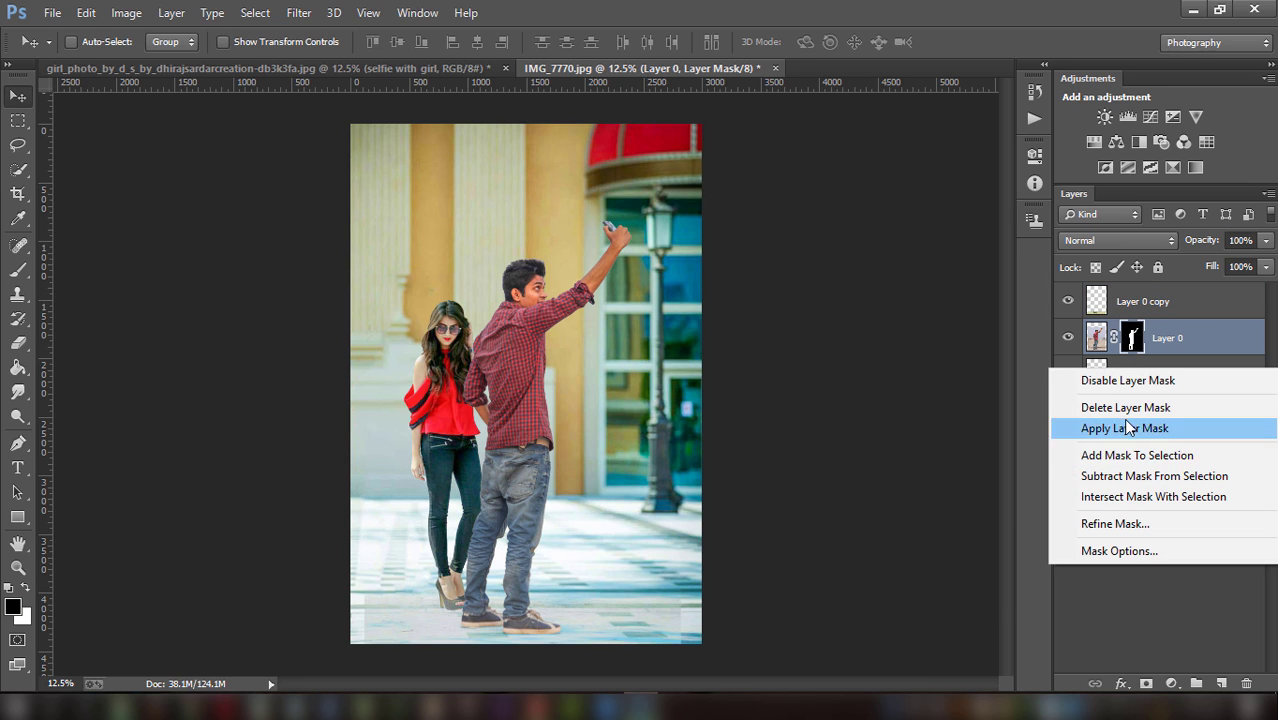
left_click(1132, 522)
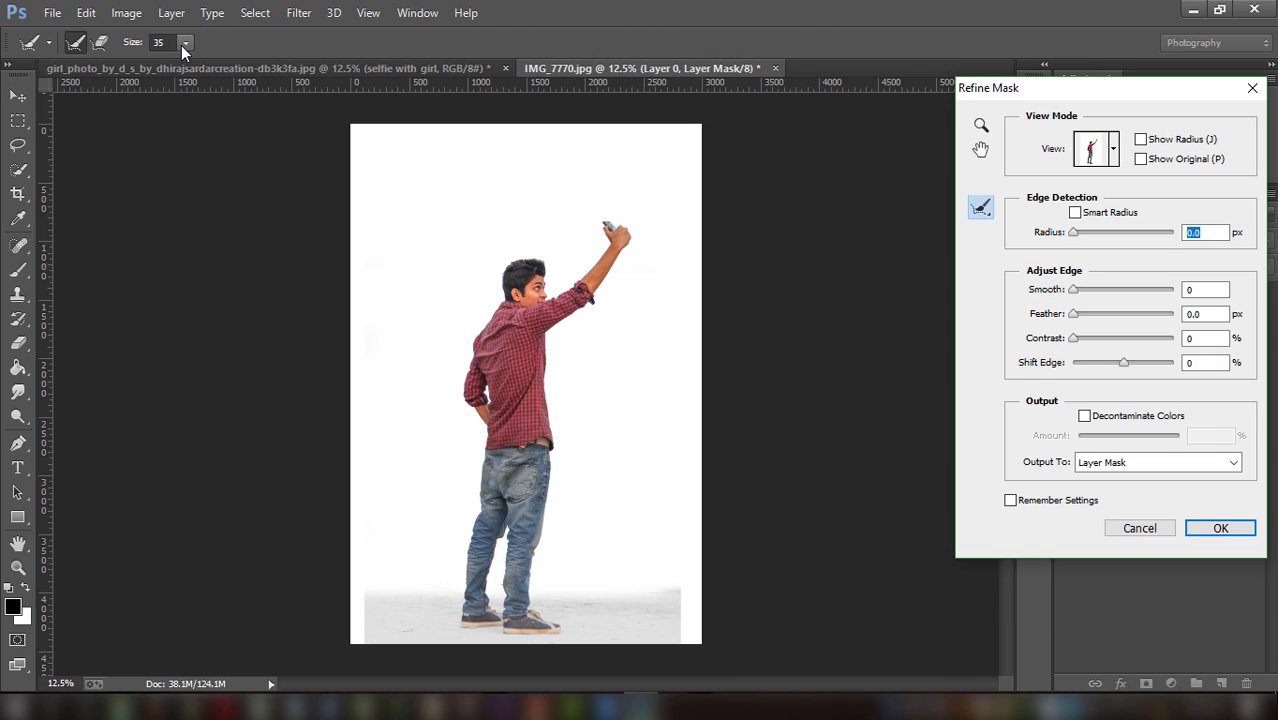
left_click(183, 43)
left_click(215, 62)
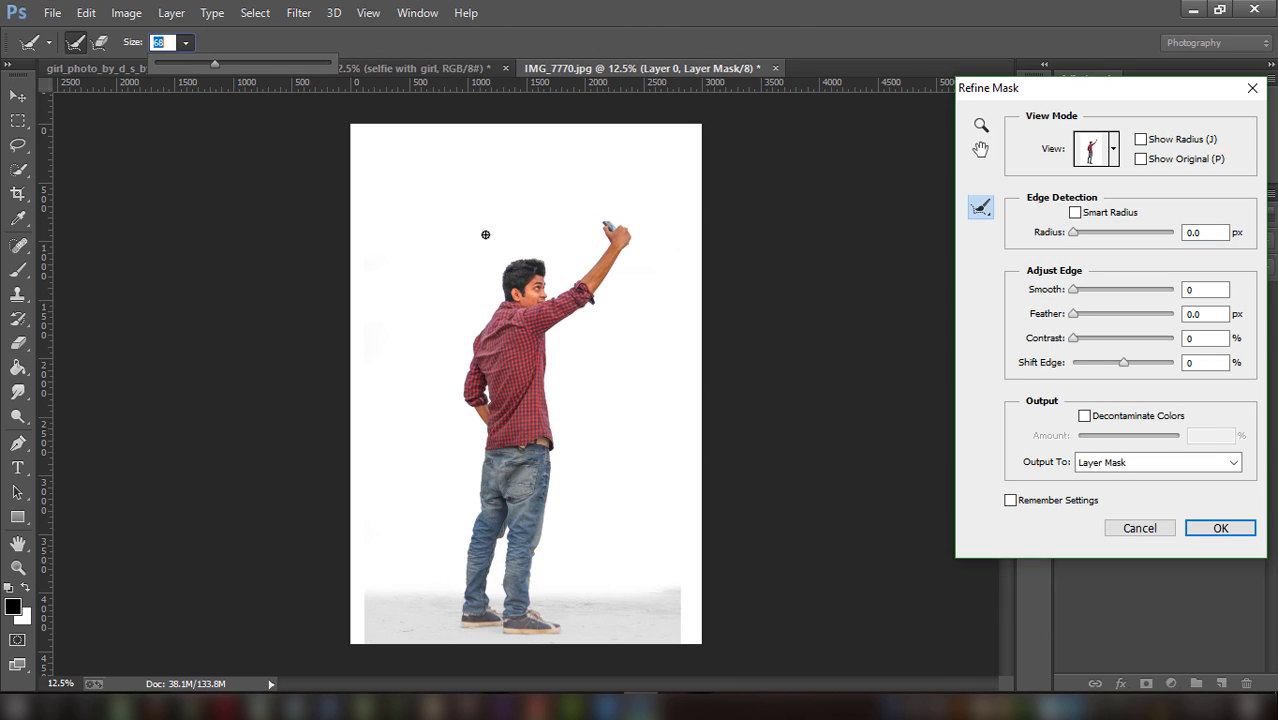
key("Return")
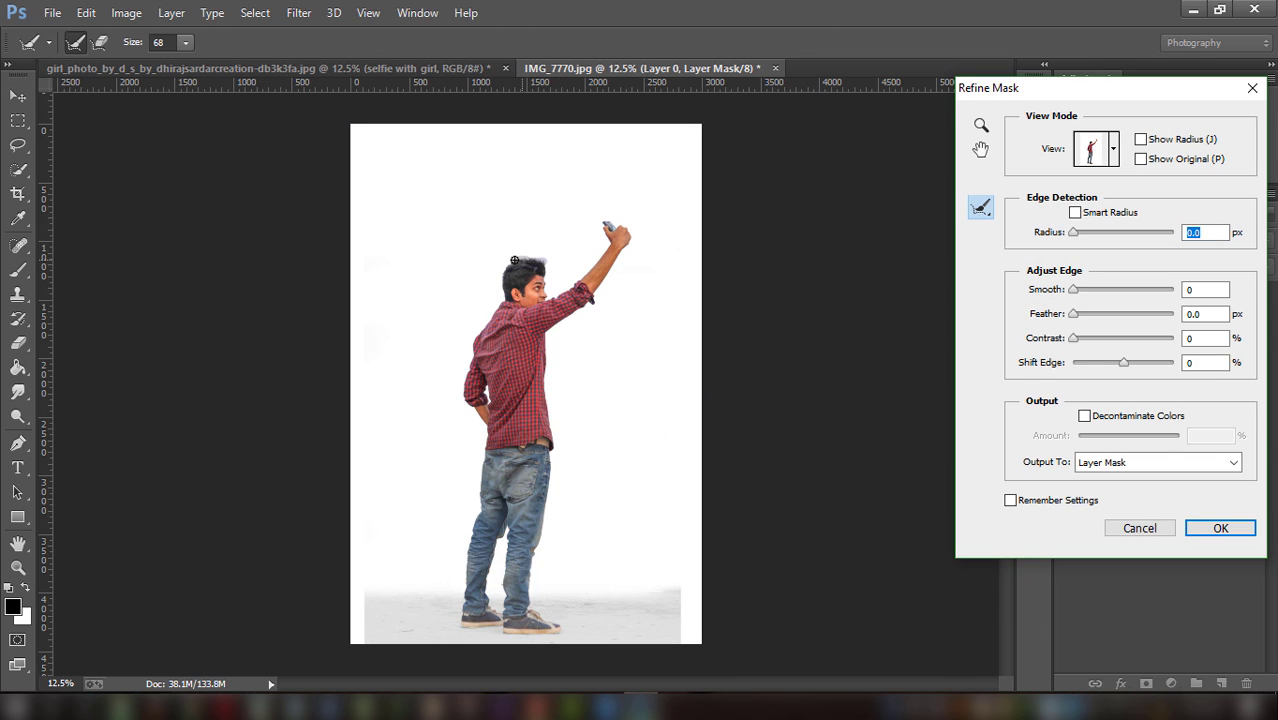
left_click_drag(502, 284, 532, 262)
left_click(1083, 340)
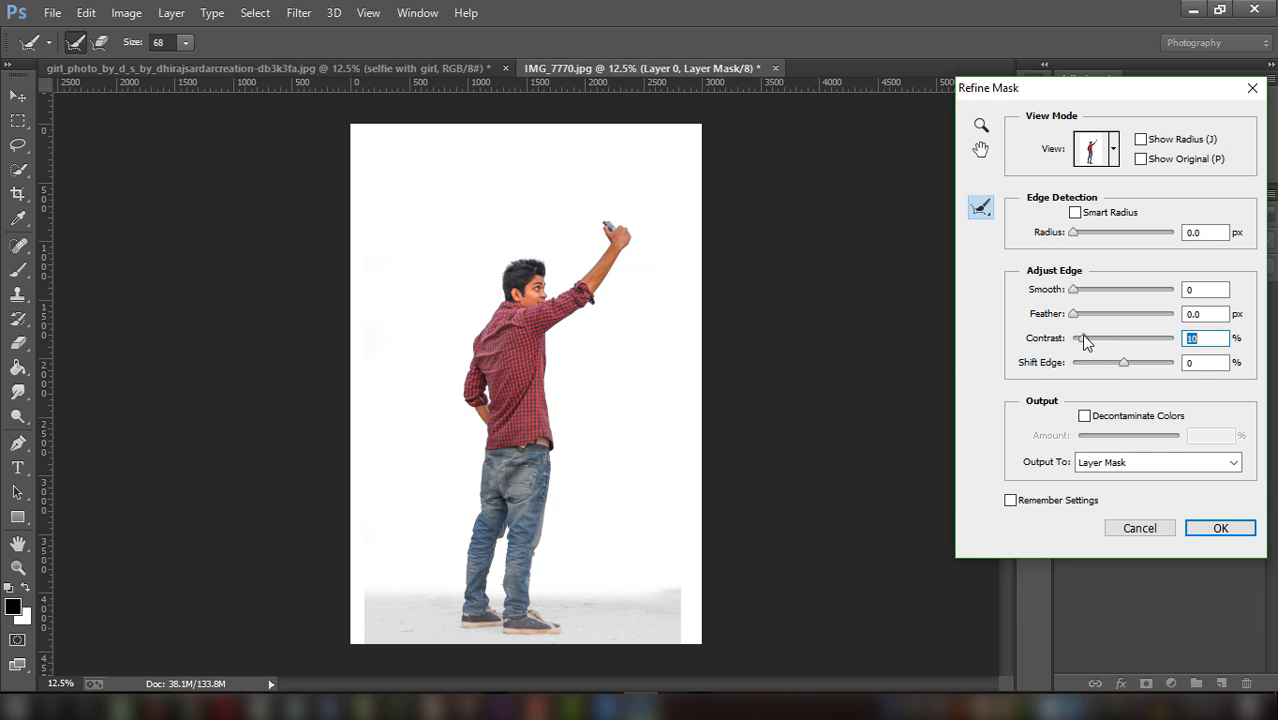
left_click(1220, 527)
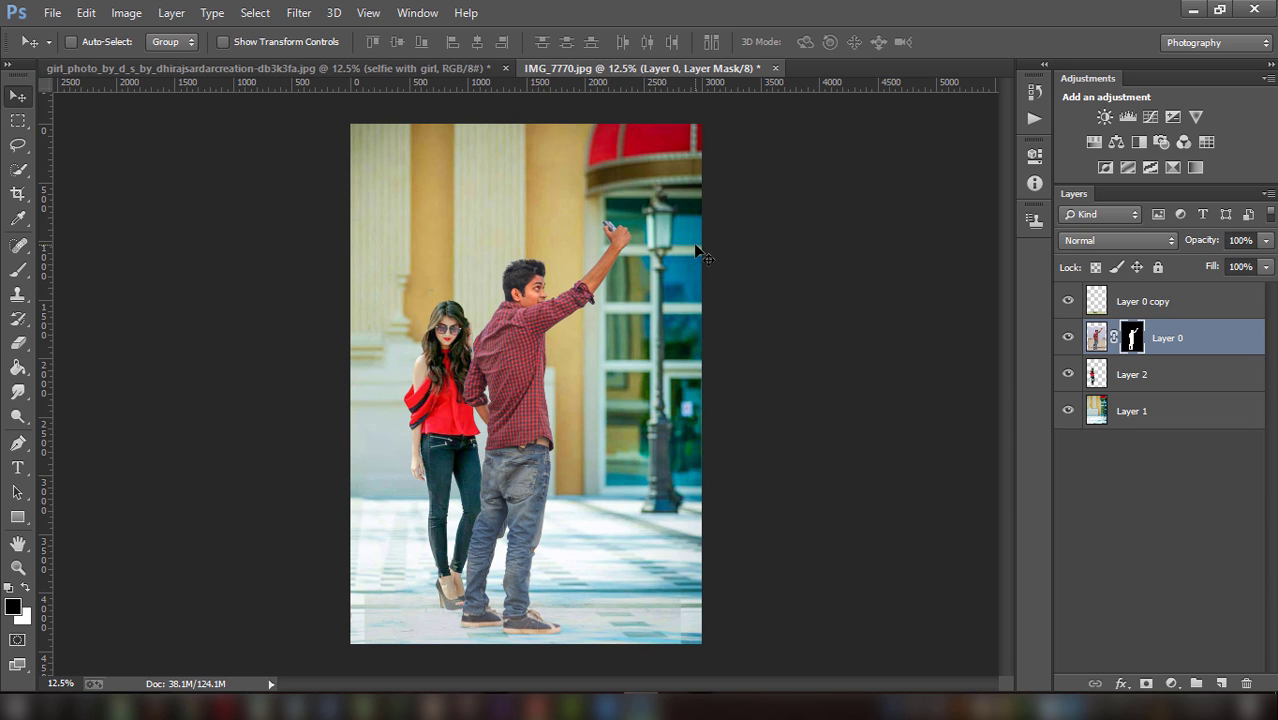
Erase the washed-out patch on the lower-right floor from the Luminosity copy
key("ctrl+minus")
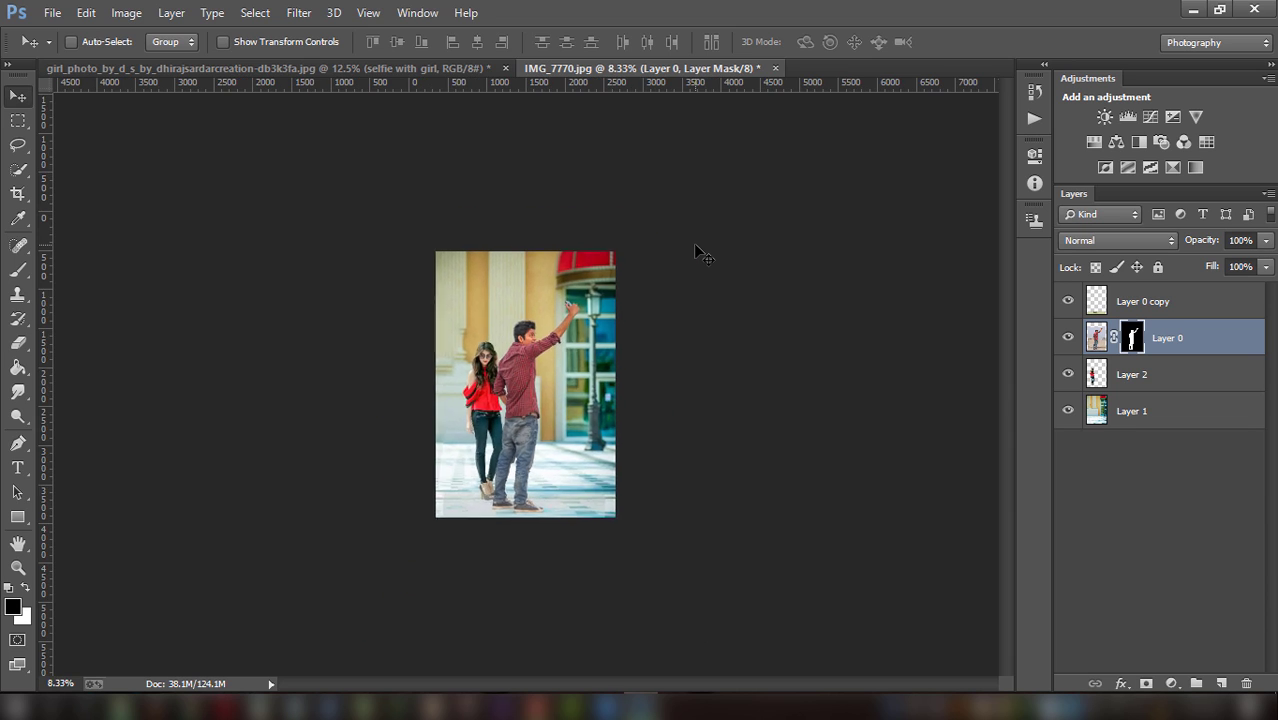
key("ctrl+minus")
key("ctrl+plus")
key("ctrl+plus")
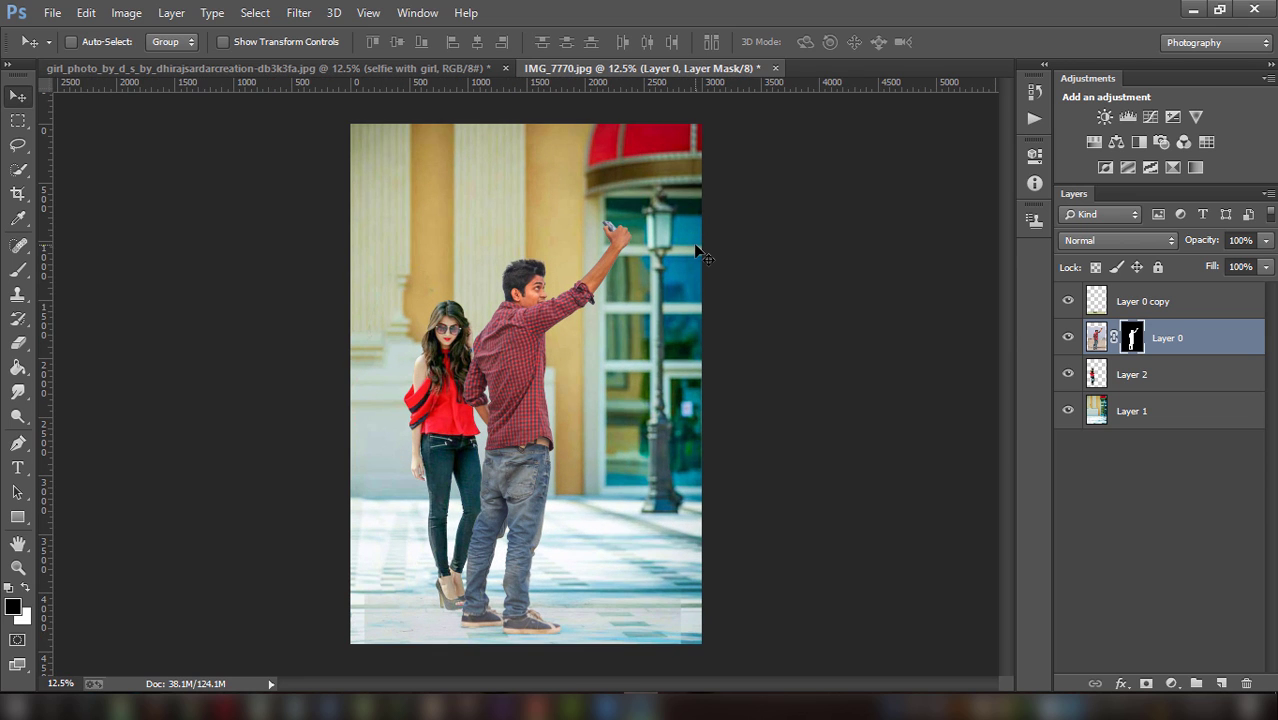
left_click(1135, 302)
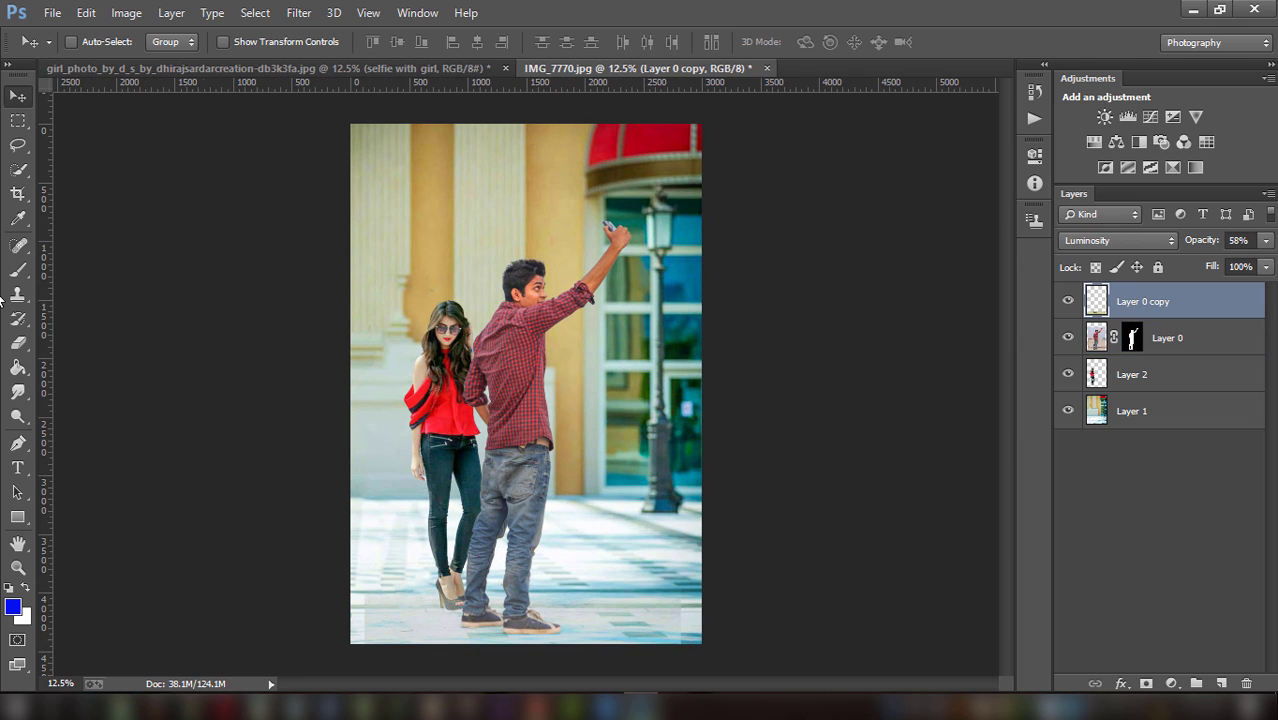
left_click(18, 342)
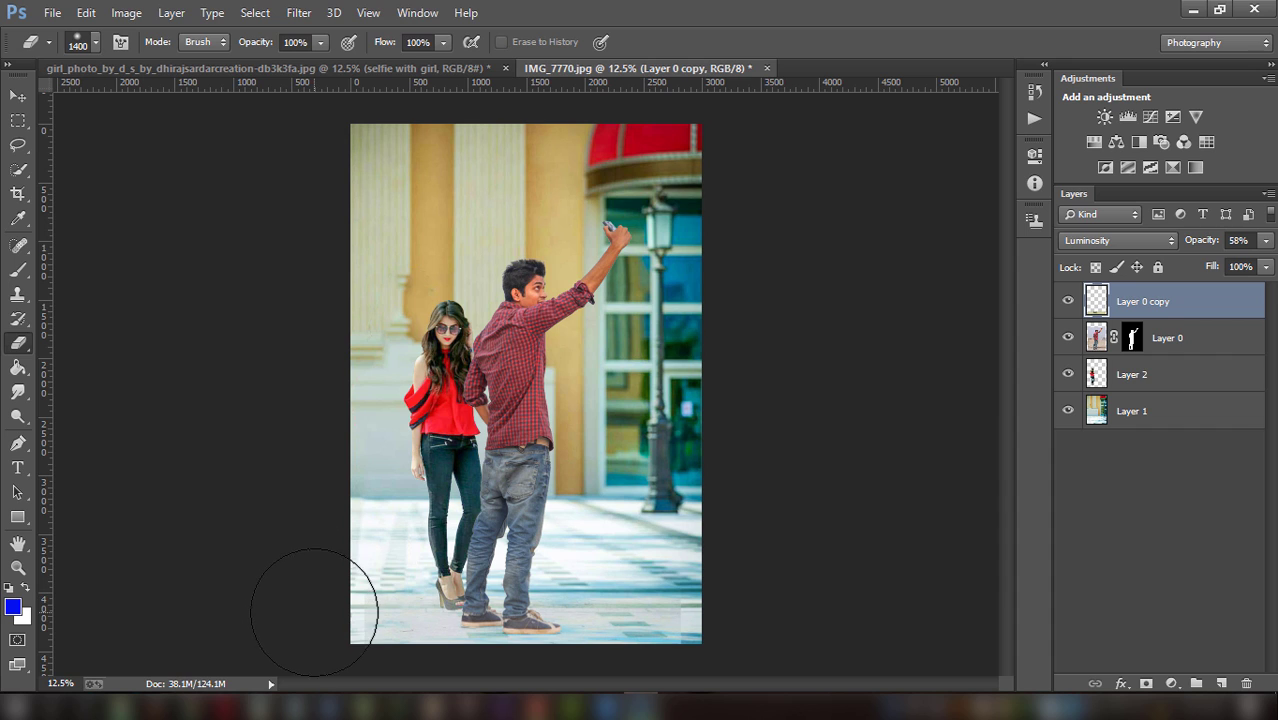
left_click_drag(694, 614, 700, 610)
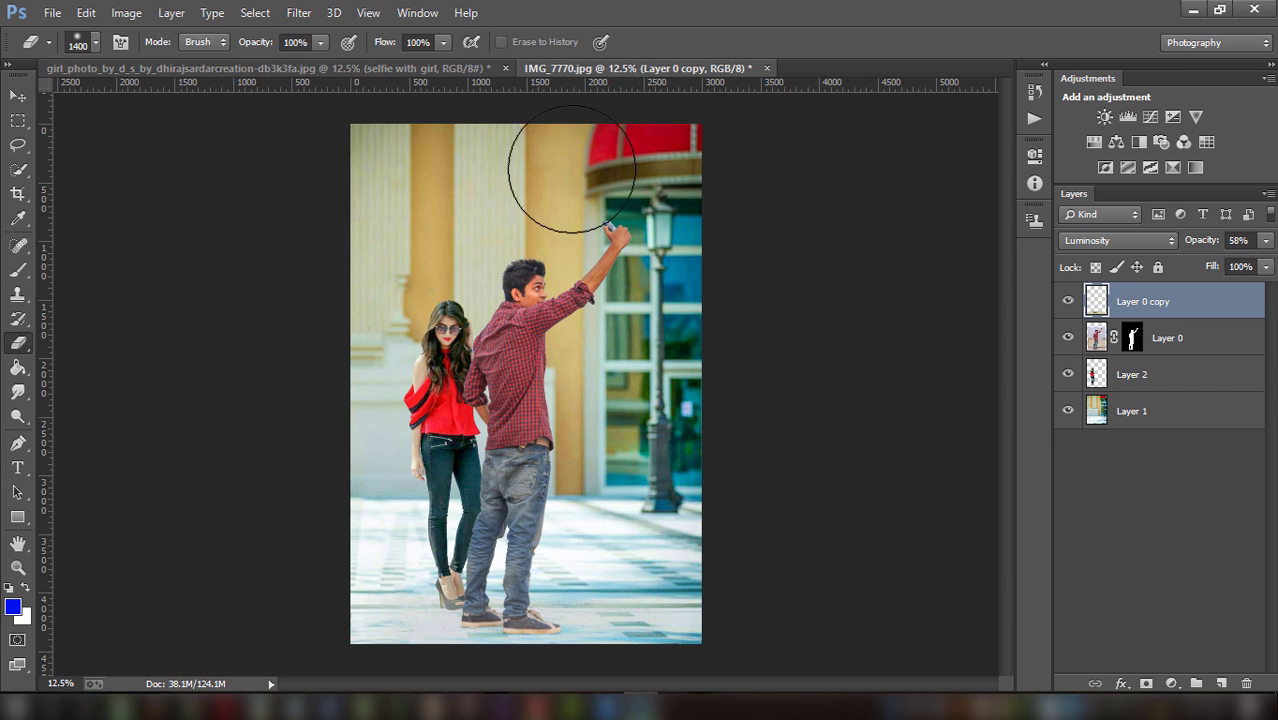
Apply Layer 0's mask permanently and make the street background Layer 1 active
left_click(1150, 380)
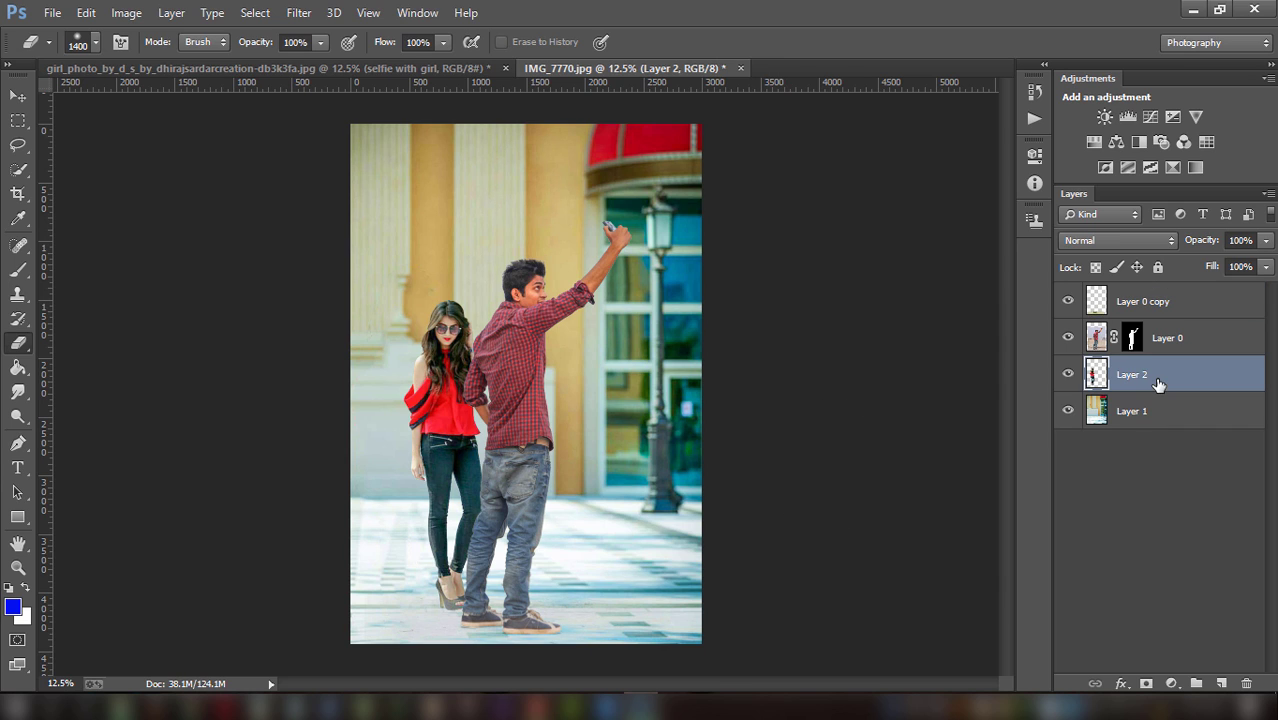
left_click(1131, 341)
right_click(1137, 350)
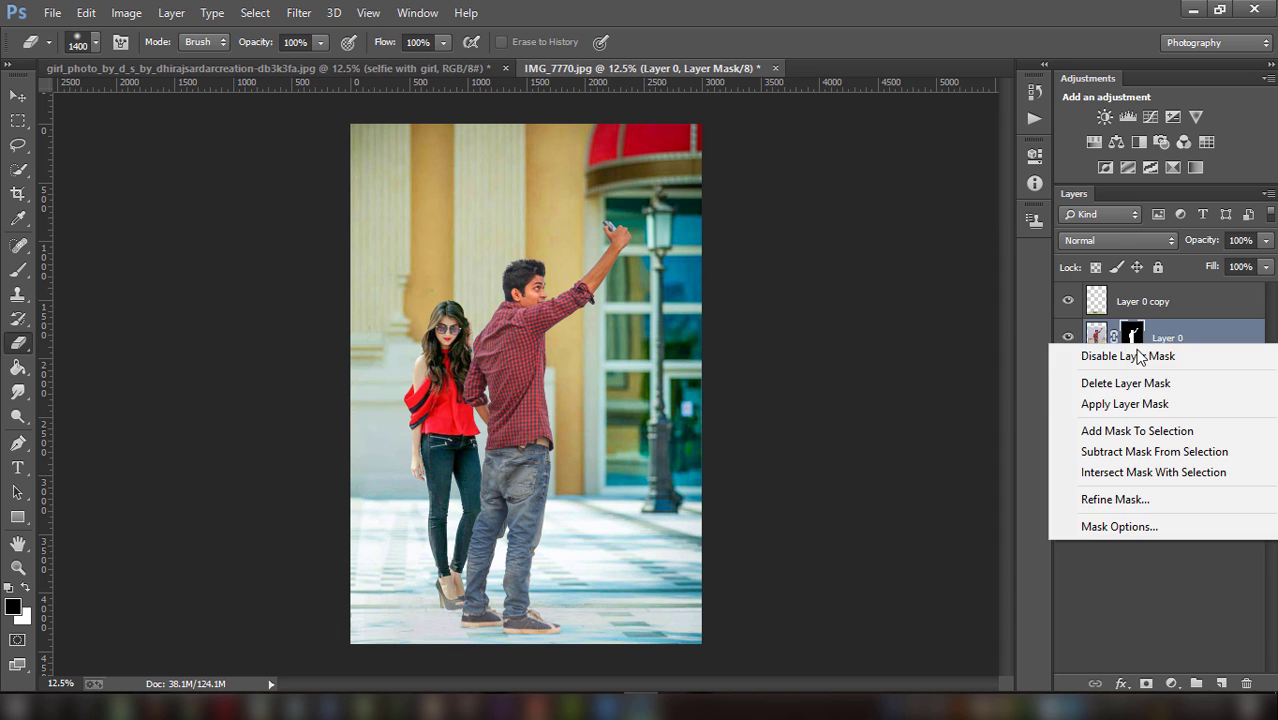
left_click(1124, 404)
left_click(1145, 410)
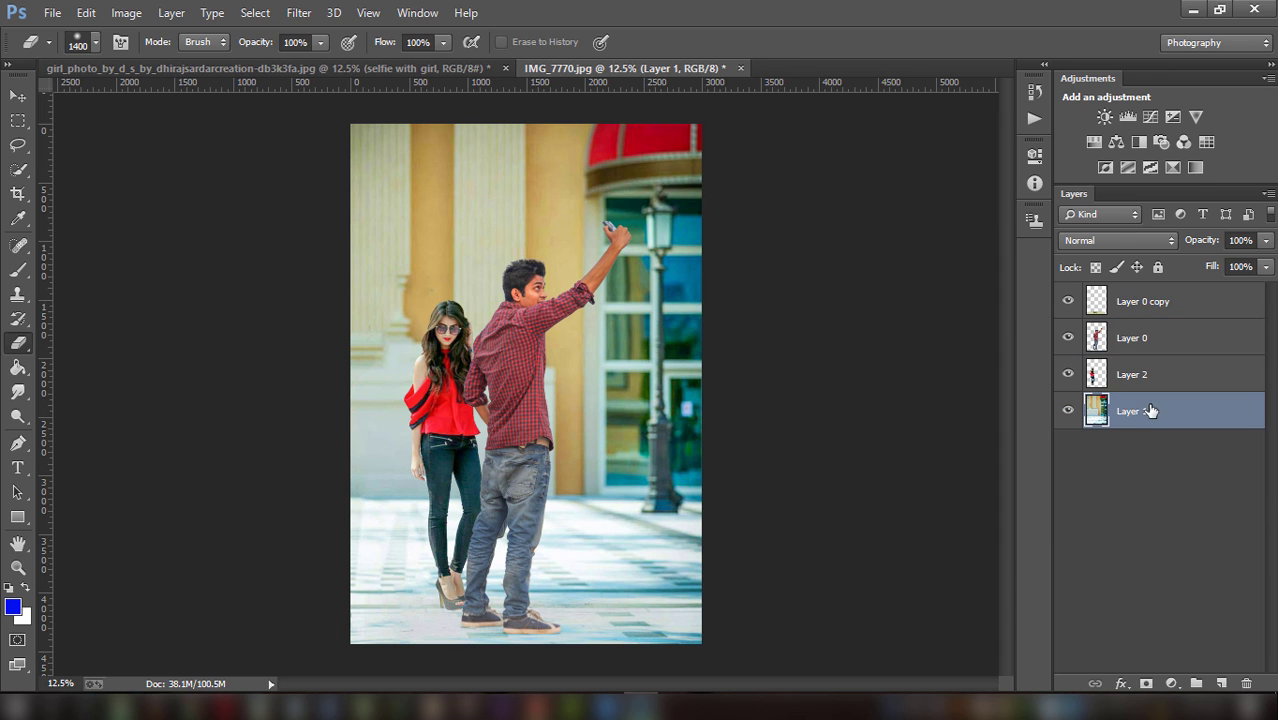
left_click(300, 14)
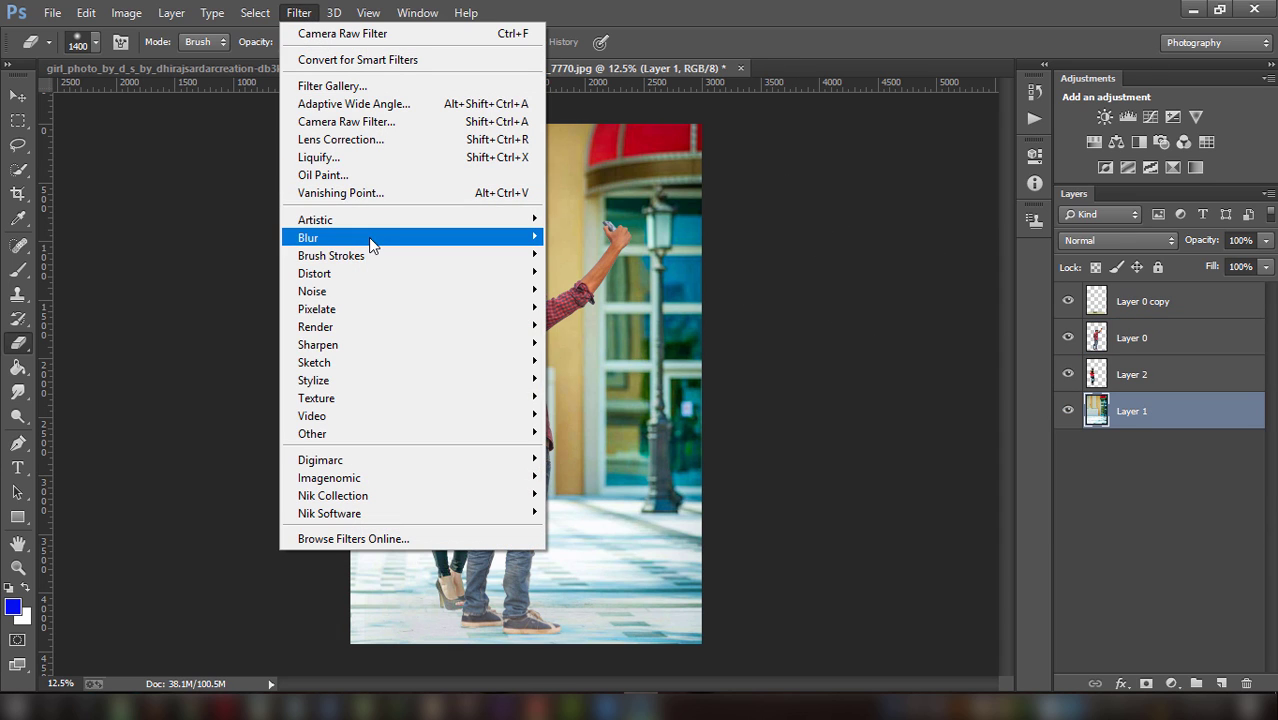
mouse_move(308, 237)
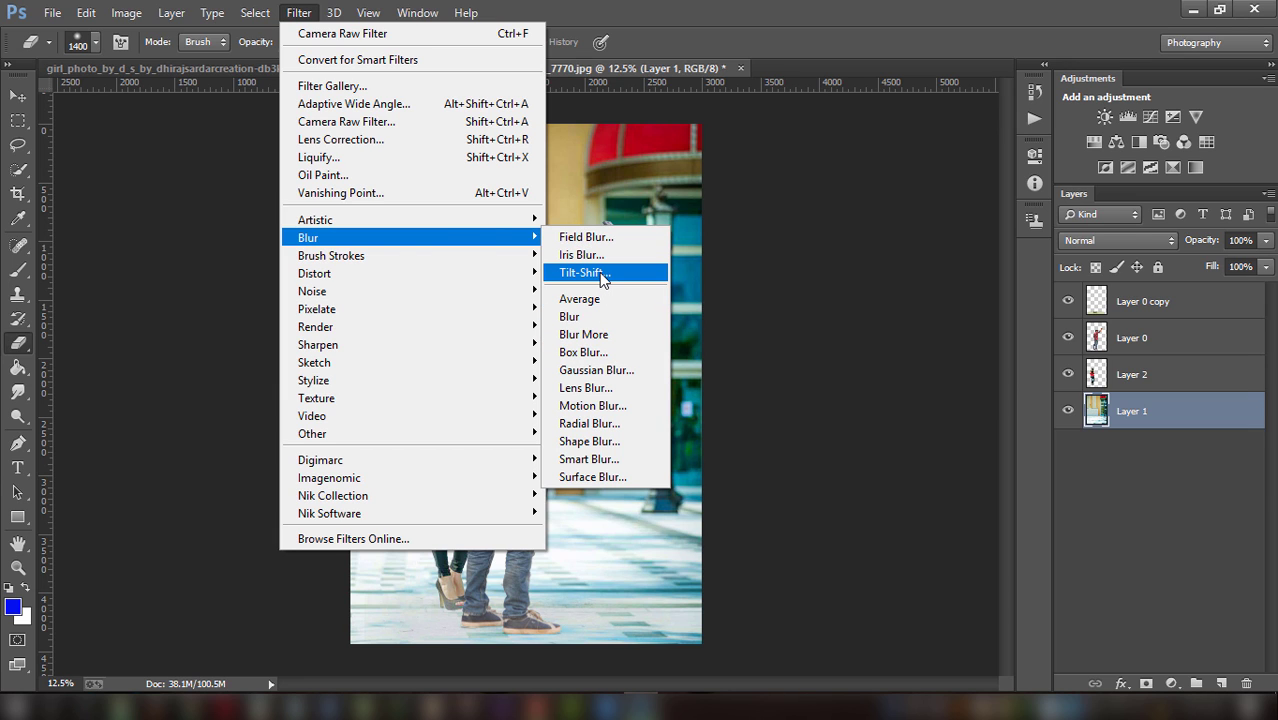
Tilt-Shift blur Layer 1 at 64 px with 21% light bokeh, focus band at the feet
left_click(601, 273)
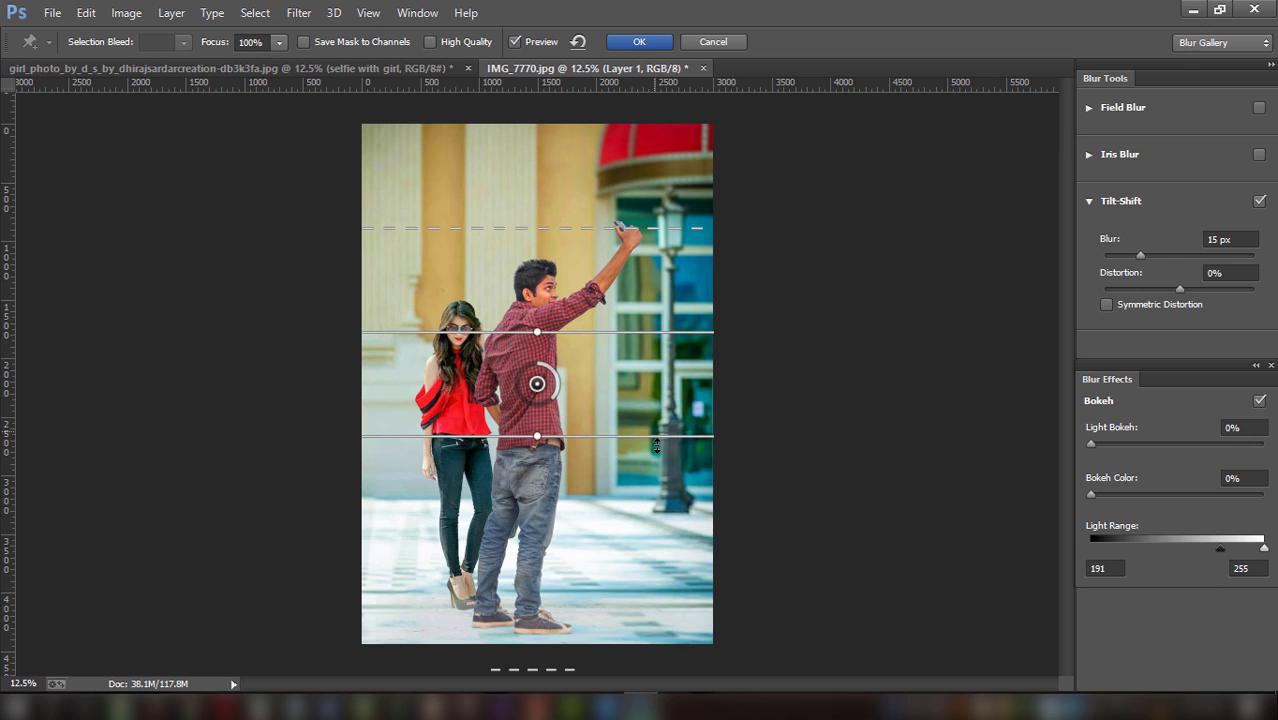
left_click_drag(537, 383, 562, 530)
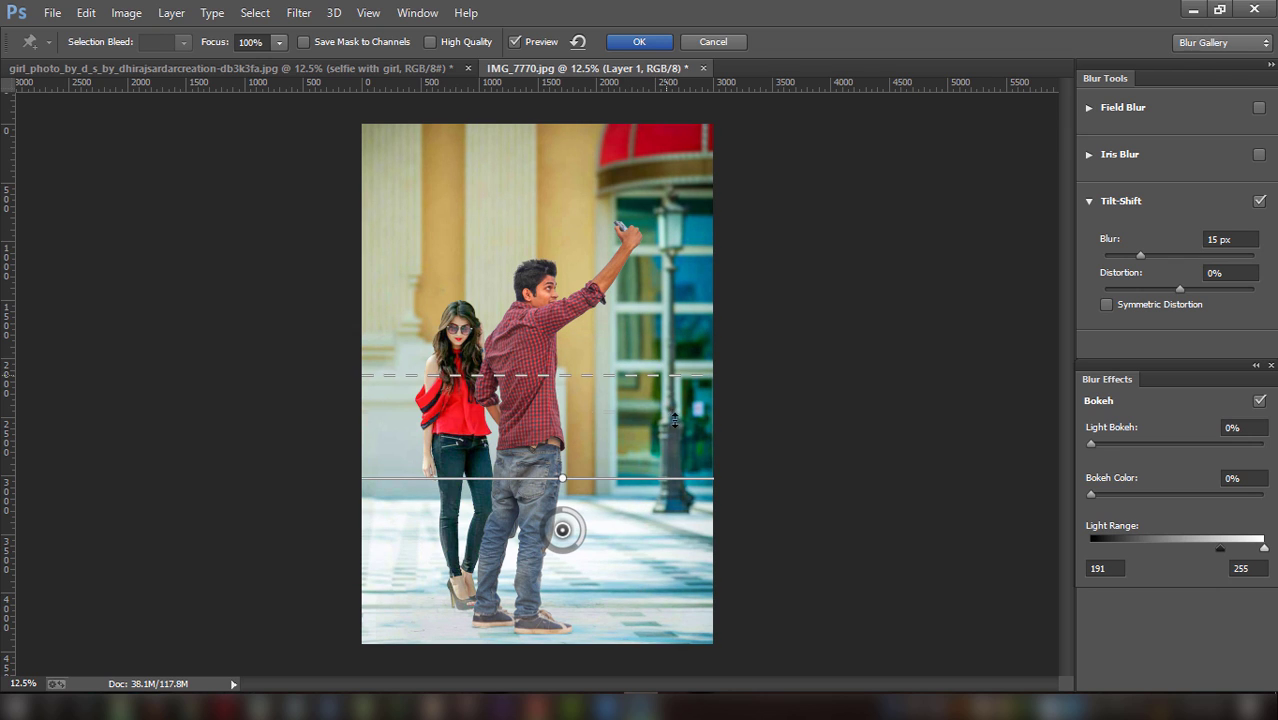
left_click_drag(665, 582, 673, 616)
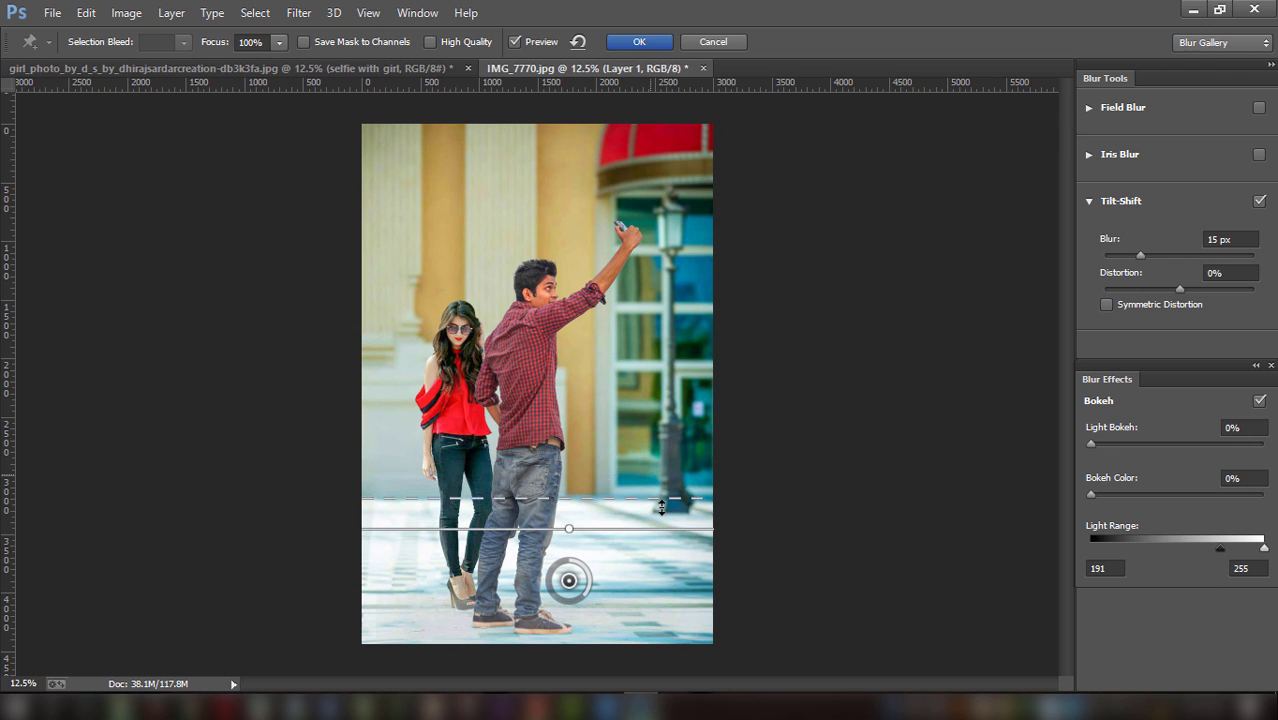
left_click(1168, 256)
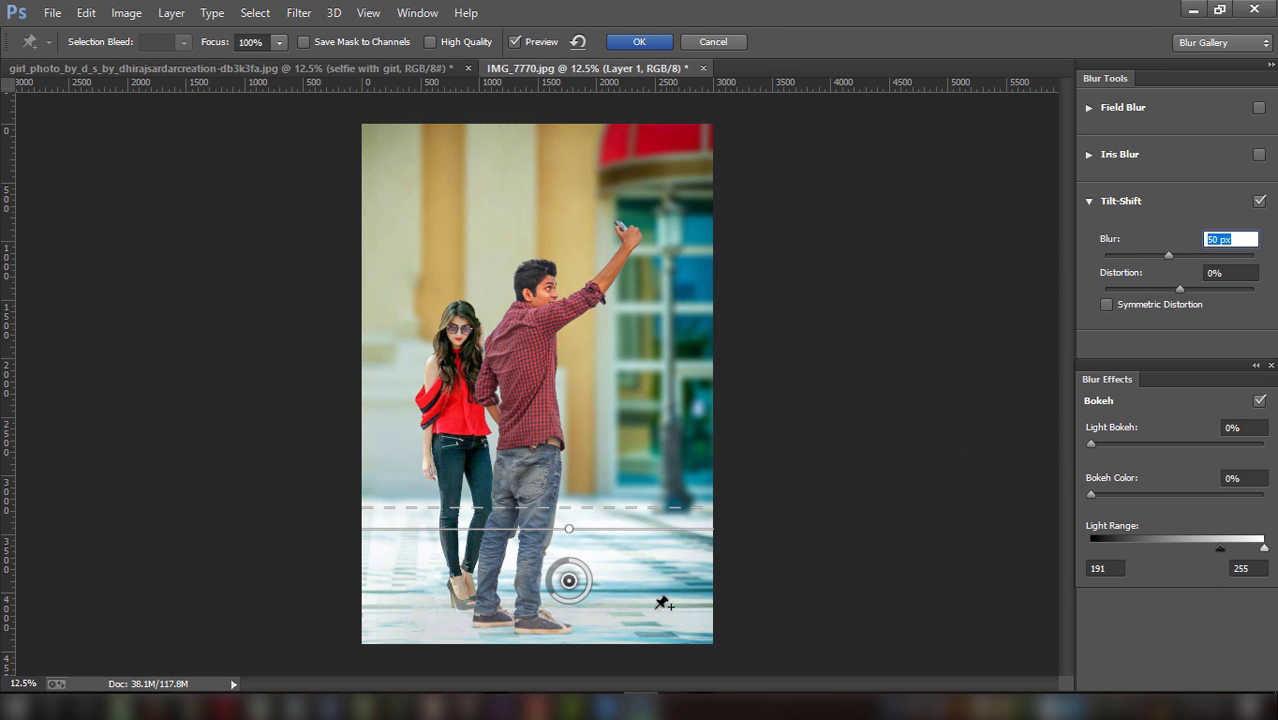
left_click_drag(662, 603, 660, 628)
left_click(1224, 318)
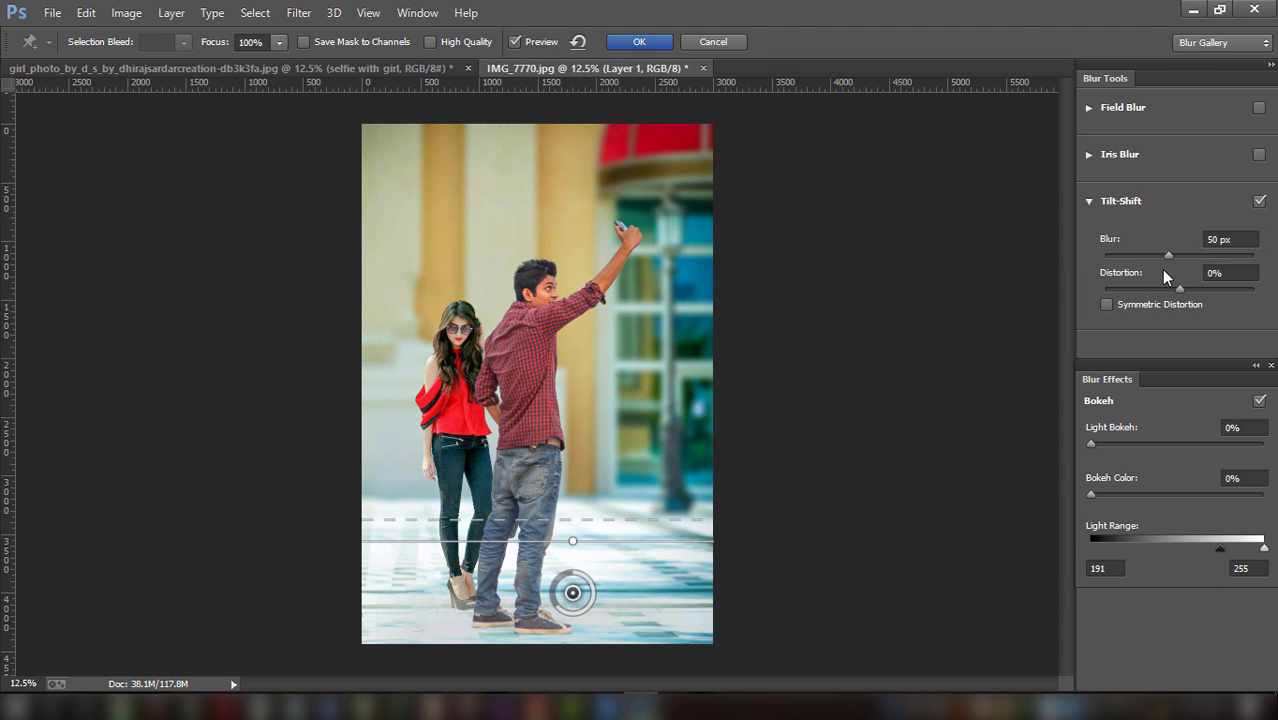
left_click_drag(1168, 256, 1156, 256)
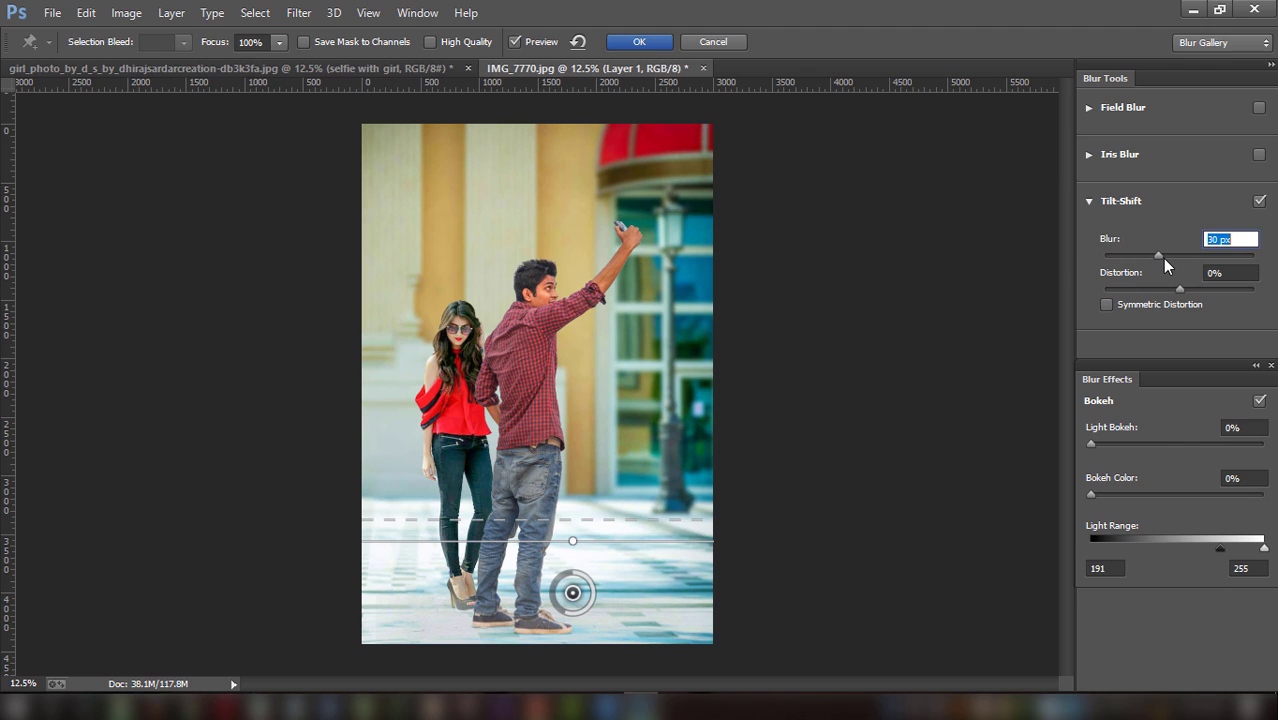
left_click_drag(627, 579, 627, 598)
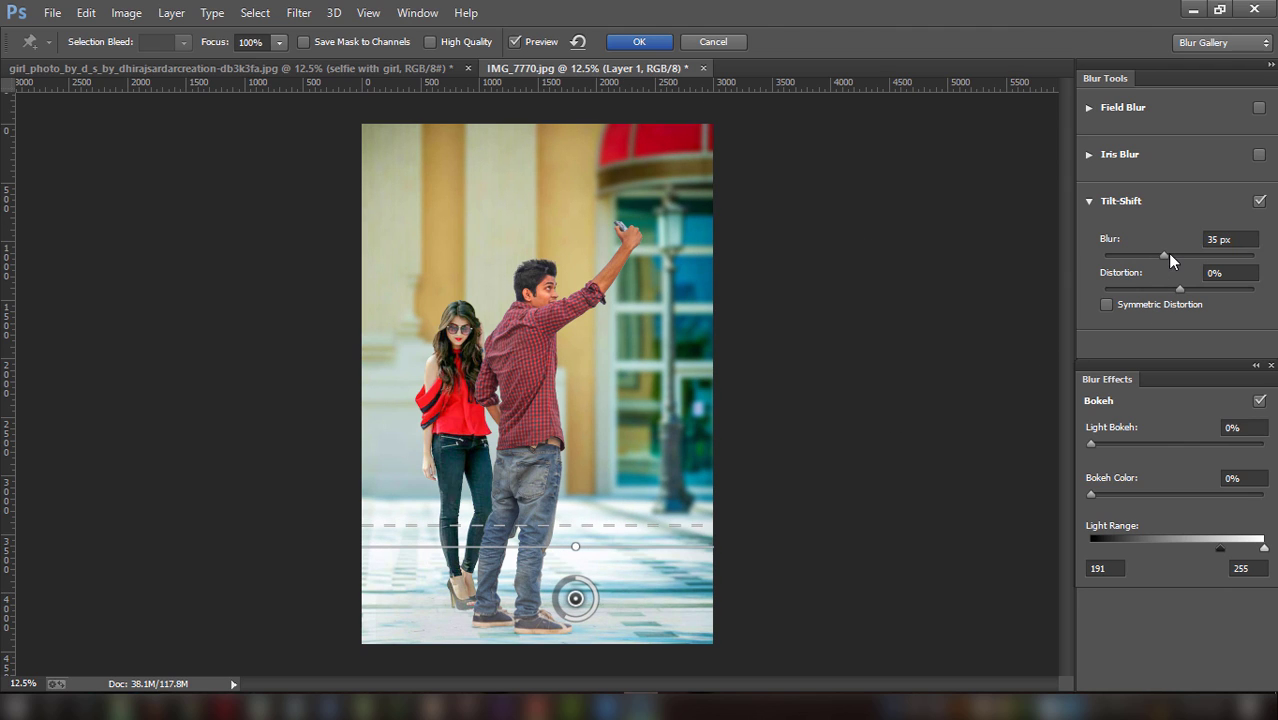
left_click_drag(1165, 255, 1170, 254)
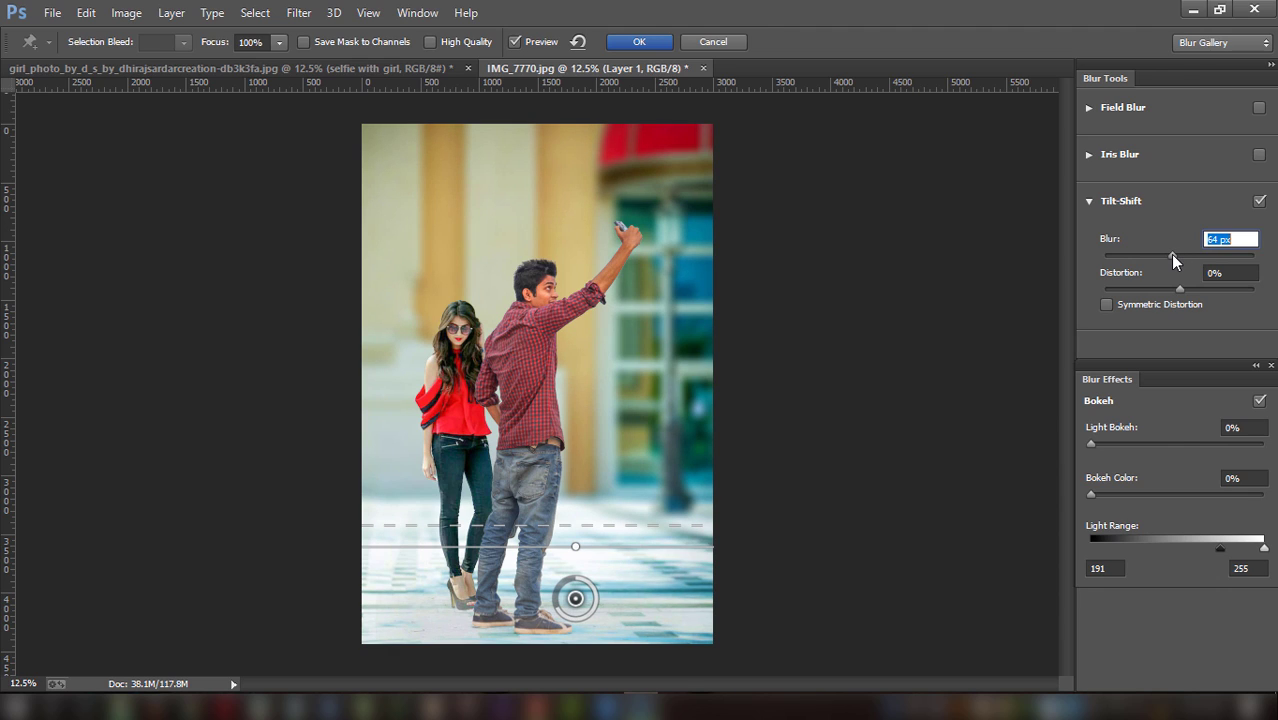
left_click(1133, 443)
left_click_drag(1141, 440, 1126, 443)
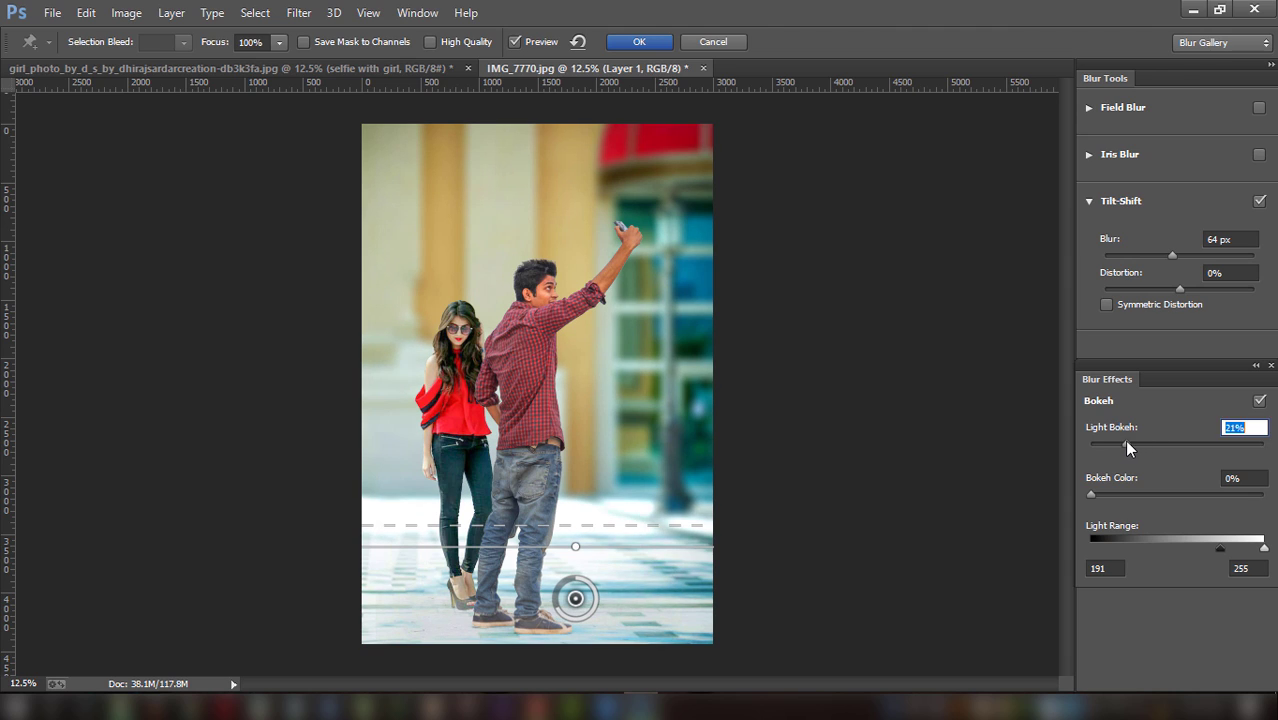
left_click(651, 45)
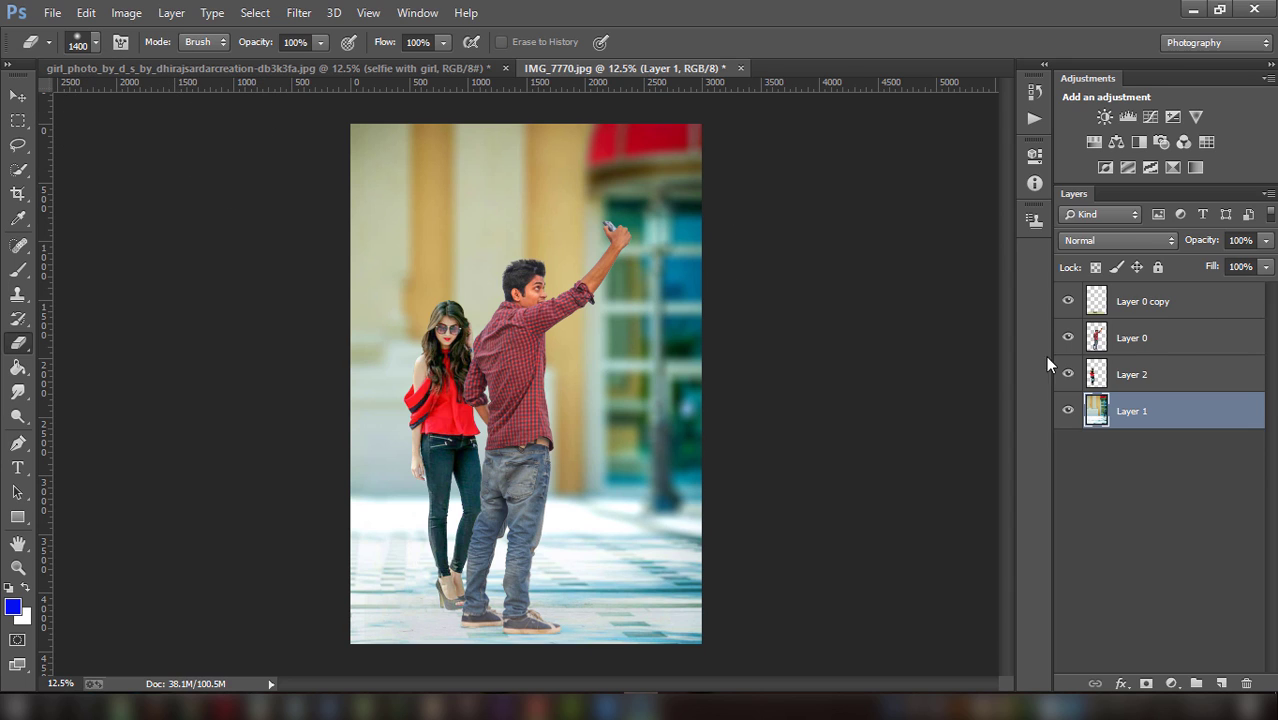
With a 300 px eraser, remove the Layer 0 copy overlay from the girl's shoe
left_click(1138, 310)
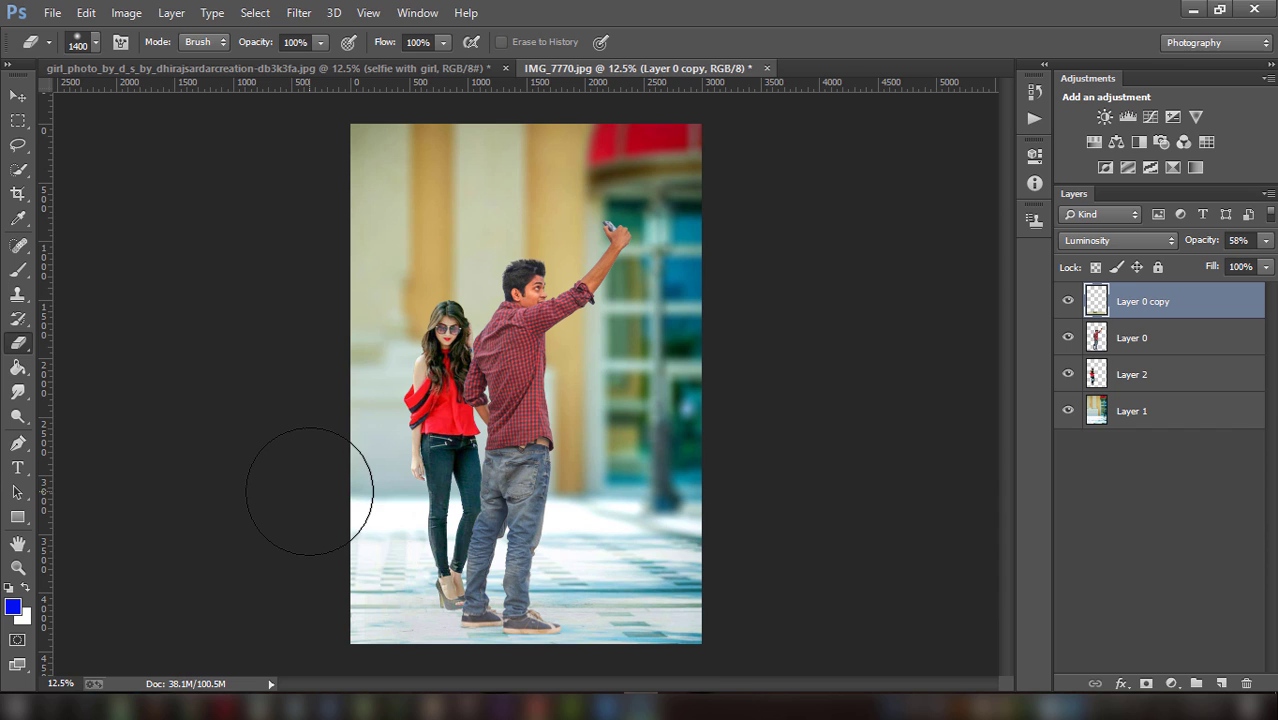
key("bracketleft")
key("bracketleft")
key("bracketleft")
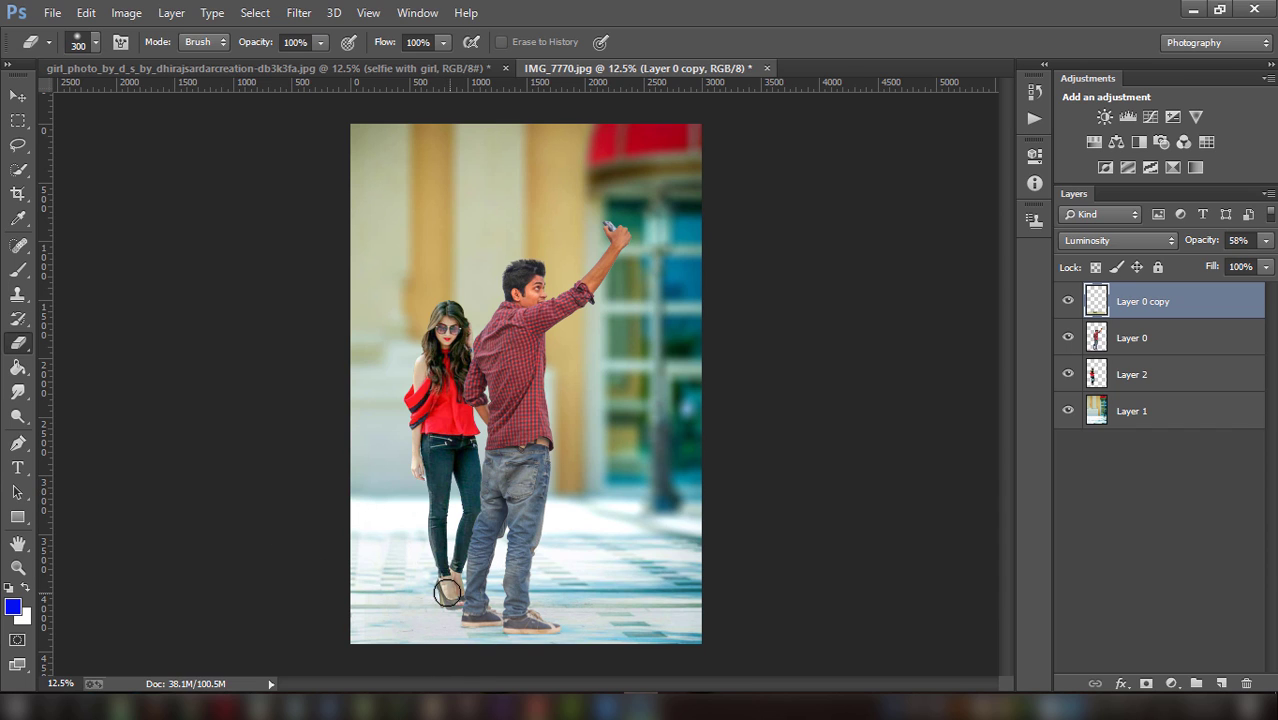
left_click_drag(447, 592, 445, 596)
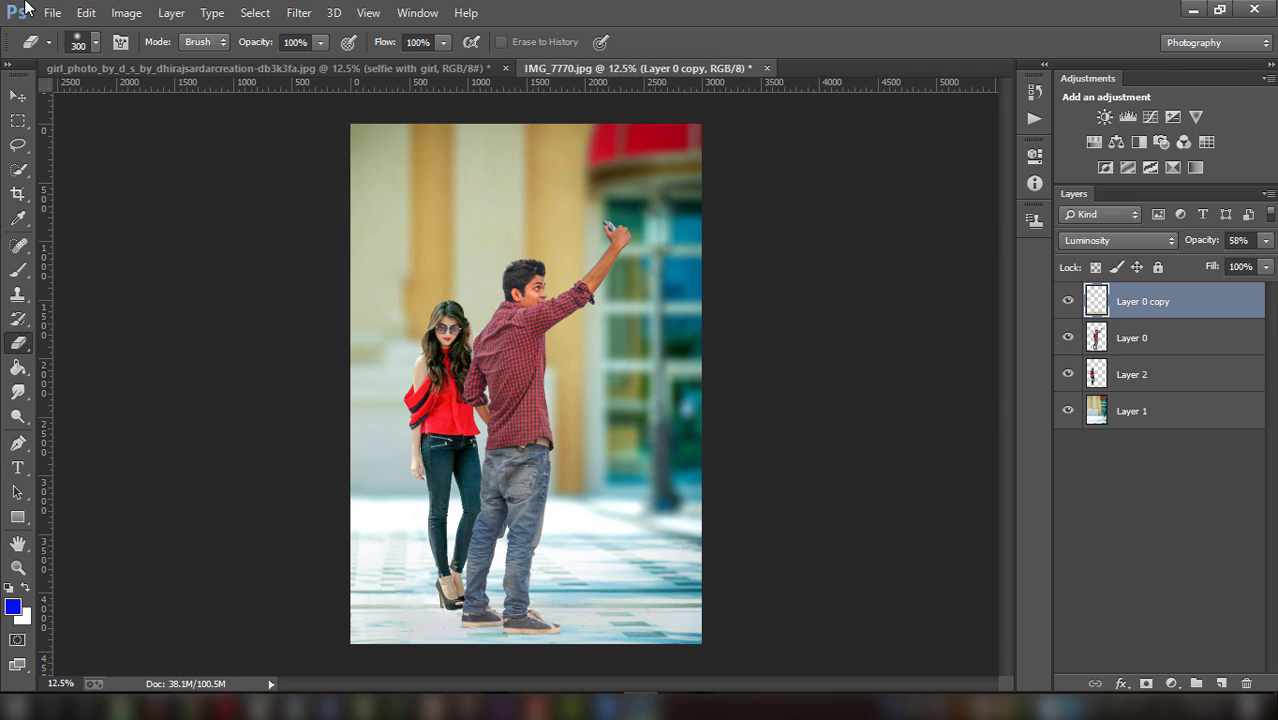
left_click(1156, 373)
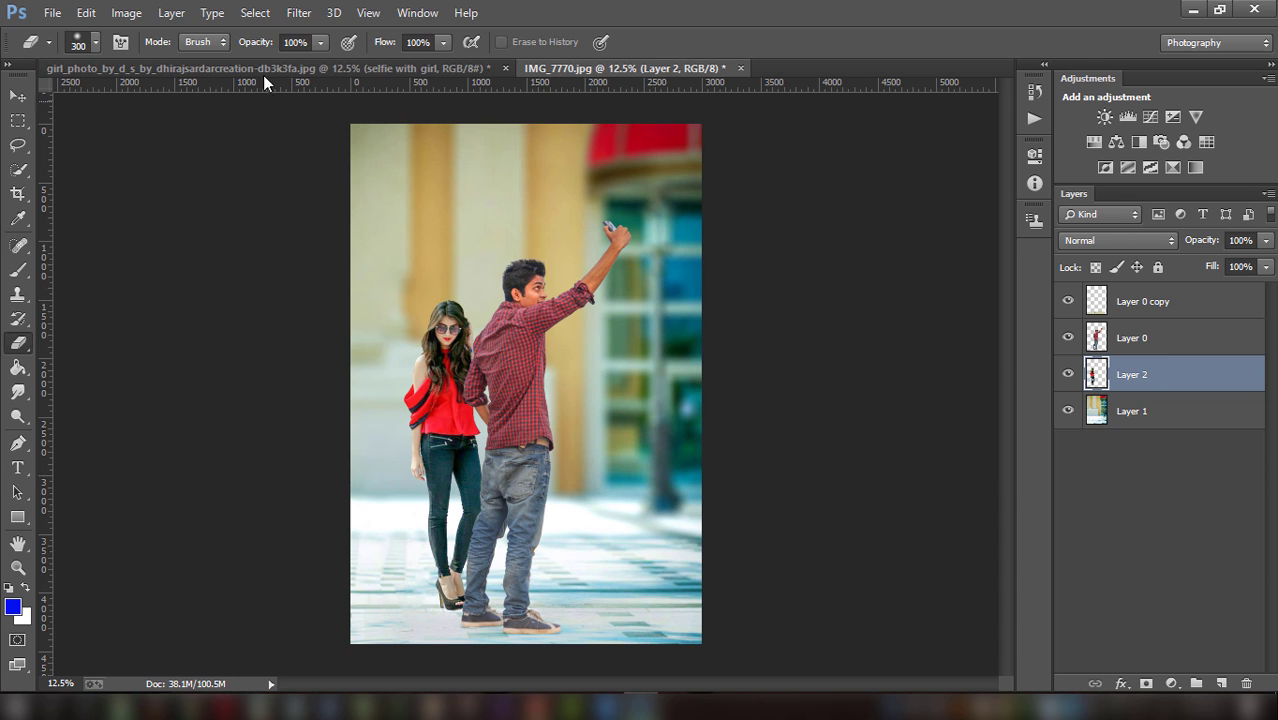
Give the girl's Layer 2 a midtones Color Balance of +9, 0, -13
left_click(126, 13)
mouse_move(154, 61)
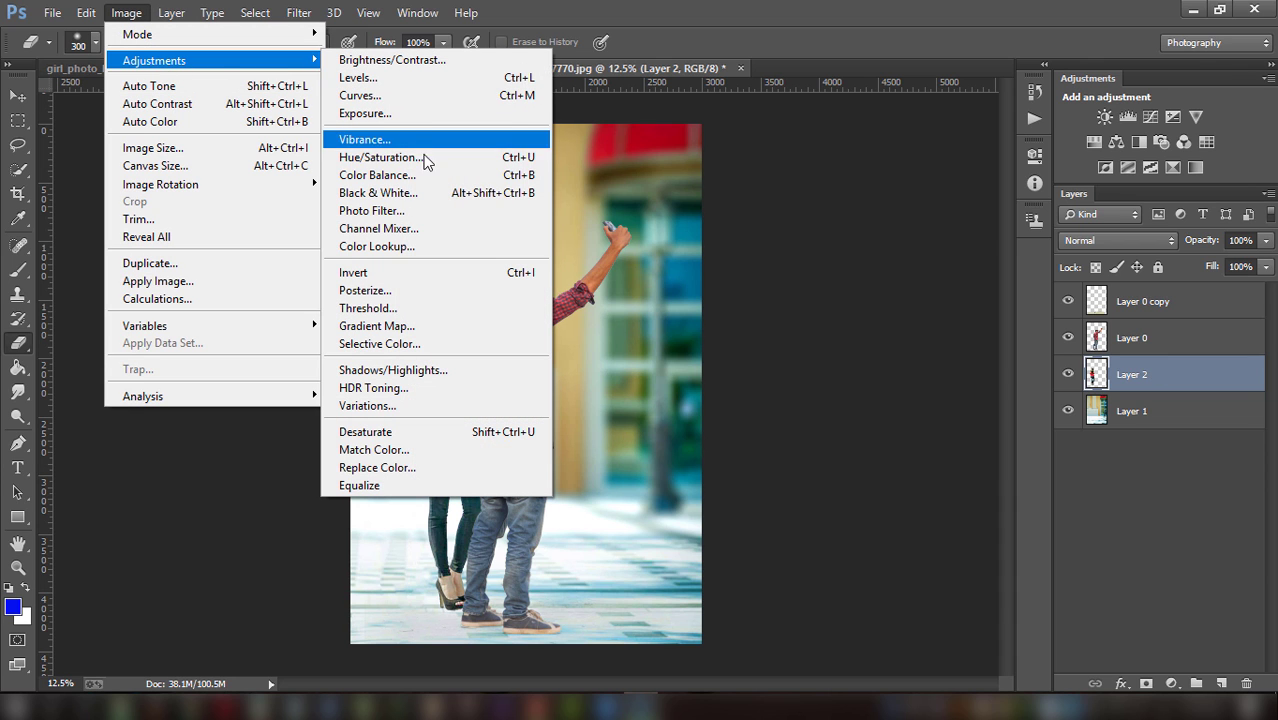
left_click(438, 174)
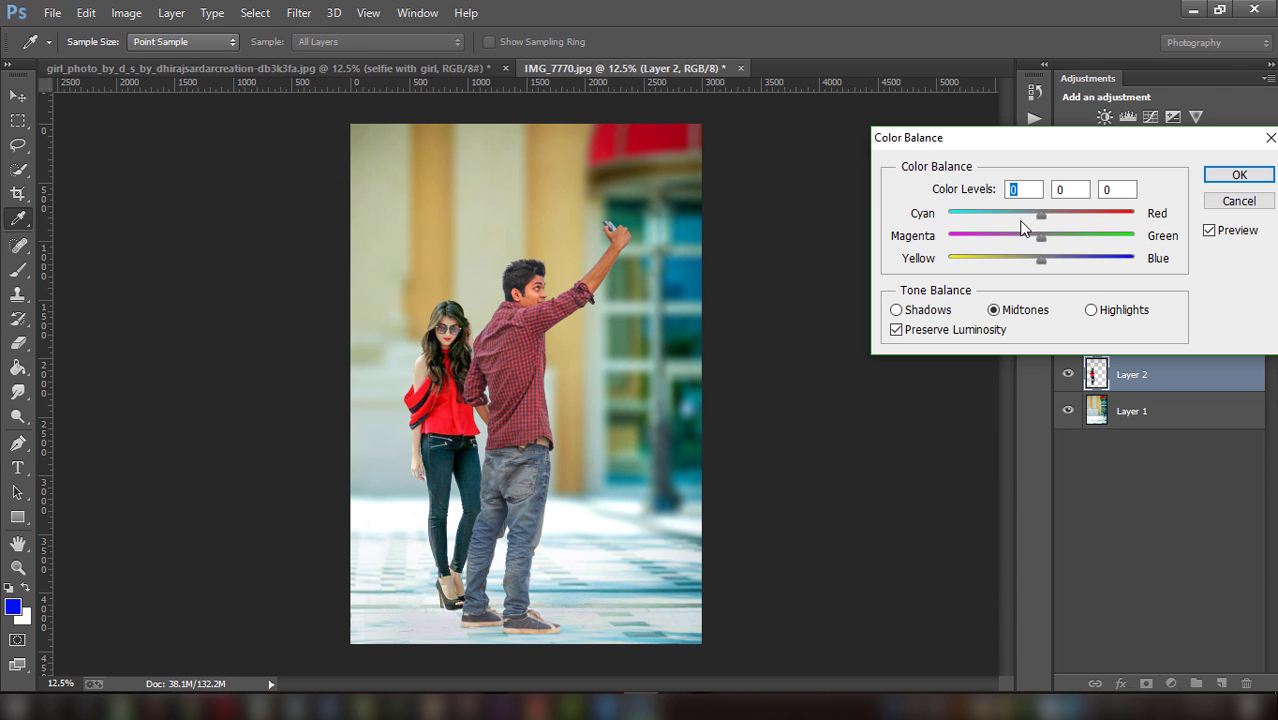
left_click_drag(1040, 260, 1032, 258)
left_click_drag(1030, 260, 1029, 258)
left_click_drag(1039, 211, 1049, 212)
left_click(1232, 176)
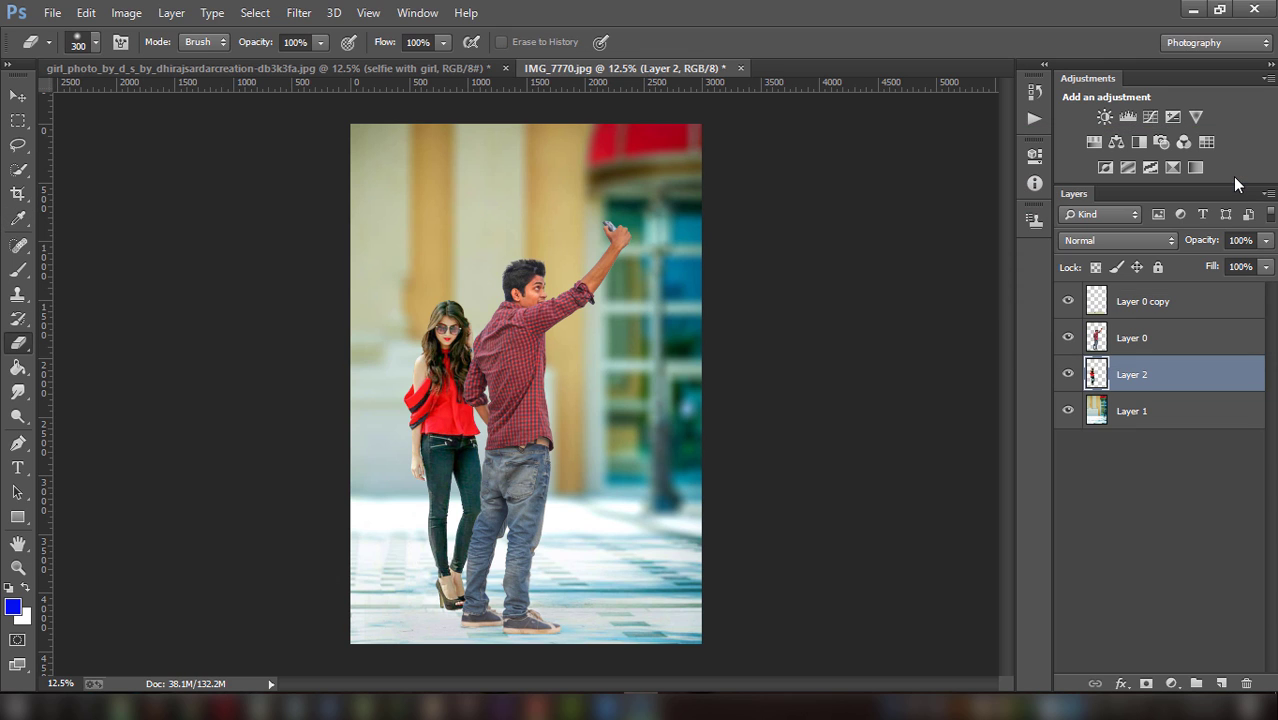
left_click(1145, 340)
left_click(299, 12)
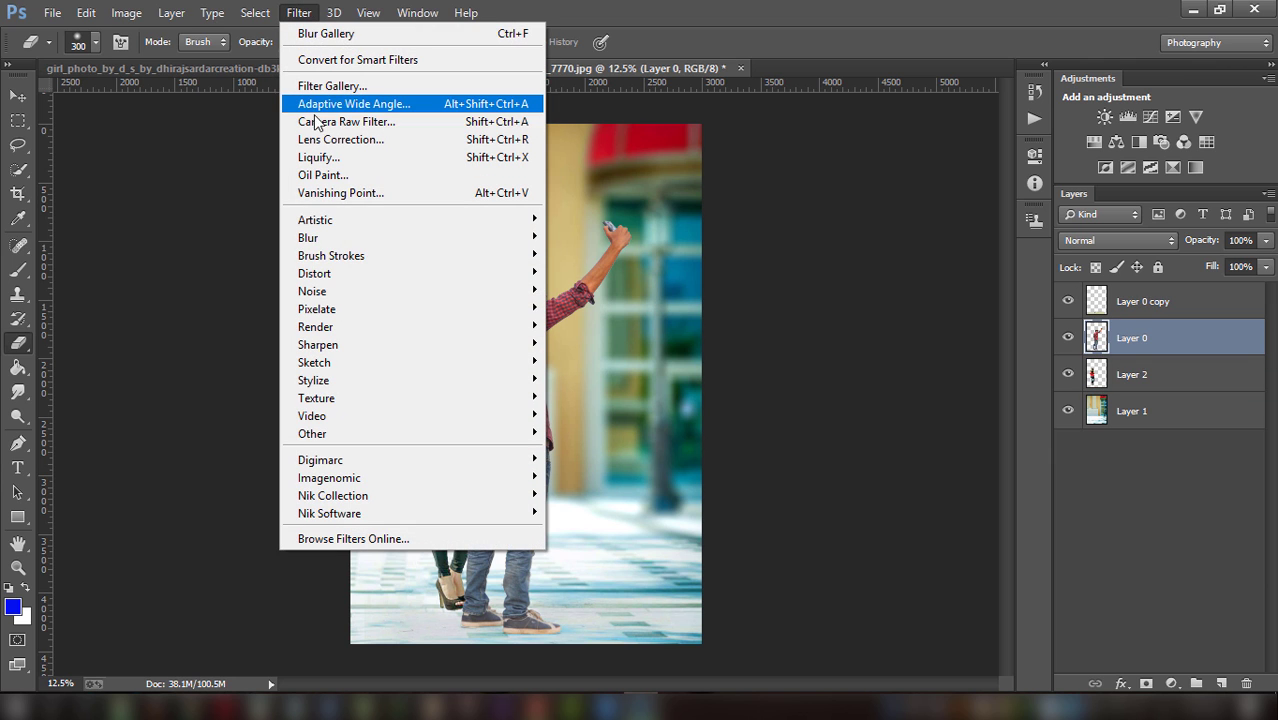
In Camera Raw, lift shadows, add sharpening 19, and adjust orange, red and magenta luminance
left_click(318, 121)
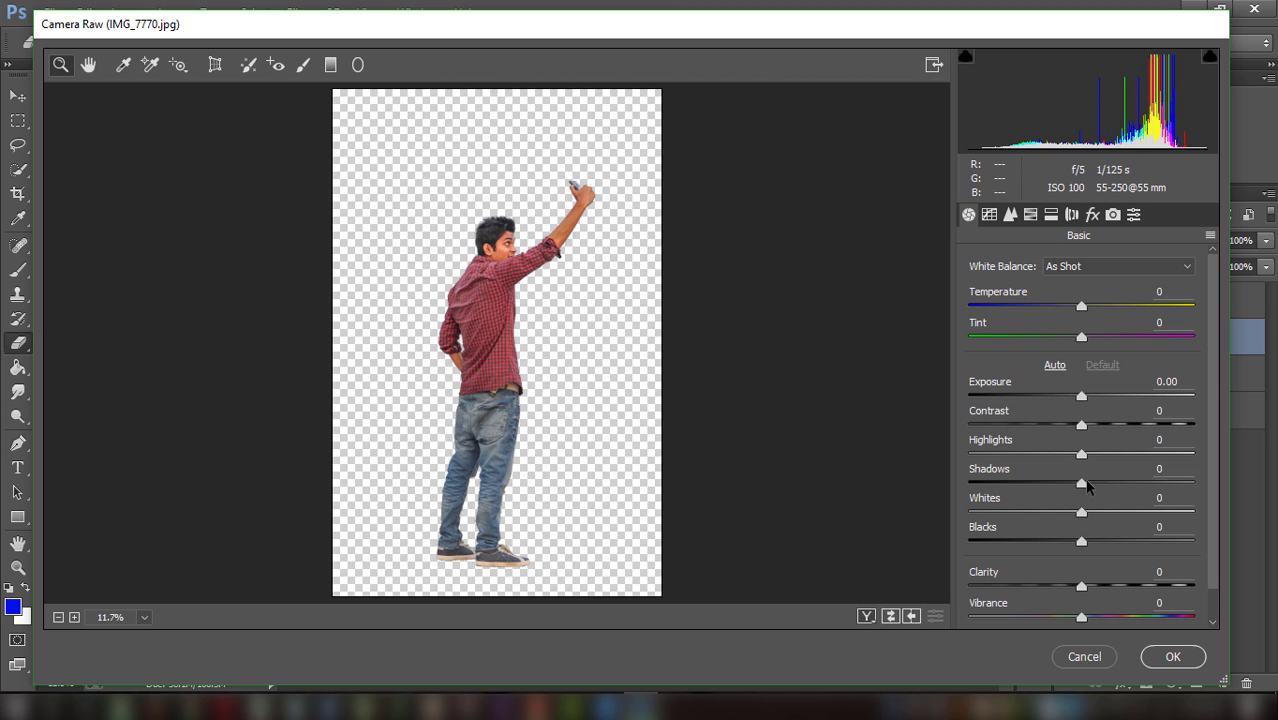
left_click_drag(1083, 484, 1105, 452)
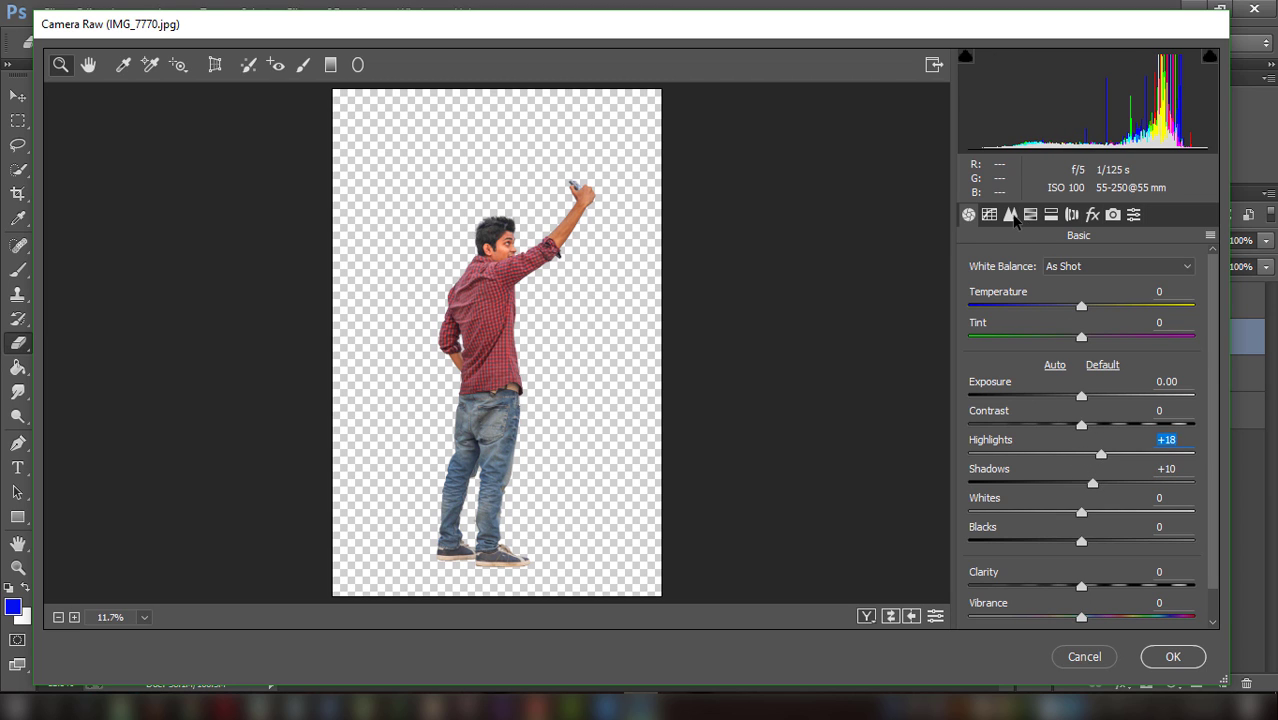
left_click(1010, 214)
left_click_drag(1002, 289, 996, 290)
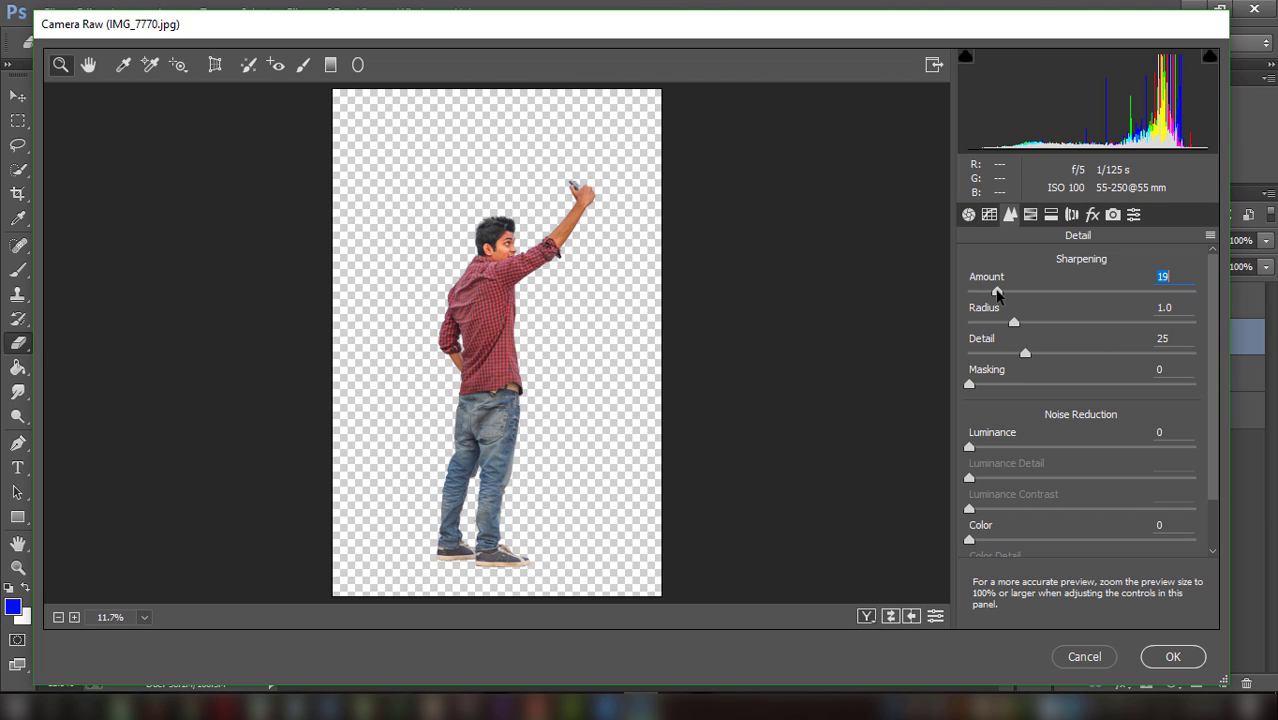
left_click(1030, 214)
left_click(1085, 288)
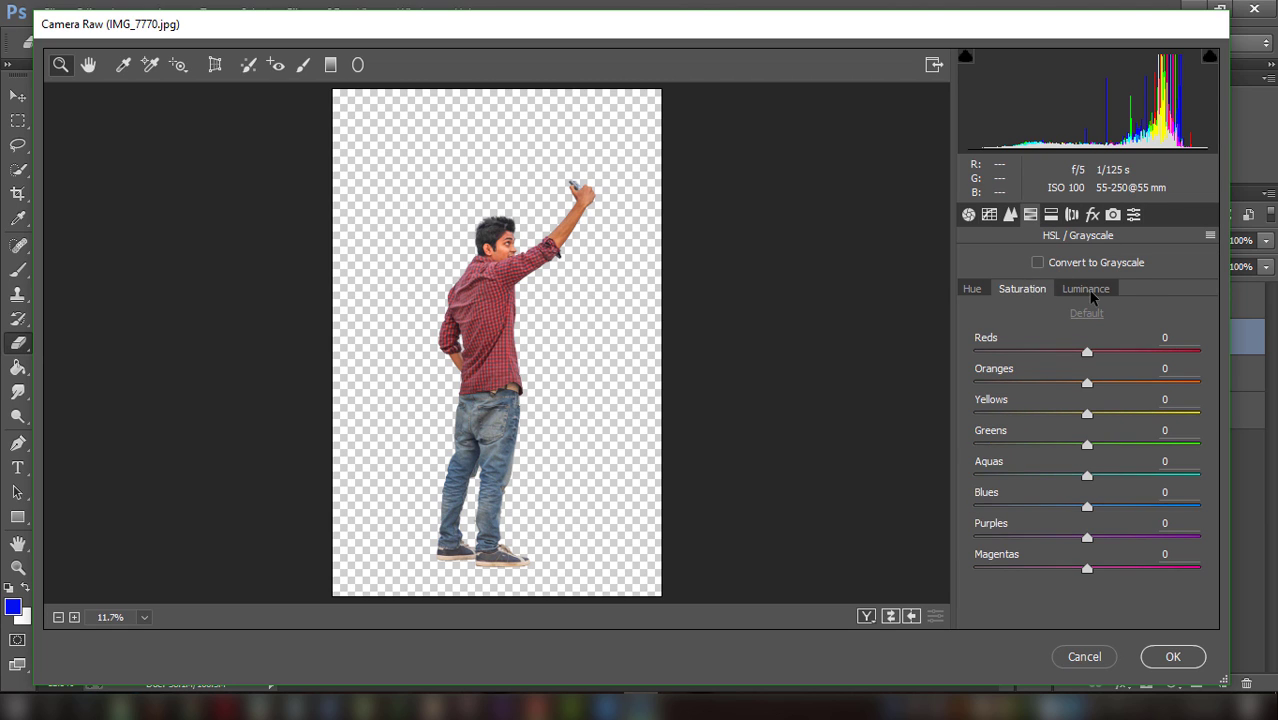
left_click_drag(1088, 381, 1114, 380)
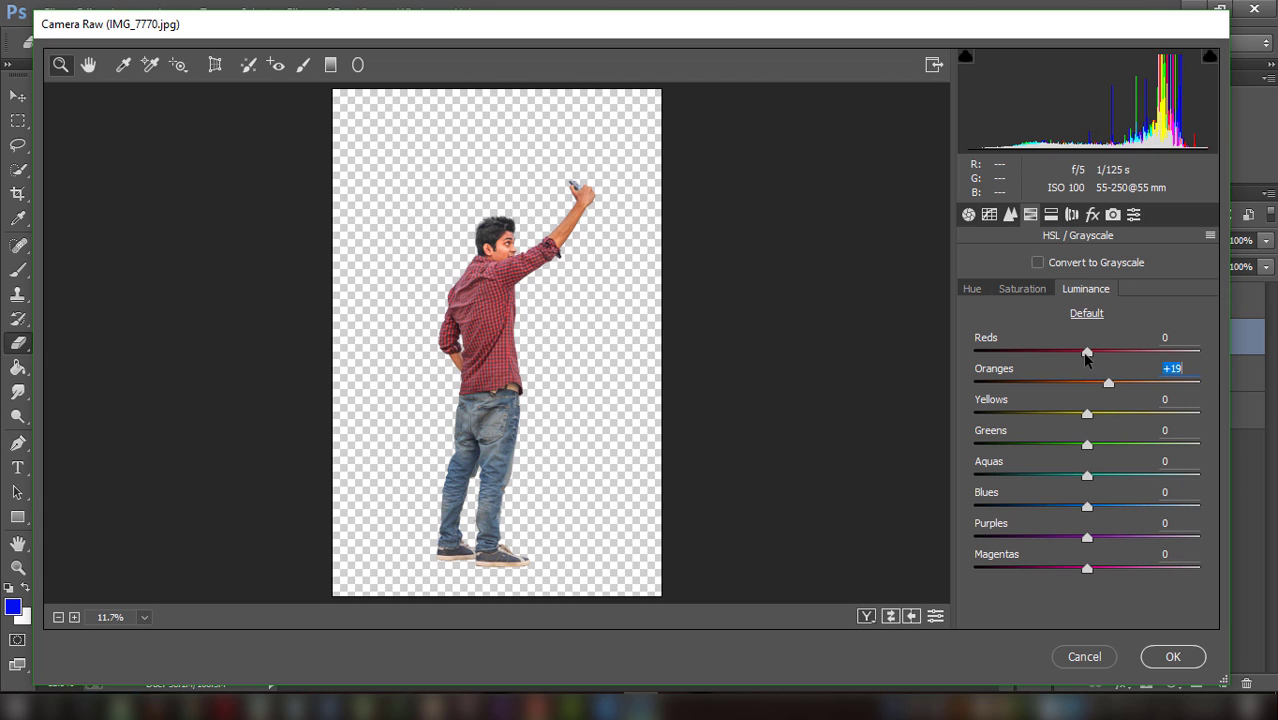
left_click_drag(1087, 352, 1071, 352)
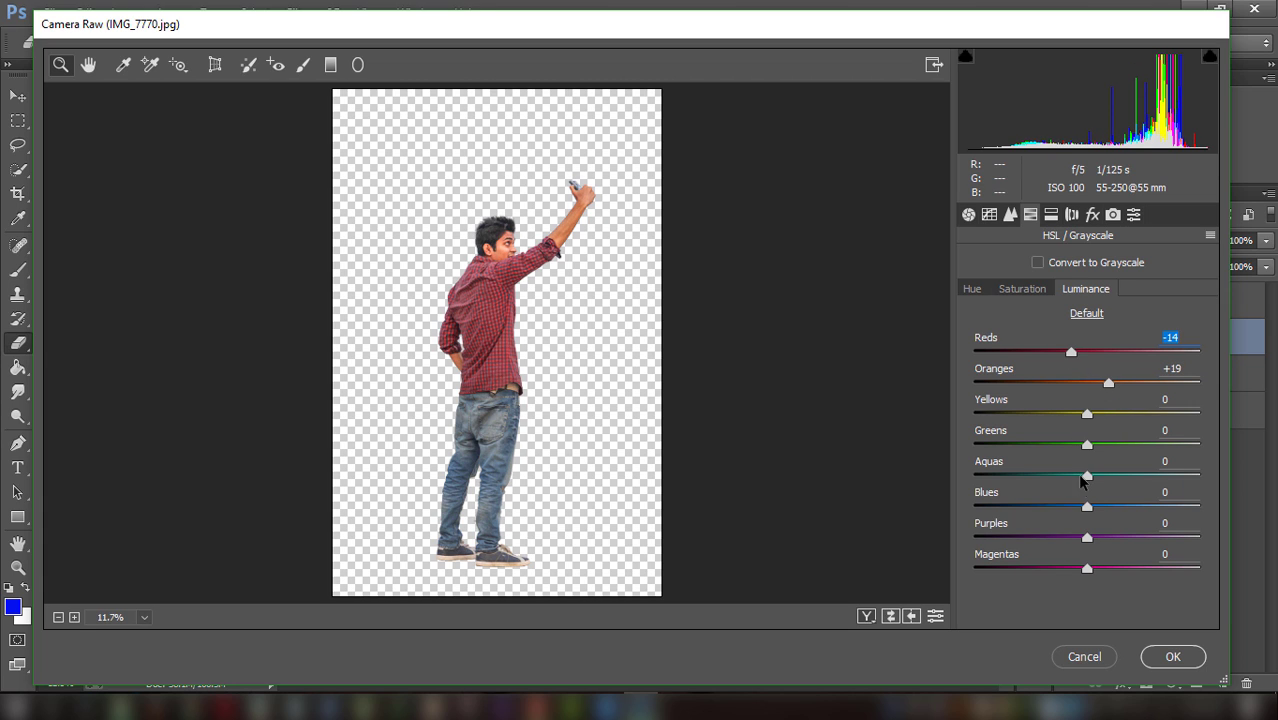
left_click_drag(1087, 568, 1071, 568)
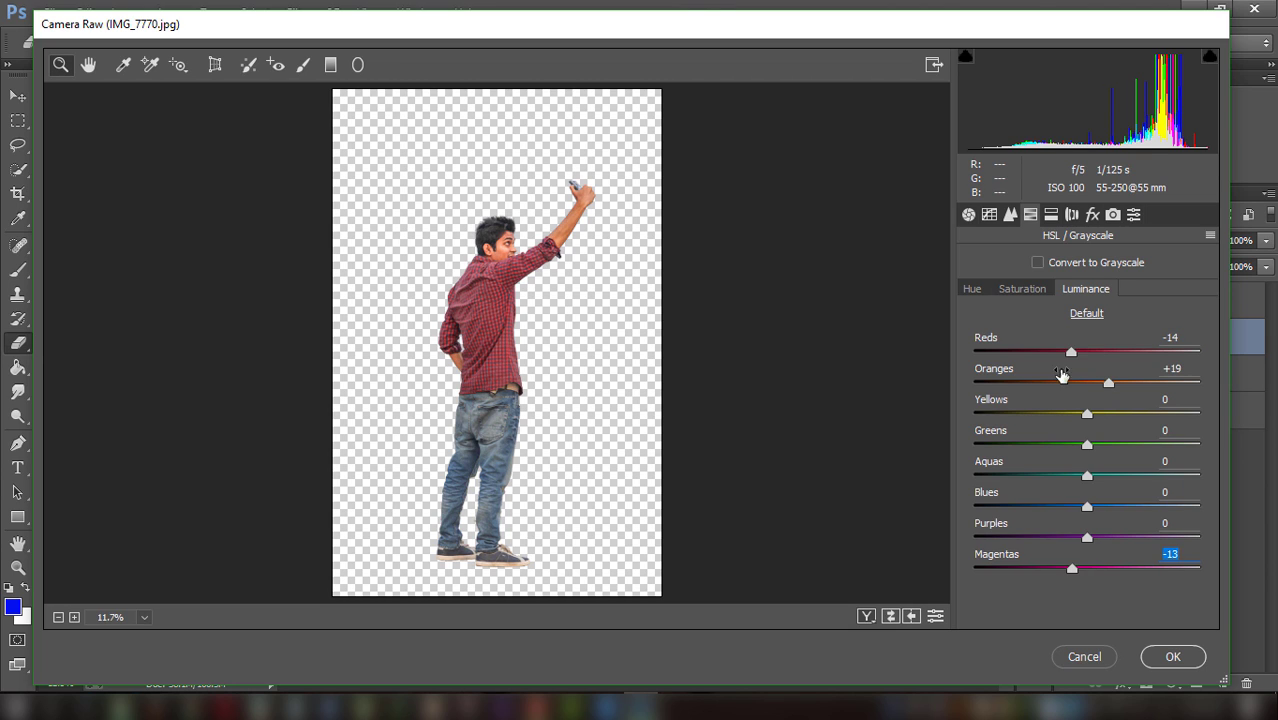
Set HSL saturation to Oranges -11, Blues +48 and Reds +41, and apply the filter
left_click(1019, 290)
left_click_drag(1087, 383, 1074, 383)
left_click_drag(1087, 506, 1142, 499)
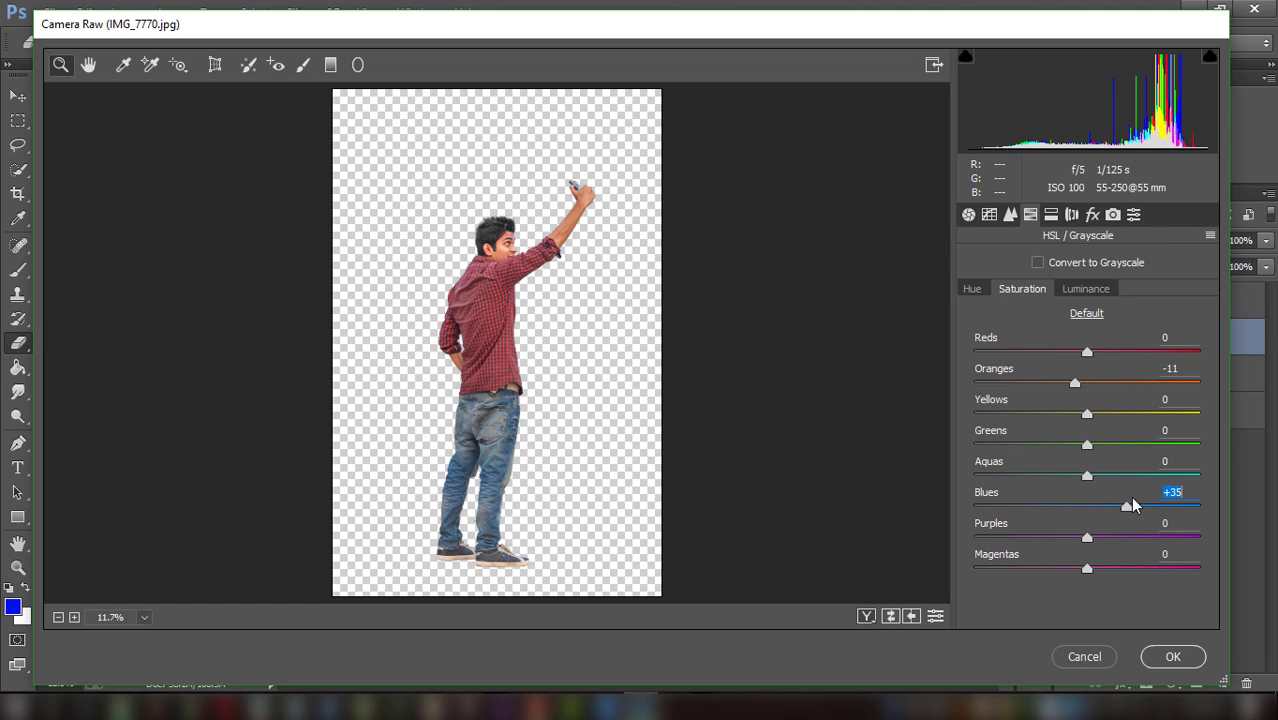
left_click(1127, 507)
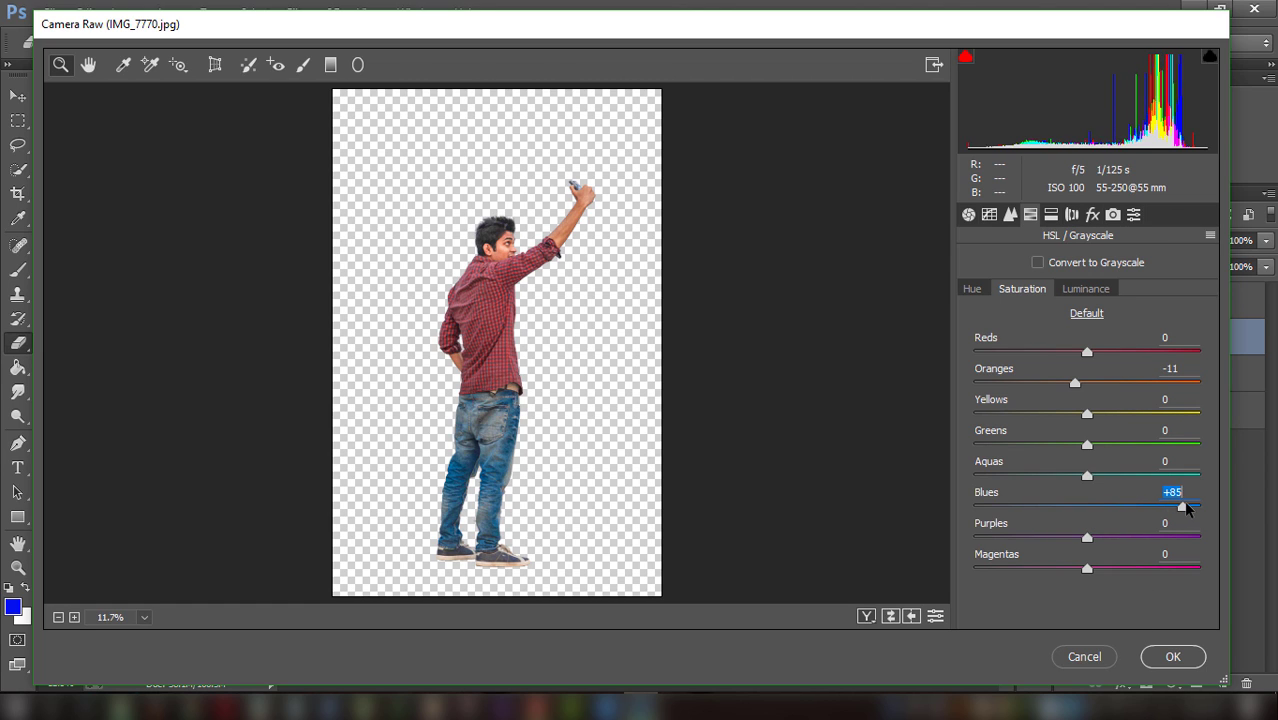
left_click(1142, 509)
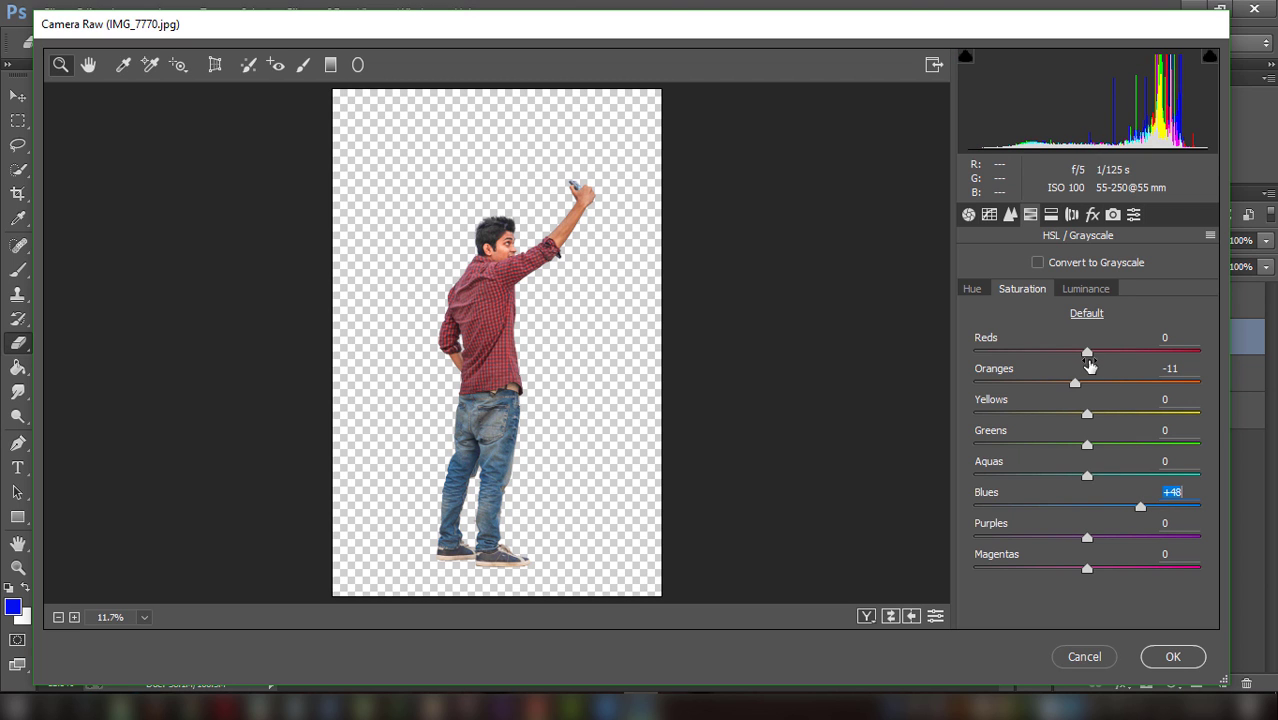
left_click_drag(1087, 352, 1130, 351)
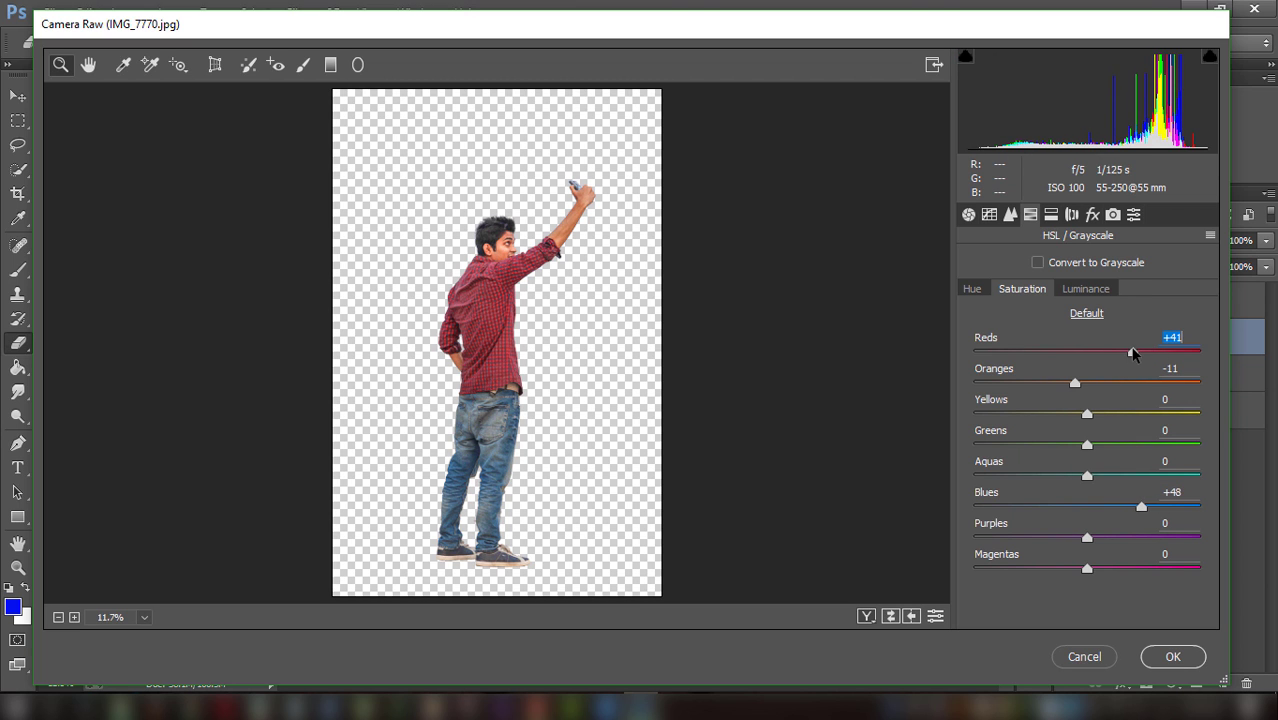
left_click(1173, 656)
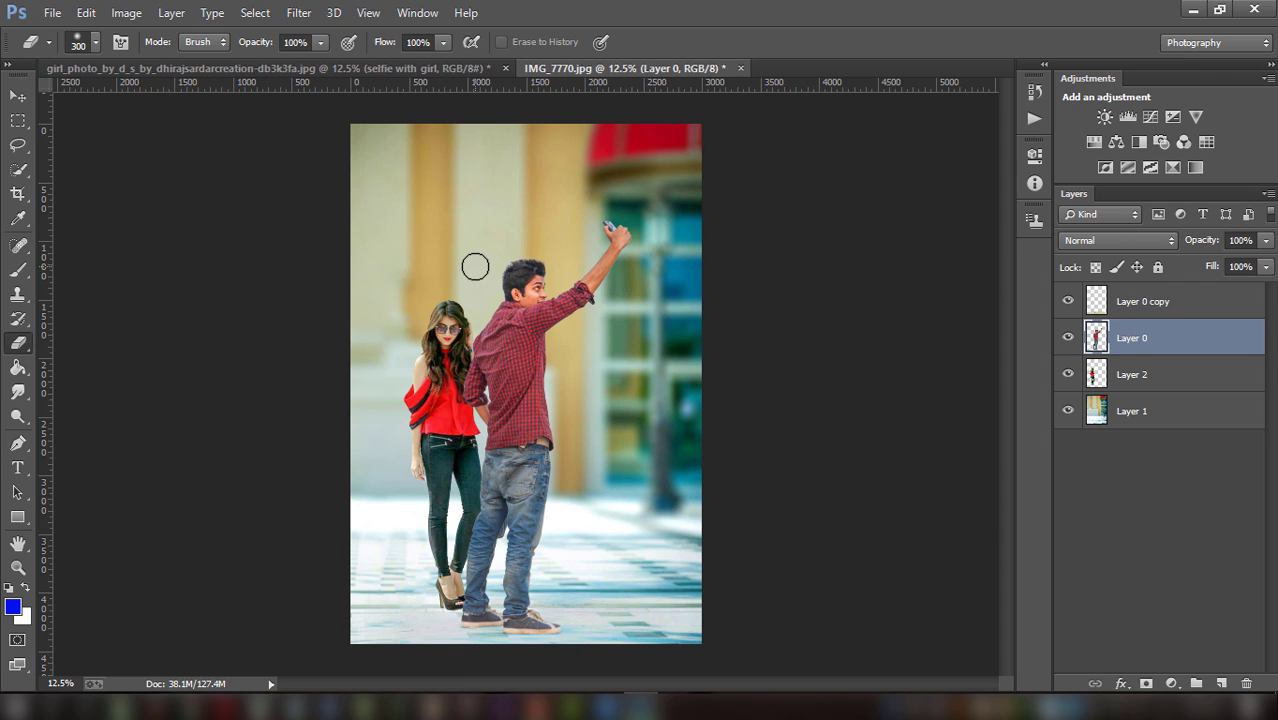
left_click(296, 12)
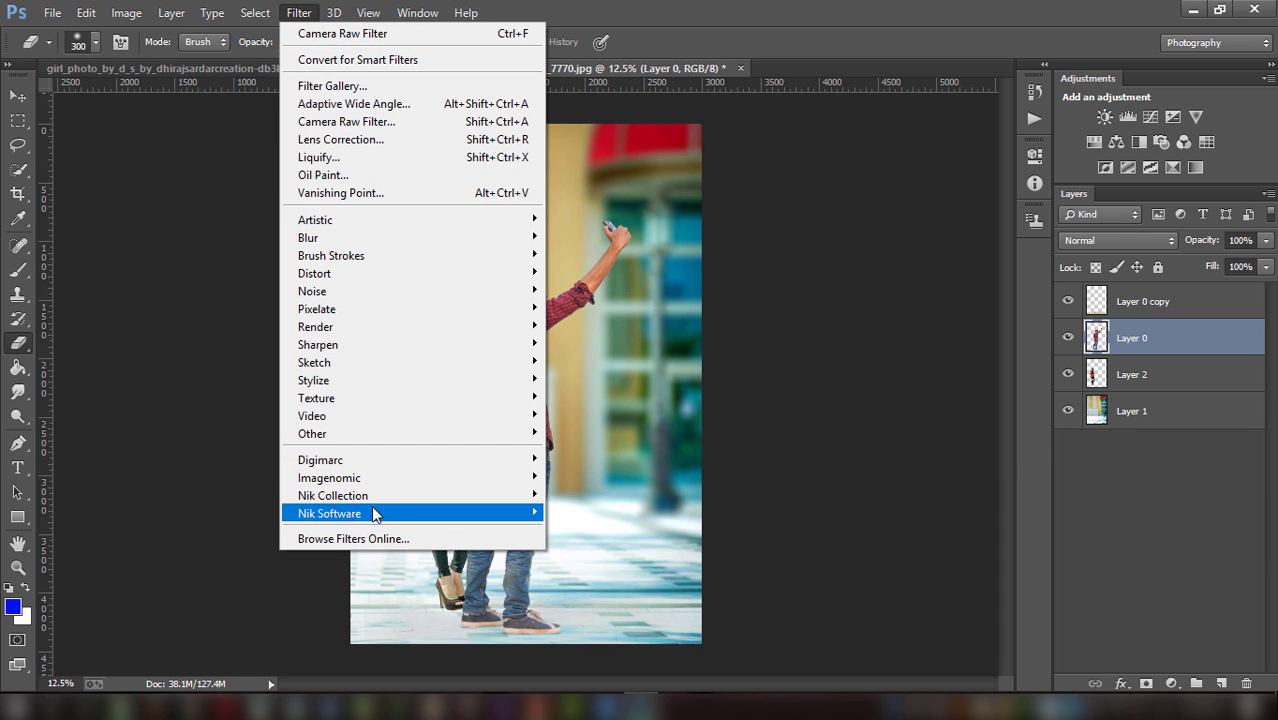
mouse_move(329, 513)
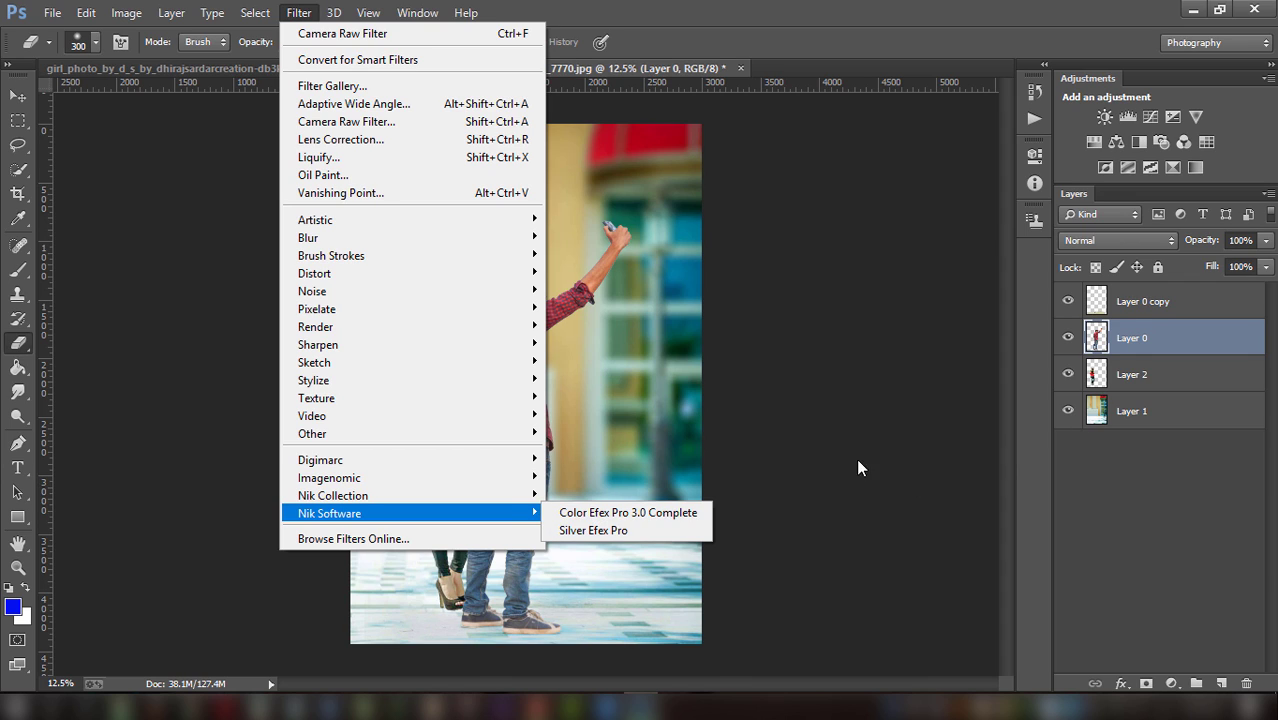
left_click(611, 515)
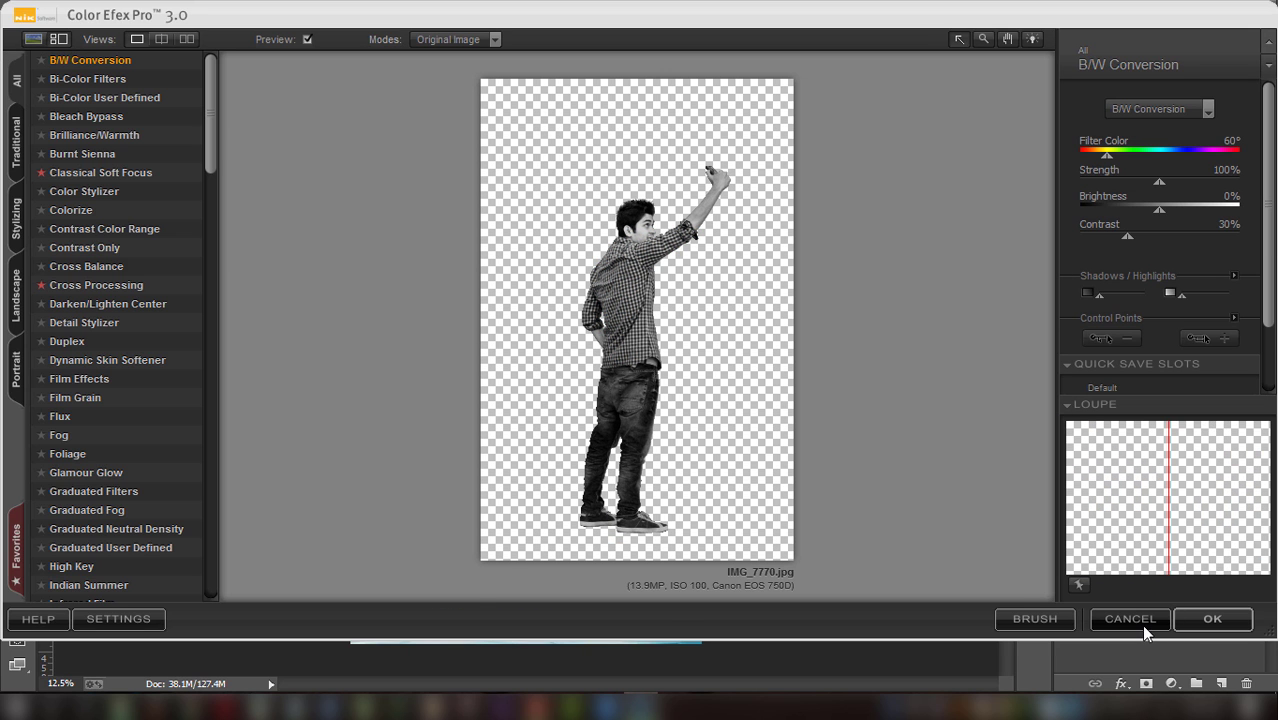
left_click(1143, 622)
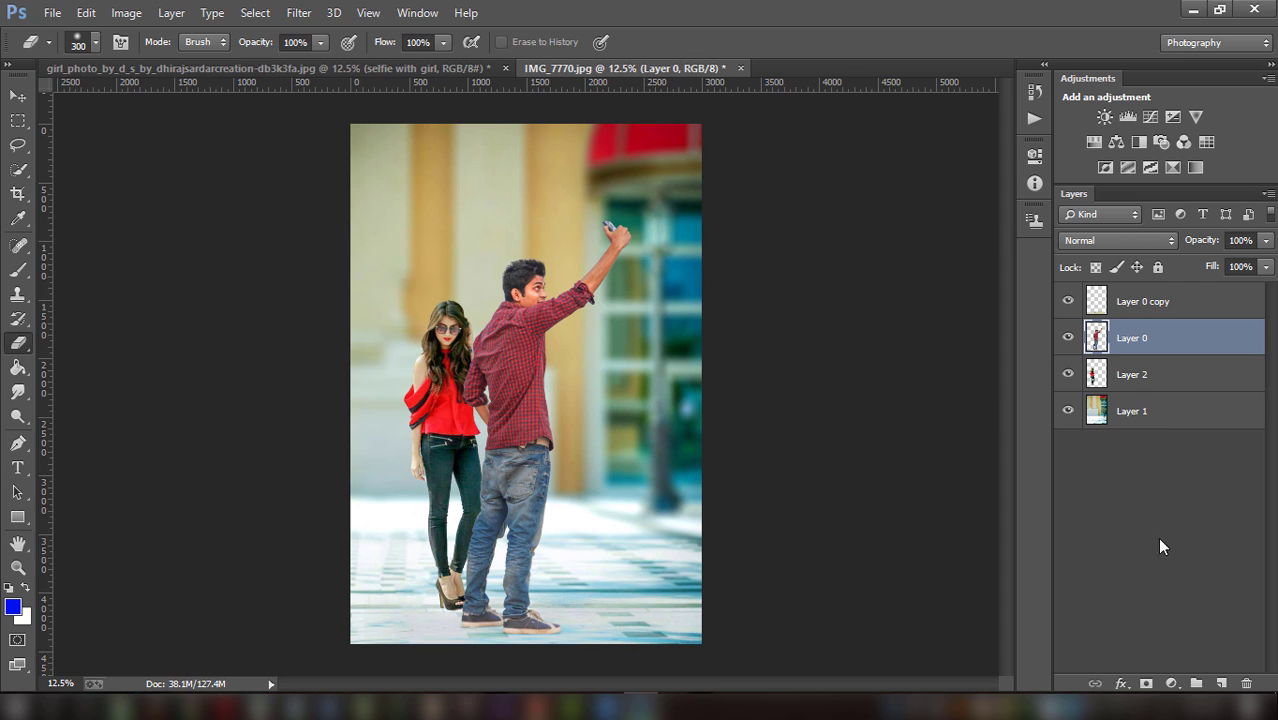
Select all four layers and stamp them into a merged Layer 3 with Ctrl+Alt+Shift+E
left_click(1143, 408)
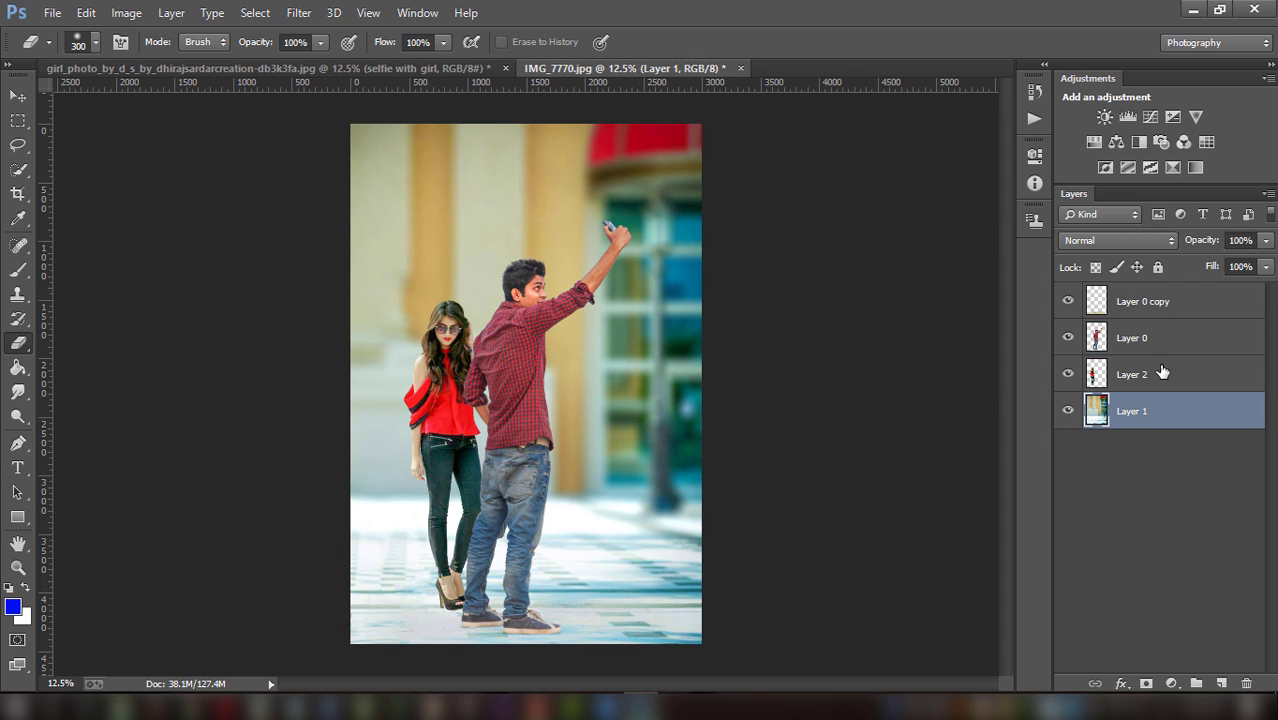
left_click(1163, 370, "shift")
left_click(1165, 337, "shift")
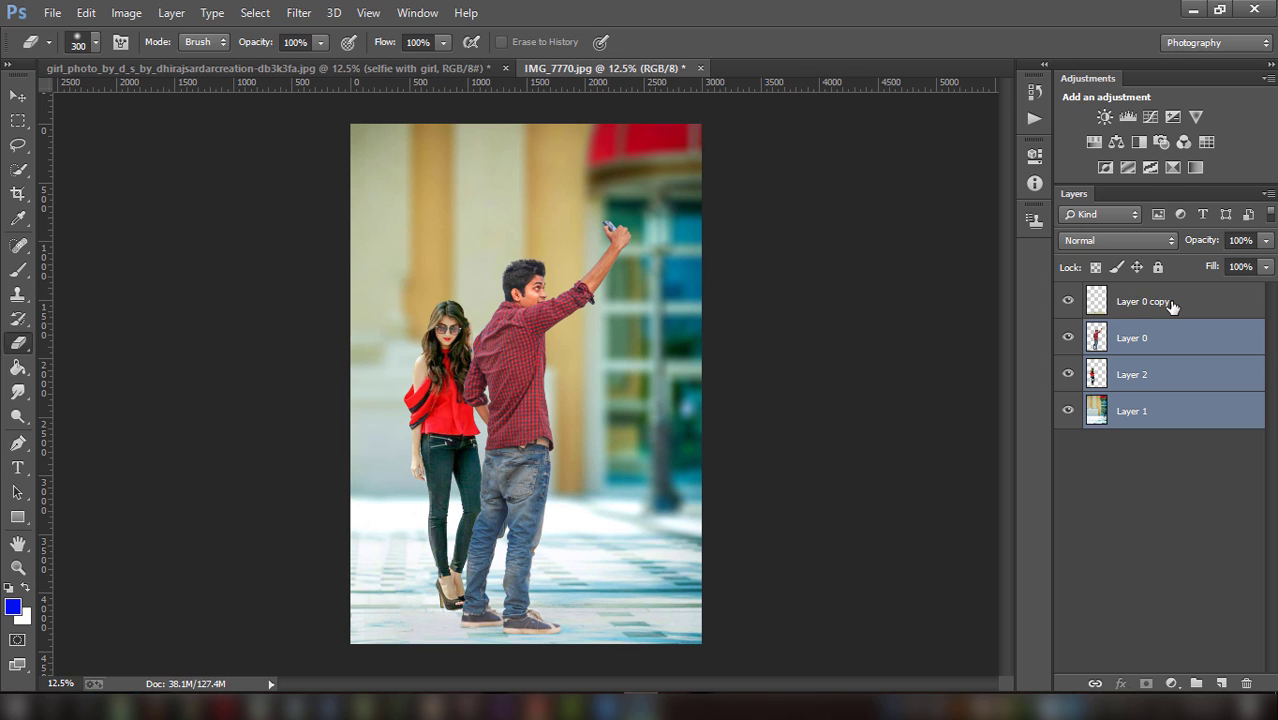
left_click(1172, 303, "shift")
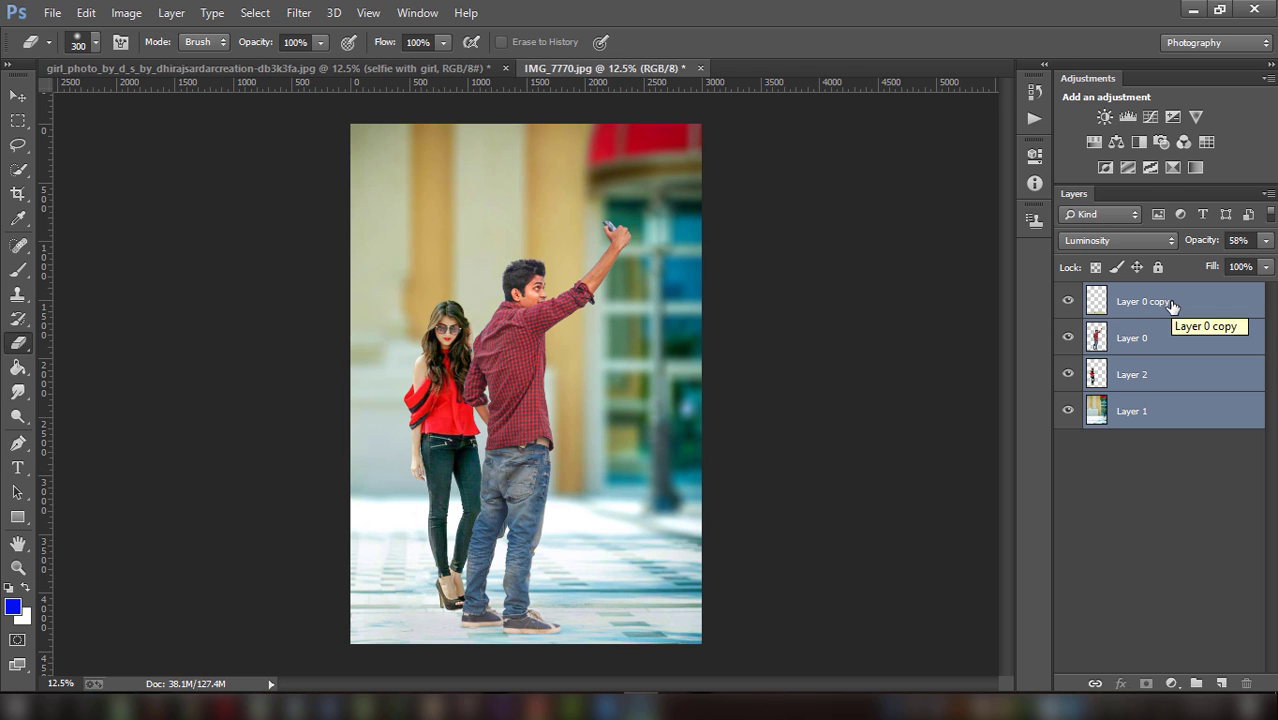
key("ctrl+shift+alt+e")
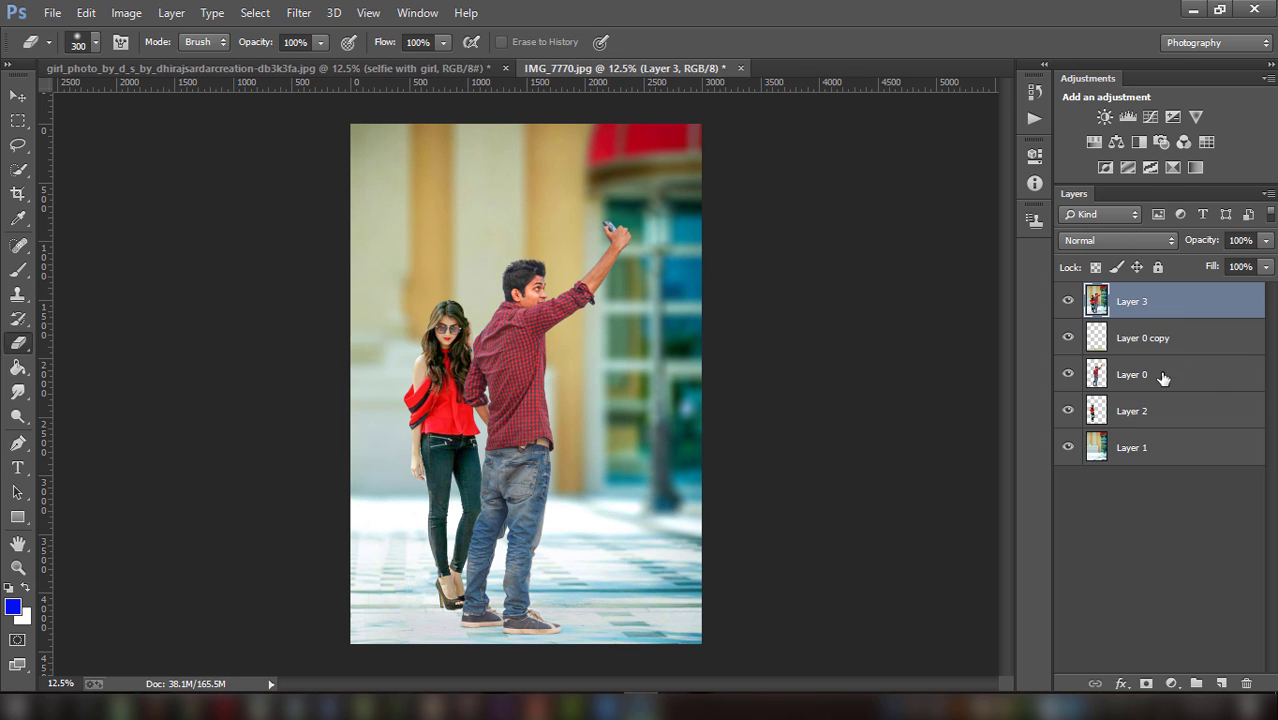
Group the four original layers into Group 1, leaving merged Layer 3 selected
left_click(1172, 346)
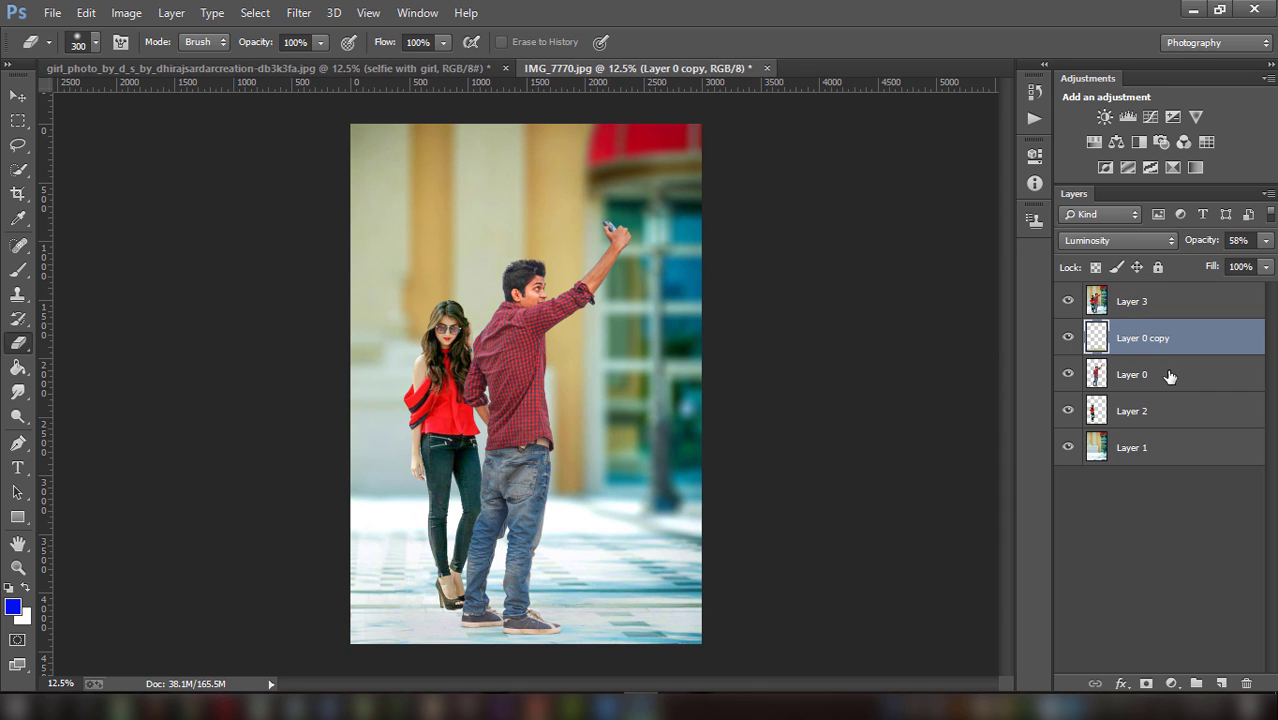
left_click(1168, 376, "shift")
left_click(1170, 414, "shift")
left_click(1171, 453, "shift")
left_click_drag(1171, 453, 1208, 665)
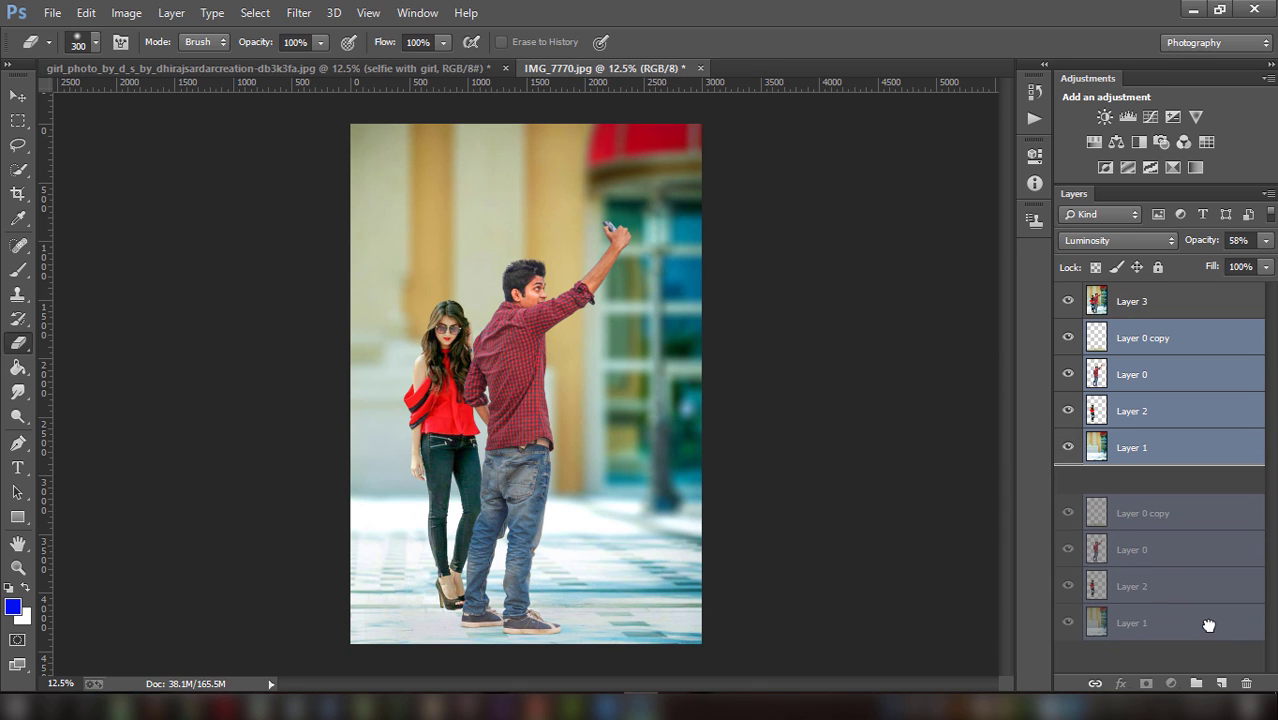
left_click_drag(1200, 679, 1197, 683)
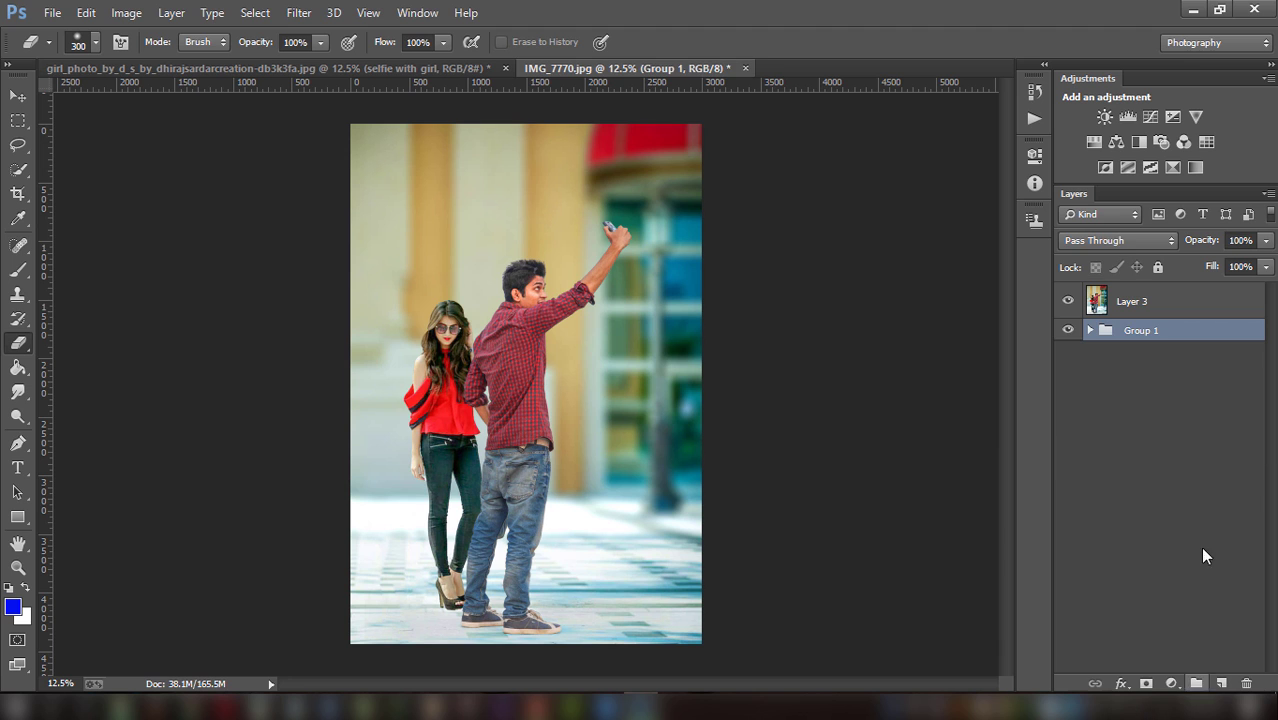
left_click(1180, 298)
In the Camera Raw Filter, set Clarity +18, Blacks -22, Shadows +16, Exposure +0.15 and slight vibrance
left_click(305, 8)
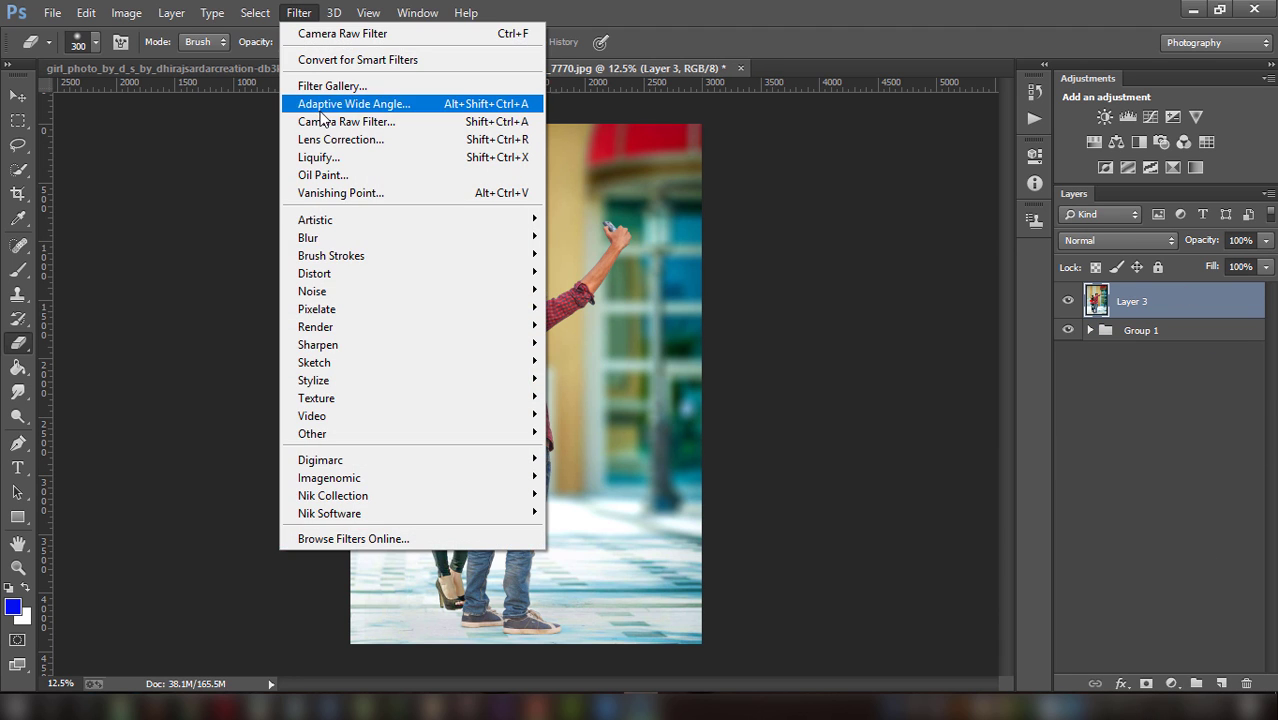
left_click(320, 116)
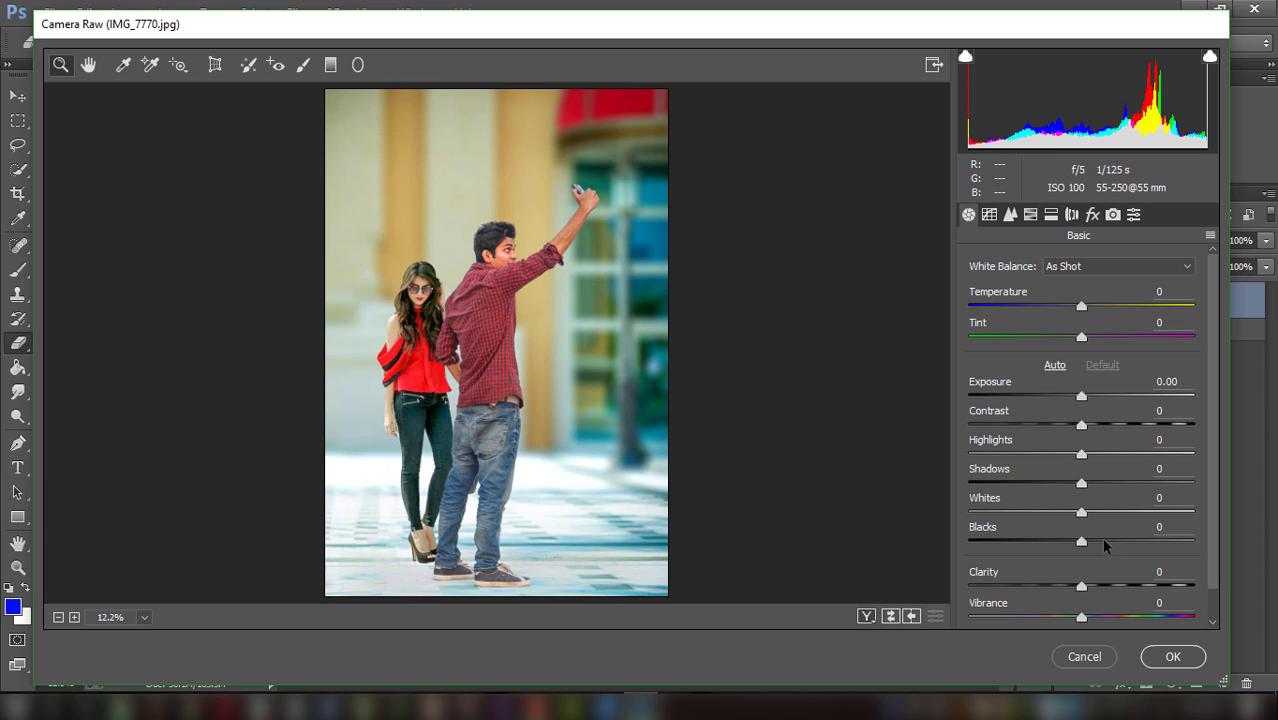
left_click_drag(1084, 588, 1104, 589)
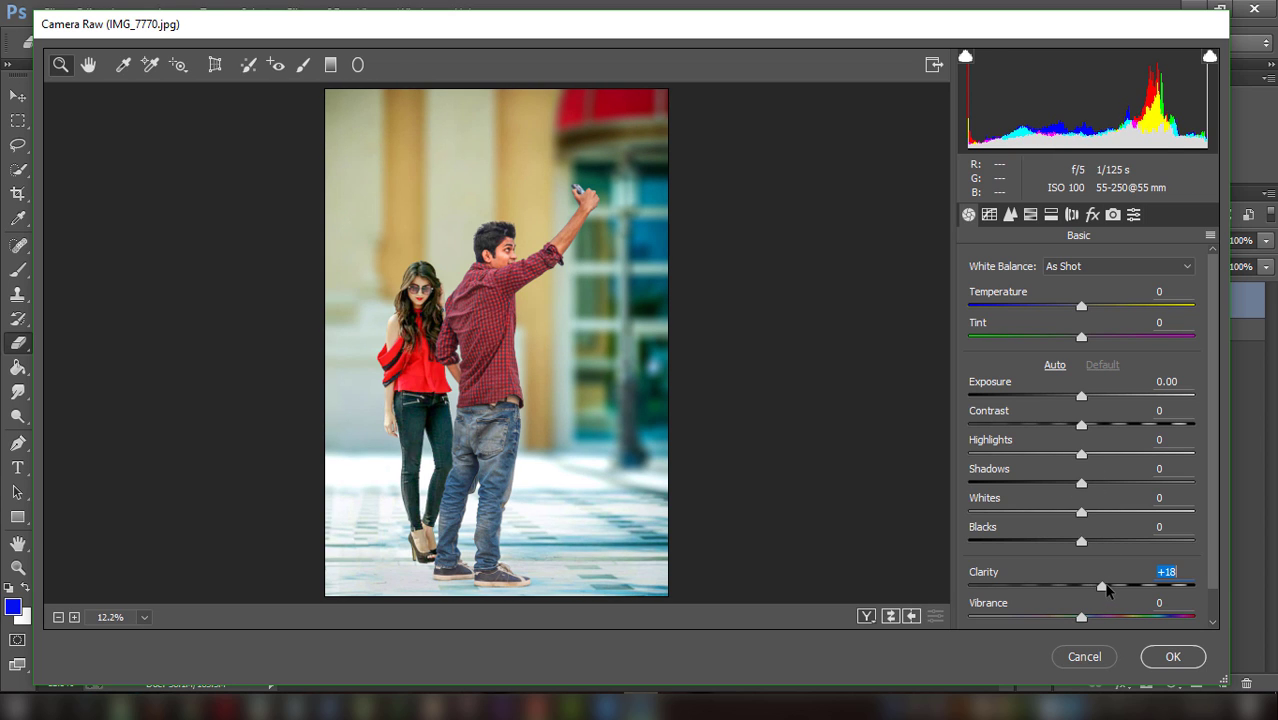
left_click_drag(1083, 541, 1057, 541)
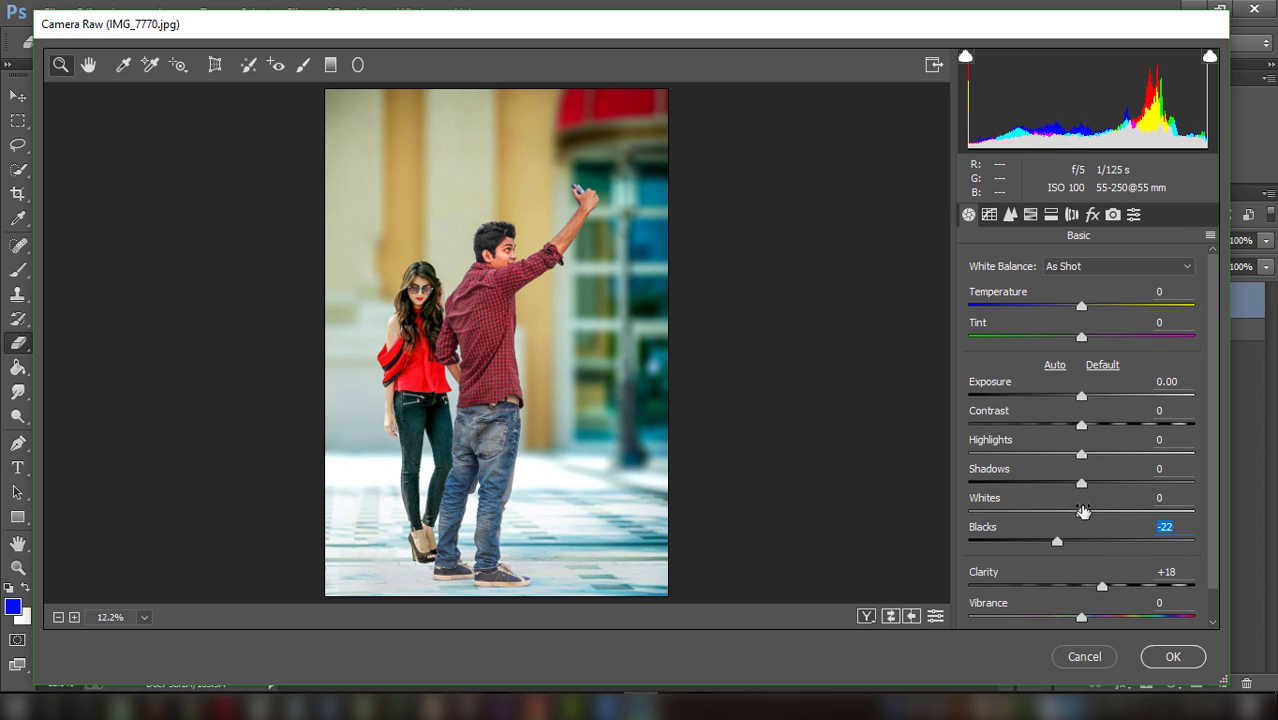
mouse_move(1081, 483)
left_mouse_down()
mouse_move(1100, 482)
mouse_move(1106, 453)
mouse_move(1067, 452)
mouse_move(1116, 424)
mouse_move(1101, 410)
left_mouse_up()
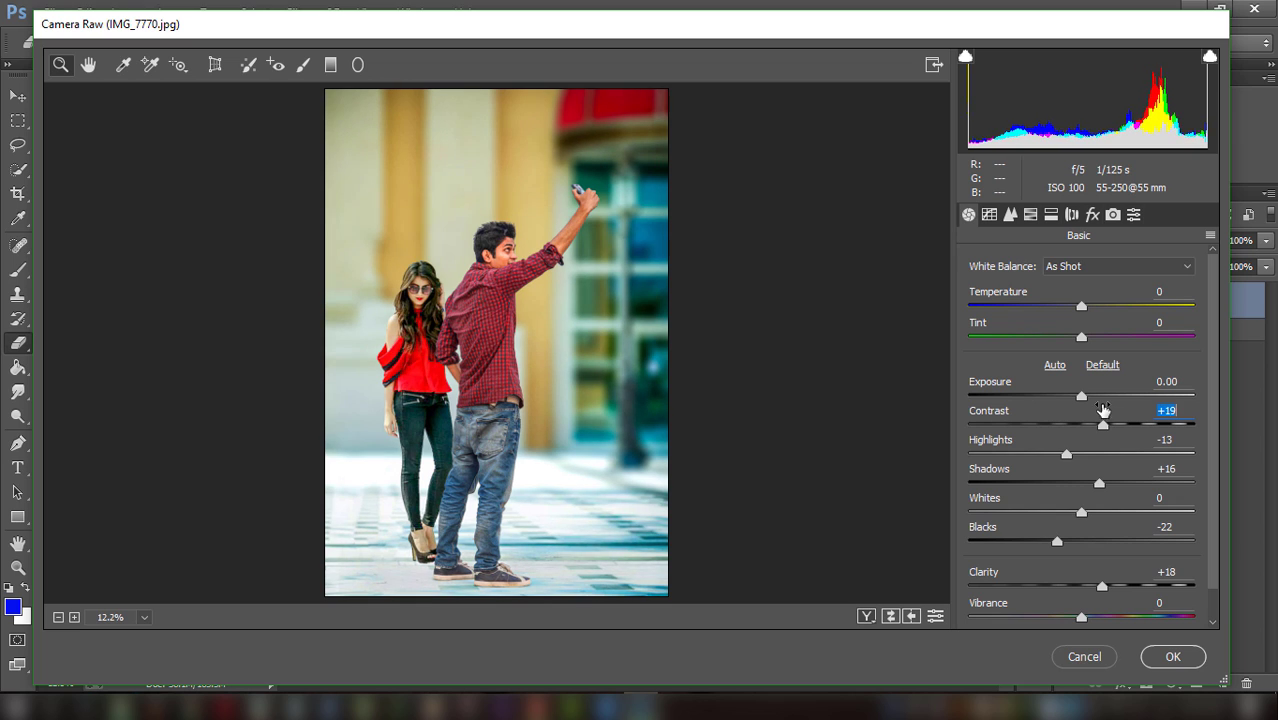
left_click(1090, 397)
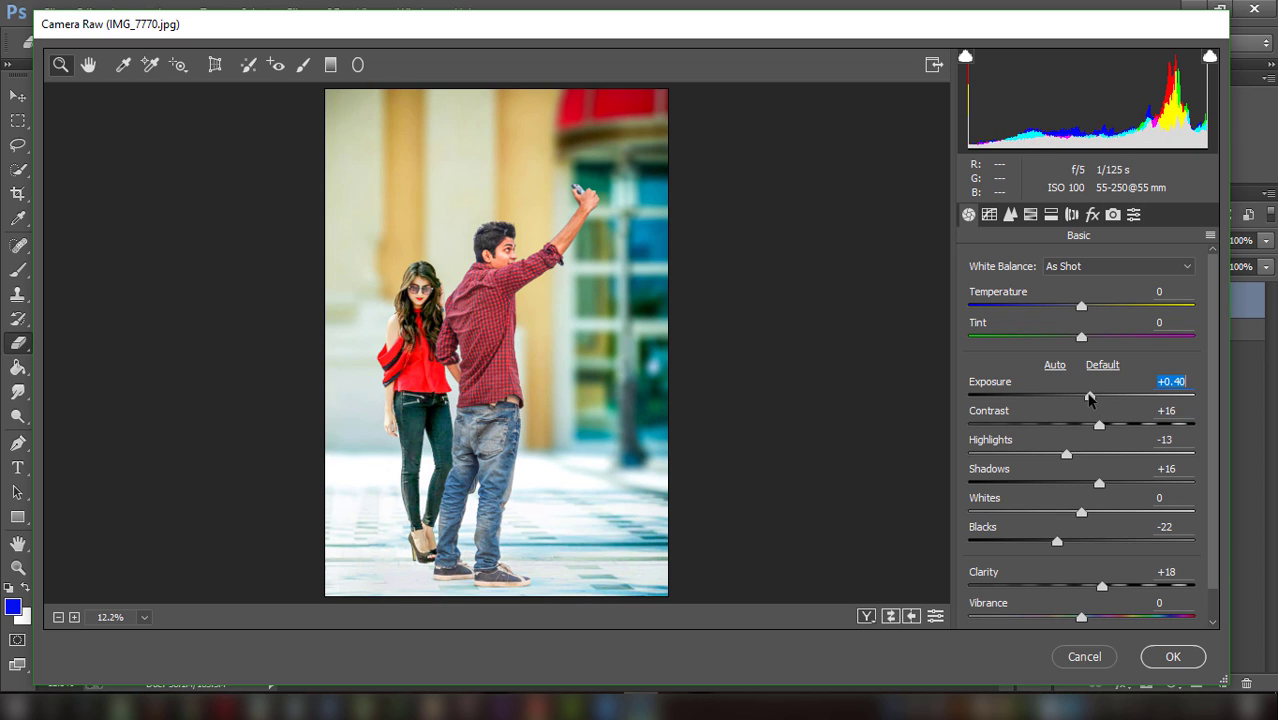
left_click_drag(1090, 397, 1088, 397)
scroll(1087, 400, "down", 1)
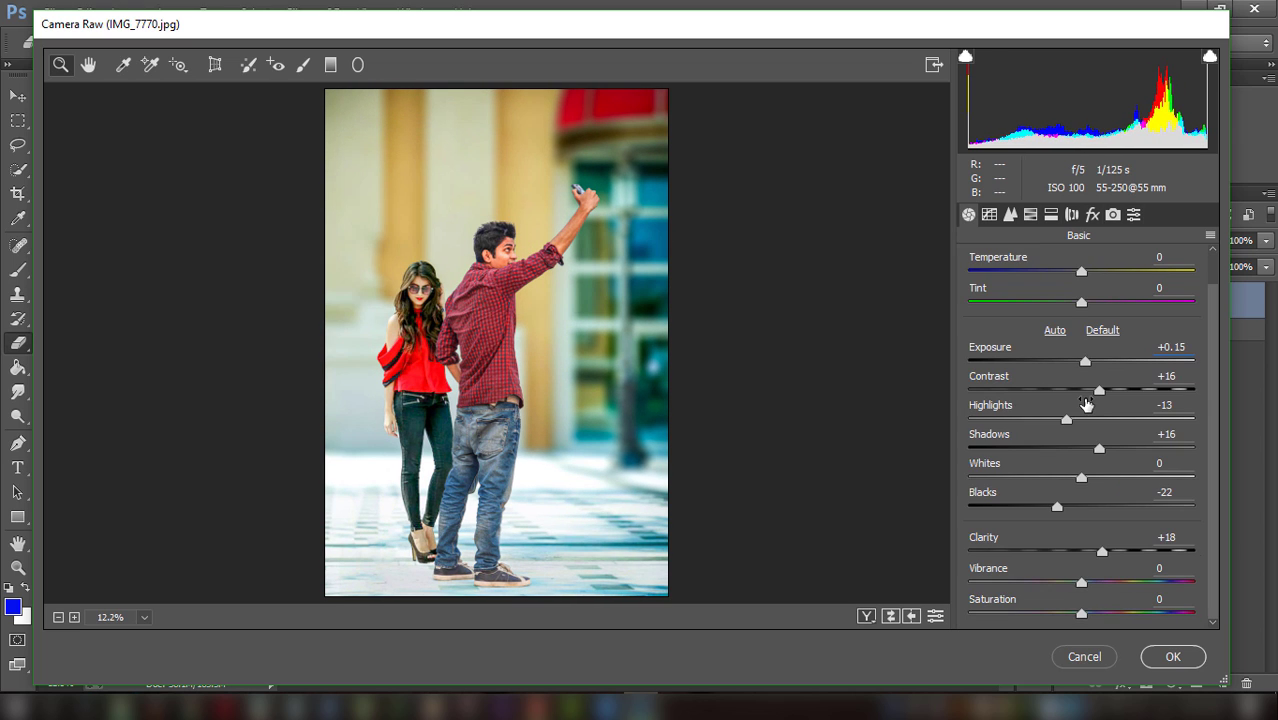
left_click_drag(1083, 581, 1087, 581)
Set Detail sharpening Amount to 56 and Luminance noise reduction to 20
left_click(1010, 214)
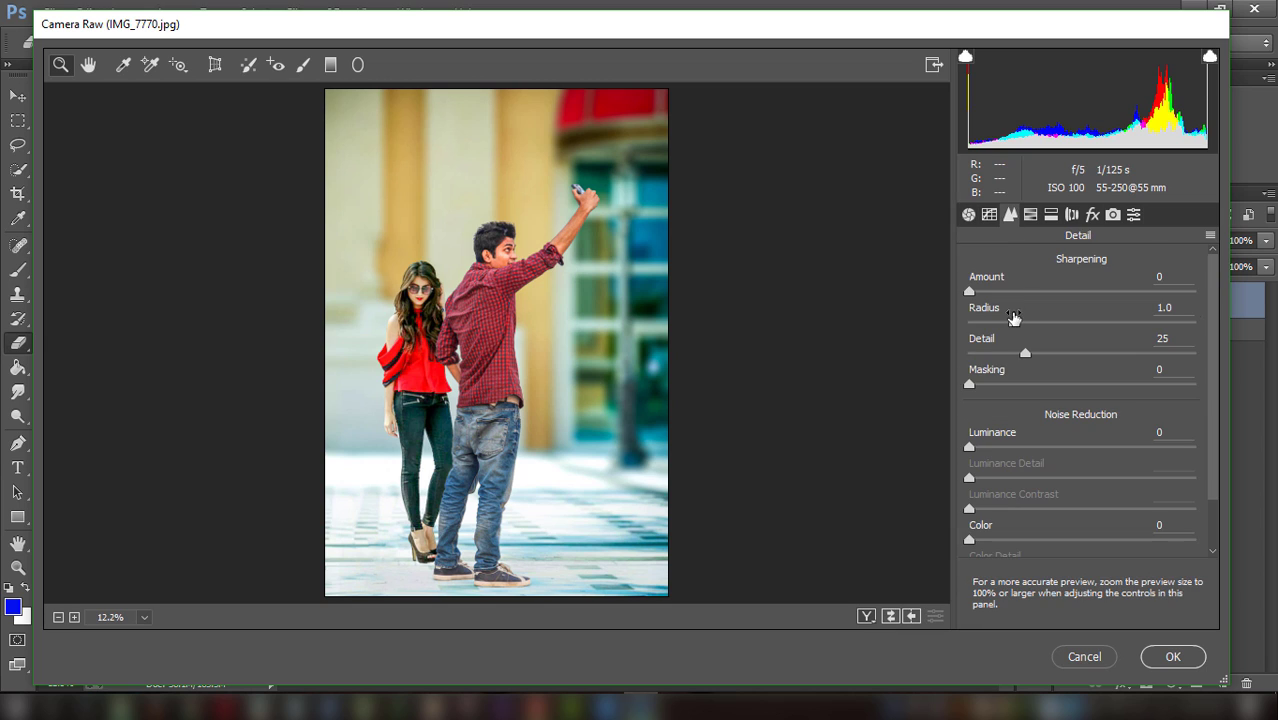
left_click_drag(1006, 290, 1052, 290)
left_click(1015, 446)
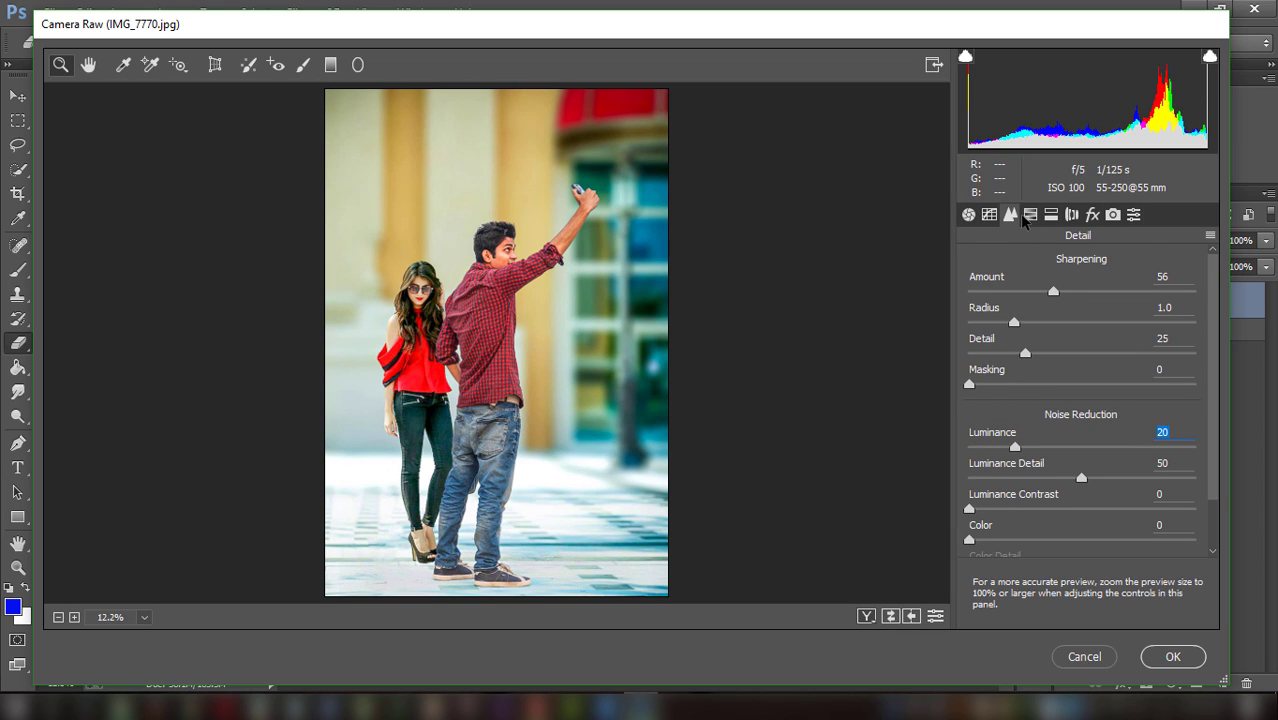
In HSL Luminance, darken the Oranges, Blues (-11) and Aquas
left_click(1032, 215)
left_click(1082, 290)
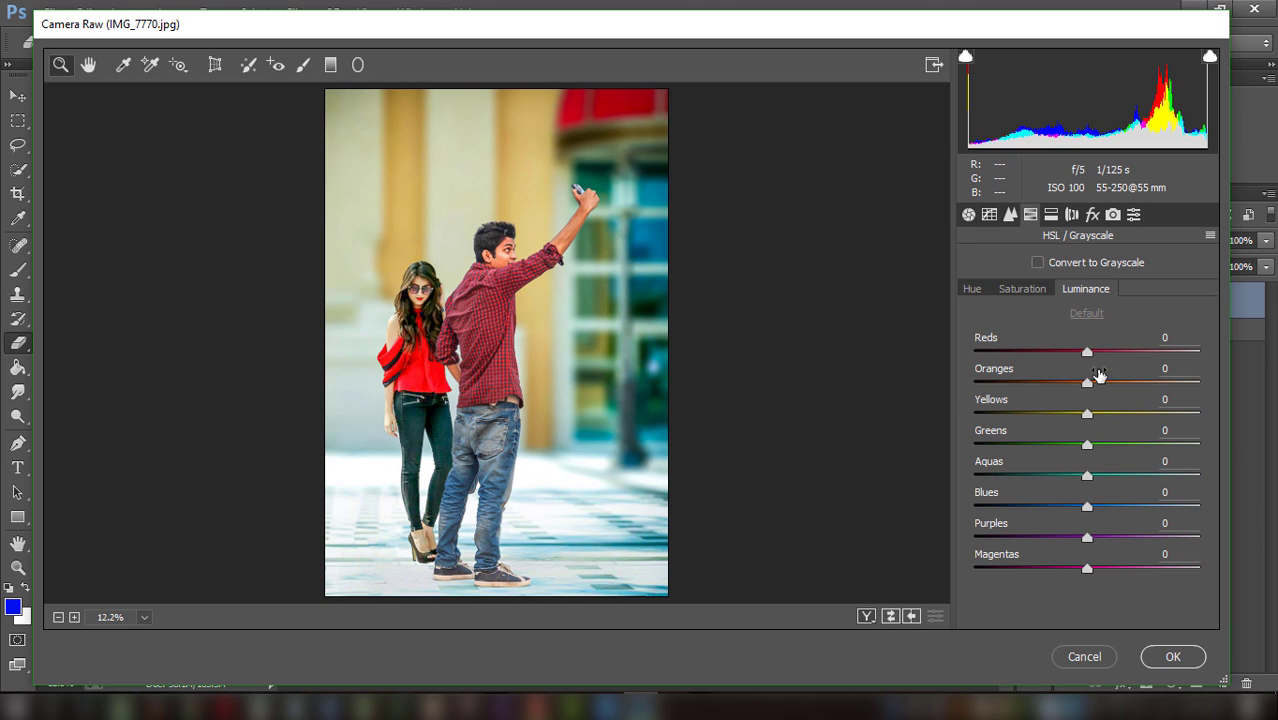
left_click_drag(1089, 384, 1082, 384)
left_click_drag(1089, 506, 1080, 508)
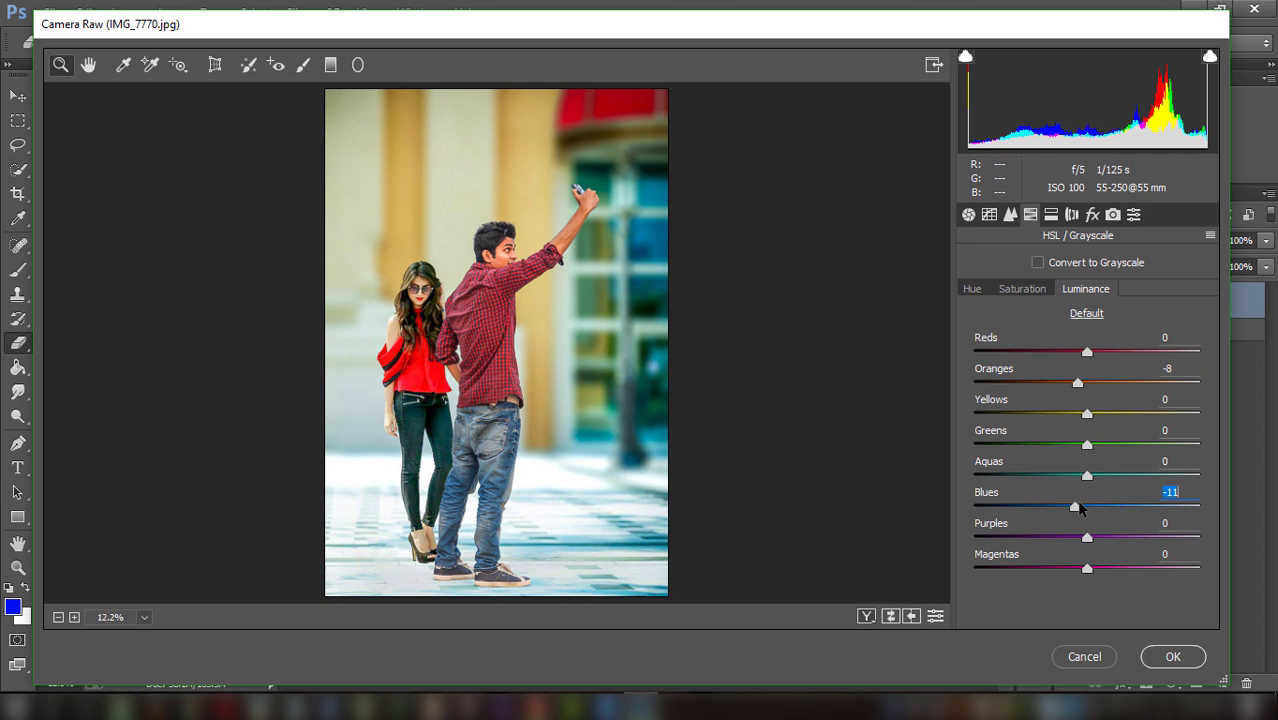
mouse_move(1087, 475)
left_mouse_down()
mouse_move(1070, 474)
mouse_move(1131, 506)
mouse_move(1131, 475)
left_mouse_up()
In HSL Saturation, mute Oranges to -23 and boost the Reds
left_click(1022, 288)
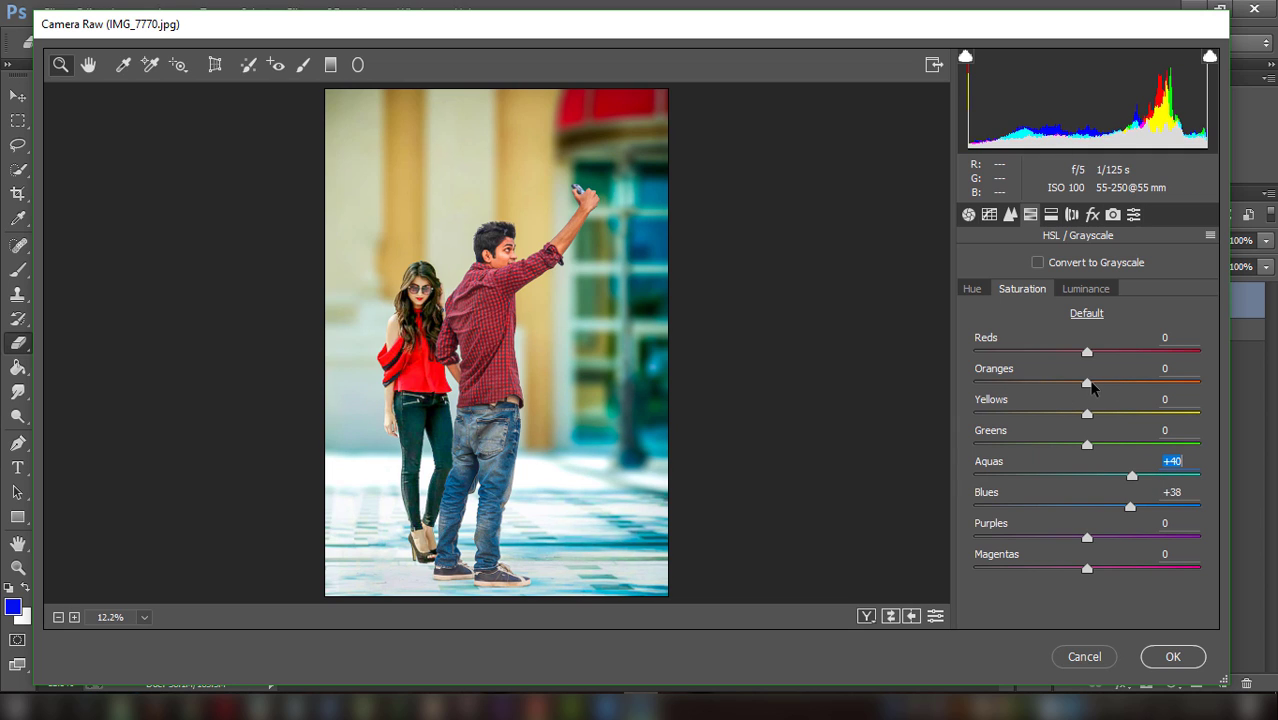
left_click_drag(1087, 383, 1062, 383)
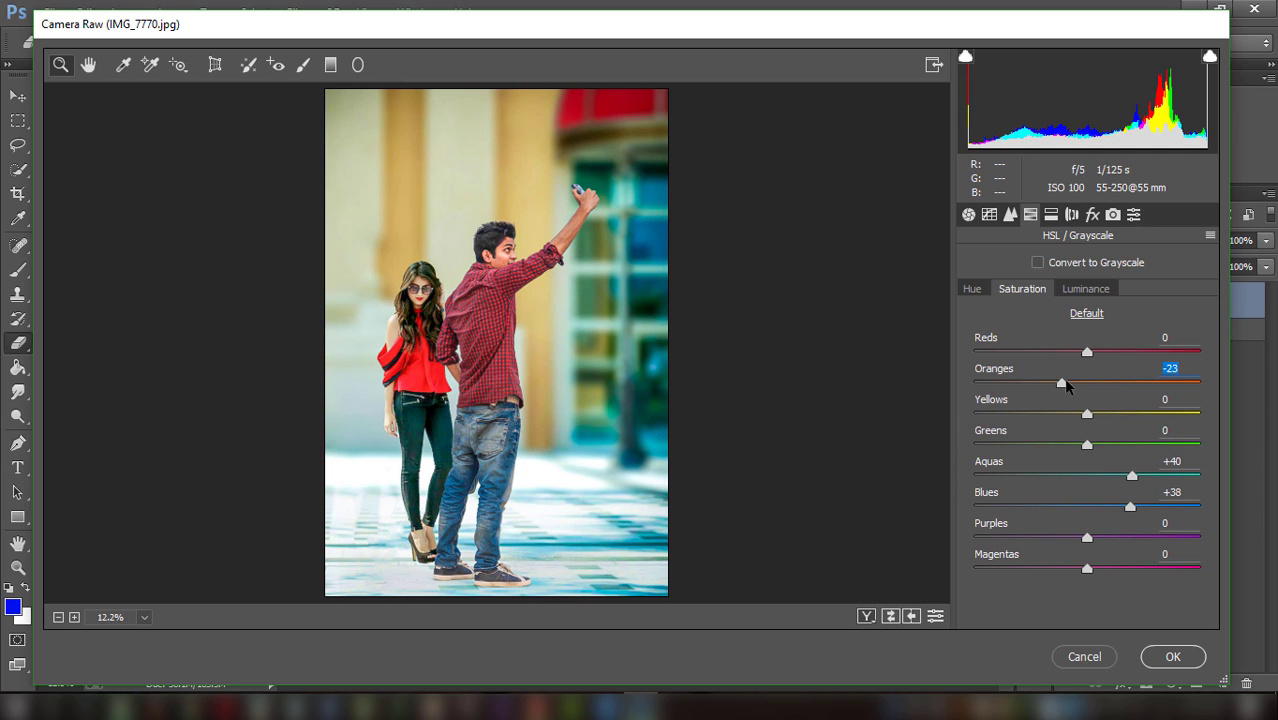
mouse_move(1087, 352)
left_mouse_down()
mouse_move(1136, 352)
mouse_move(1118, 351)
left_mouse_up()
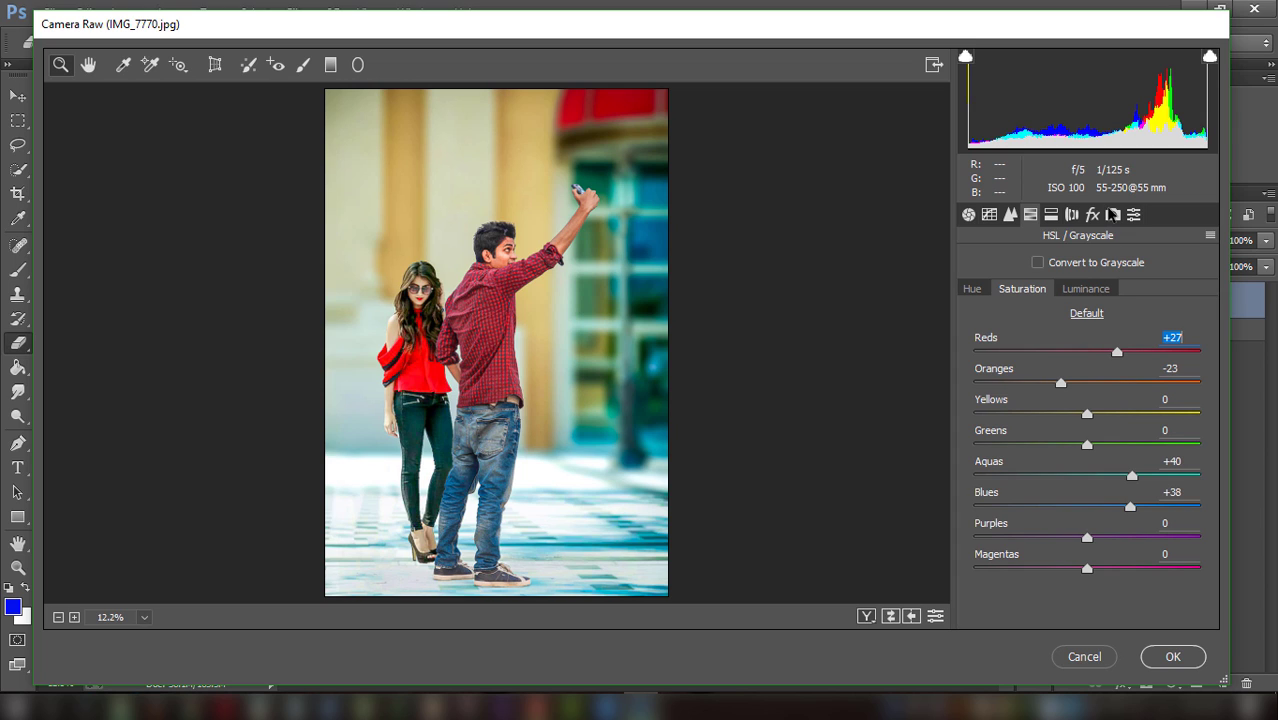
Add a dark -28 vignette and apply the Camera Raw adjustments to Layer 3
left_click(1096, 216)
left_click_drag(1081, 524, 1050, 521)
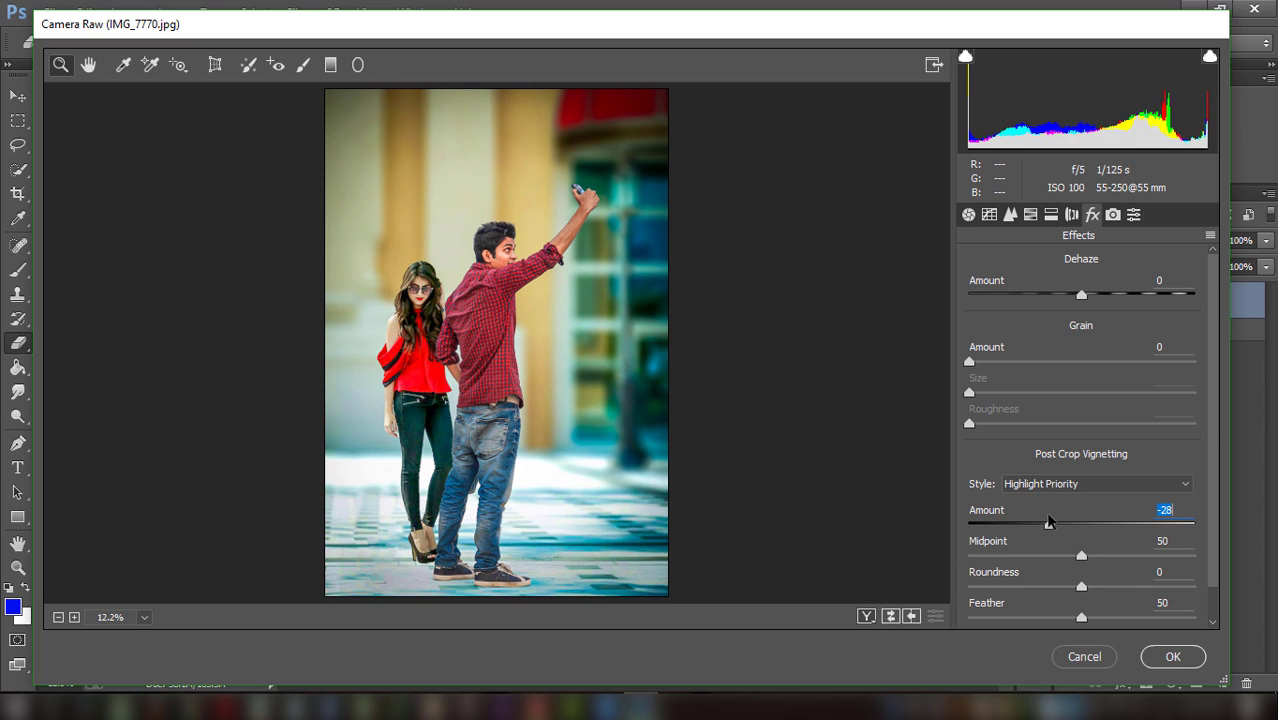
left_click(1173, 656)
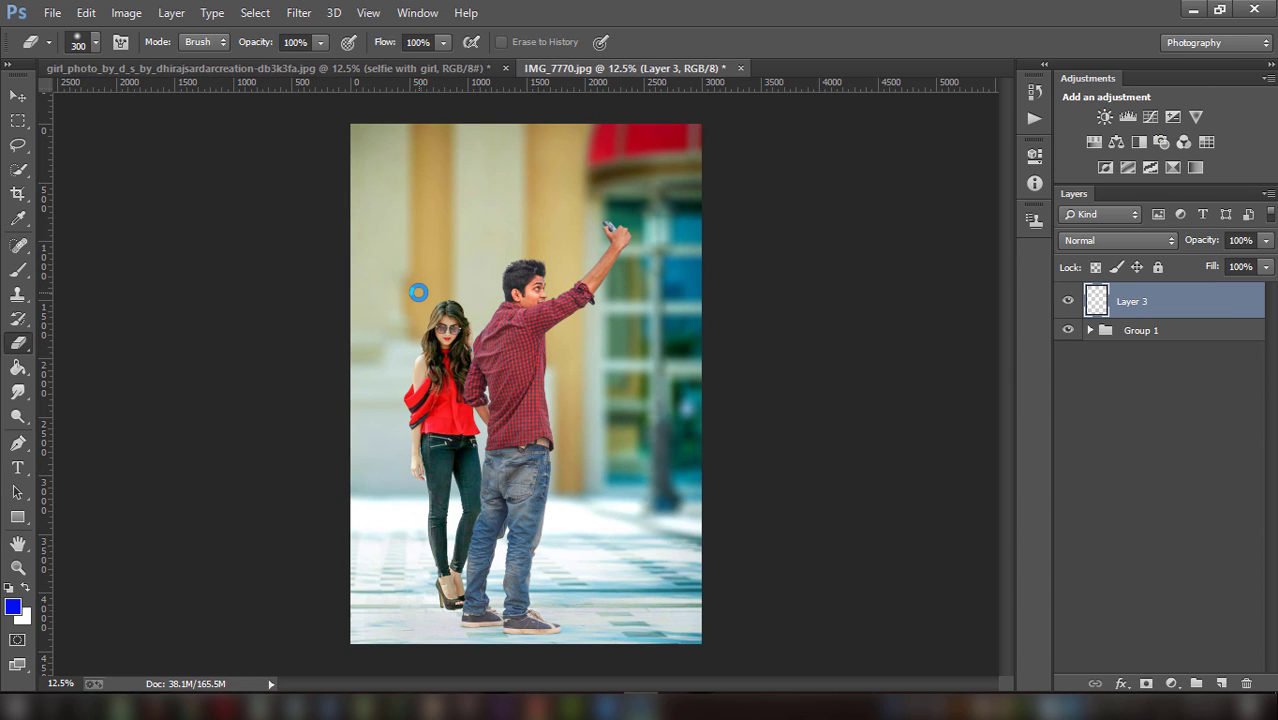
Launch Color Efex Pro 3.0 and preview filters from Brilliance/Warmth through Cross Processing
left_click(299, 12)
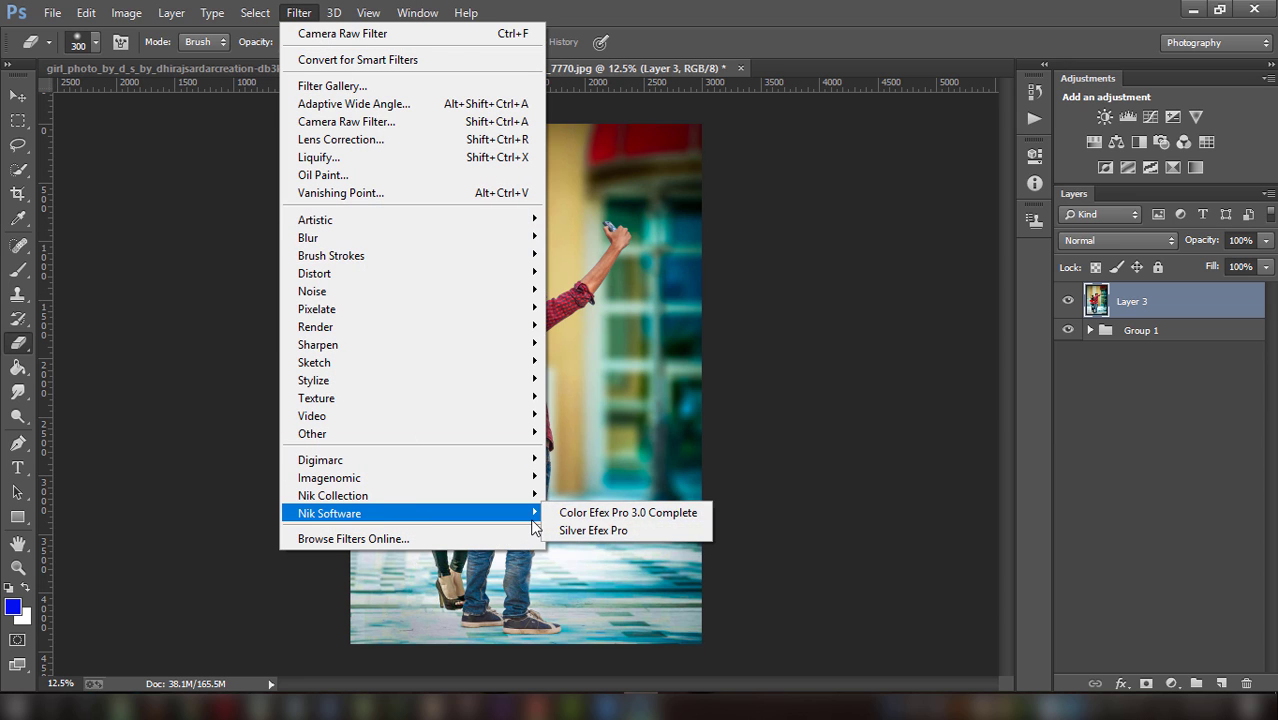
left_click(555, 514)
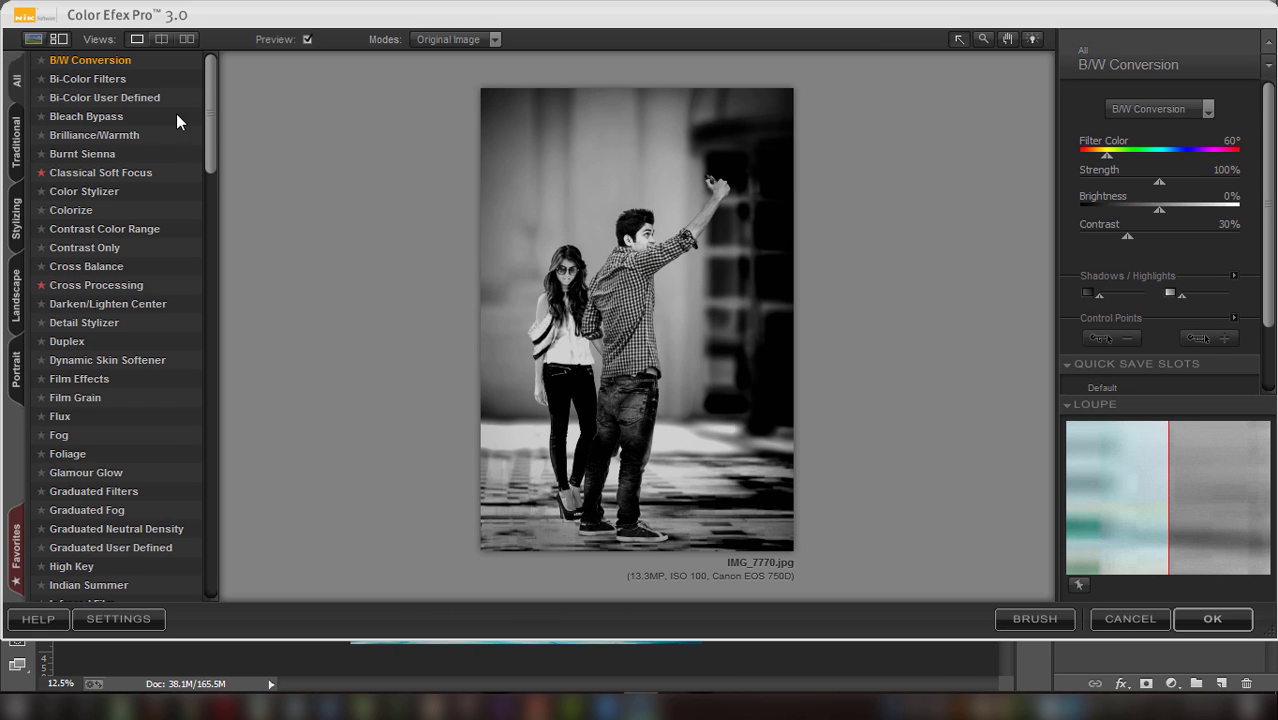
left_click(90, 135)
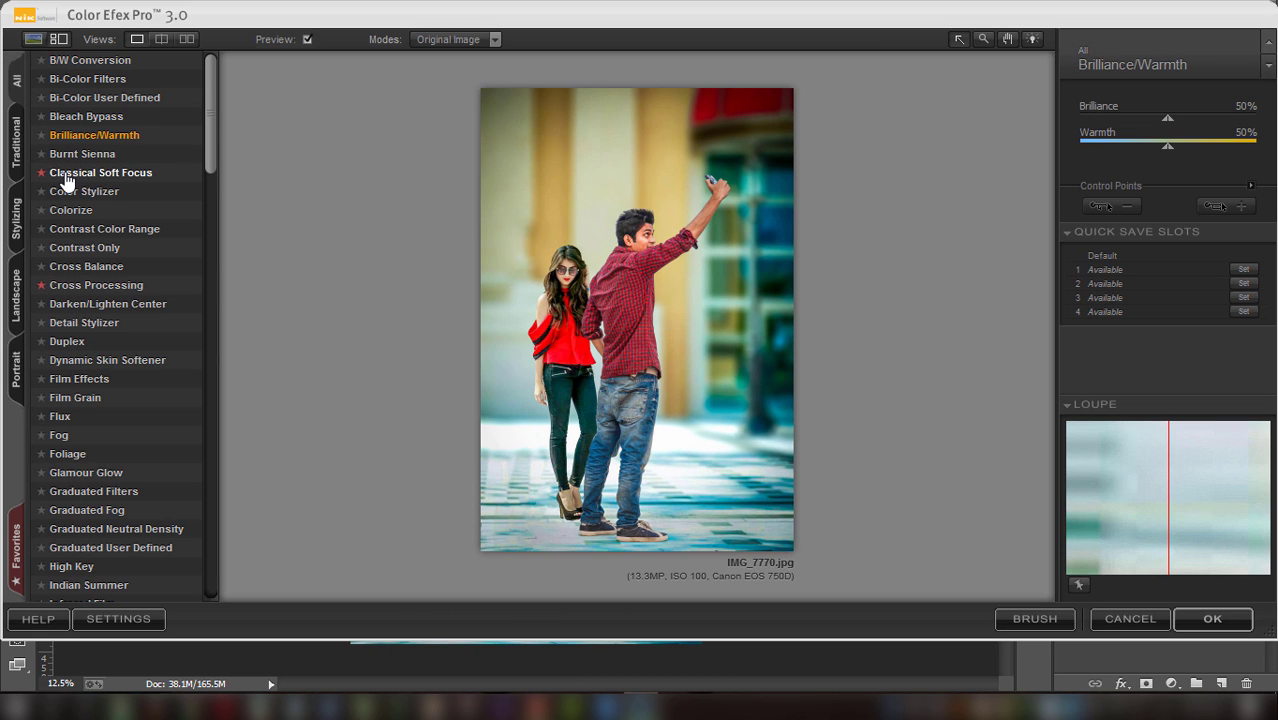
left_click(65, 174)
left_click(65, 190)
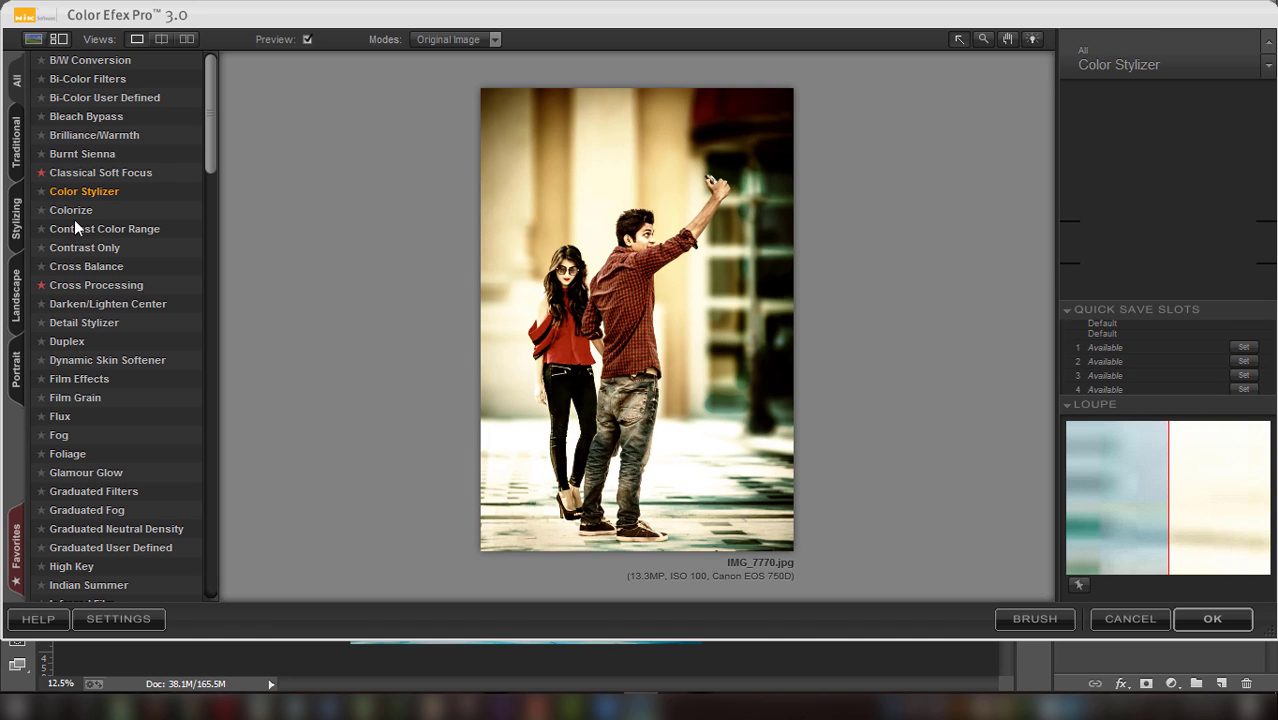
left_click(78, 250)
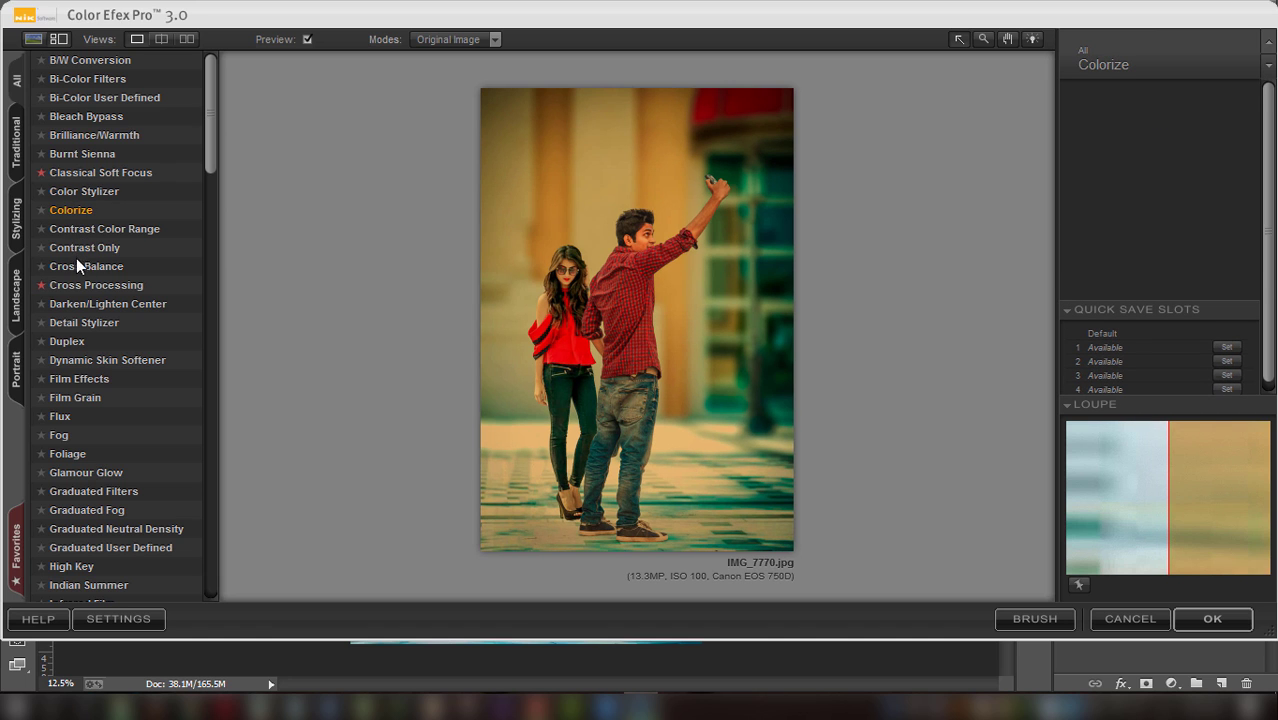
left_click(80, 267)
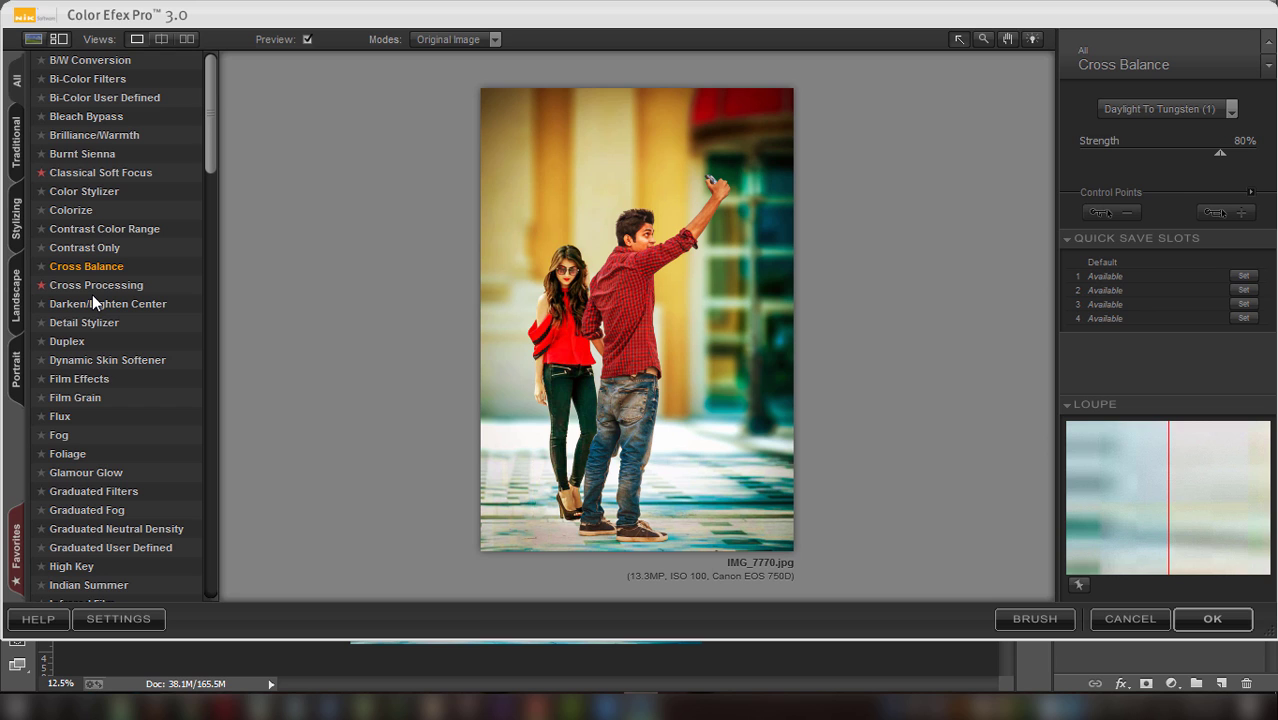
left_click(87, 288)
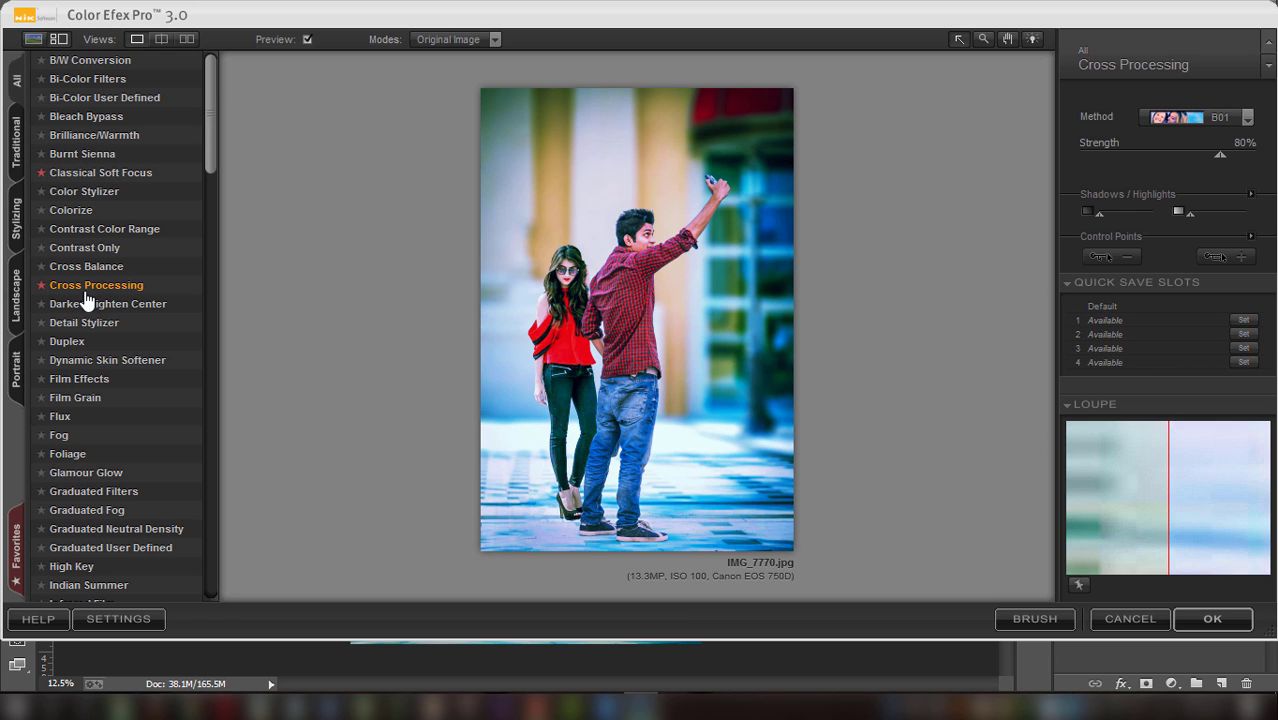
Preview Darken/Lighten Center through Glamour Glow, then settle on Graduated Filters
left_click(81, 308)
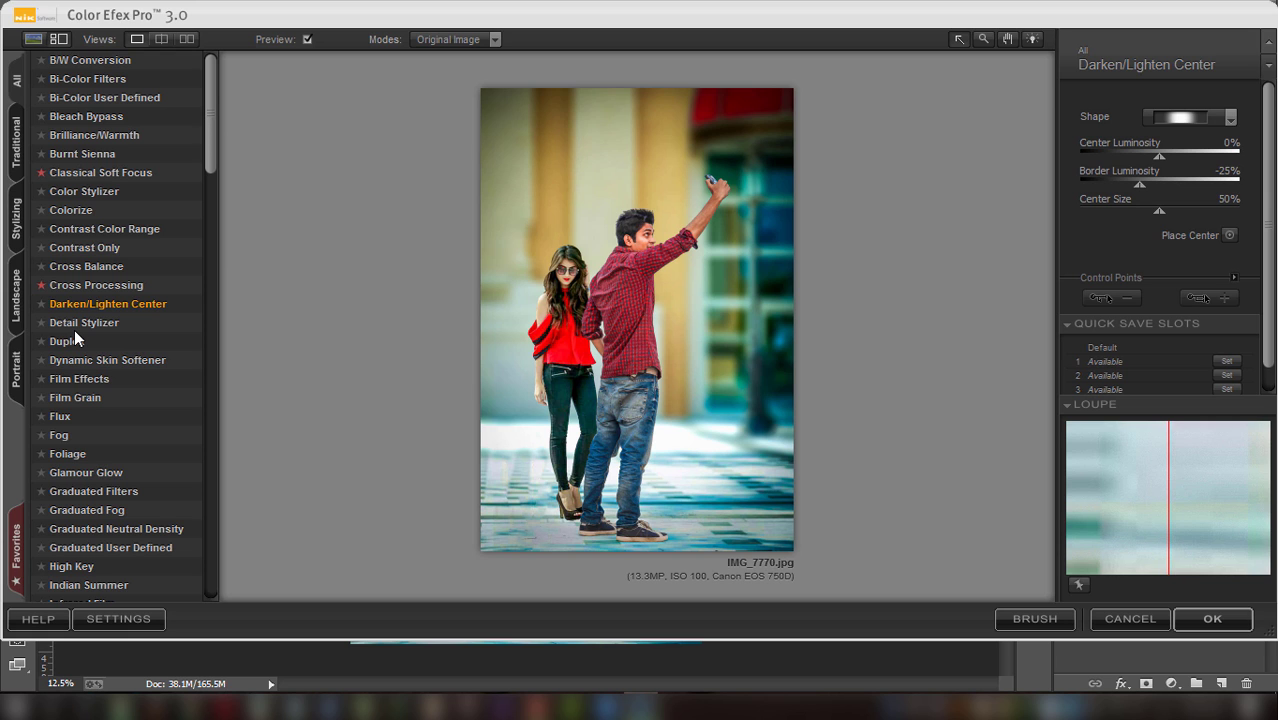
left_click(69, 324)
left_click(72, 360)
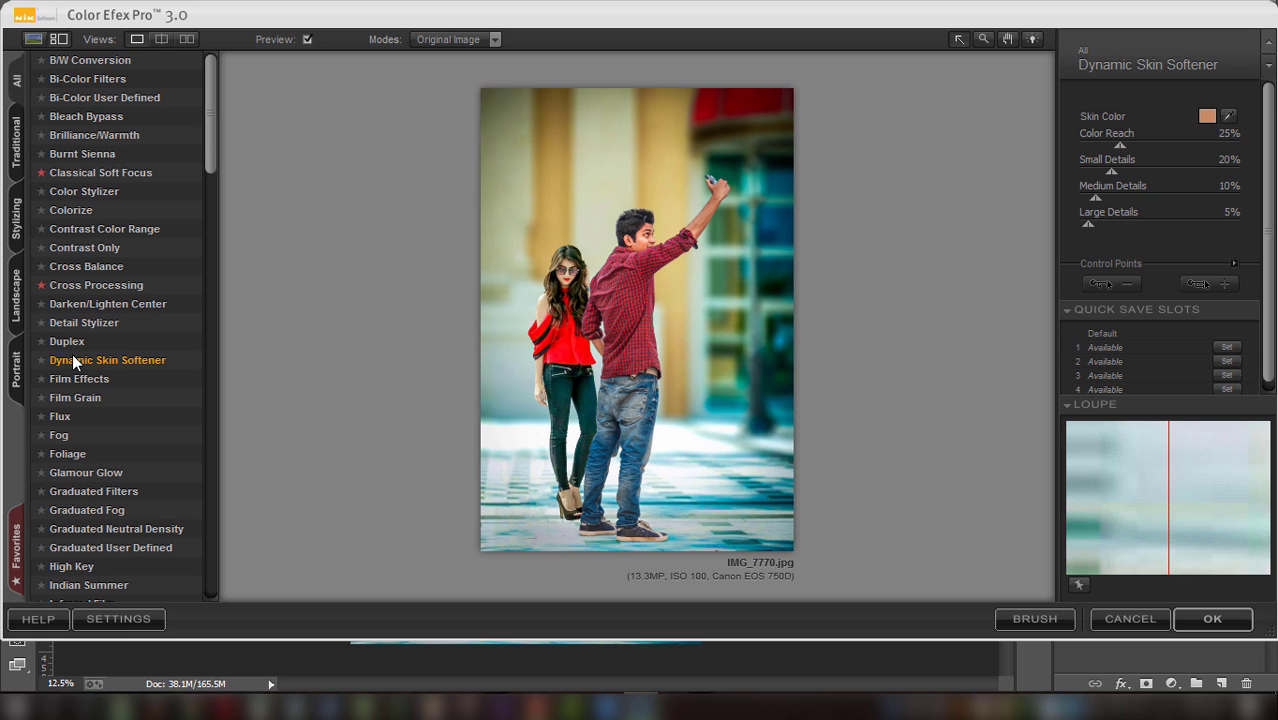
left_click(70, 384)
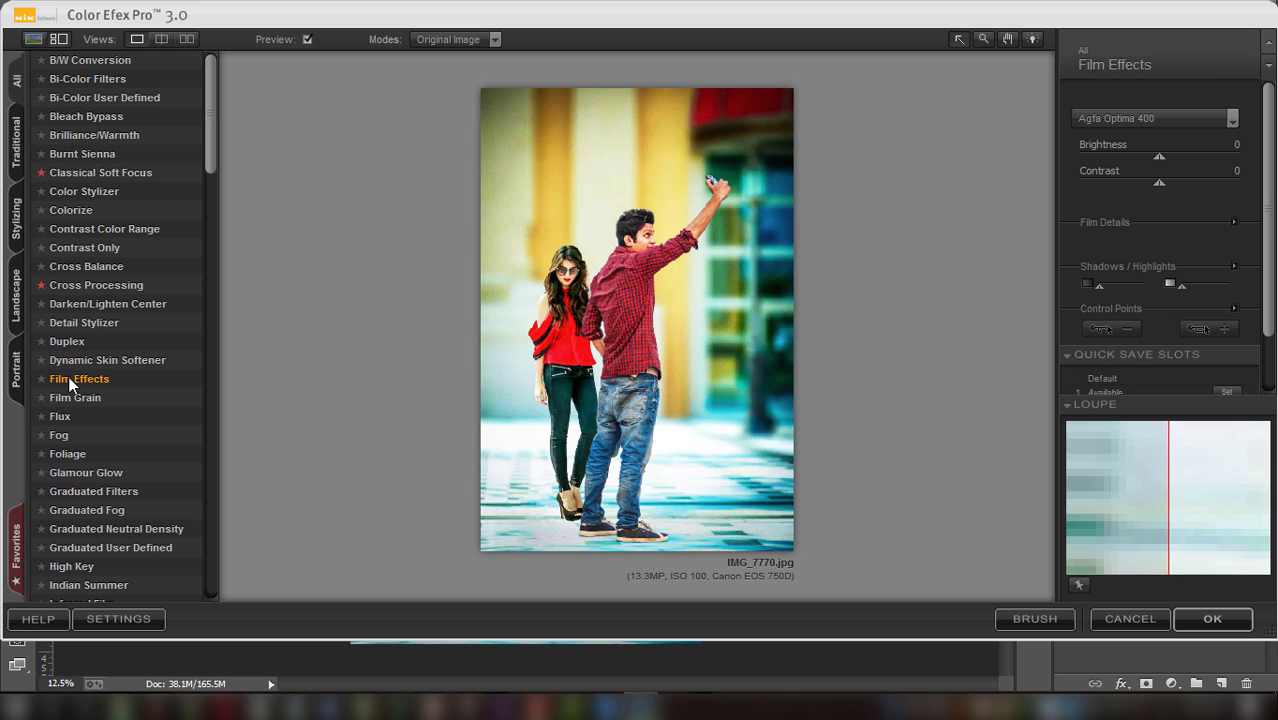
left_click(69, 400)
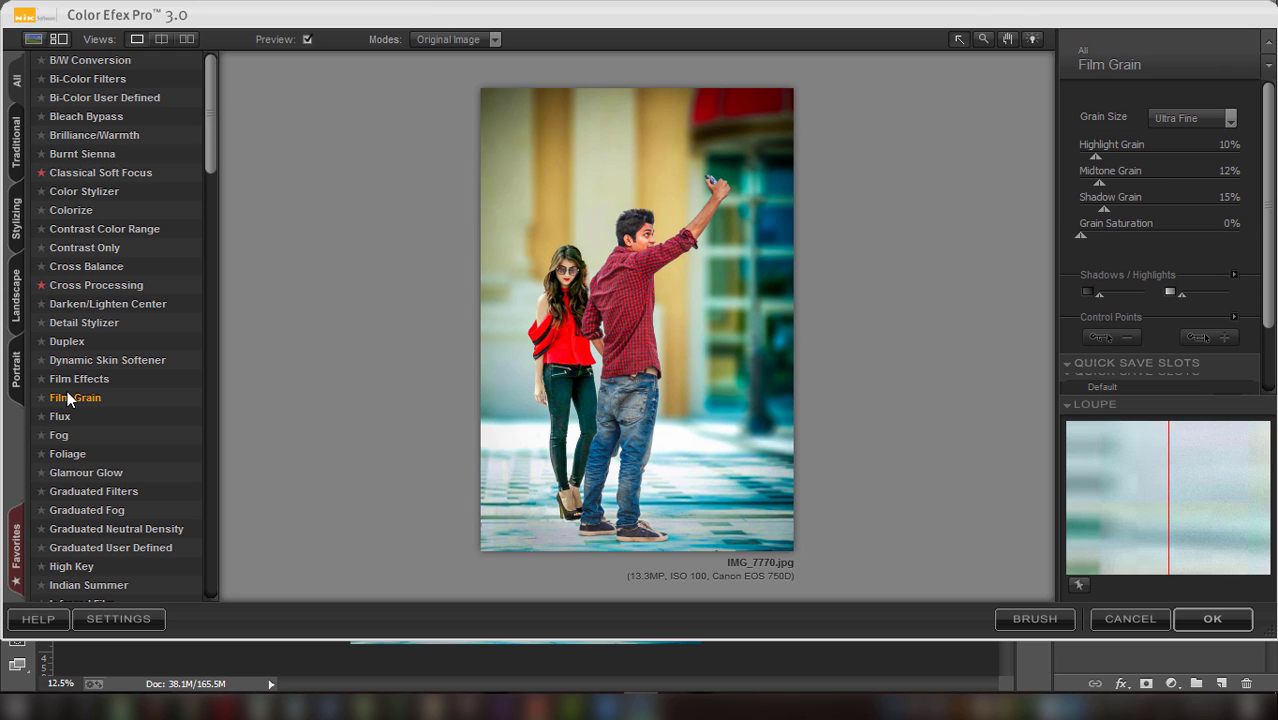
left_click(63, 413)
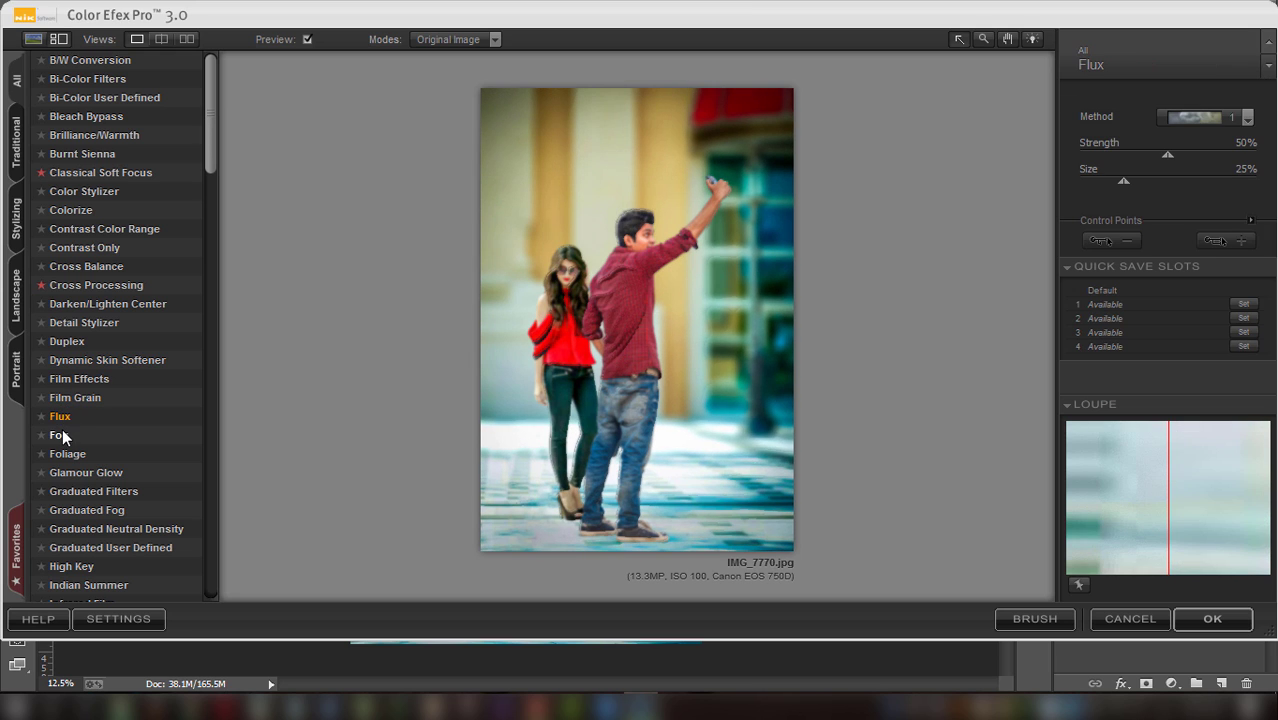
left_click(62, 432)
left_click(66, 456)
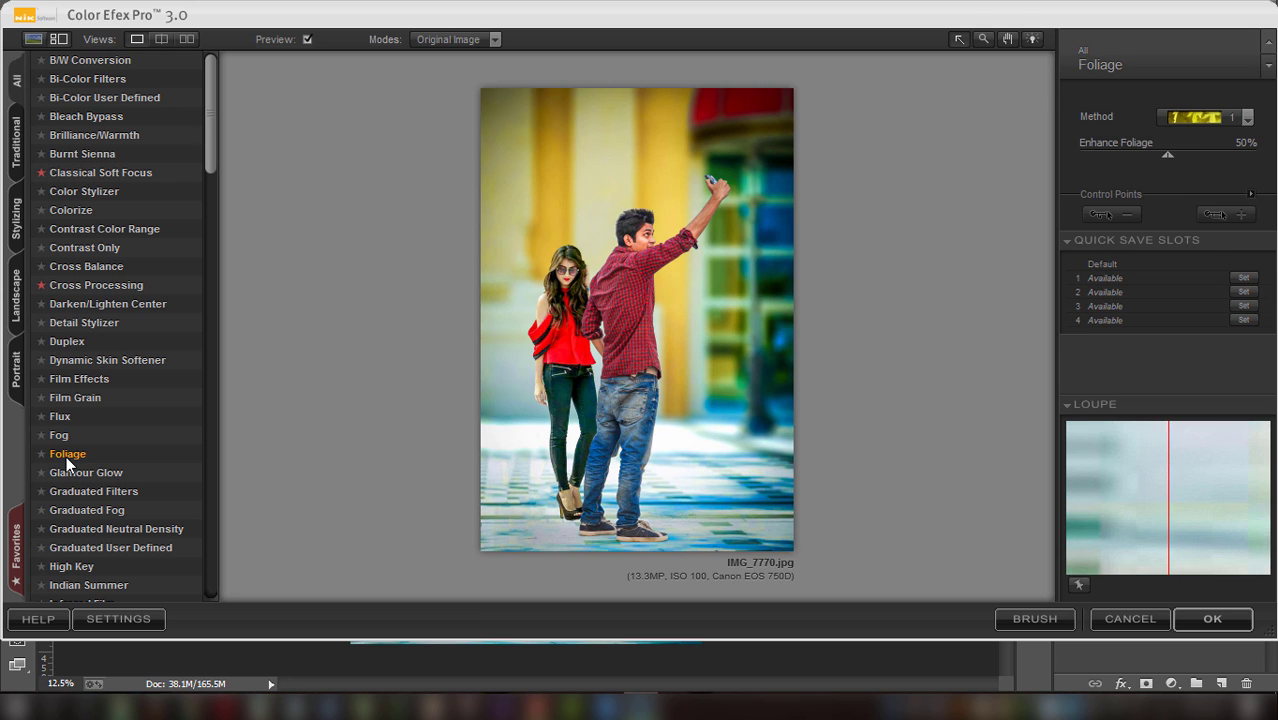
left_click(71, 476)
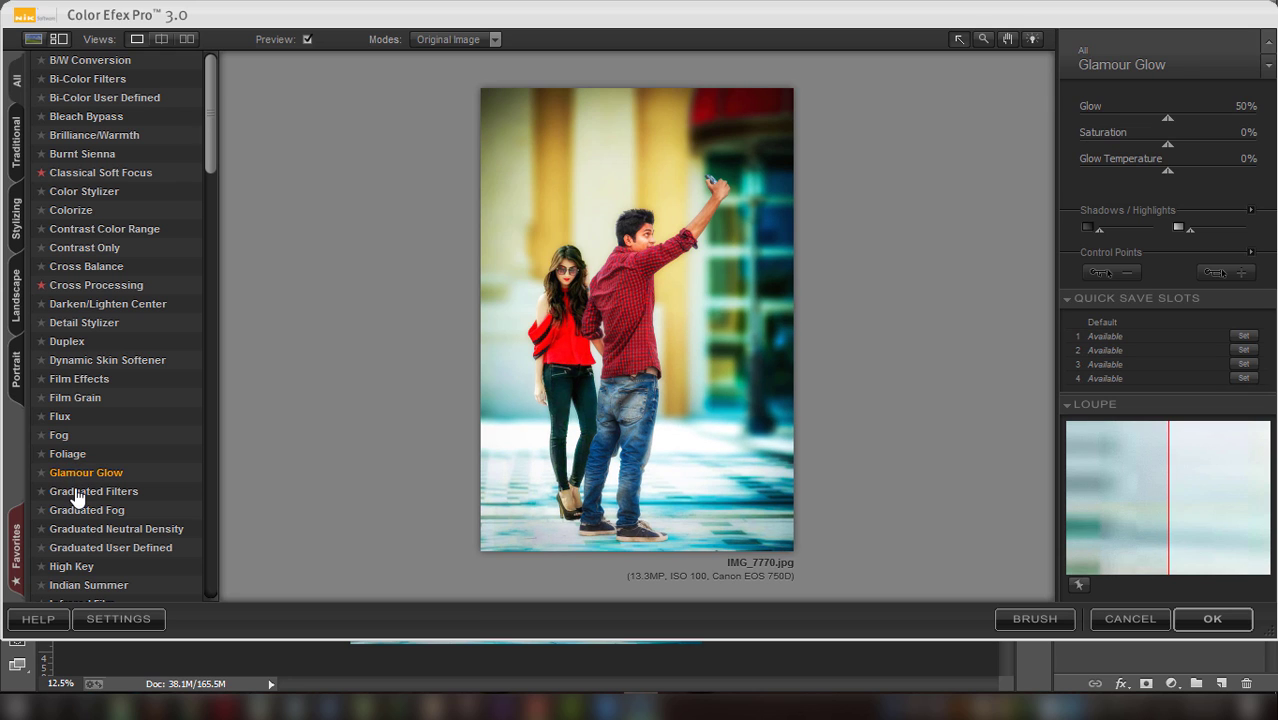
left_click(77, 494)
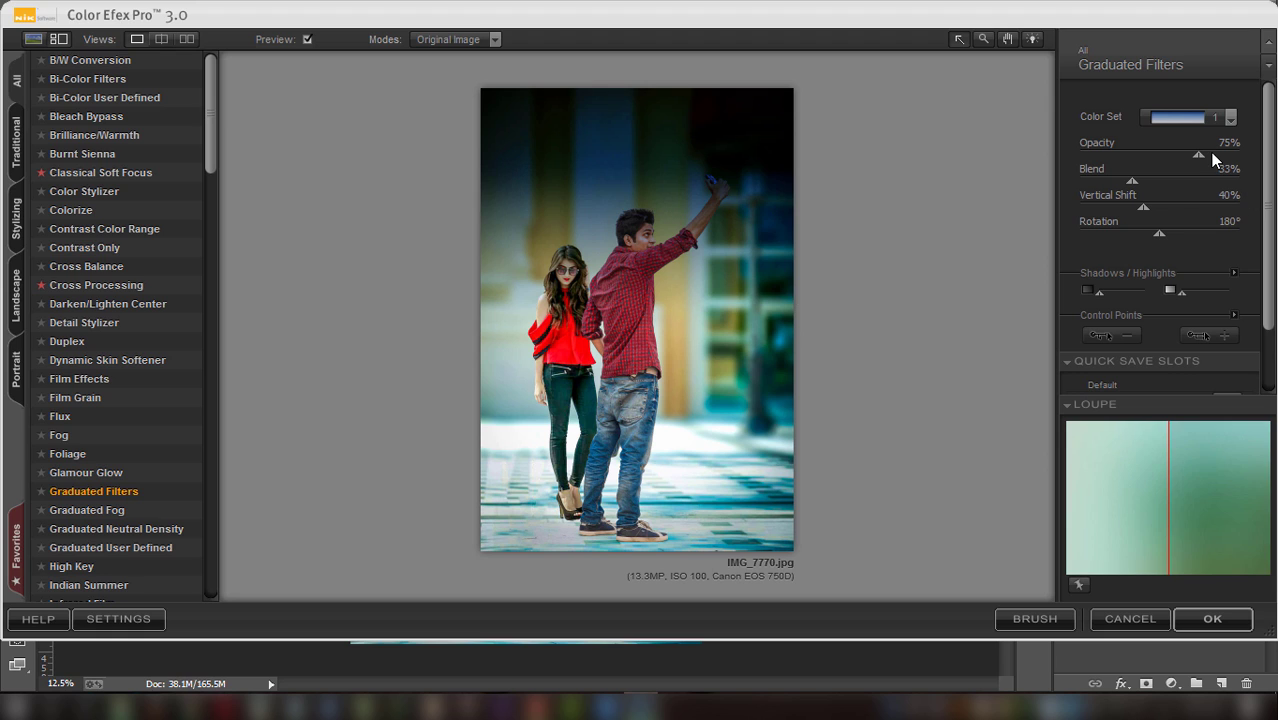
Apply the Graduated Filter at 0° rotation, 72% opacity and 17% vertical shift
mouse_move(1158, 231)
left_mouse_down()
mouse_move(1080, 210)
mouse_move(1116, 205)
mouse_move(1103, 205)
left_mouse_up()
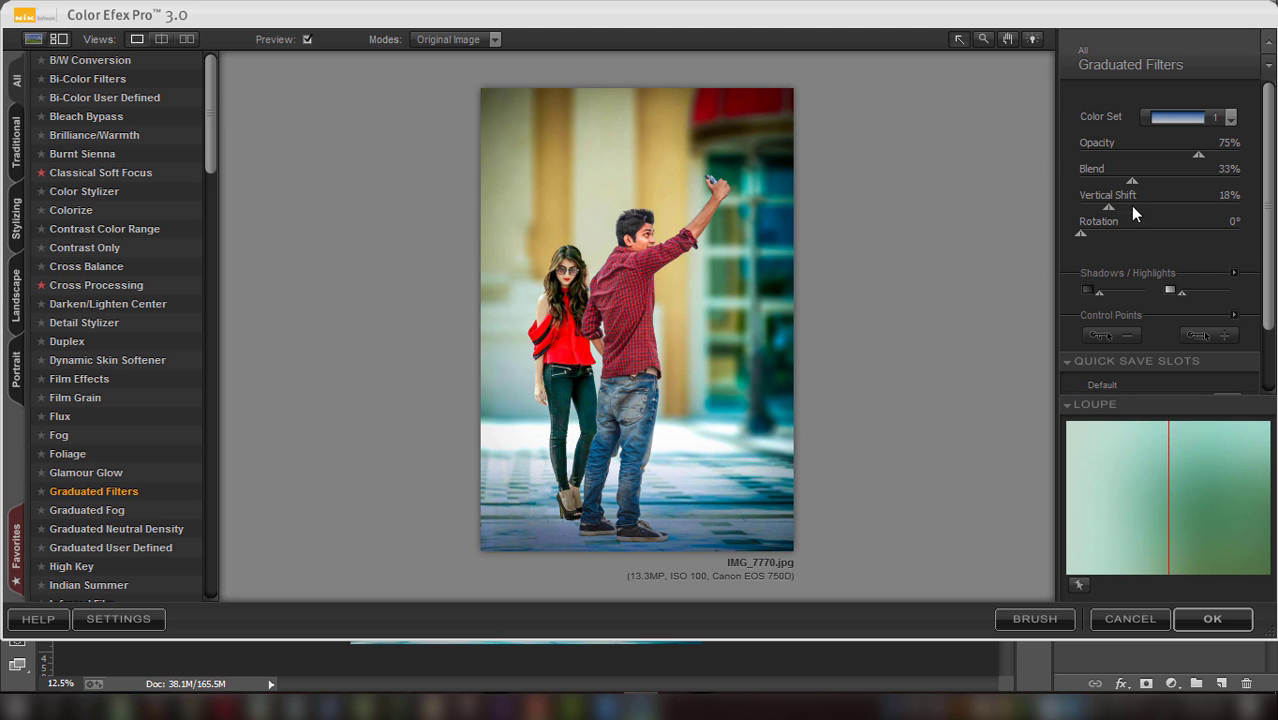
left_click_drag(1199, 152, 1216, 155)
left_click_drag(1110, 208, 1107, 206)
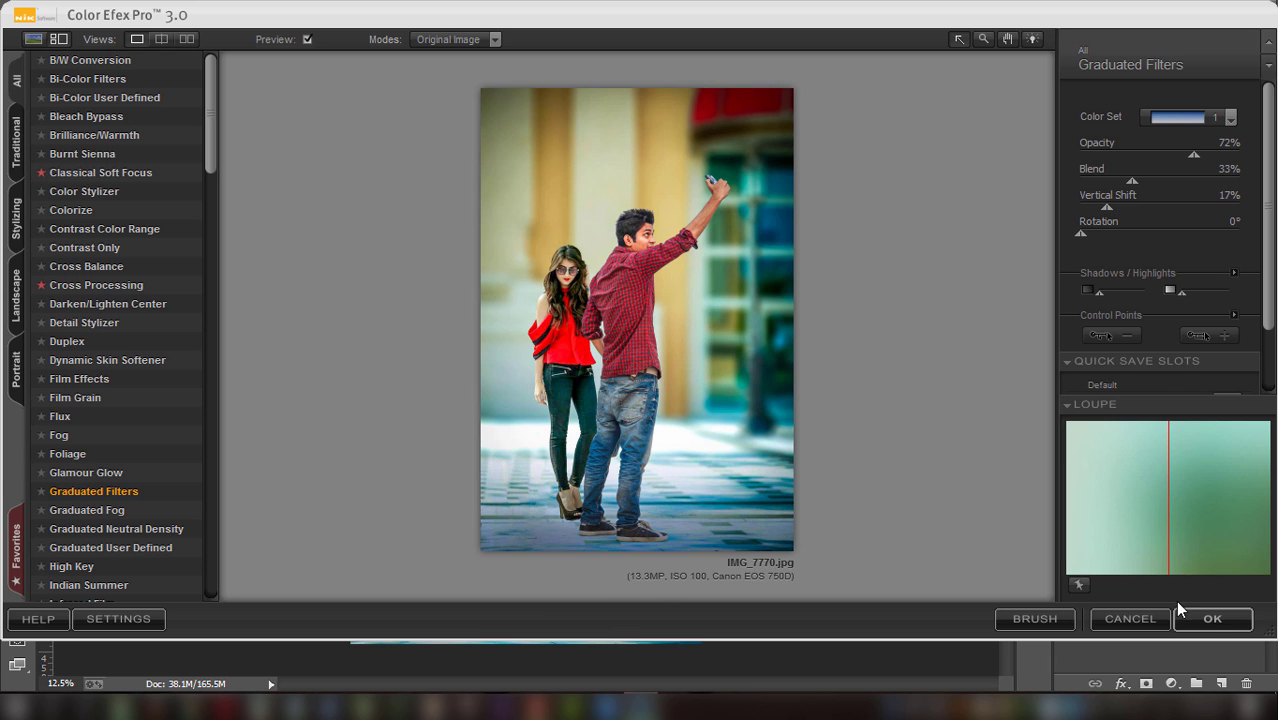
left_click(1212, 618)
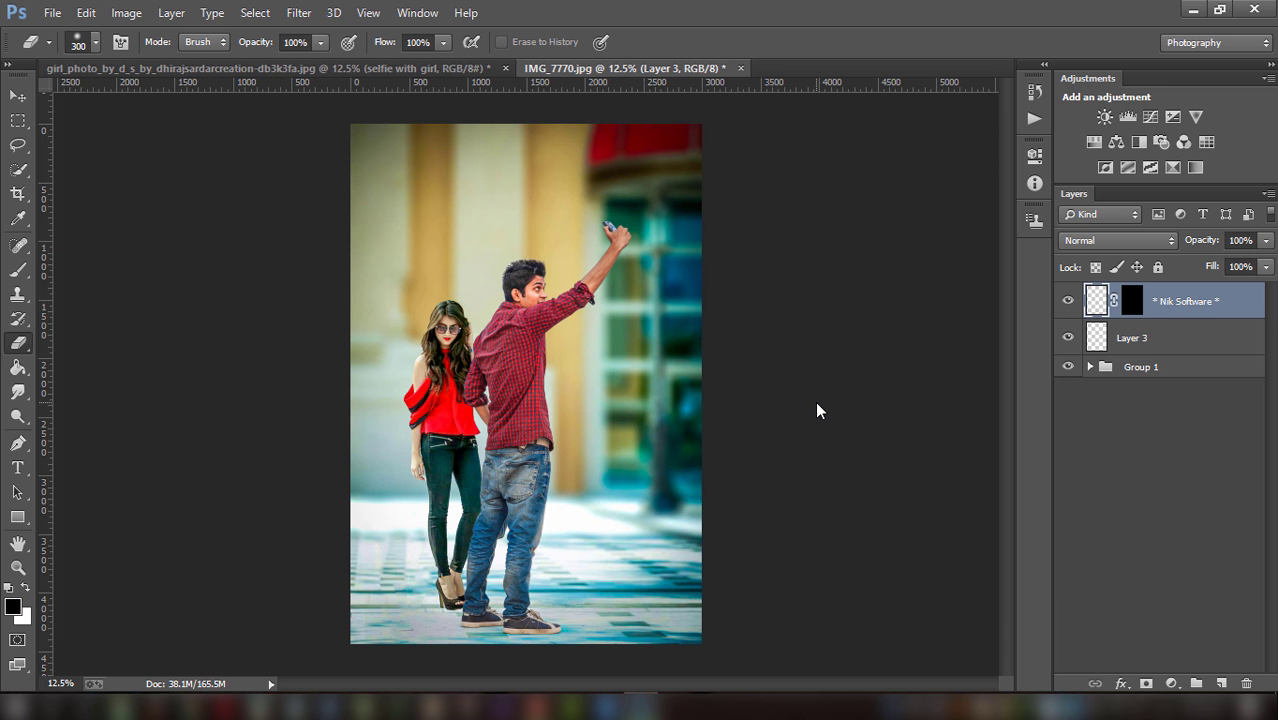
Relaunch Color Efex Pro 3.0 and apply the Tonal Contrast filter to the image
left_click(299, 13)
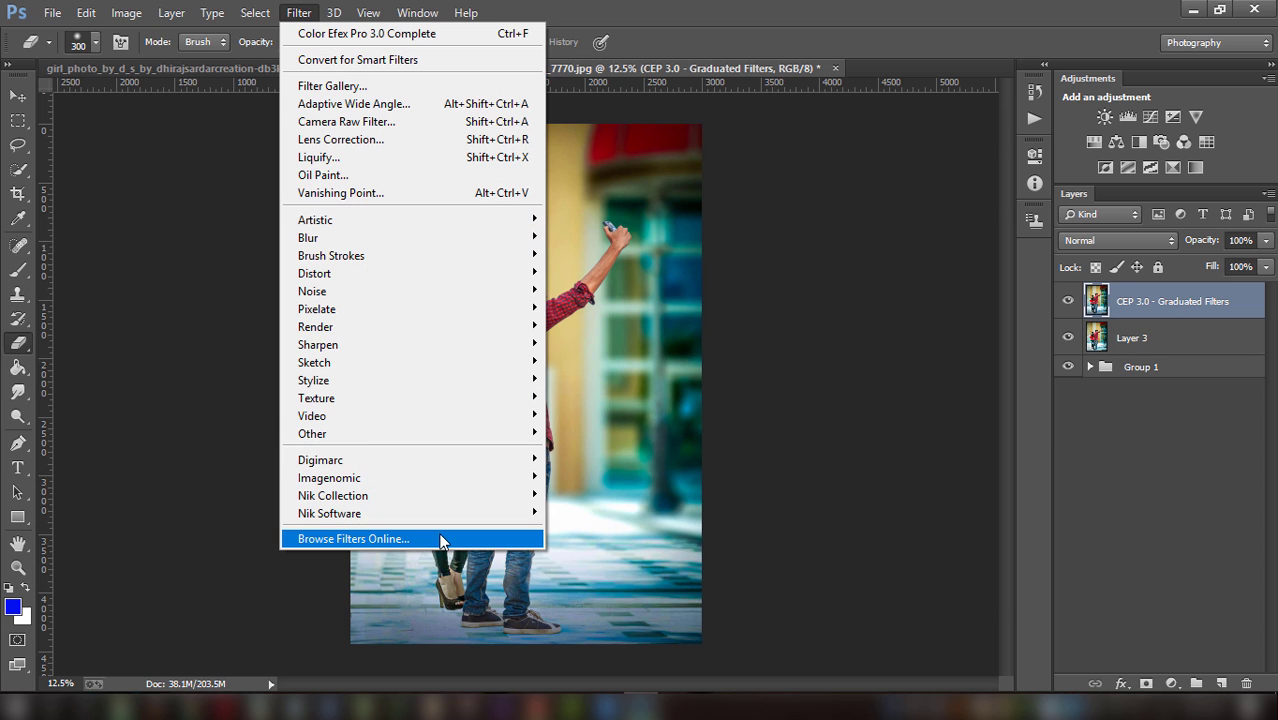
mouse_move(410, 513)
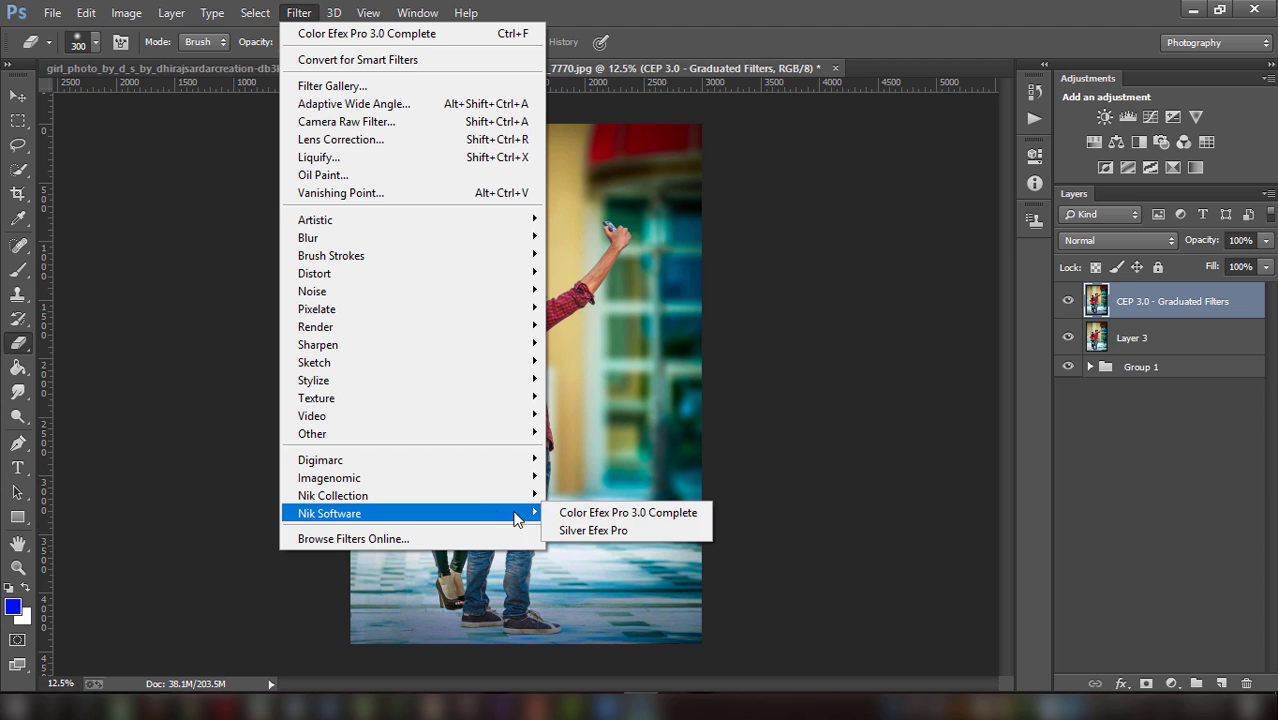
left_click(561, 514)
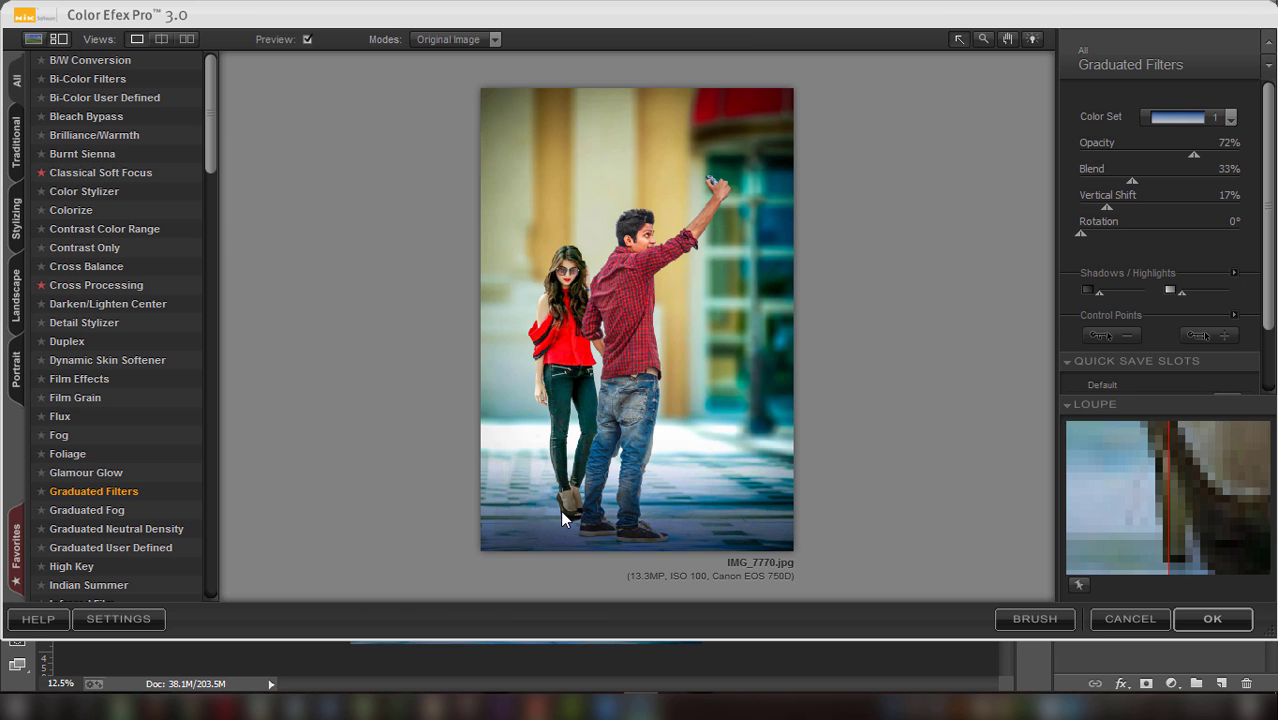
mouse_move(211, 120)
left_mouse_down()
mouse_move(253, 506)
mouse_move(141, 571)
left_mouse_up()
left_click(121, 538)
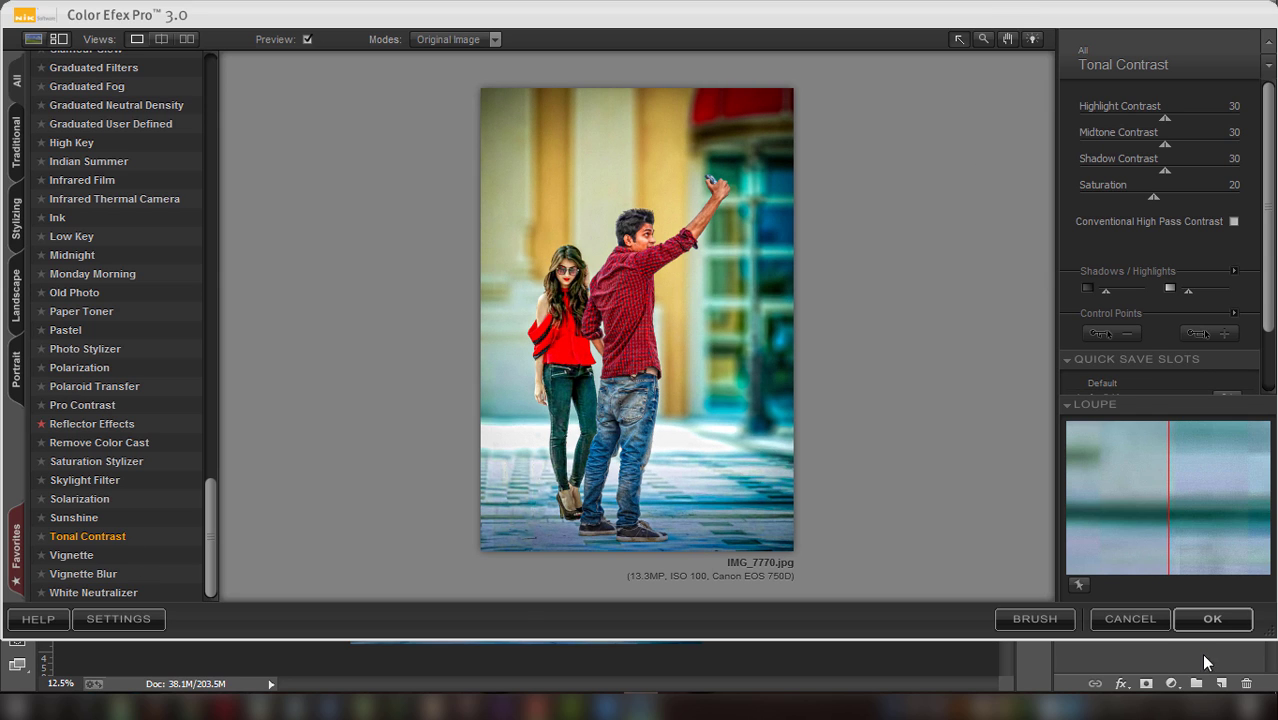
left_click(1224, 620)
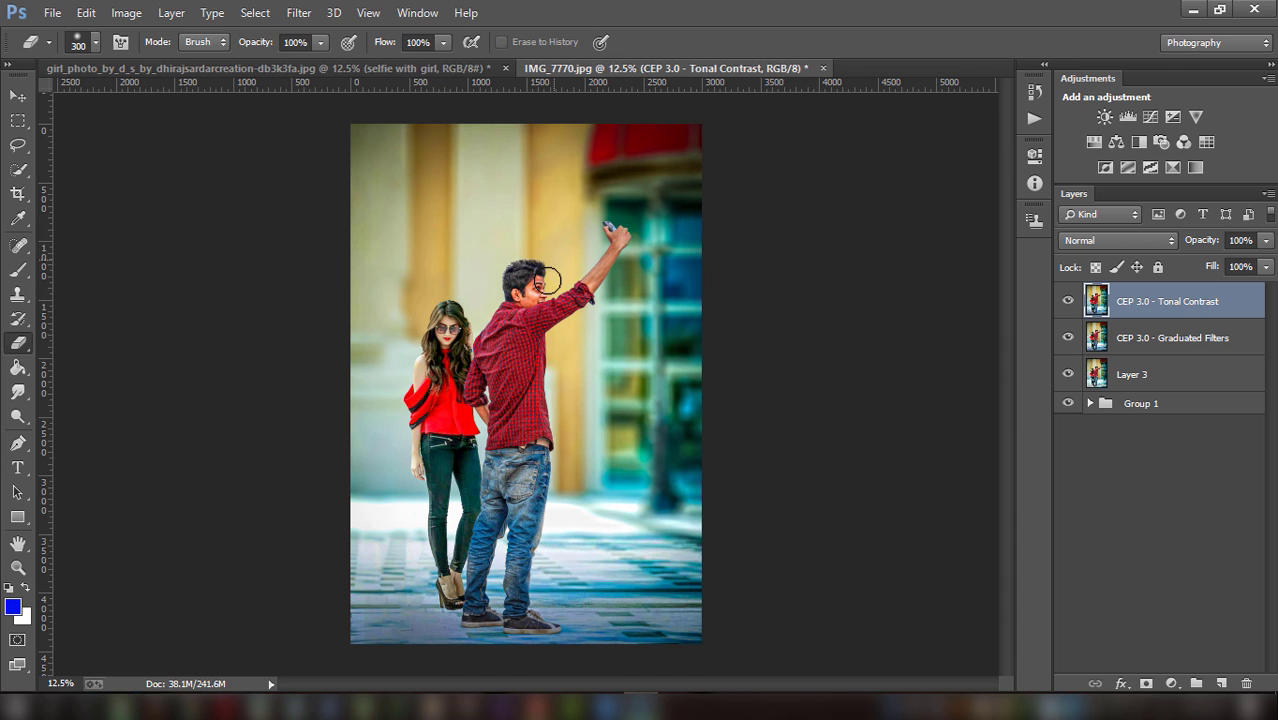
Erase the Tonal Contrast layer around the man's head and beside his legs
left_click_drag(525, 268, 589, 235)
mouse_move(597, 378)
left_mouse_down()
mouse_move(588, 534)
mouse_move(602, 474)
mouse_move(547, 582)
mouse_move(478, 520)
mouse_move(555, 463)
mouse_move(485, 533)
mouse_move(512, 466)
mouse_move(584, 567)
mouse_move(551, 586)
mouse_move(690, 498)
mouse_move(677, 327)
mouse_move(653, 287)
mouse_move(656, 343)
mouse_move(685, 419)
mouse_move(658, 520)
mouse_move(700, 540)
mouse_move(668, 603)
mouse_move(626, 620)
mouse_move(556, 601)
mouse_move(657, 622)
mouse_move(603, 635)
mouse_move(342, 627)
mouse_move(385, 599)
mouse_move(388, 616)
mouse_move(408, 605)
mouse_move(362, 618)
left_mouse_up()
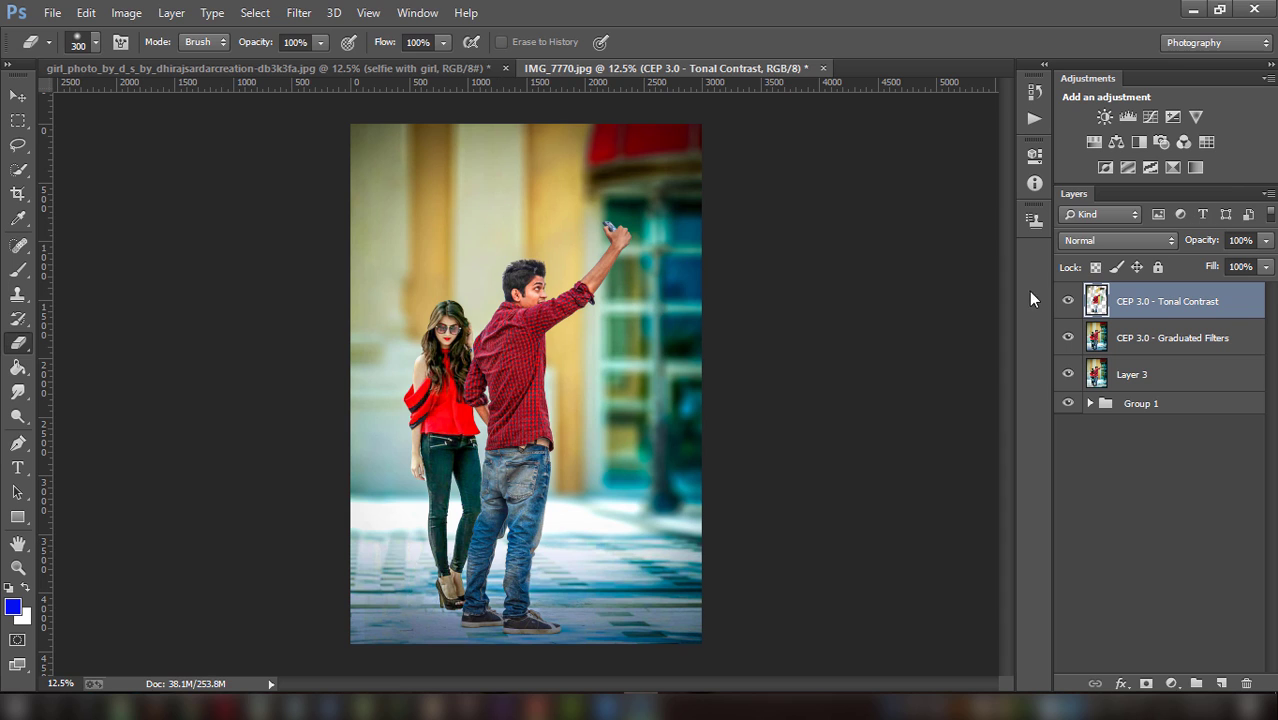
Toggle the Tonal Contrast layer's visibility to compare before and after
left_click(1067, 301)
left_click(1067, 301)
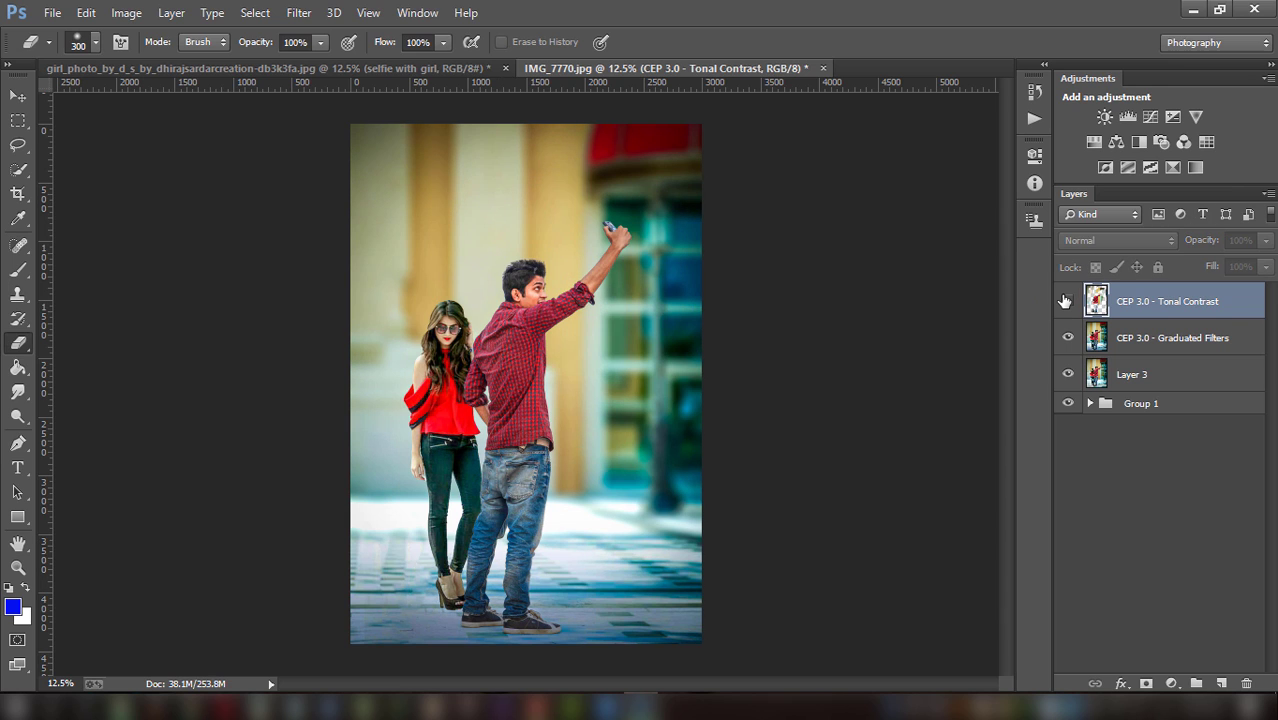
left_click(1140, 341)
left_click(1068, 301)
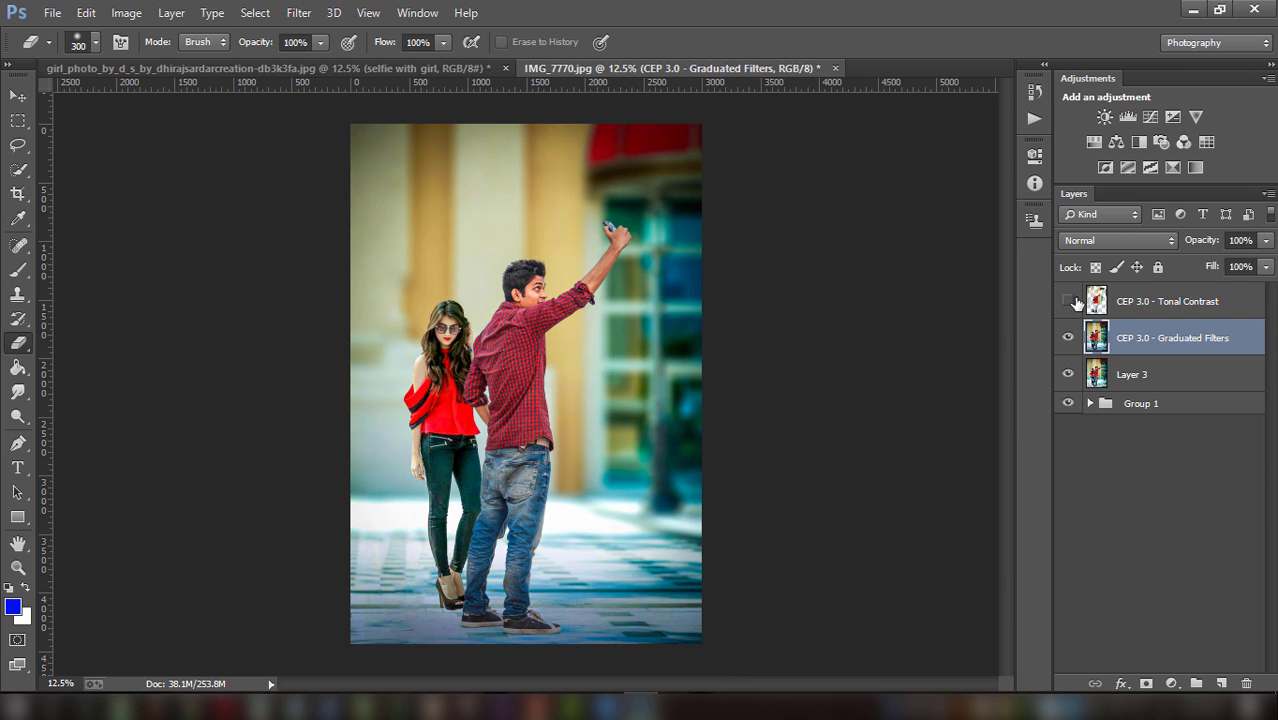
left_click(1072, 301)
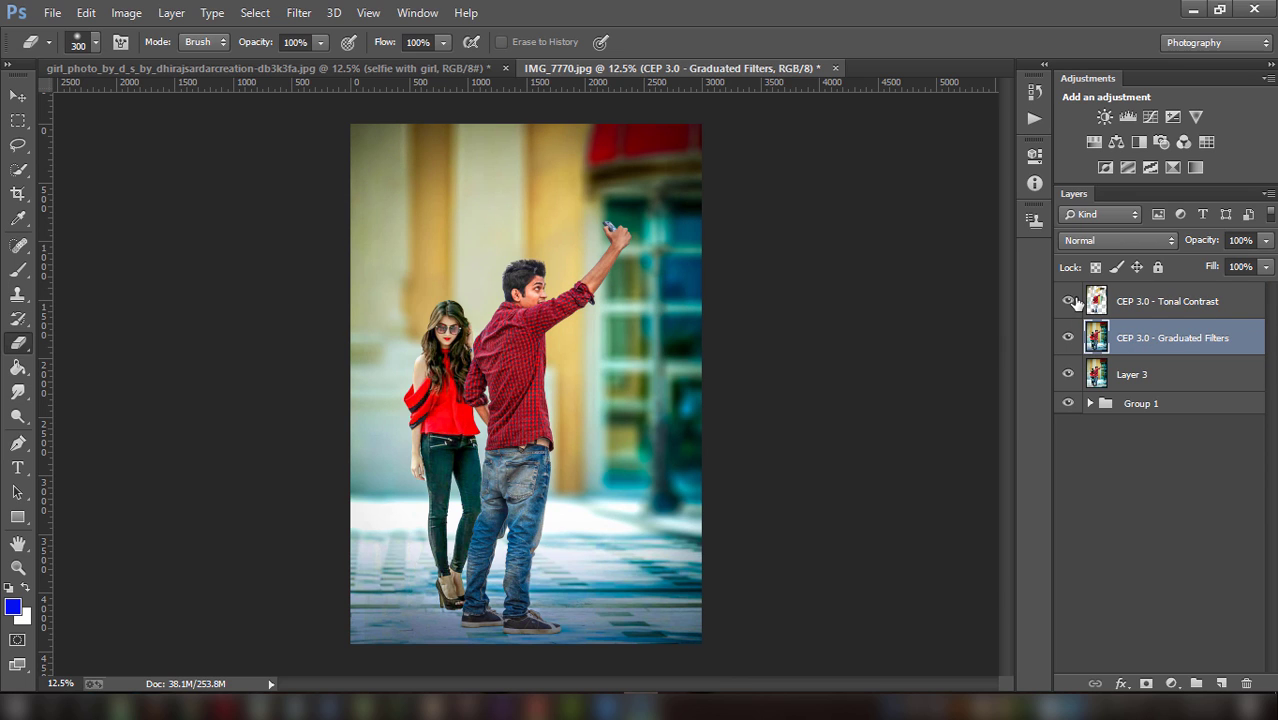
Merge Tonal Contrast, Graduated Filters and Layer 3 into one CEP 3.0 - Tonal Contrast layer
left_click(1187, 312, "ctrl")
left_click(1181, 374, "ctrl")
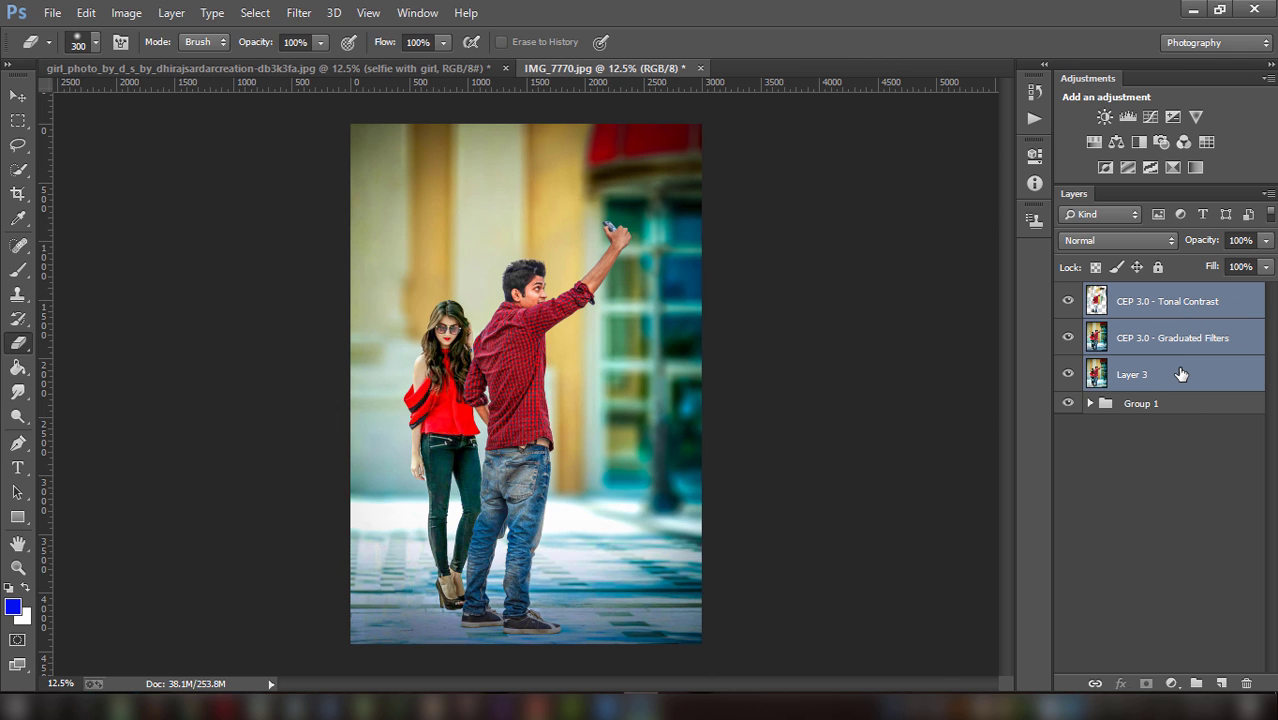
right_click(1181, 374)
left_click(890, 539)
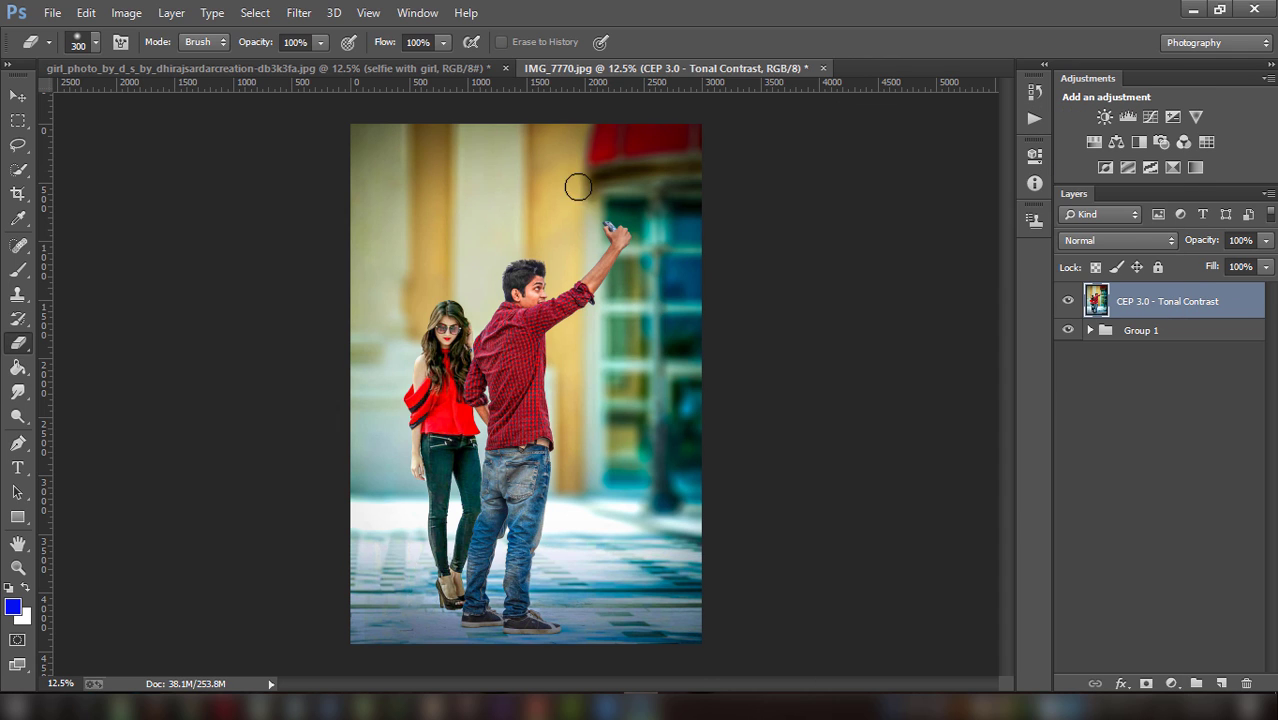
left_click(126, 13)
mouse_move(154, 60)
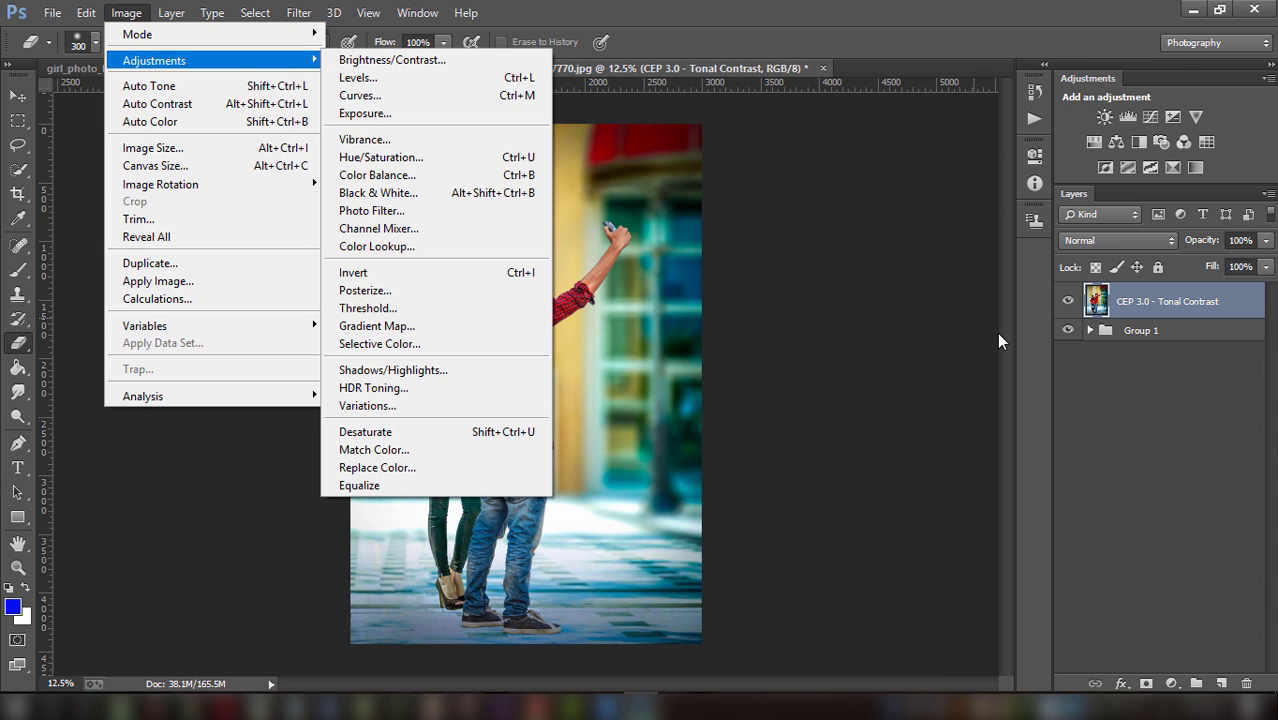
Add a Selective Color adjustment, reducing cyan and magenta and adding black in the Reds
left_click(1224, 427)
left_click(1175, 167)
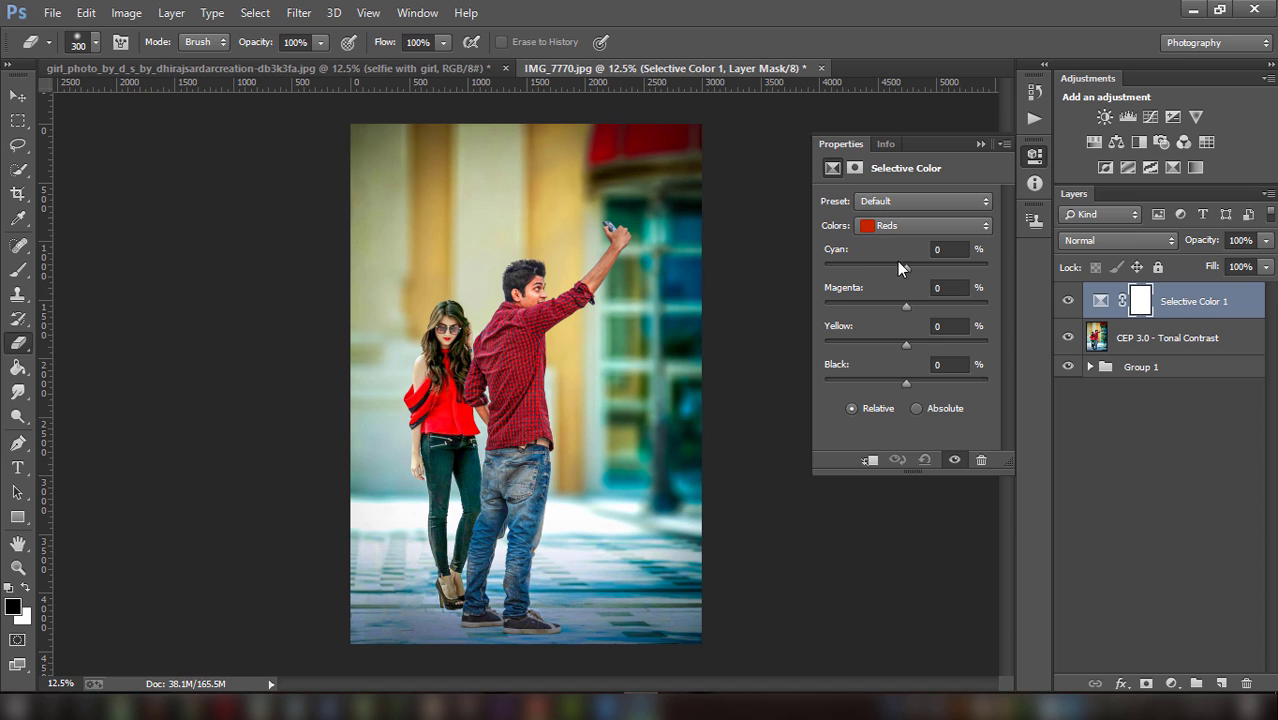
left_click_drag(903, 262, 888, 260)
left_click_drag(913, 262, 896, 298)
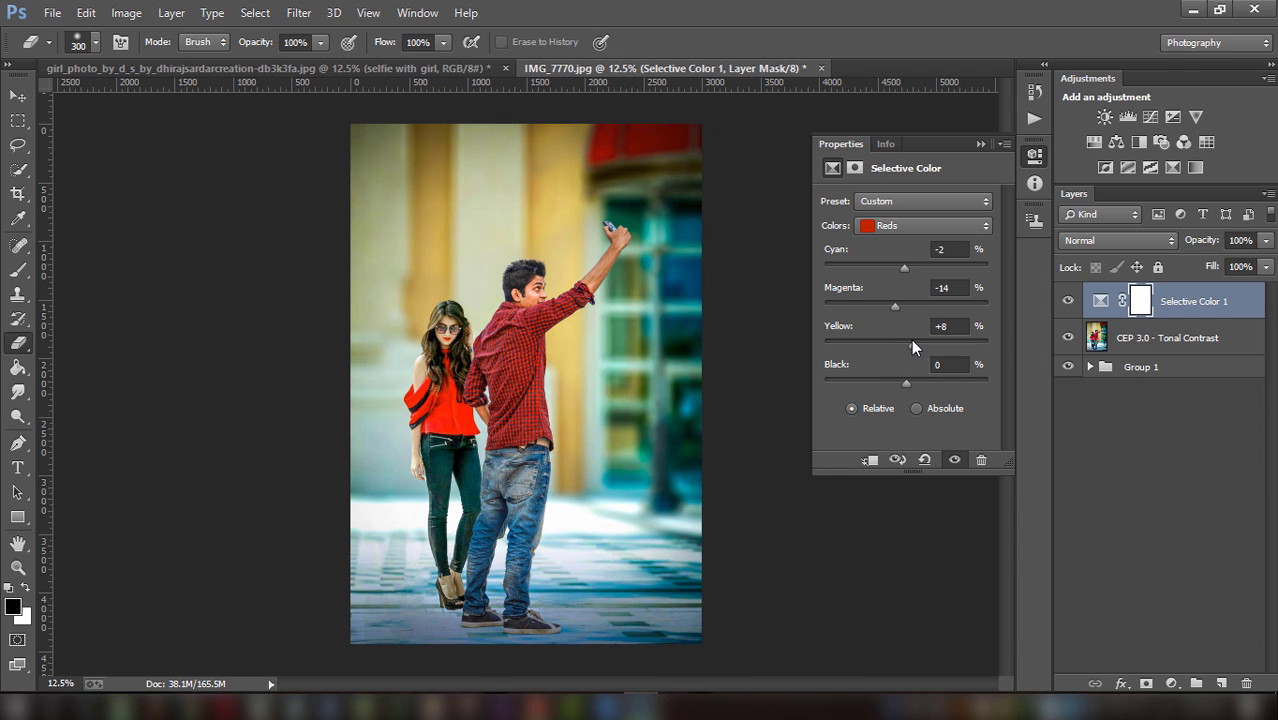
mouse_move(907, 383)
left_mouse_down()
mouse_move(896, 381)
mouse_move(923, 383)
left_mouse_up()
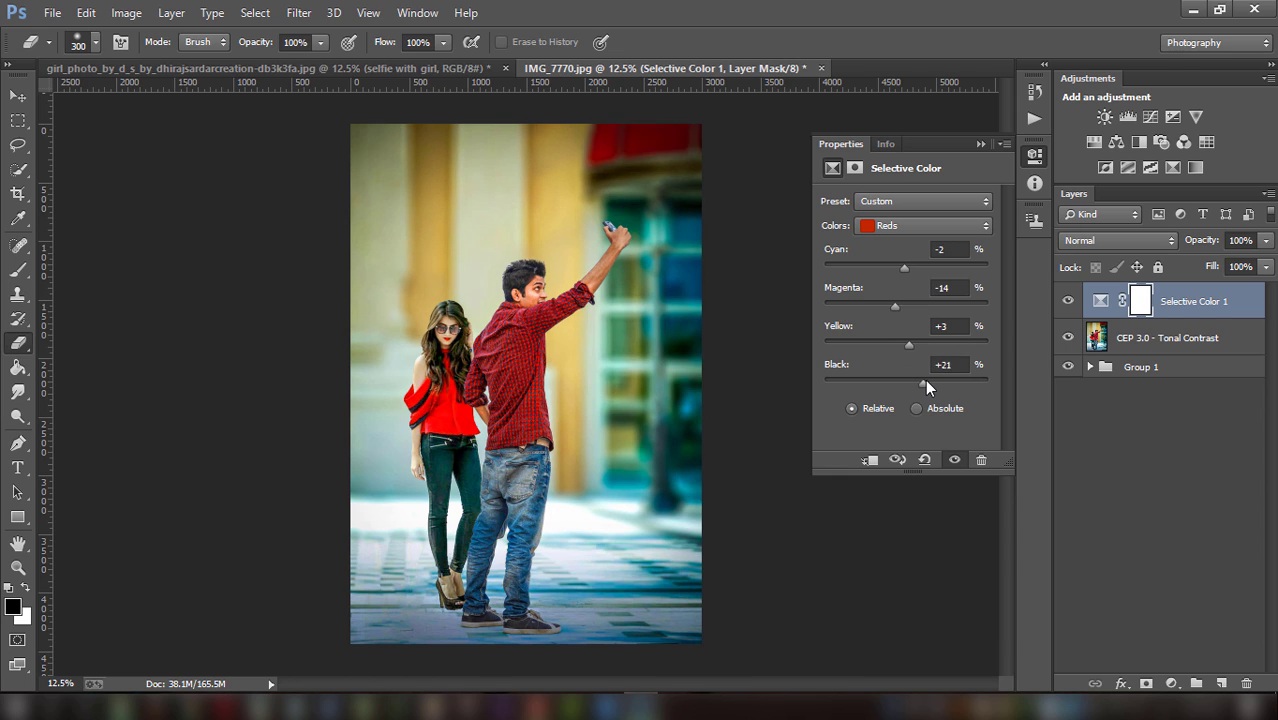
In the Yellows, reduce cyan, add magenta and adjust black
left_click(936, 225)
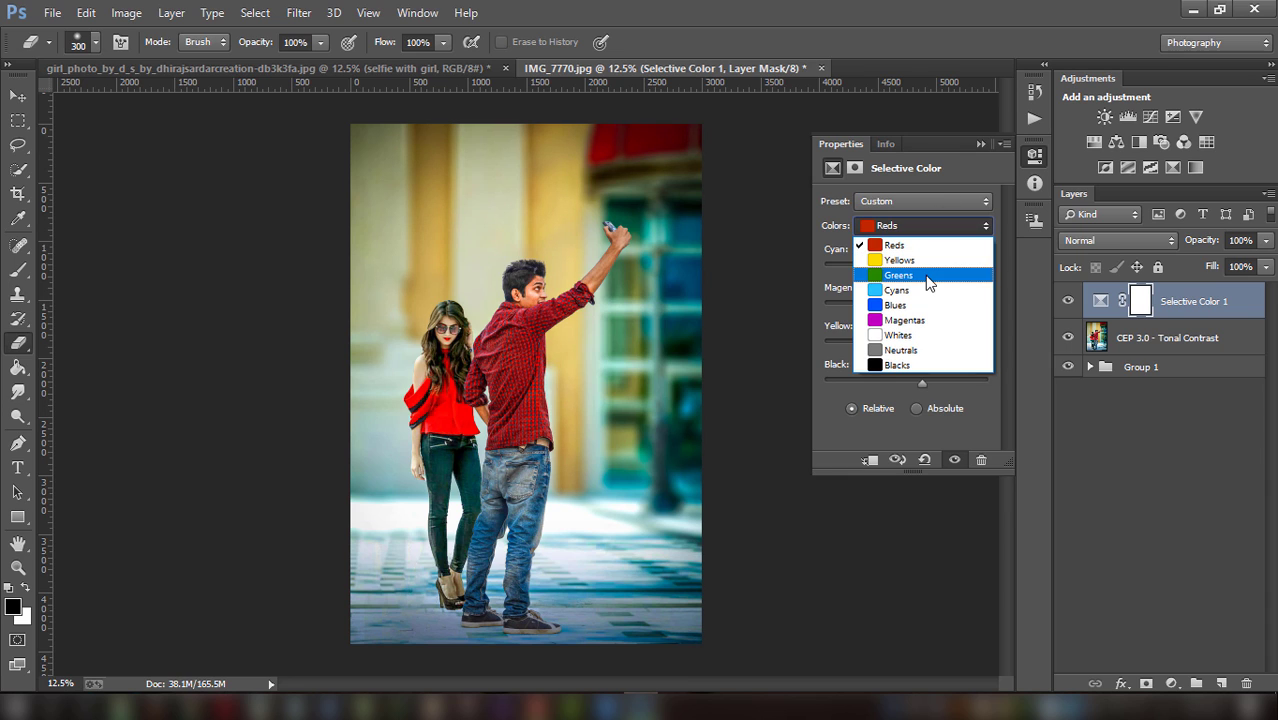
left_click(925, 243)
left_click_drag(907, 264, 865, 257)
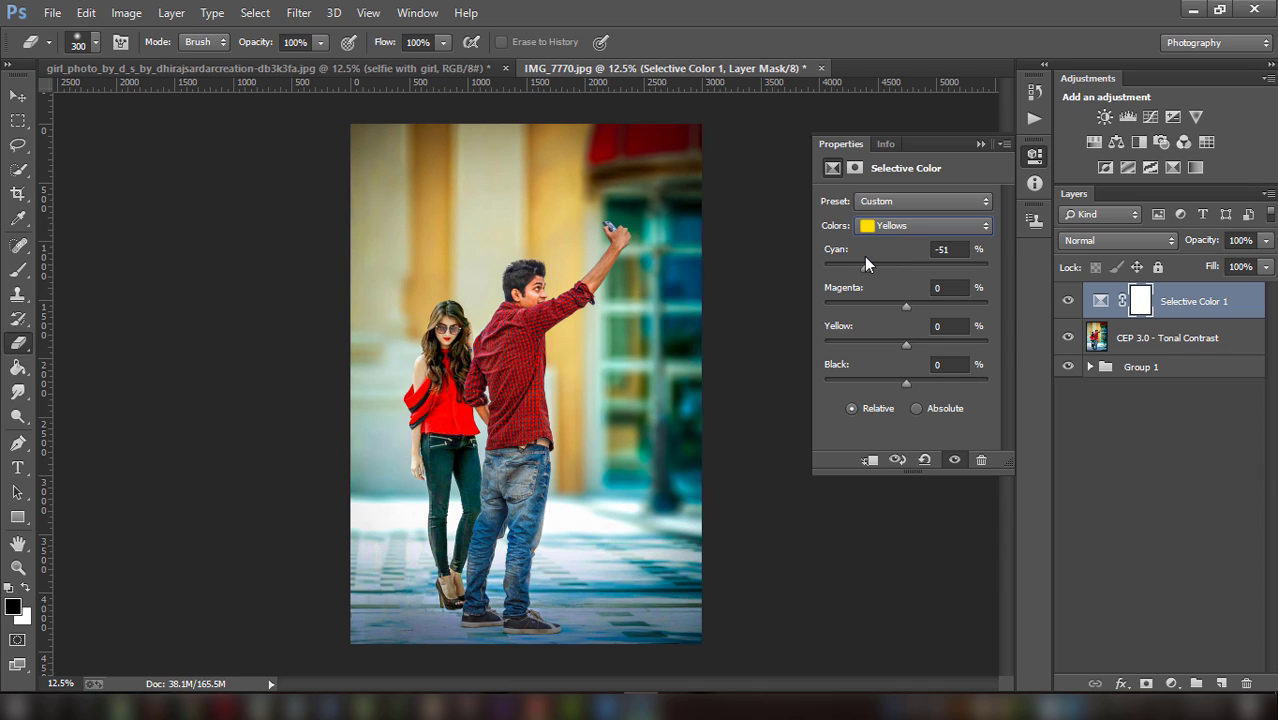
left_click_drag(905, 303, 921, 303)
left_click_drag(893, 380, 904, 380)
Set the Blacks range to cyan −13, magenta −8, yellow −3, black −9
left_click(941, 221)
left_click(928, 370)
mouse_move(911, 380)
left_mouse_down()
mouse_move(891, 381)
mouse_move(900, 375)
left_mouse_up()
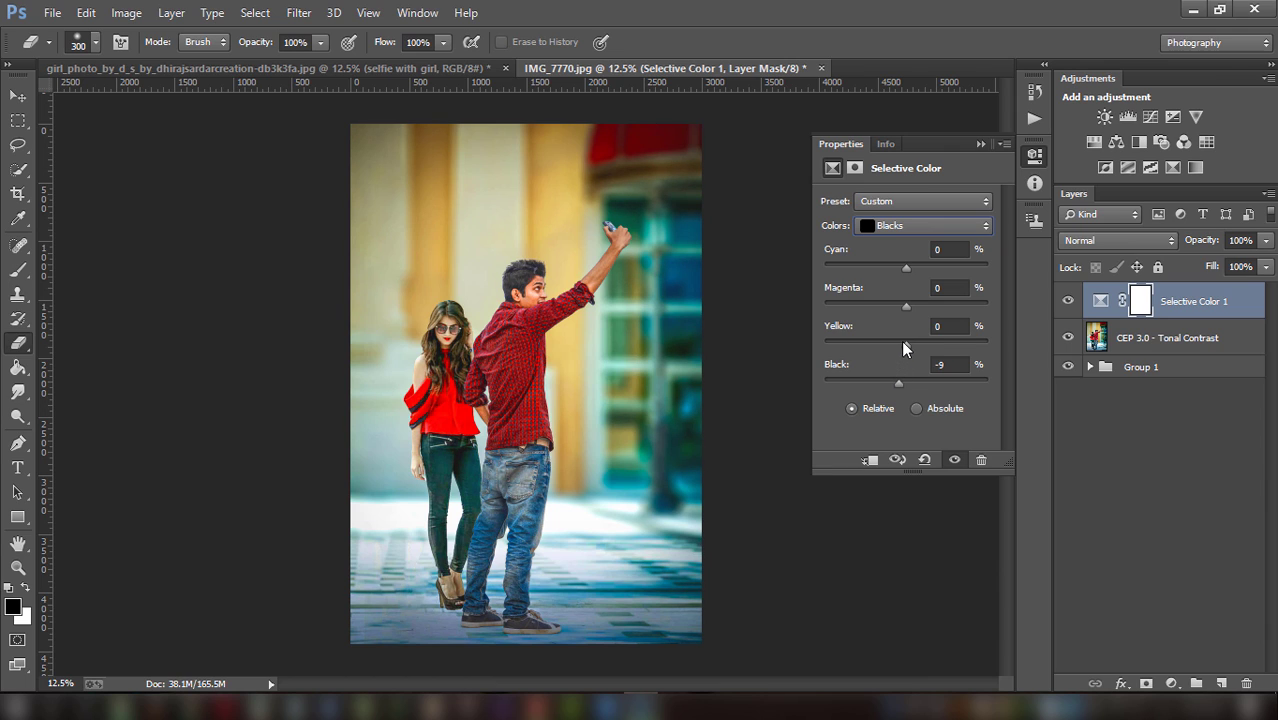
left_click_drag(902, 341, 899, 300)
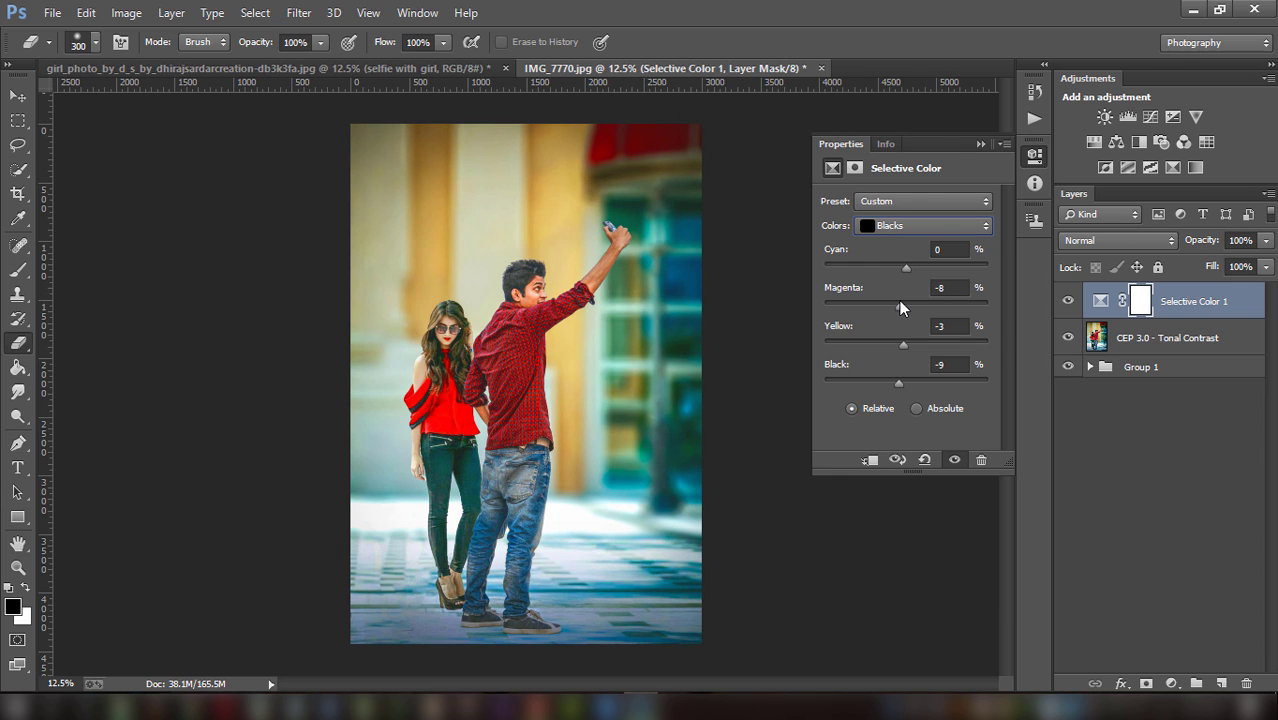
mouse_move(908, 264)
left_mouse_down()
mouse_move(873, 260)
mouse_move(908, 261)
mouse_move(895, 262)
left_mouse_up()
Fade the Selective Color layer to 44% opacity and also select the Tonal Contrast layer
left_click(981, 145)
left_click(1266, 240)
mouse_move(1247, 268)
left_mouse_down()
mouse_move(1226, 259)
mouse_move(1195, 333)
left_mouse_up()
left_click(1192, 333, "ctrl")
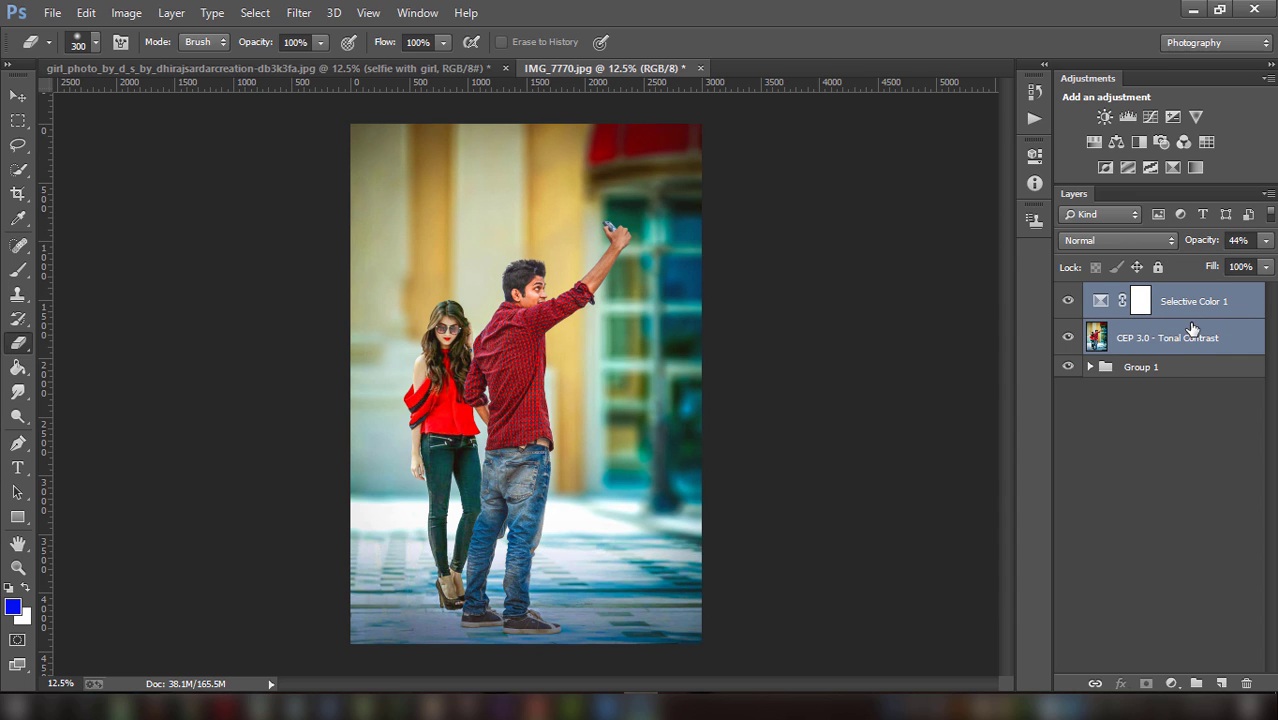
Merge the two selected layers, then reopen Color Efex Pro and pick Cross Processing
right_click(1191, 344)
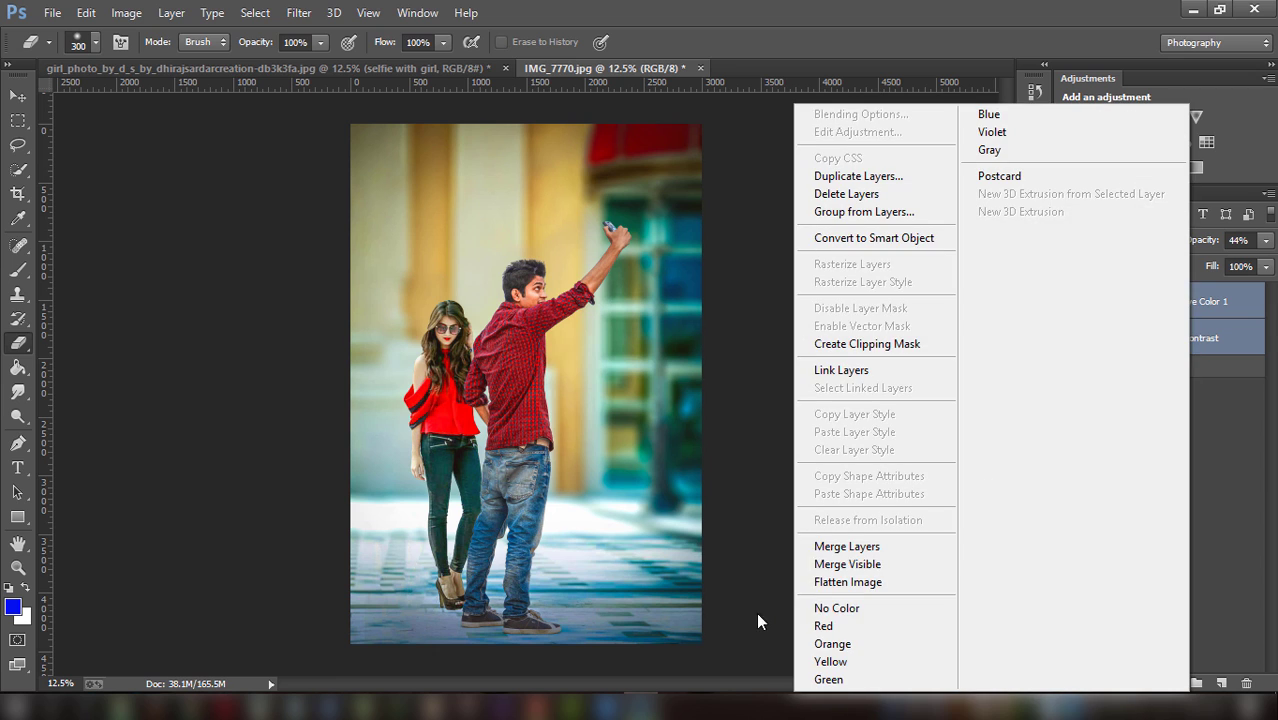
left_click(842, 547)
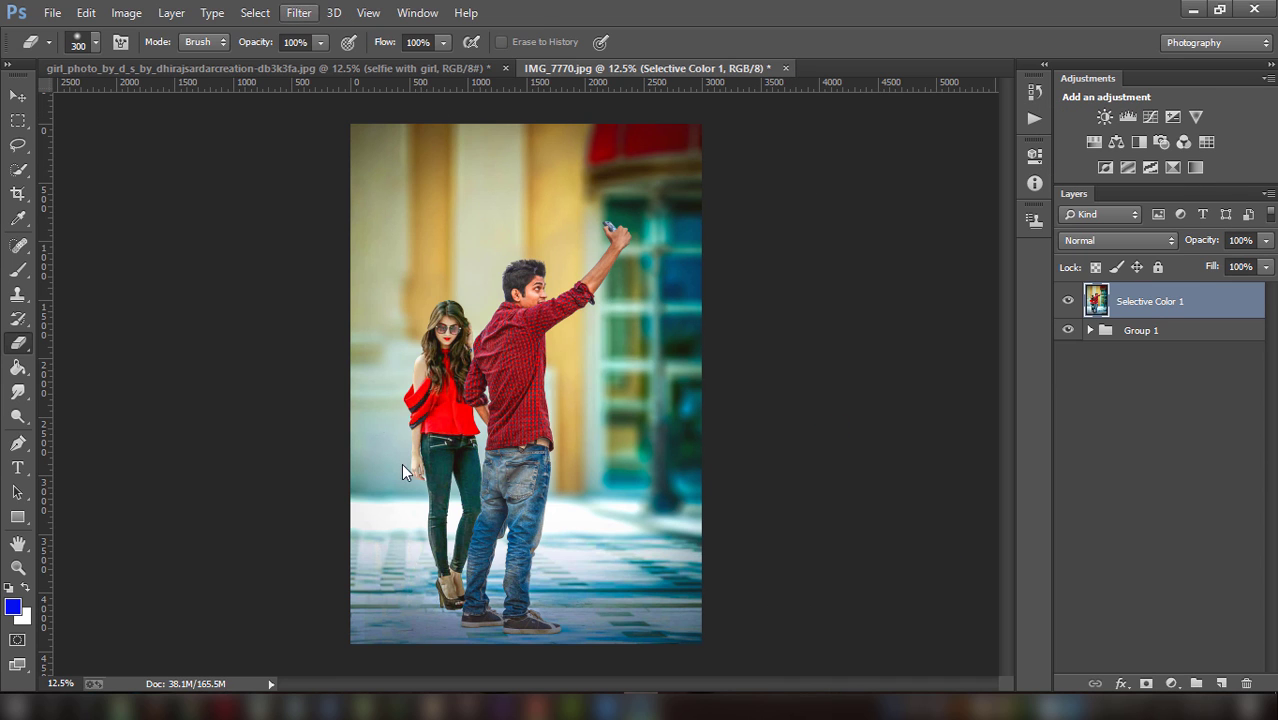
key("alt+t")
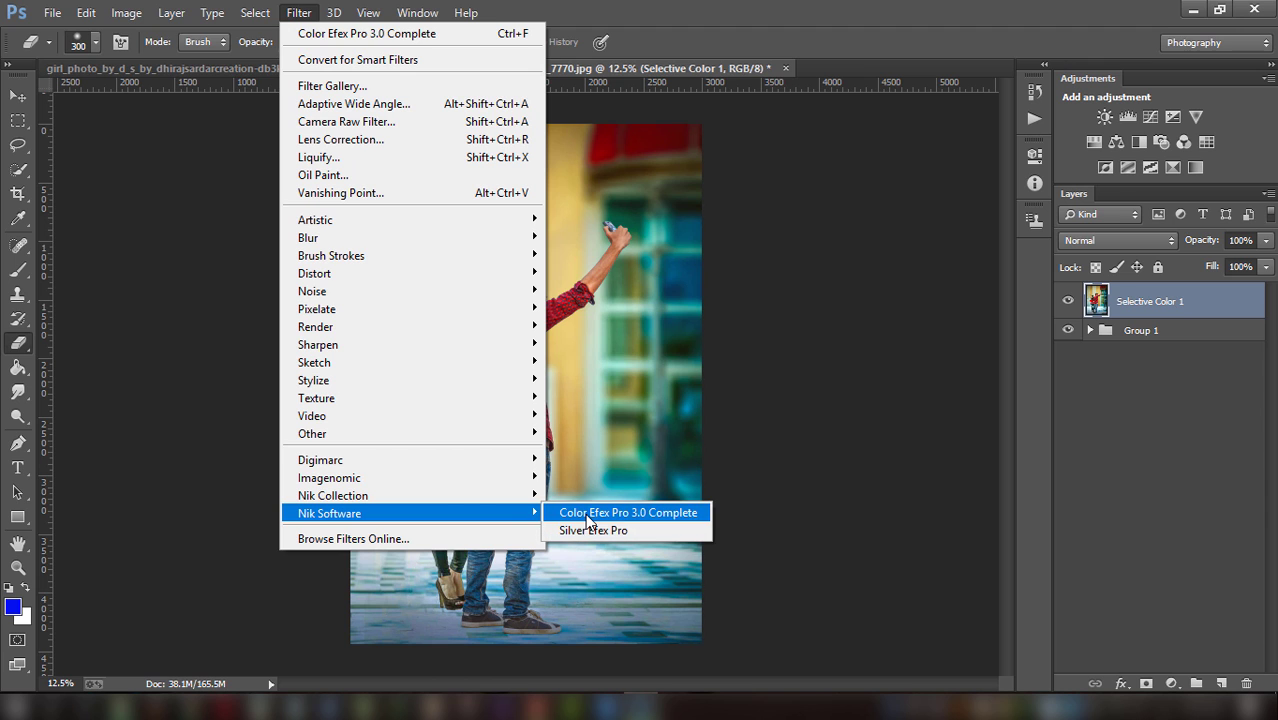
left_click(588, 514)
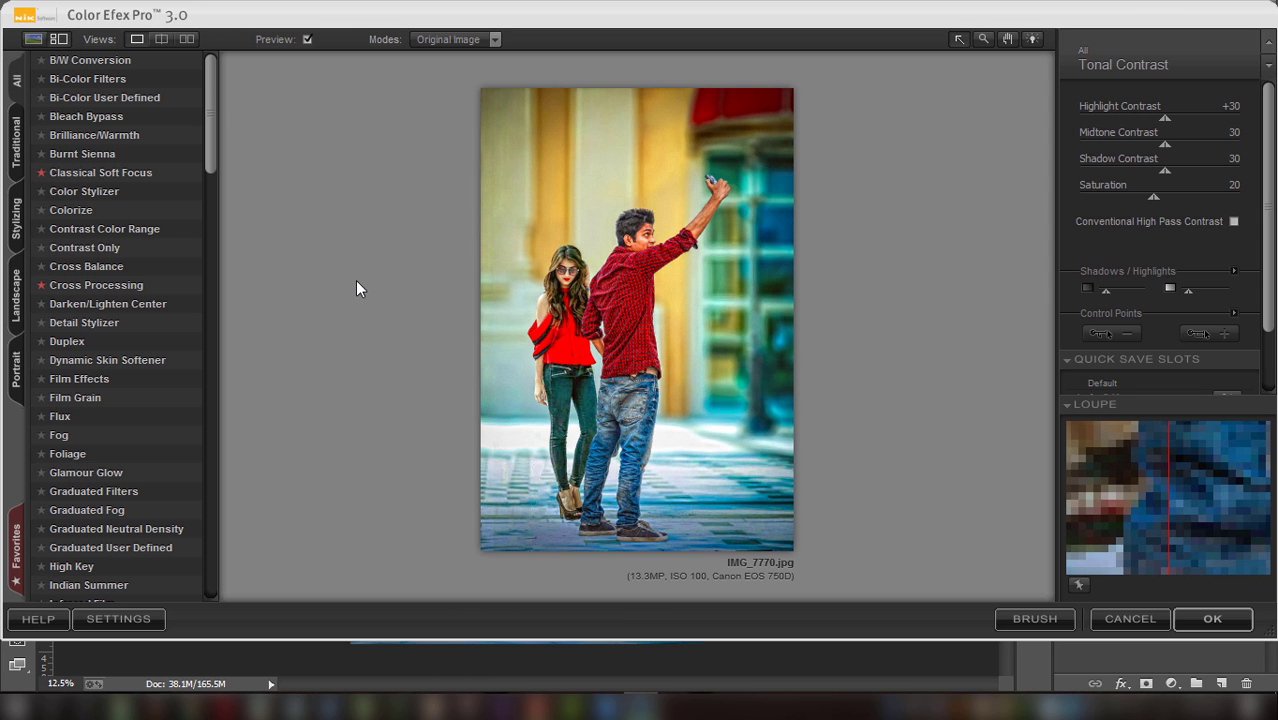
left_click(99, 155)
left_click(100, 190)
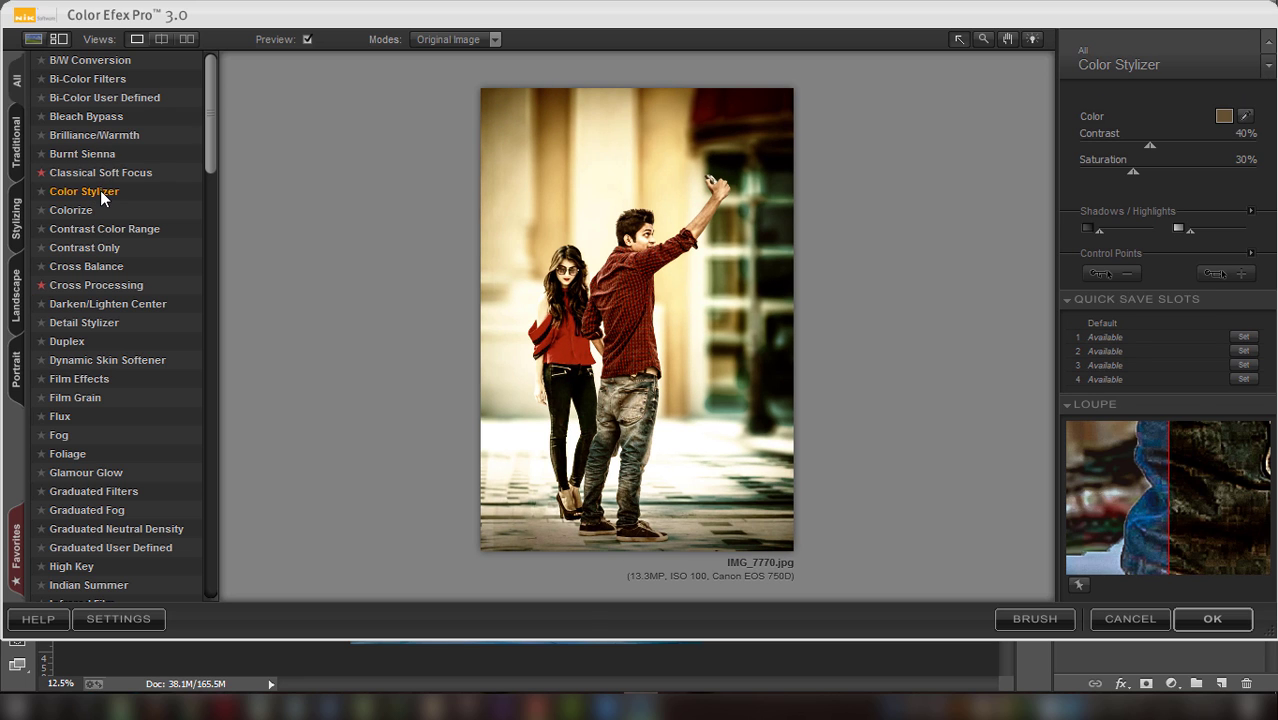
left_click(93, 284)
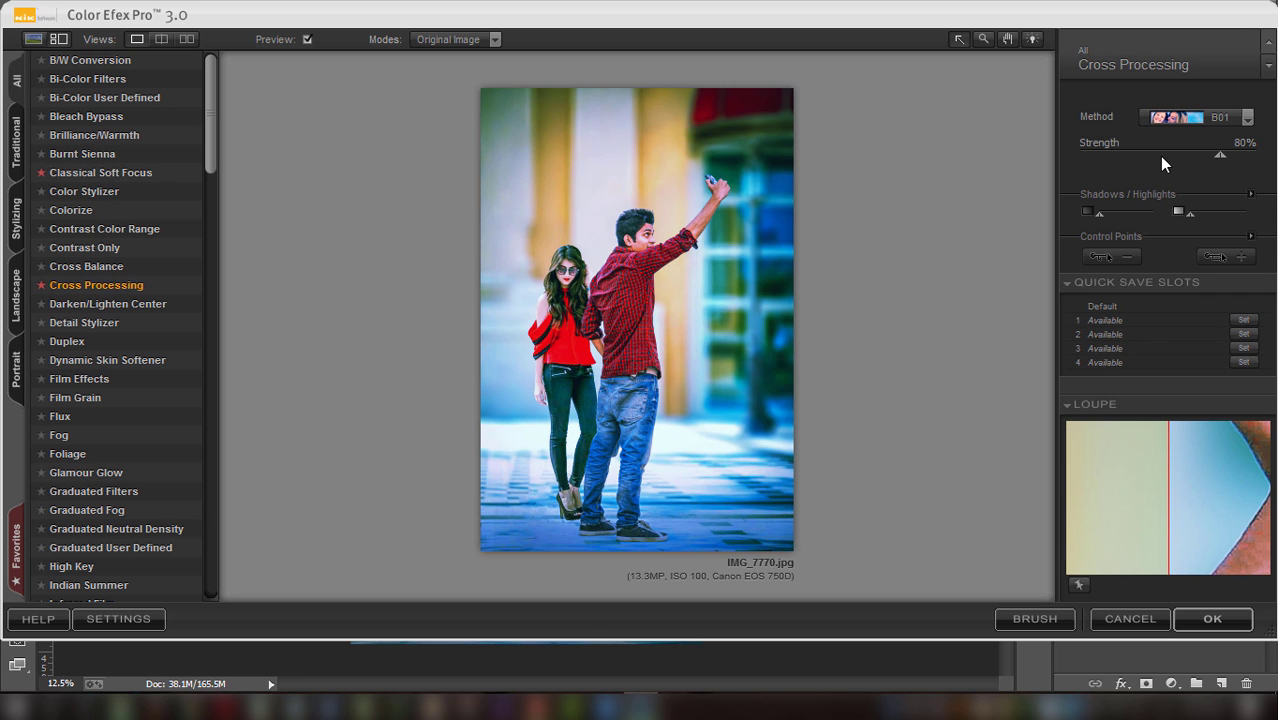
Apply Cross Processing with method L08 at 23% strength
left_click(1174, 116)
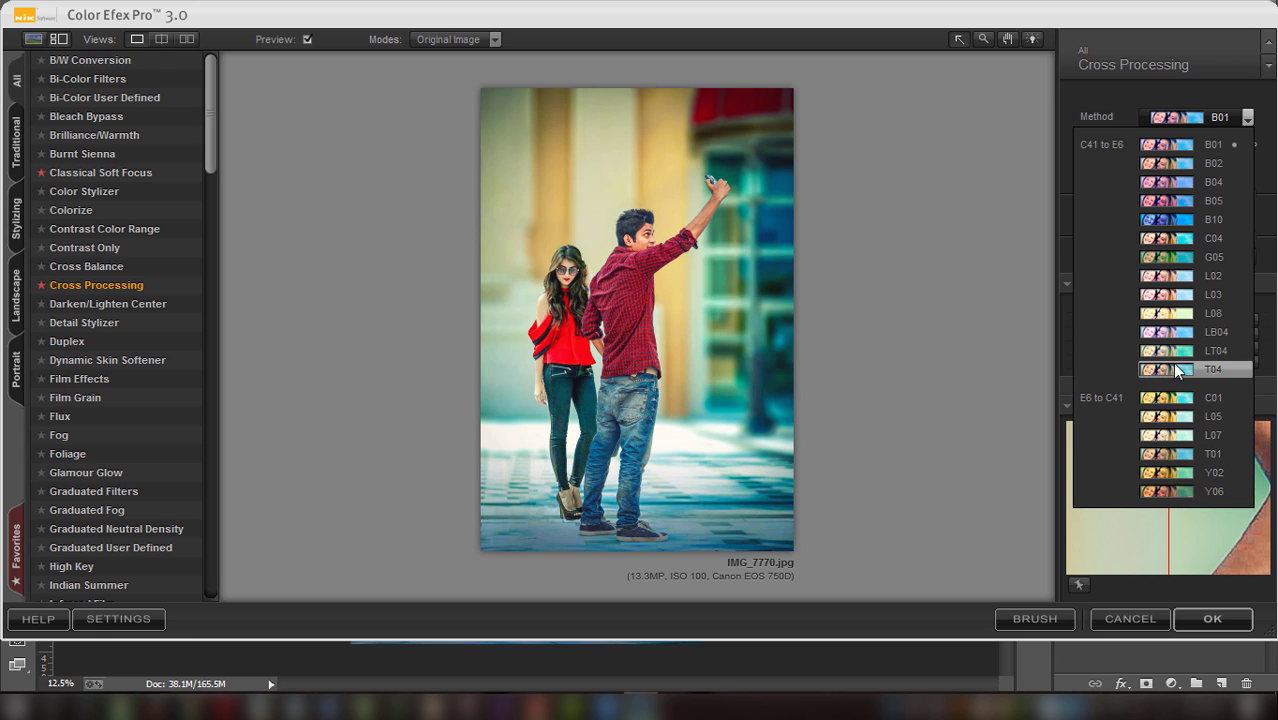
left_click(1190, 318)
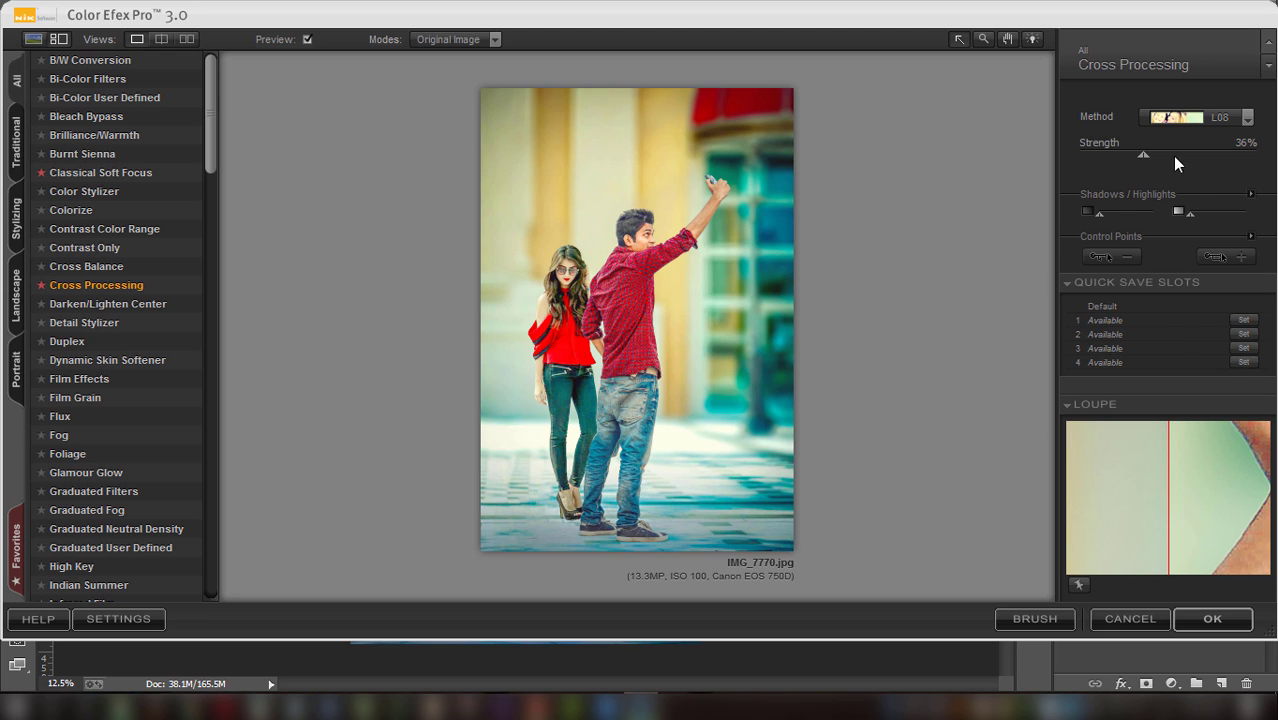
left_click_drag(1134, 153, 1119, 146)
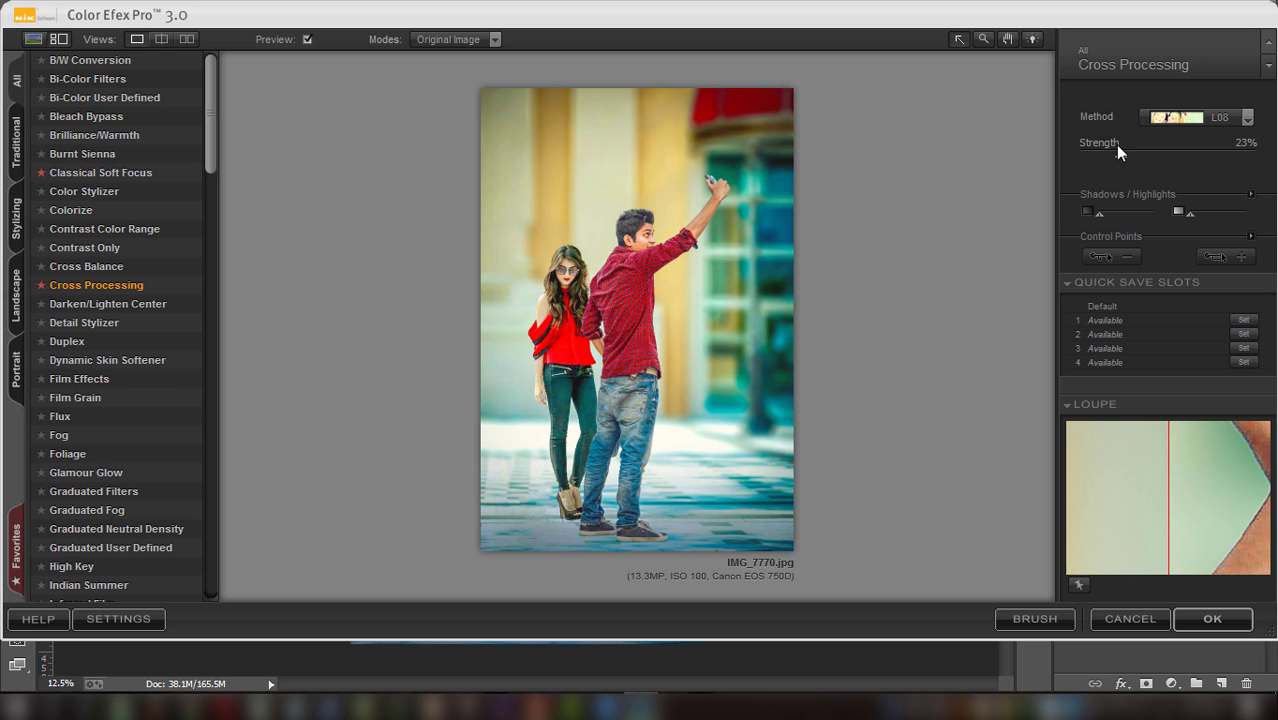
left_click(1222, 617)
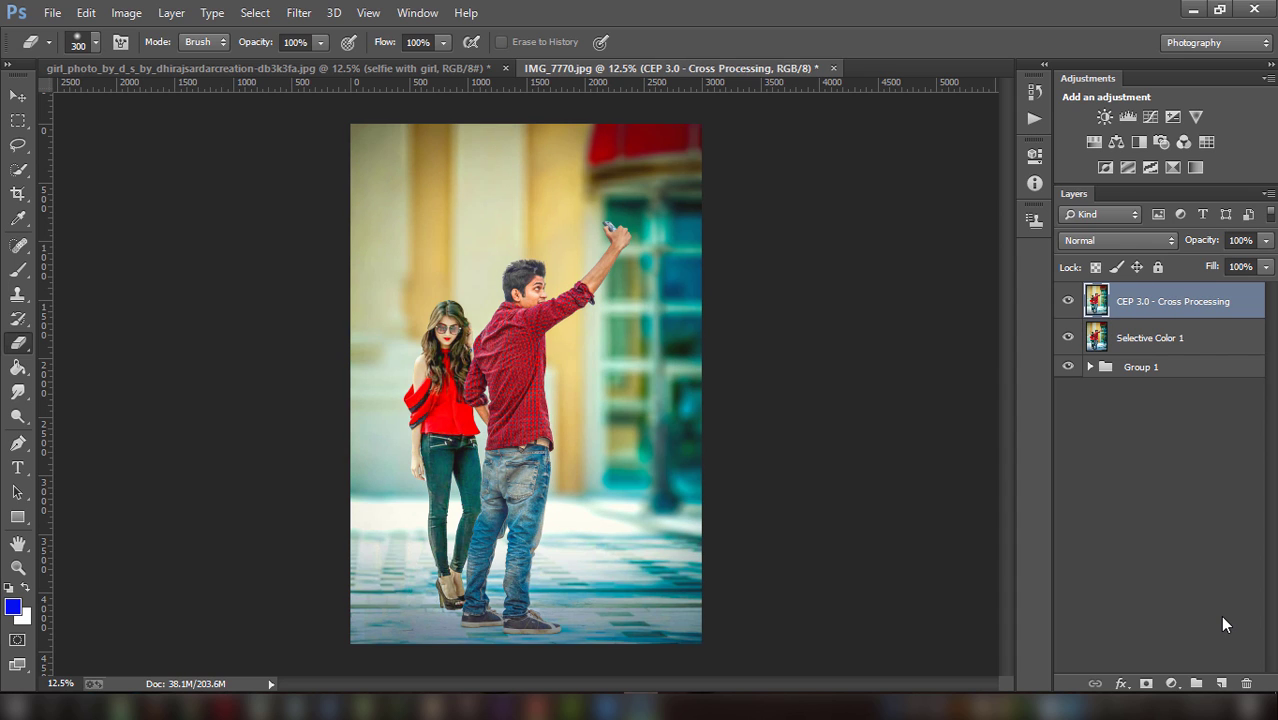
Lower the CEP 3.0 - Cross Processing layer's opacity to 62% to soften its colour shift
left_click(1265, 240)
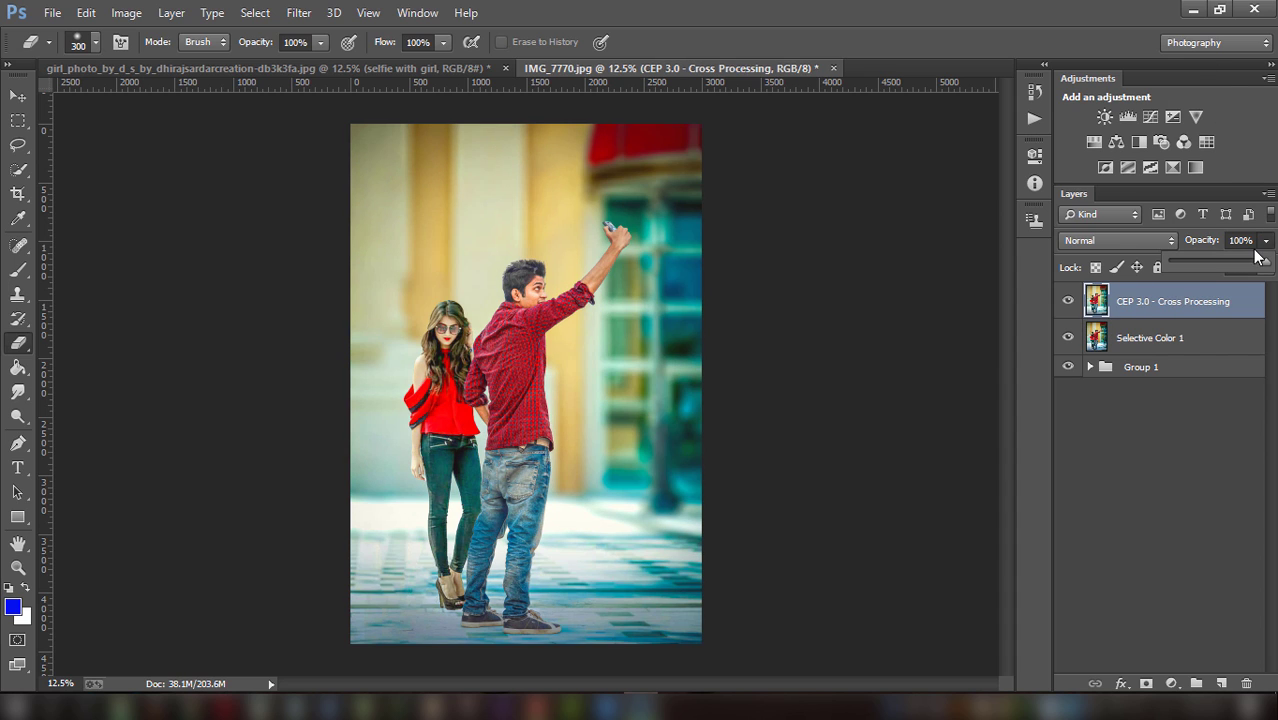
left_click_drag(1240, 268, 1228, 266)
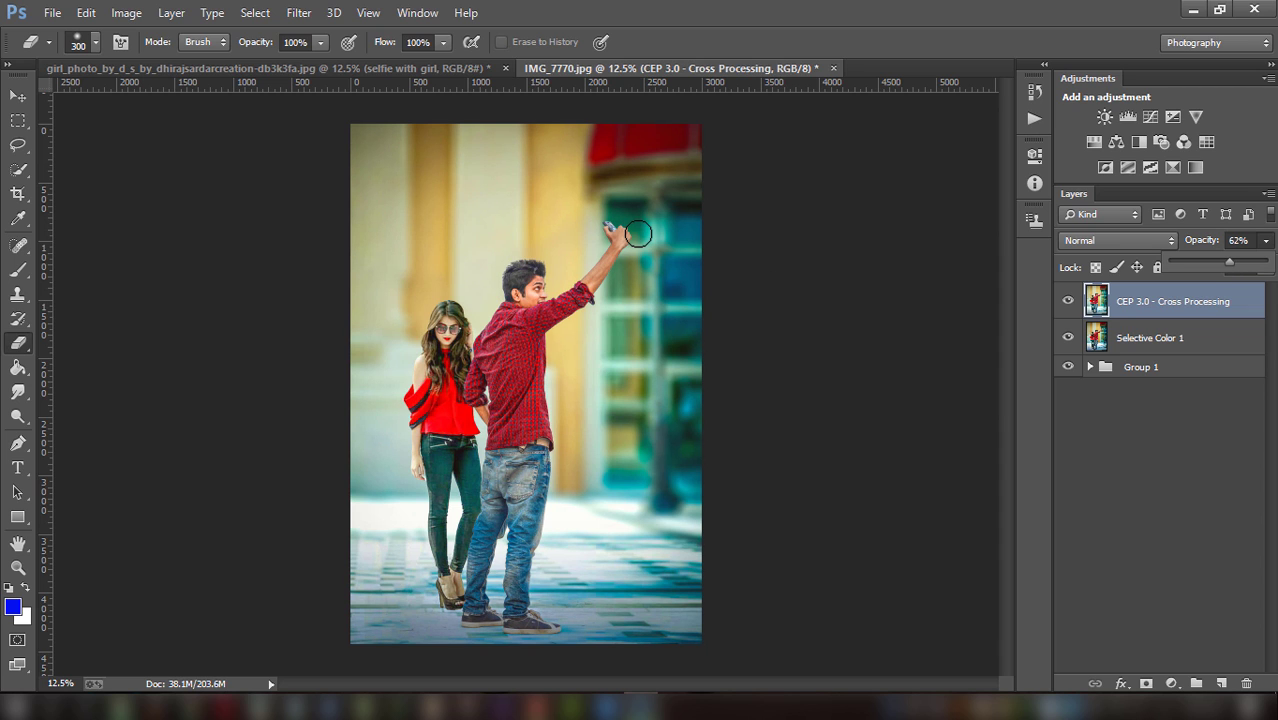
key("ctrl+minus")
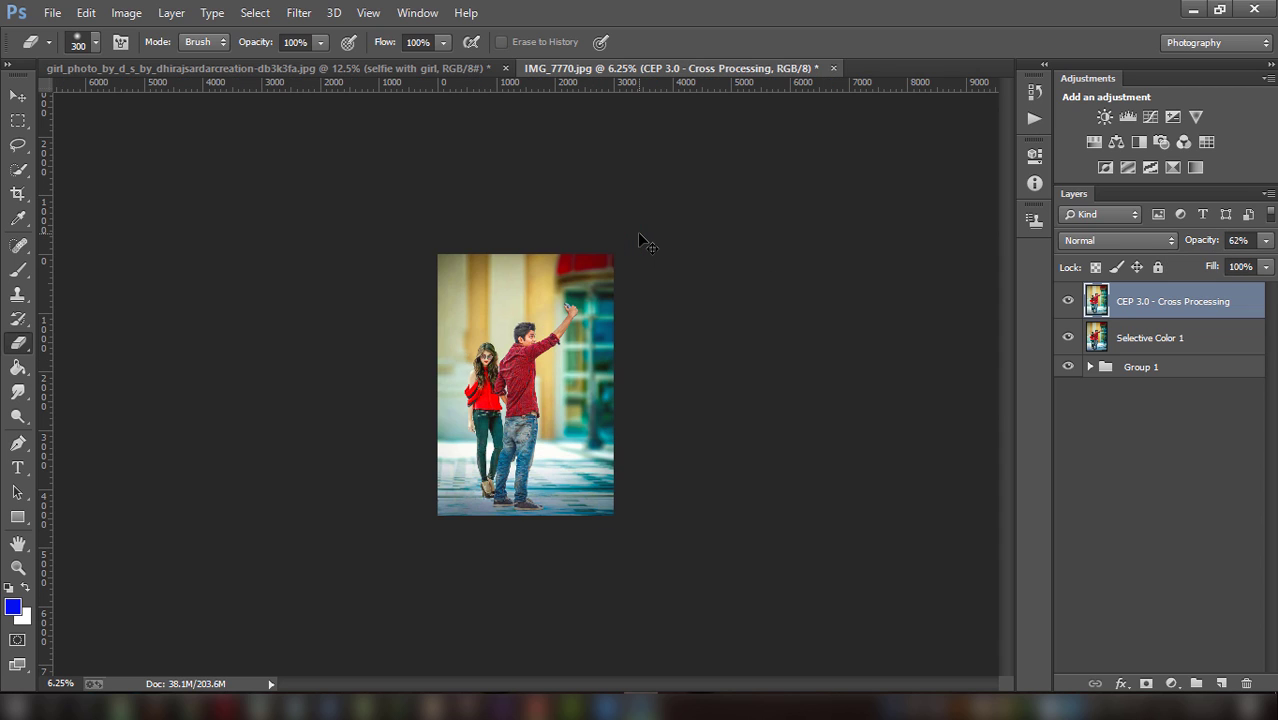
key("ctrl+plus")
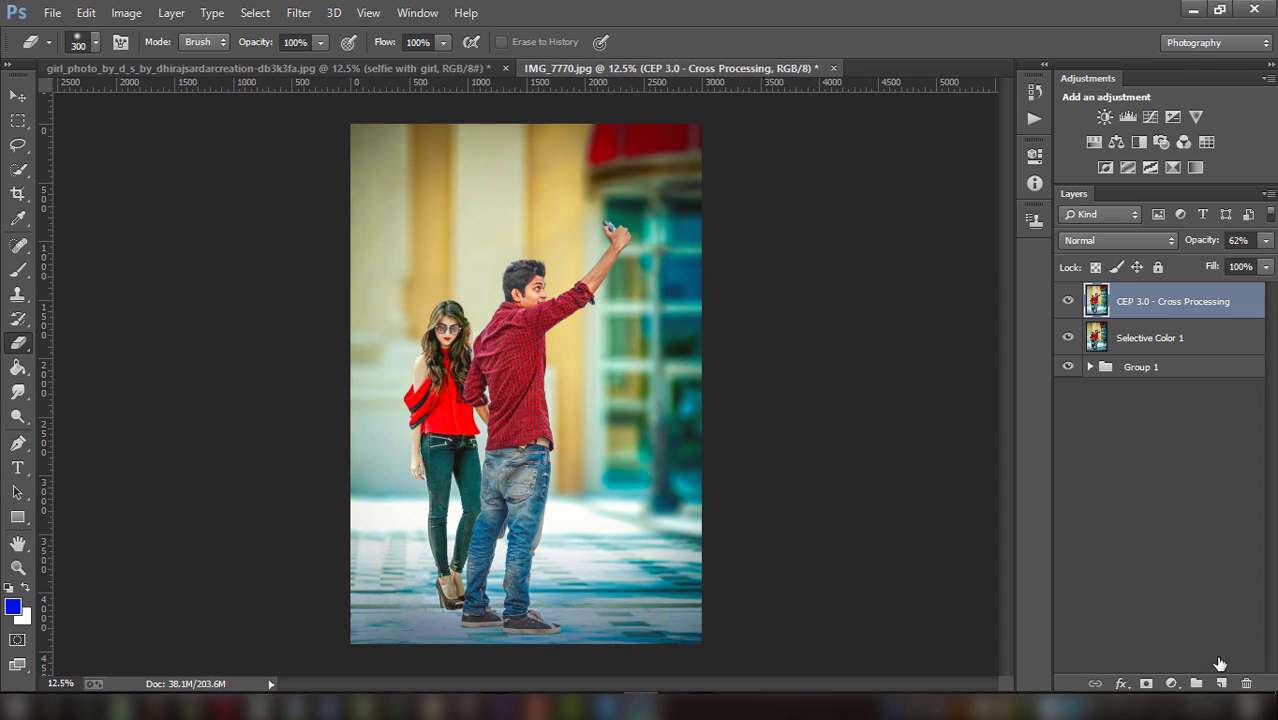